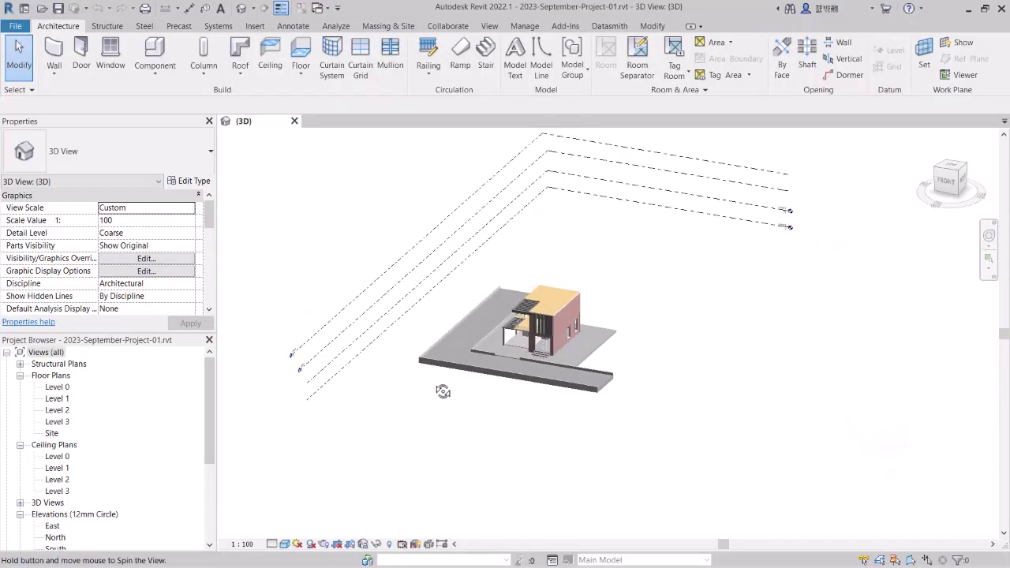
# Examine the house model and its surrounding site in the 3D view from several angles
pyautogui.keyDown('shift'); pyautogui.moveTo(447, 388); pyautogui.dragTo(653, 369, button='middle'); pyautogui.keyUp('shift')
pyautogui.scroll(8, 653, 369)
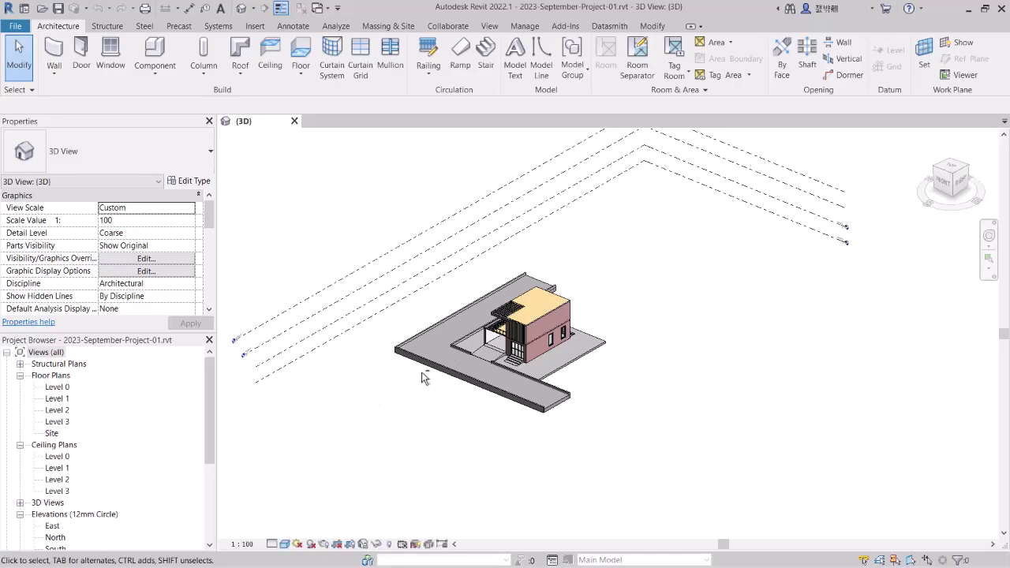
pyautogui.keyDown('shift'); pyautogui.moveTo(373, 398); pyautogui.dragTo(552, 371, button='middle'); pyautogui.keyUp('shift')
pyautogui.scroll(10, 596, 290)
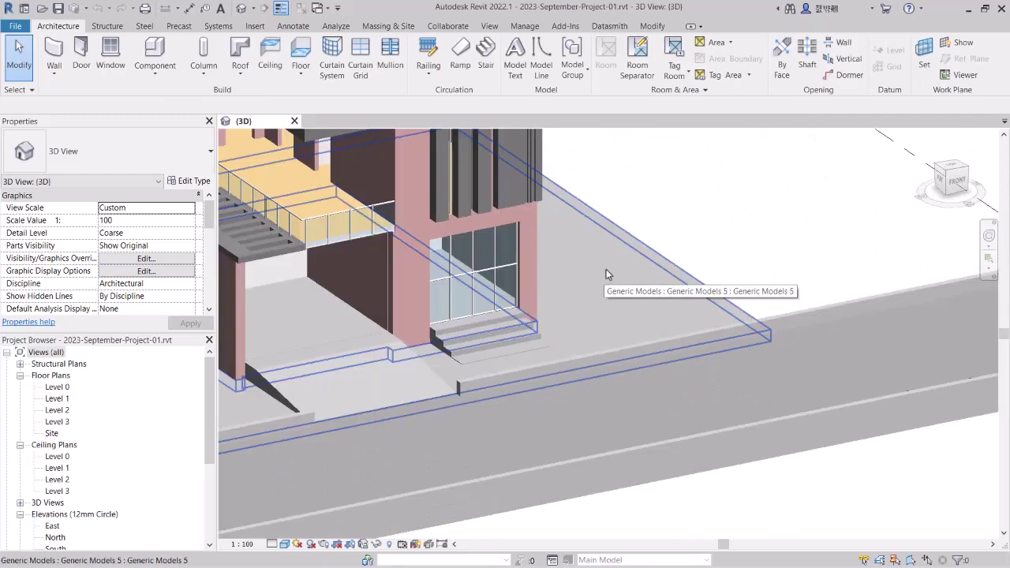
pyautogui.scroll(-6, 606, 271)
pyautogui.scroll(2, 655, 275)
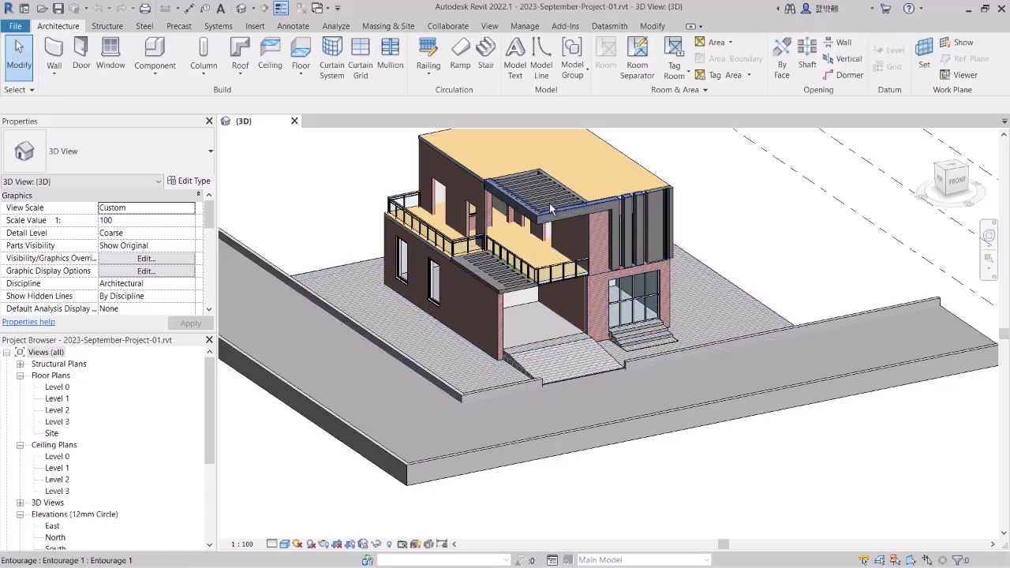
pyautogui.scroll(2, 545, 204)
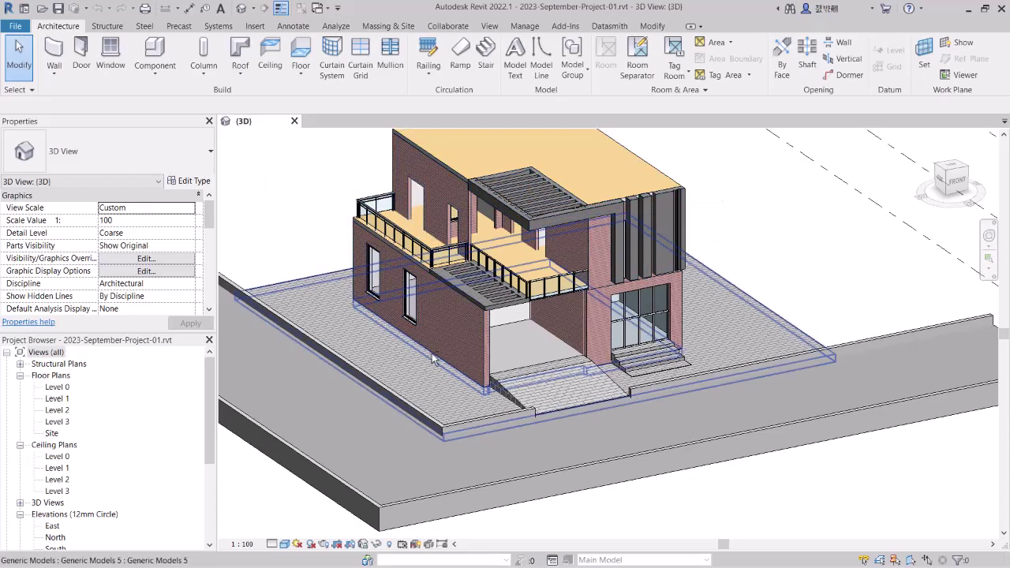
pyautogui.scroll(1, 569, 300)
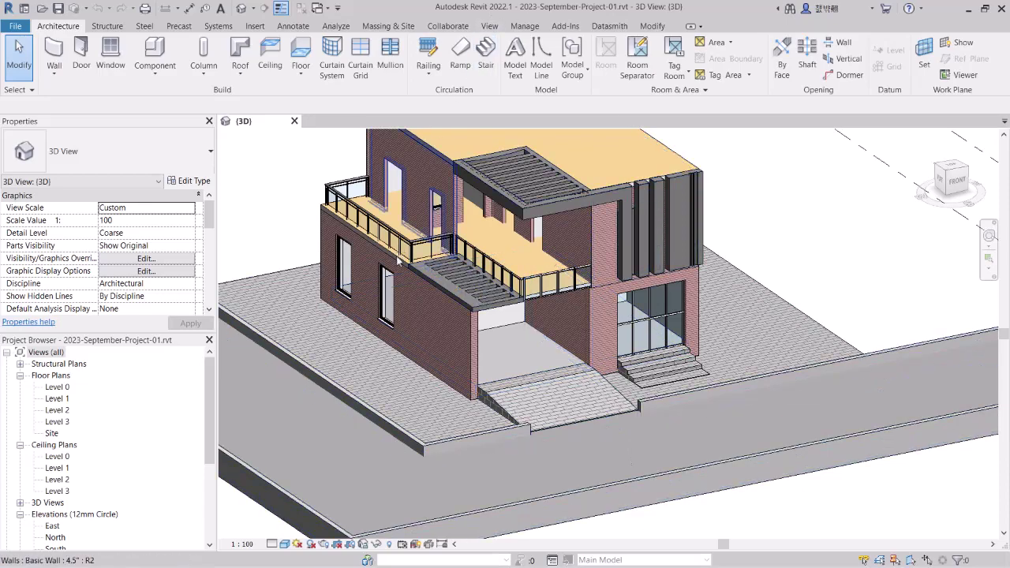
# Export the 3D view of the house as an Unreal Datasmith file
pyautogui.click(610, 29)
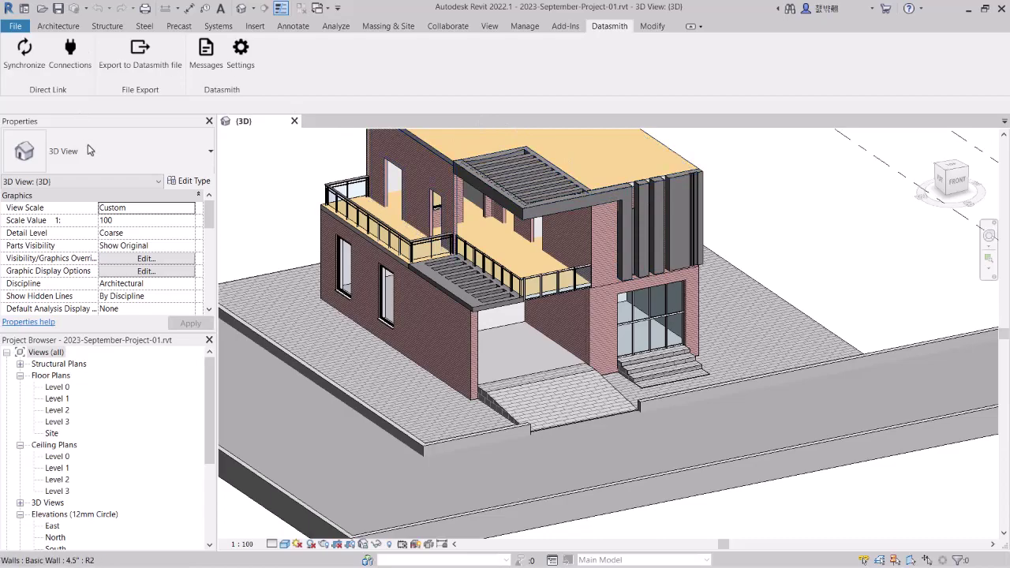
pyautogui.scroll(-5, 556, 215)
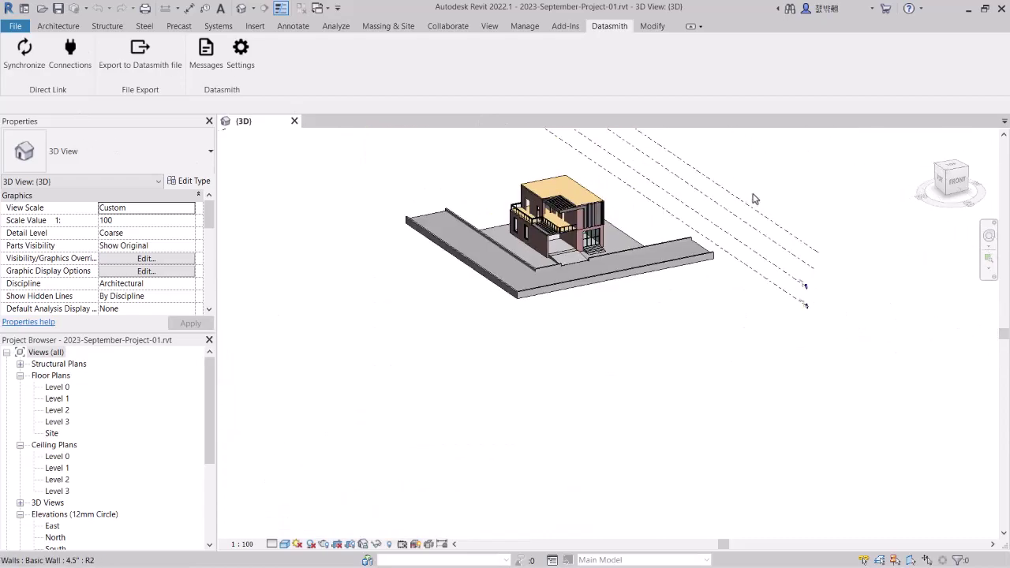
pyautogui.scroll(-1, 734, 262)
pyautogui.scroll(3, 730, 274)
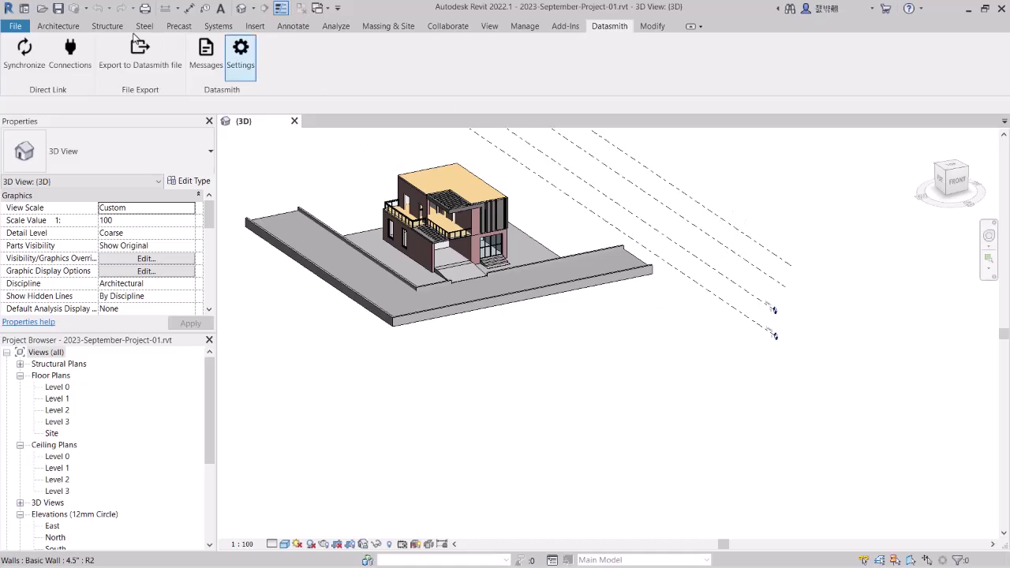
pyautogui.click(135, 63)
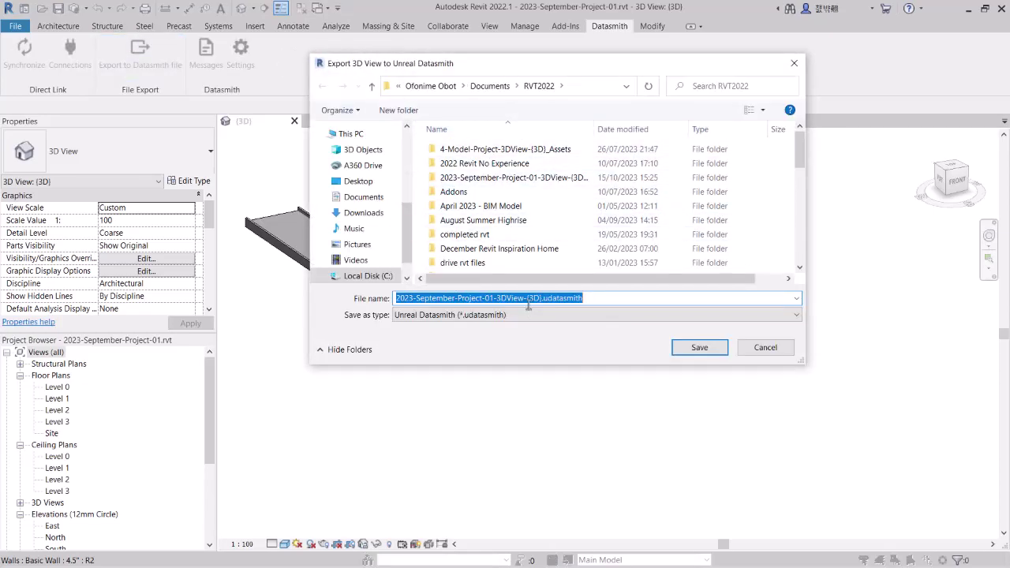
pyautogui.write('Sepr')
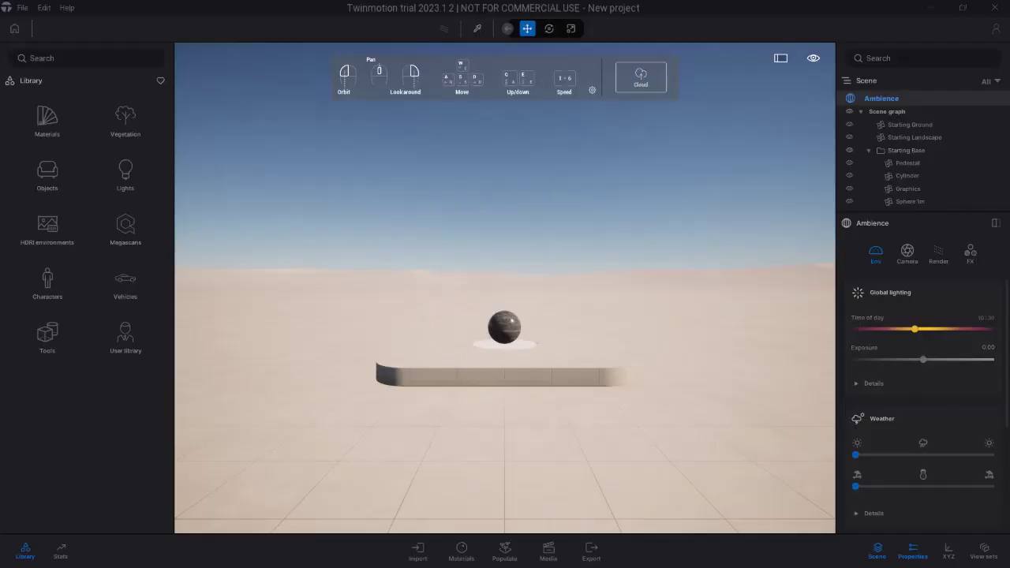
# Switch to Twinmotion and delete the Starting Base folder from the new project's scene
pyautogui.moveTo(507, 336)
pyautogui.mouseDown()
pyautogui.moveTo(518, 293)
pyautogui.moveTo(507, 316)
pyautogui.mouseUp()
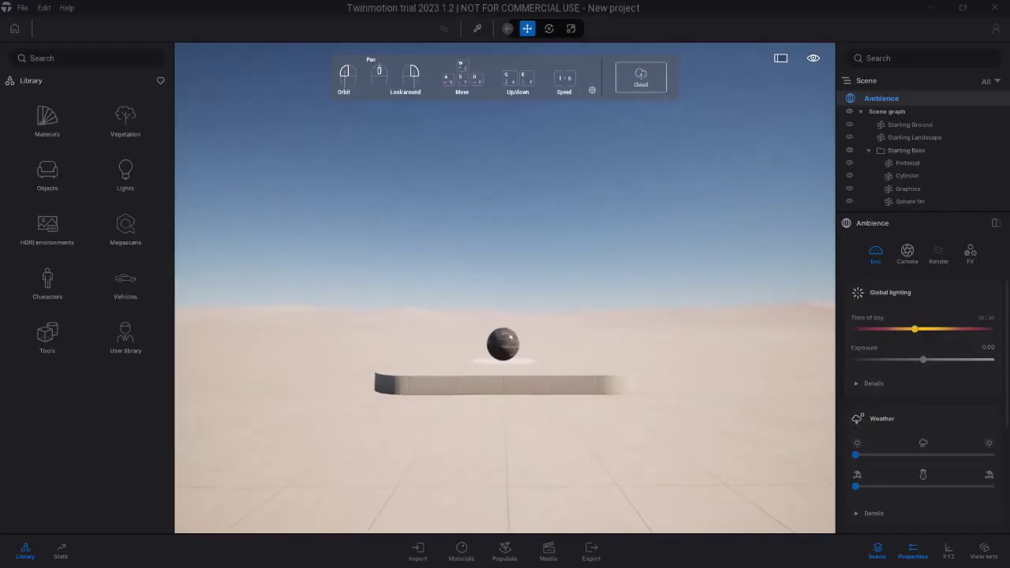
pyautogui.click(933, 150)
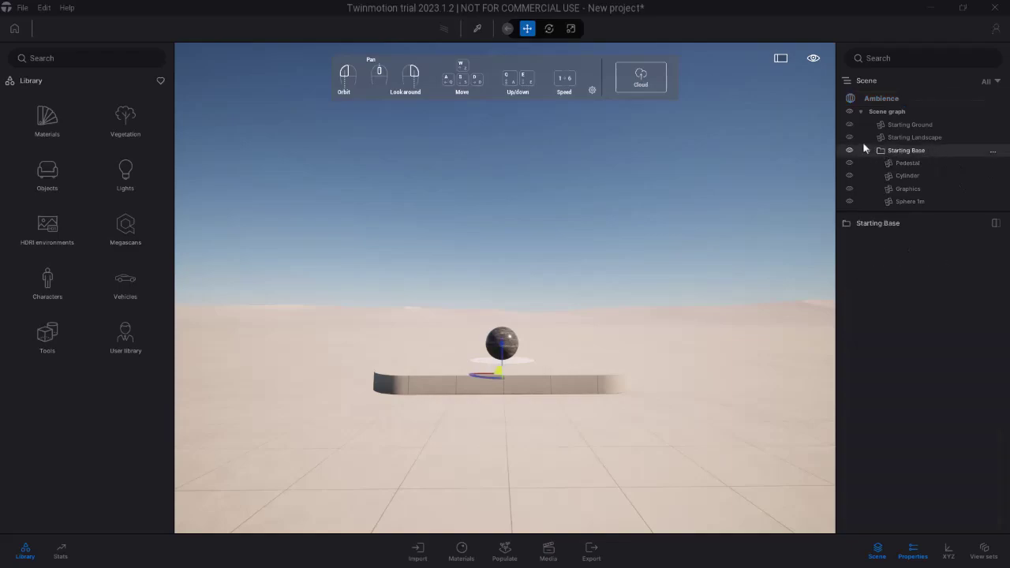
pyautogui.click(868, 149)
pyautogui.press('Delete')
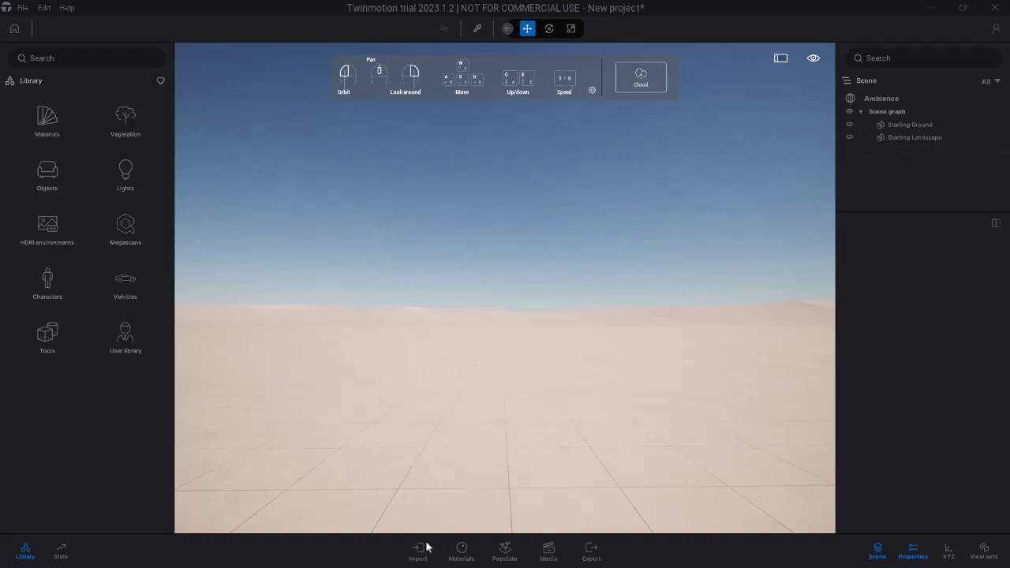
# Import the Revit project 2023-September-Project-01 through Direct Link, collapsed by material, with full precision normals and substitution enabled
pyautogui.click(419, 550)
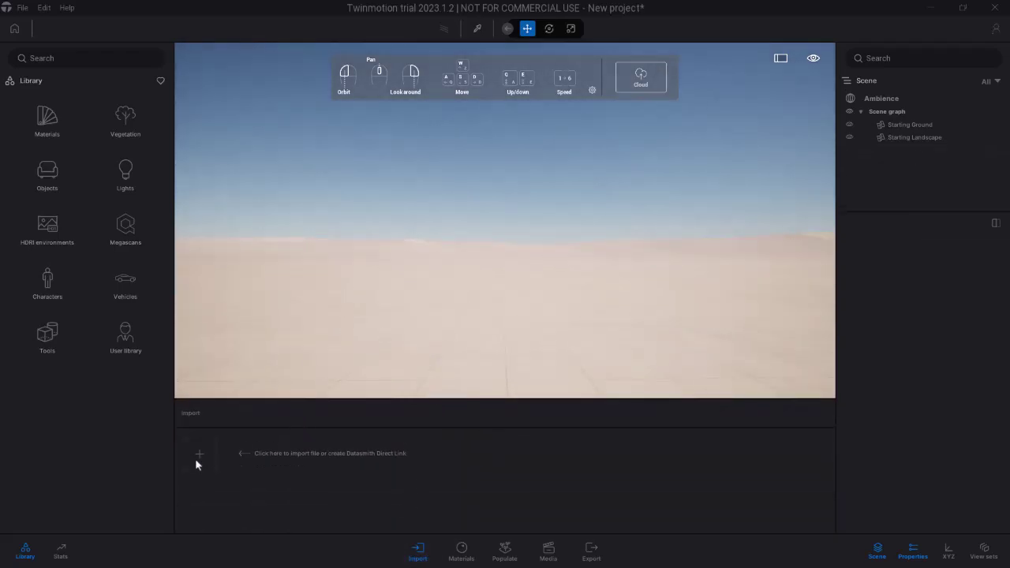
pyautogui.click(197, 458)
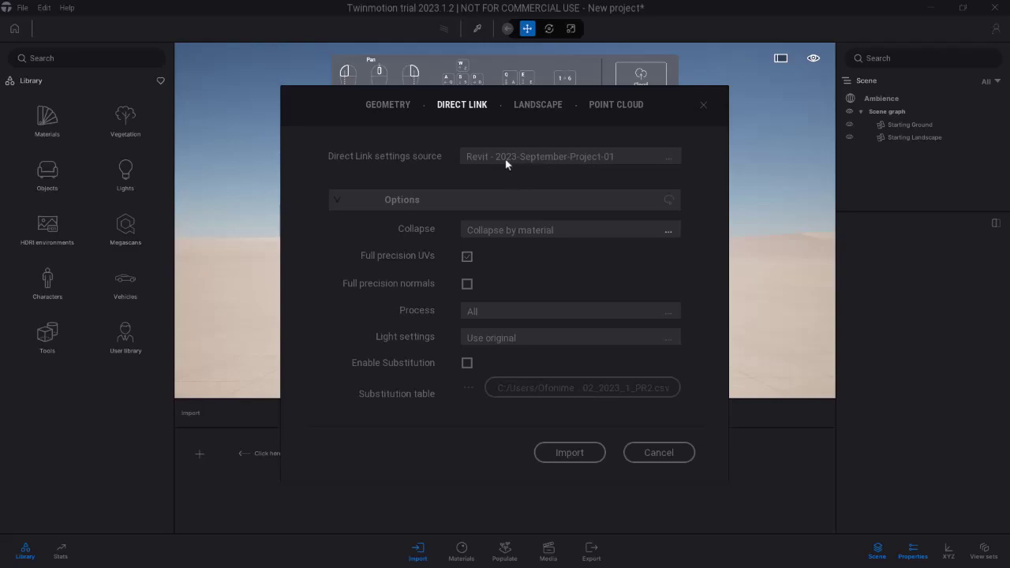
pyautogui.click(467, 284)
pyautogui.click(467, 363)
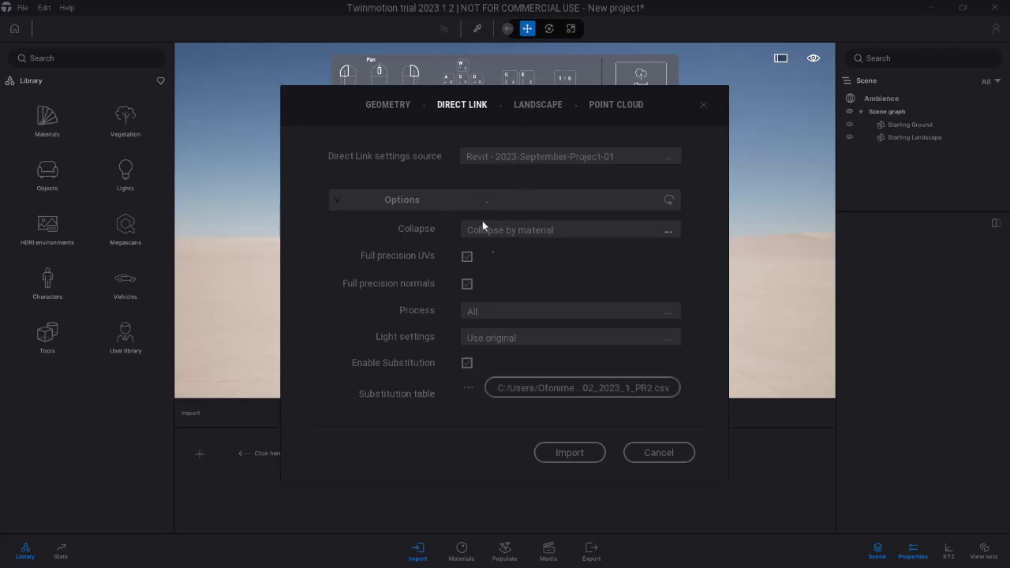
pyautogui.click(571, 454)
pyautogui.moveTo(462, 242); pyautogui.dragTo(462, 325)
pyautogui.moveTo(463, 282); pyautogui.dragTo(460, 245)
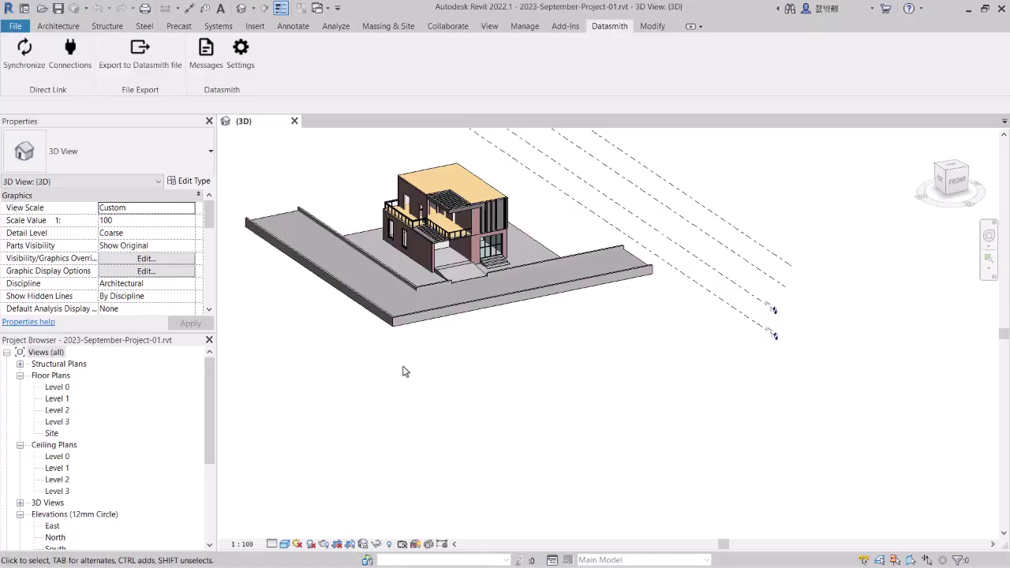
# Switch to Revit, check the Datasmith Direct Link connection status and synchronize the model with Twinmotion
pyautogui.keyDown('shift'); pyautogui.moveTo(430, 371); pyautogui.dragTo(428, 351, button='middle'); pyautogui.keyUp('shift')
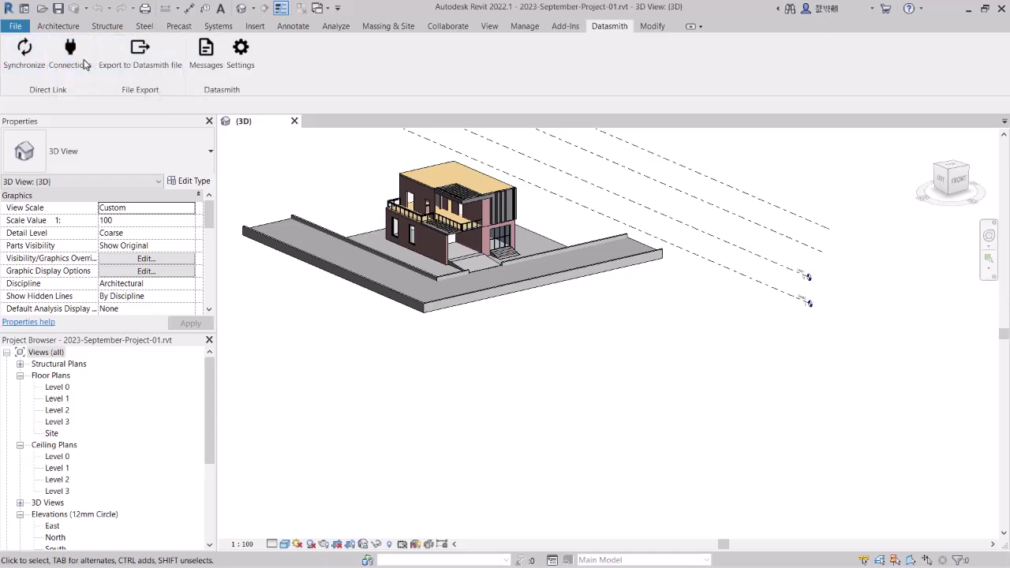
pyautogui.click(70, 56)
pyautogui.moveTo(431, 177)
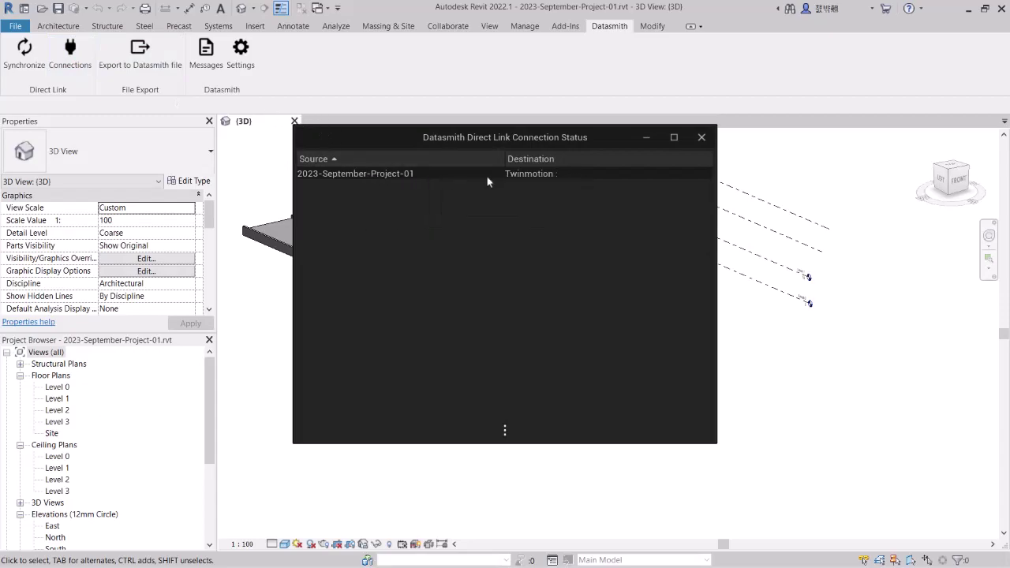
pyautogui.click(702, 138)
pyautogui.click(34, 66)
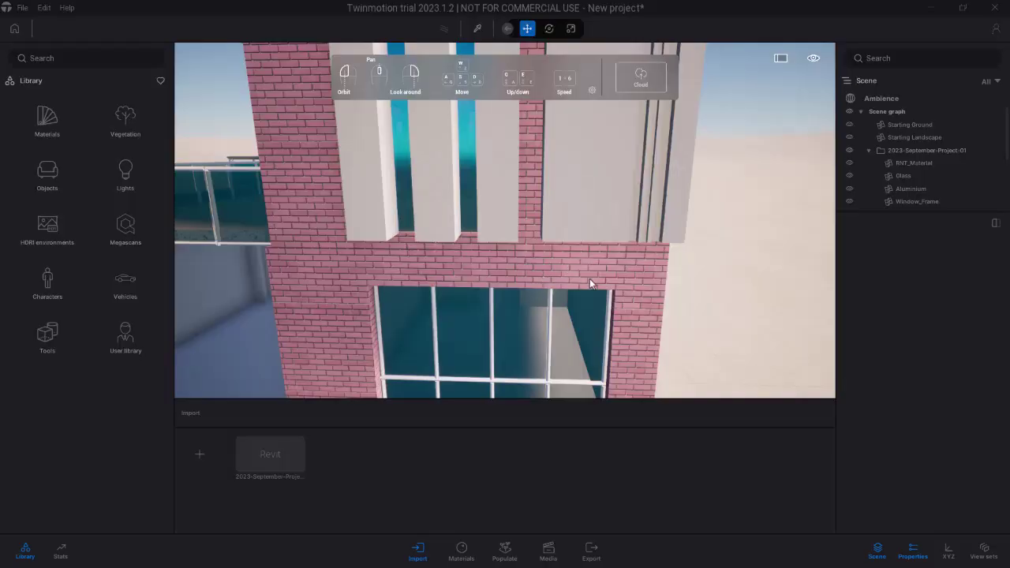
# Return to Twinmotion, inspect the imported house and its surroundings, and sample the ground surface with the Material picker
pyautogui.moveTo(589, 279); pyautogui.dragTo(497, 270)
pyautogui.moveTo(489, 245); pyautogui.dragTo(344, 263, button='middle')
pyautogui.moveTo(344, 263); pyautogui.dragTo(436, 263)
pyautogui.scroll(-2, 344, 263)
pyautogui.press('a')
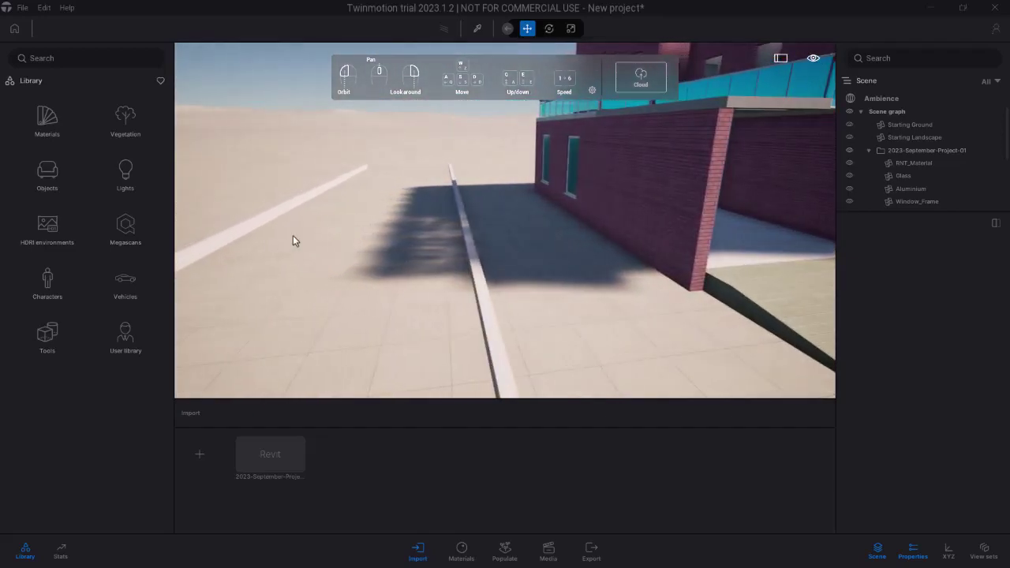
pyautogui.moveTo(454, 240); pyautogui.dragTo(349, 139)
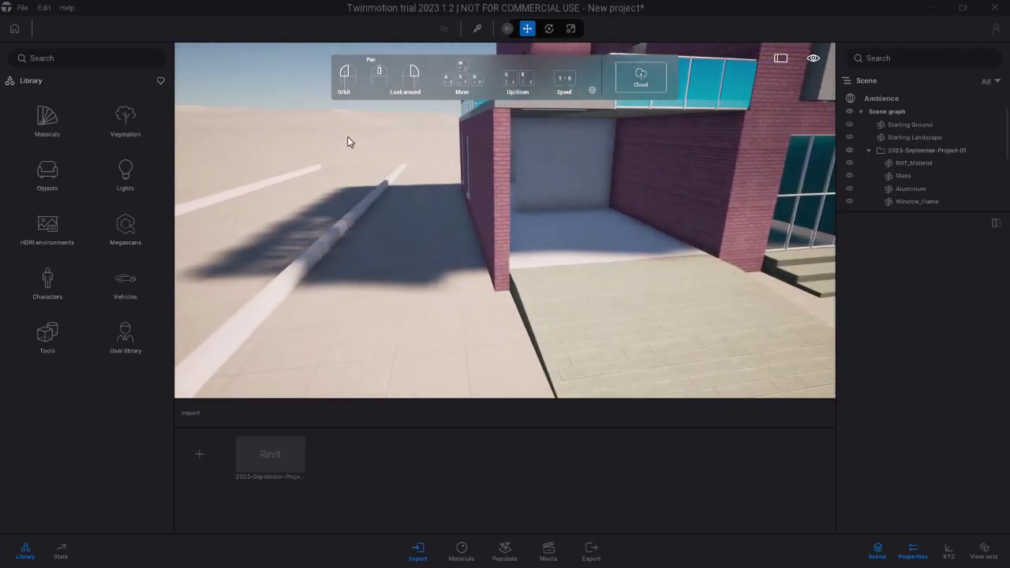
pyautogui.click(476, 28)
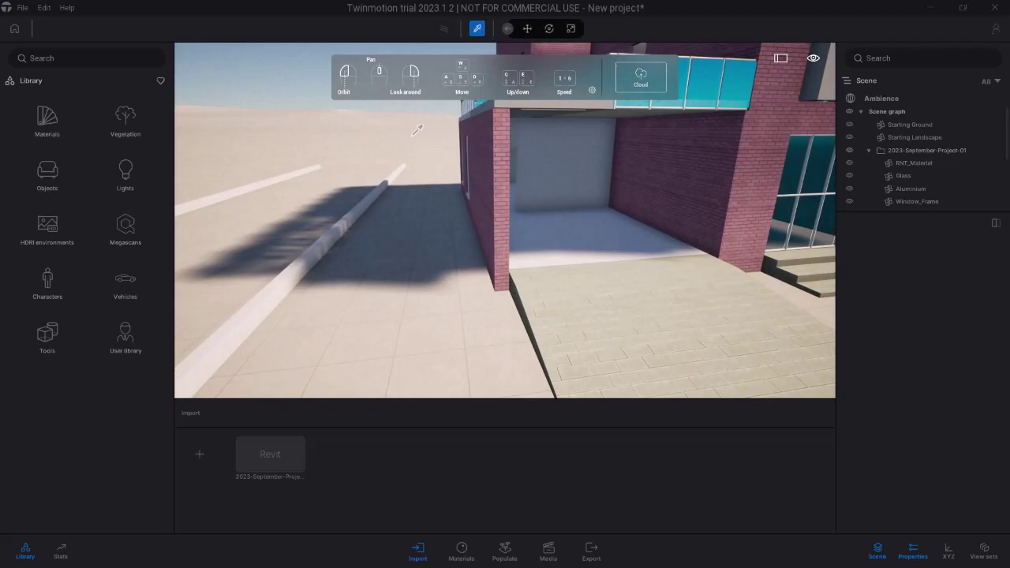
pyautogui.click(623, 300)
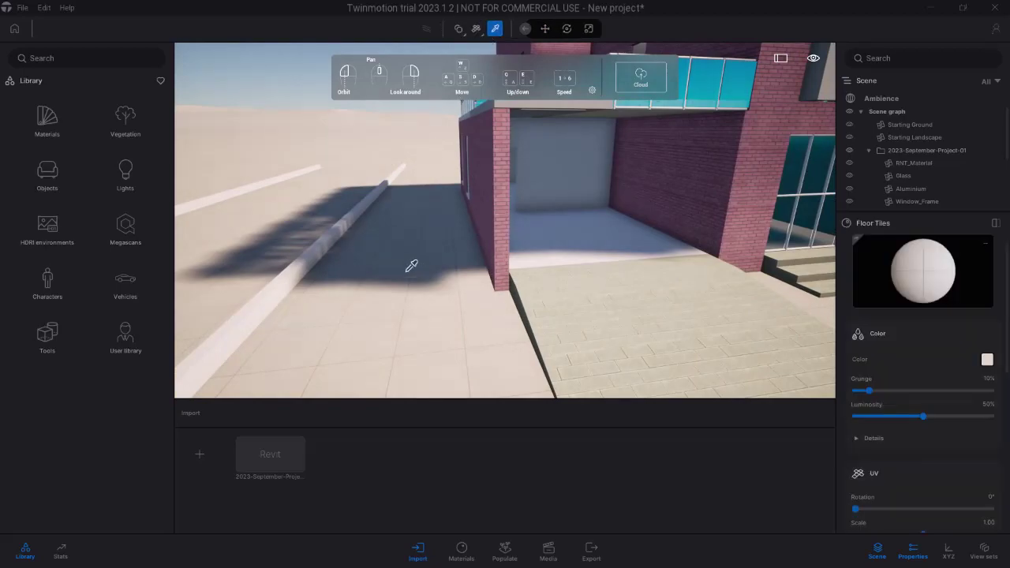
pyautogui.scroll(-8, 400, 154)
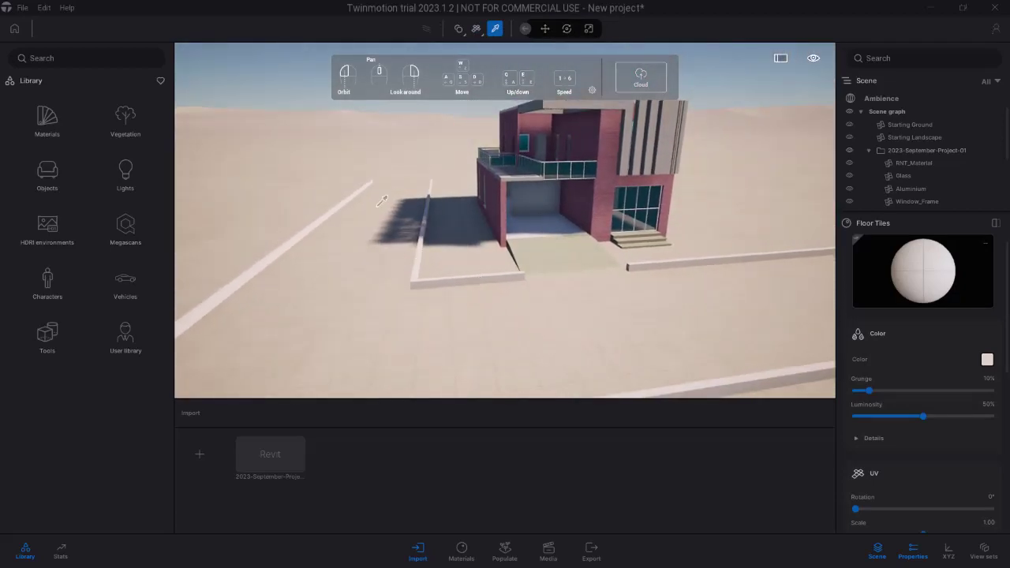
pyautogui.press('Escape')
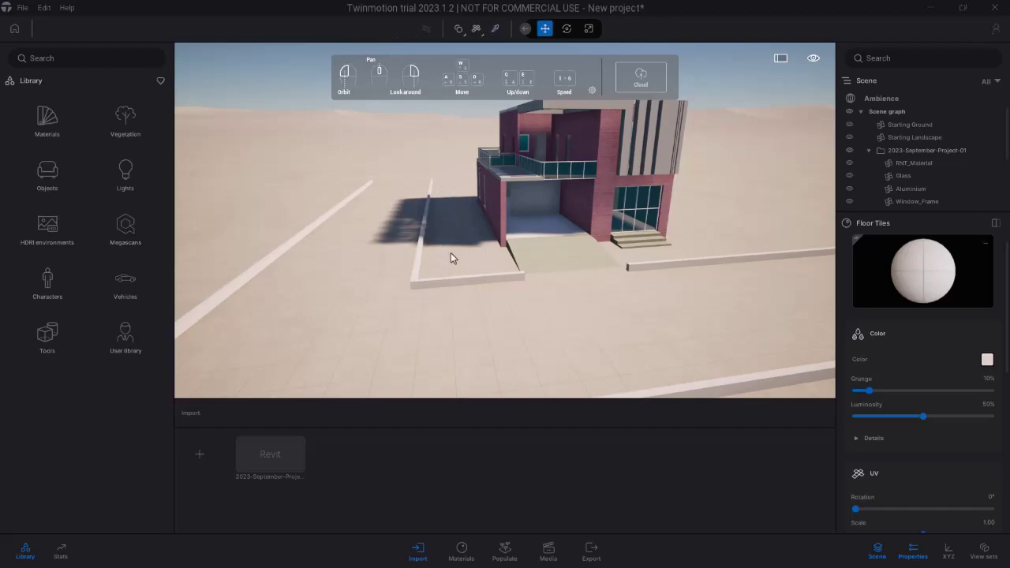
pyautogui.click(494, 29)
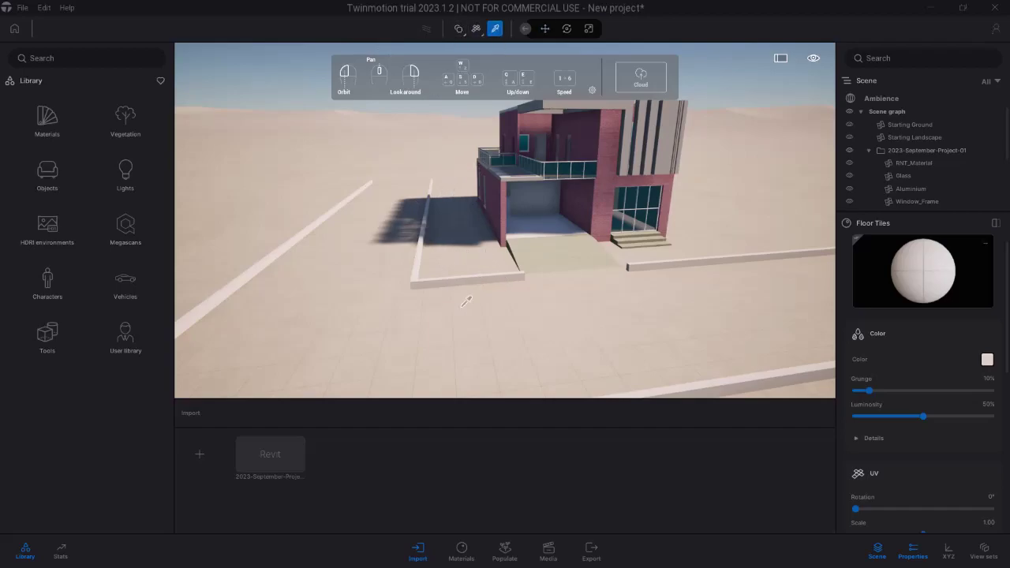
pyautogui.press('Escape')
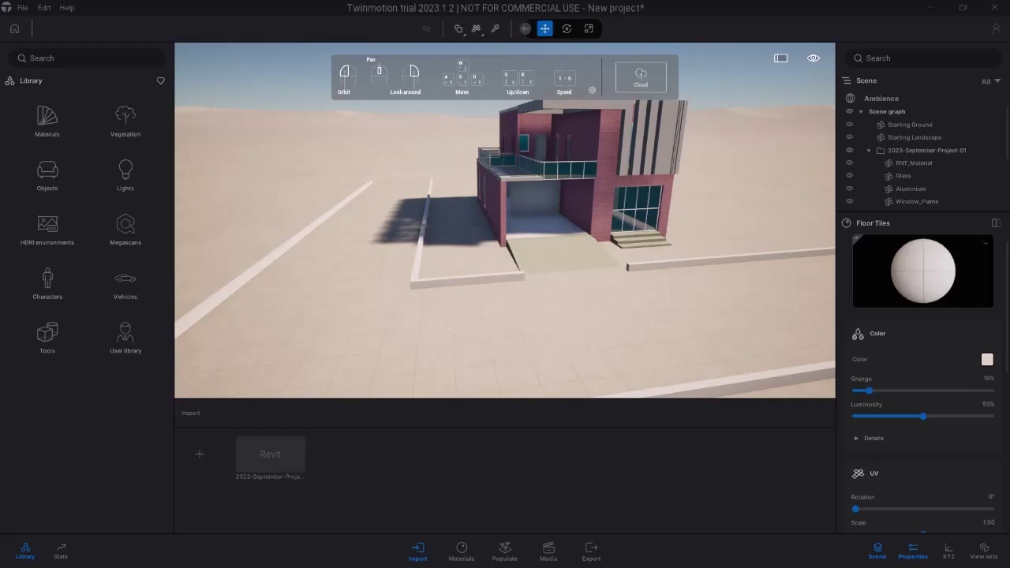
# Select the whole 2023-September-Project-01 model and raise it slightly so its road surface clears the starting ground
pyautogui.moveTo(461, 326); pyautogui.dragTo(577, 324)
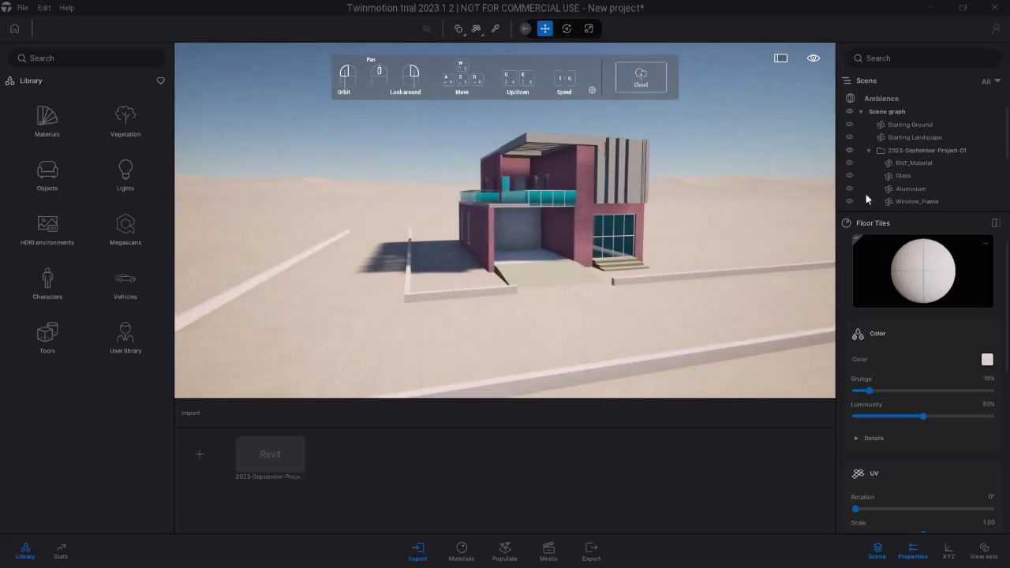
pyautogui.click(923, 154)
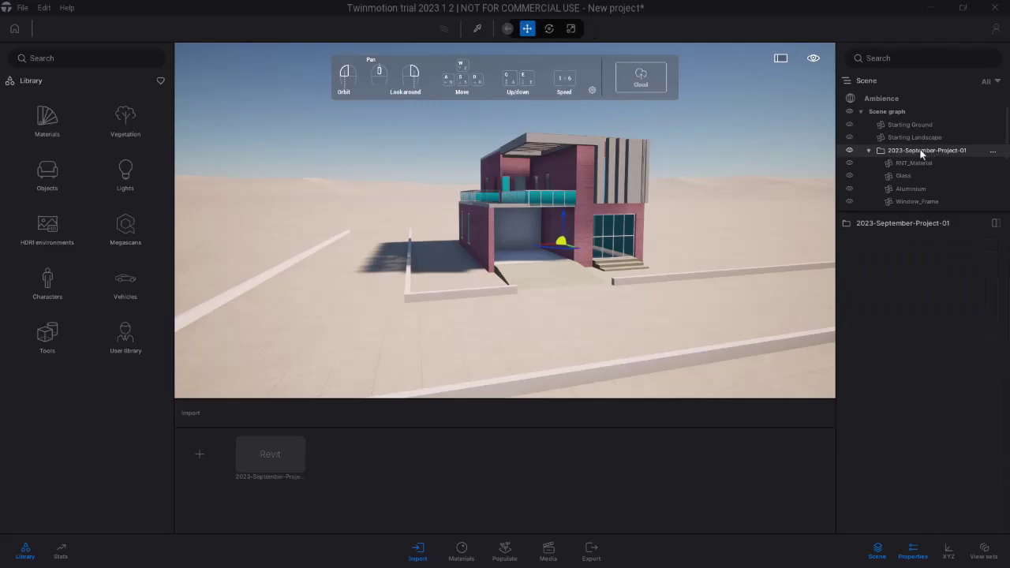
pyautogui.click(868, 150)
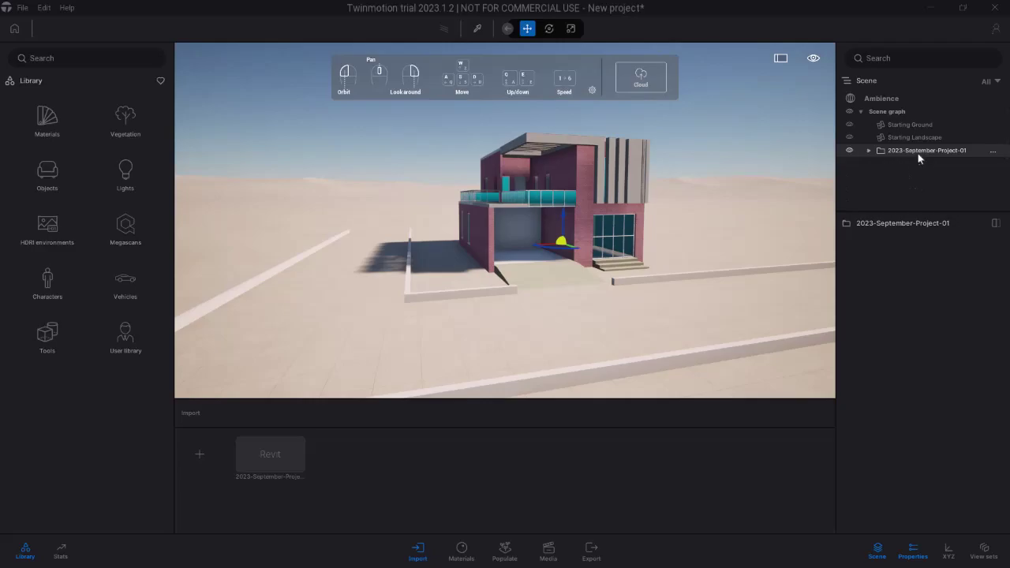
pyautogui.click(868, 151)
pyautogui.click(915, 163)
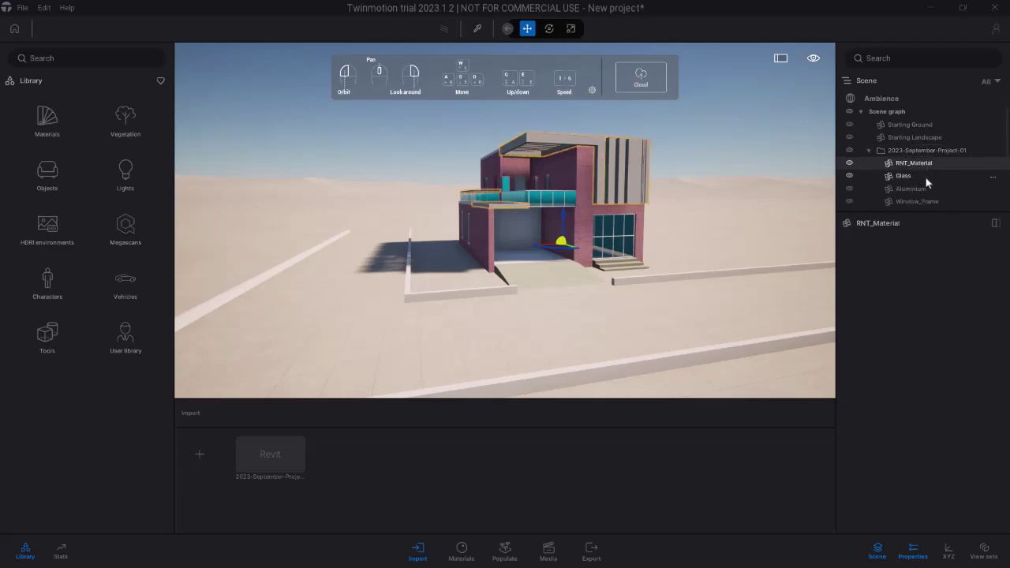
pyautogui.click(916, 189)
pyautogui.click(916, 150)
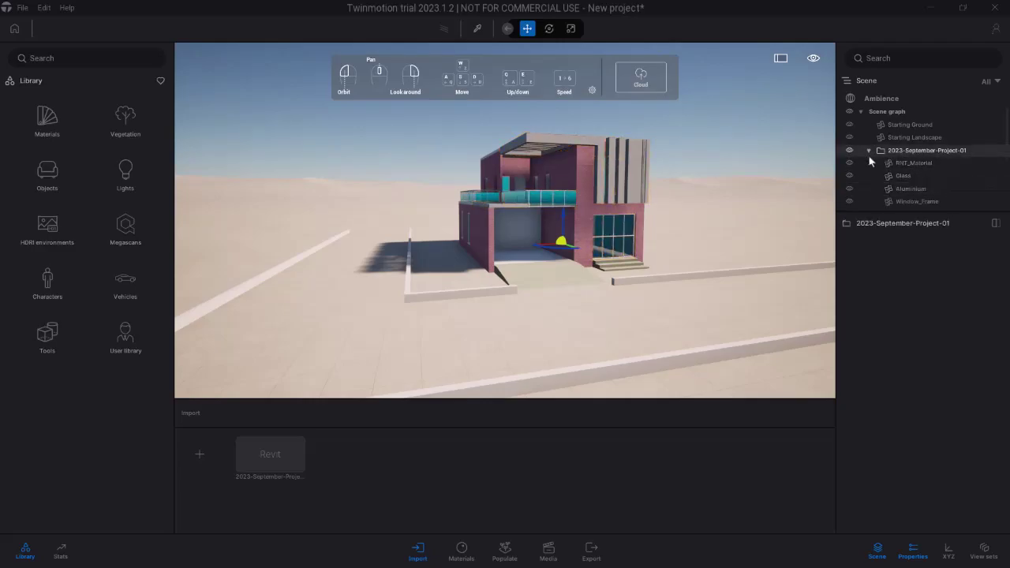
pyautogui.click(562, 216)
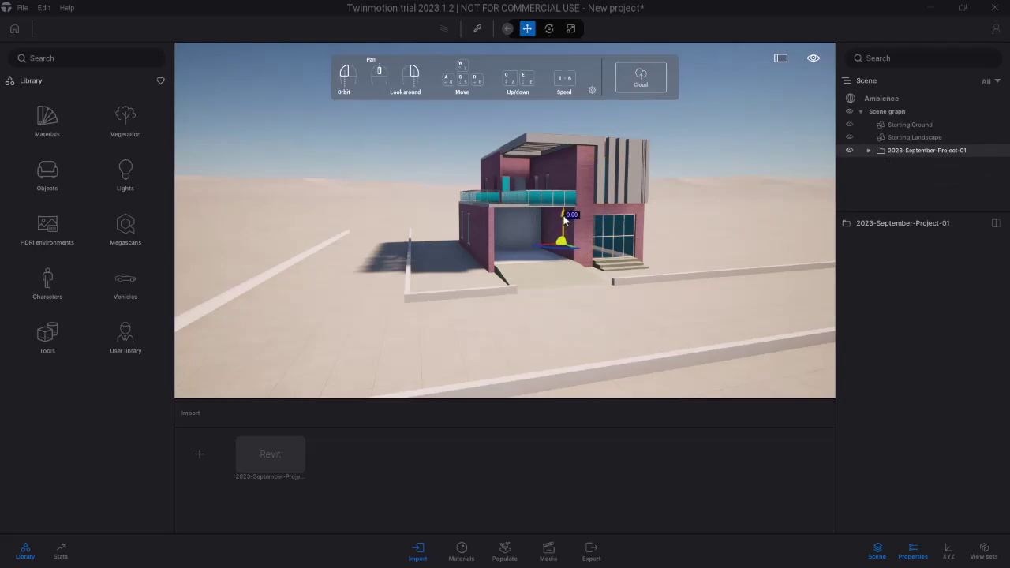
pyautogui.moveTo(565, 220); pyautogui.dragTo(565, 220)
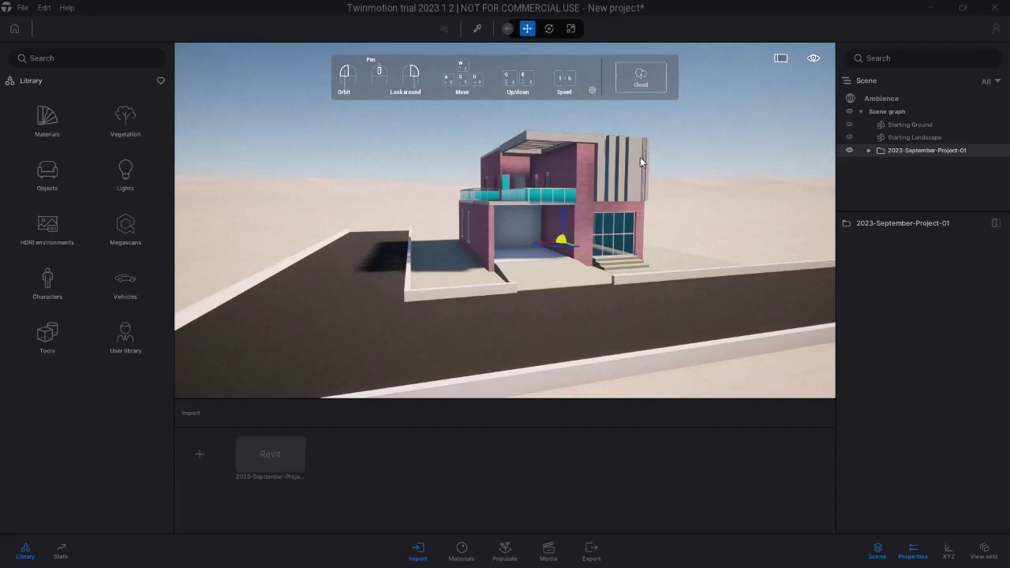
# Examine the raised house and its road from several sides, ending close to the front balcony and pink brick facade
pyautogui.moveTo(740, 220); pyautogui.dragTo(647, 254)
pyautogui.moveTo(300, 307); pyautogui.dragTo(506, 290, button='middle')
pyautogui.scroll(1, 506, 286)
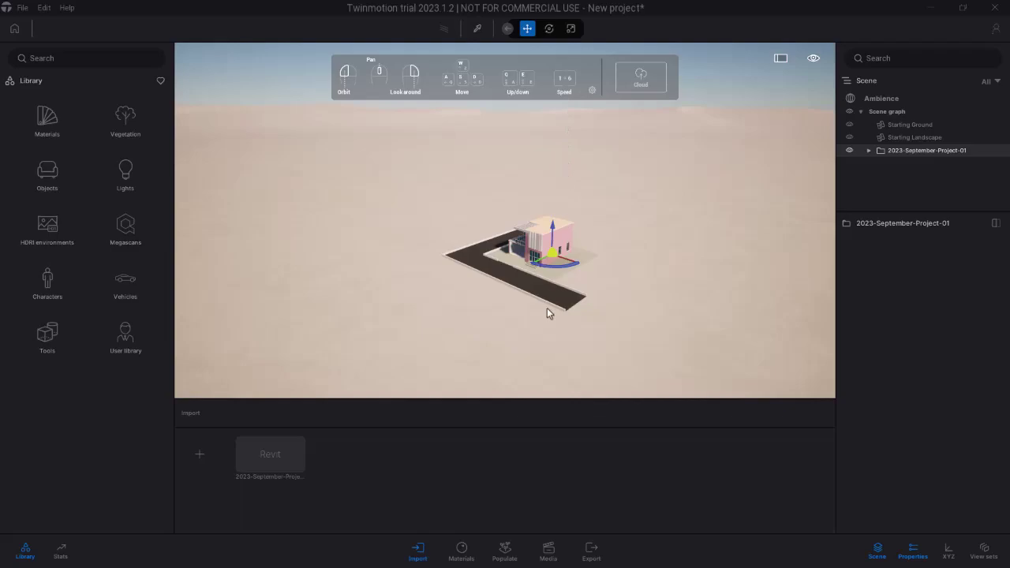
pyautogui.moveTo(558, 285); pyautogui.dragTo(578, 293)
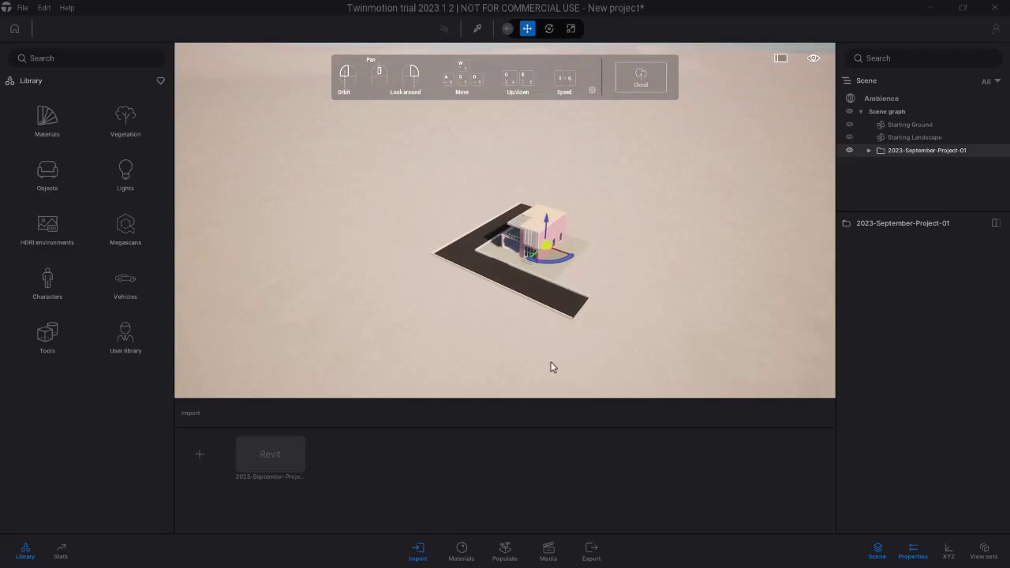
pyautogui.moveTo(551, 367); pyautogui.dragTo(476, 339)
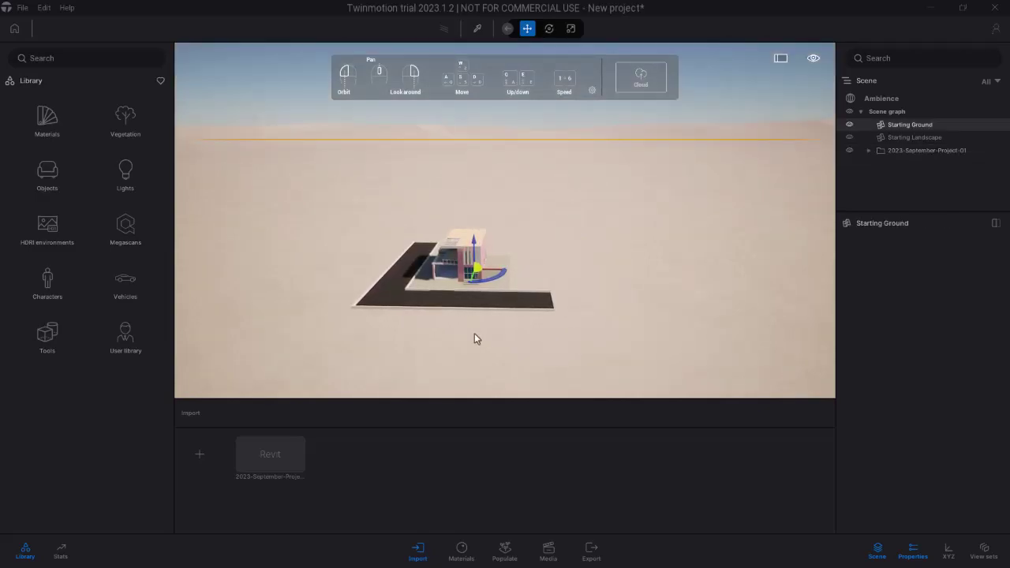
pyautogui.scroll(5, 459, 344)
pyautogui.scroll(-5, 460, 345)
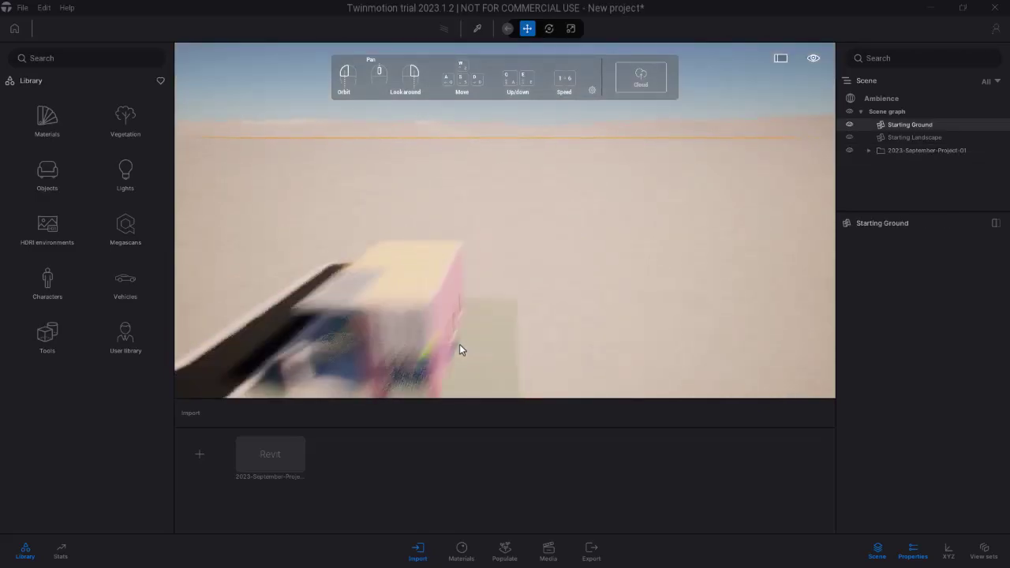
pyautogui.scroll(2, 460, 344)
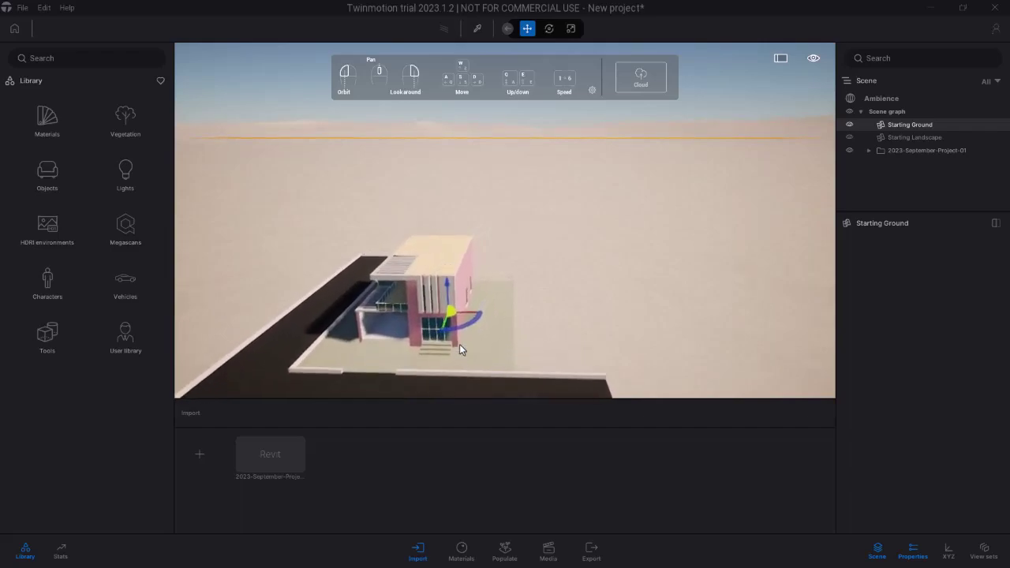
pyautogui.moveTo(459, 344)
pyautogui.mouseDown(button='middle')
pyautogui.moveTo(515, 354)
pyautogui.moveTo(479, 348)
pyautogui.mouseUp(button='middle')
pyautogui.scroll(4, 479, 348)
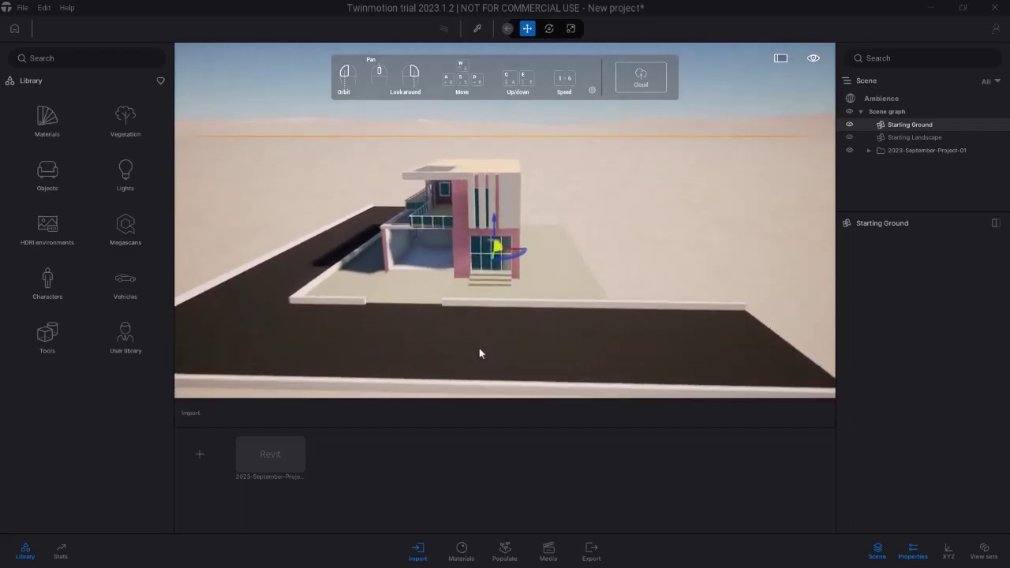
pyautogui.press('q')
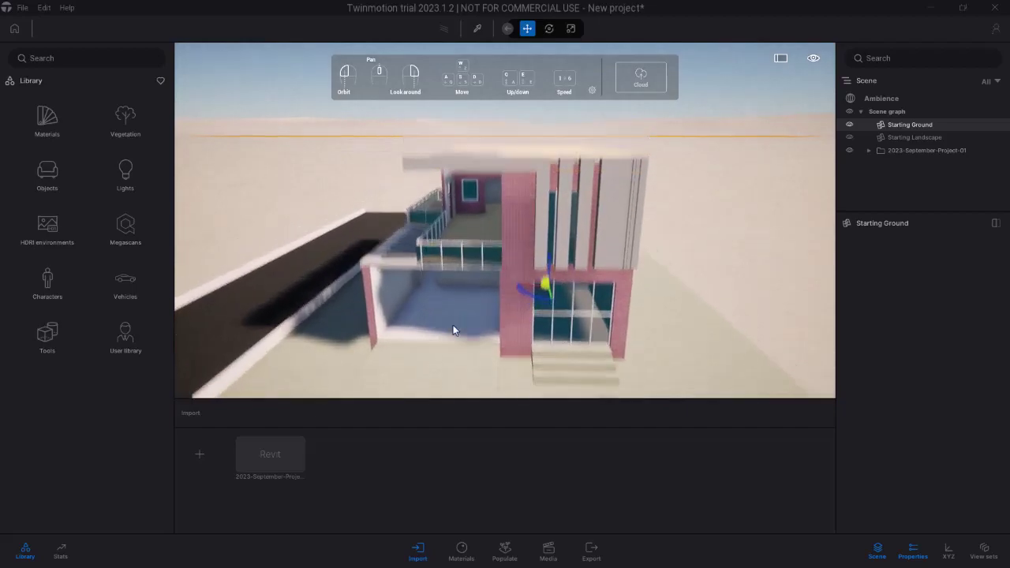
pyautogui.press('a')
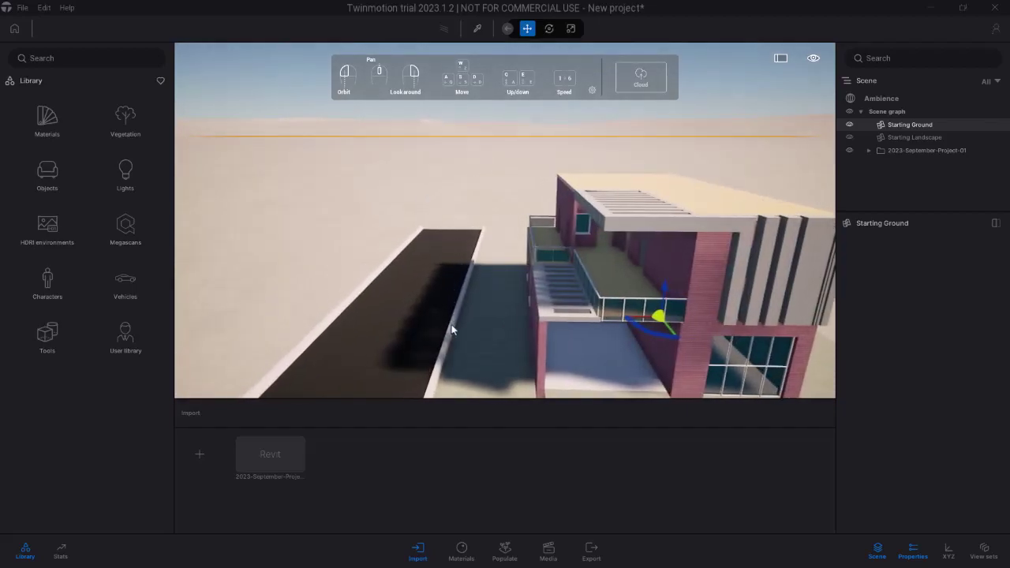
pyautogui.press('e')
pyautogui.moveTo(469, 338); pyautogui.dragTo(469, 300)
pyautogui.moveTo(472, 336); pyautogui.dragTo(553, 340, button='right')
pyautogui.scroll(5, 472, 336)
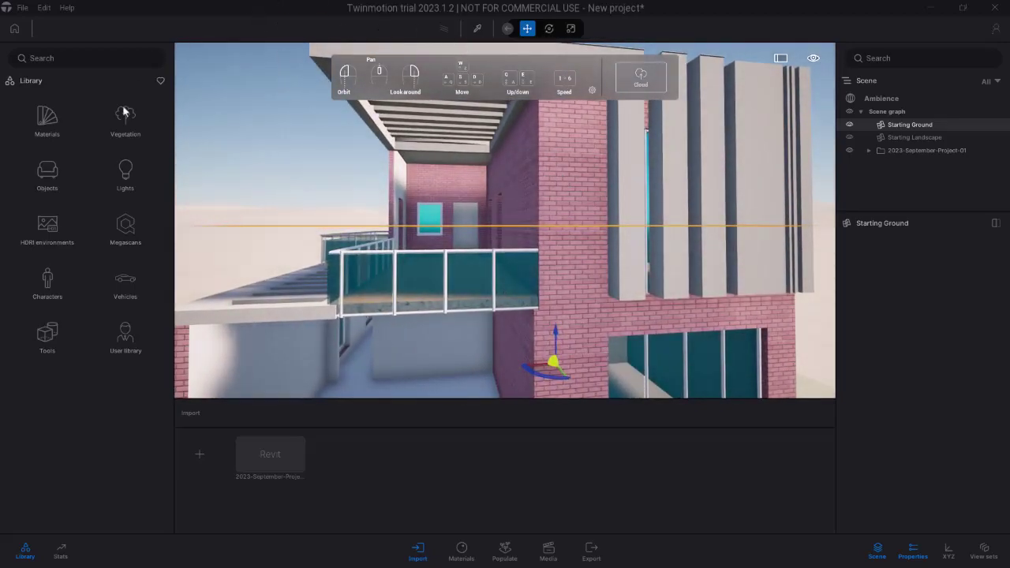
# Browse the library's brick materials and apply Clean brick 02 to the house's pink brick walls
pyautogui.click(52, 117)
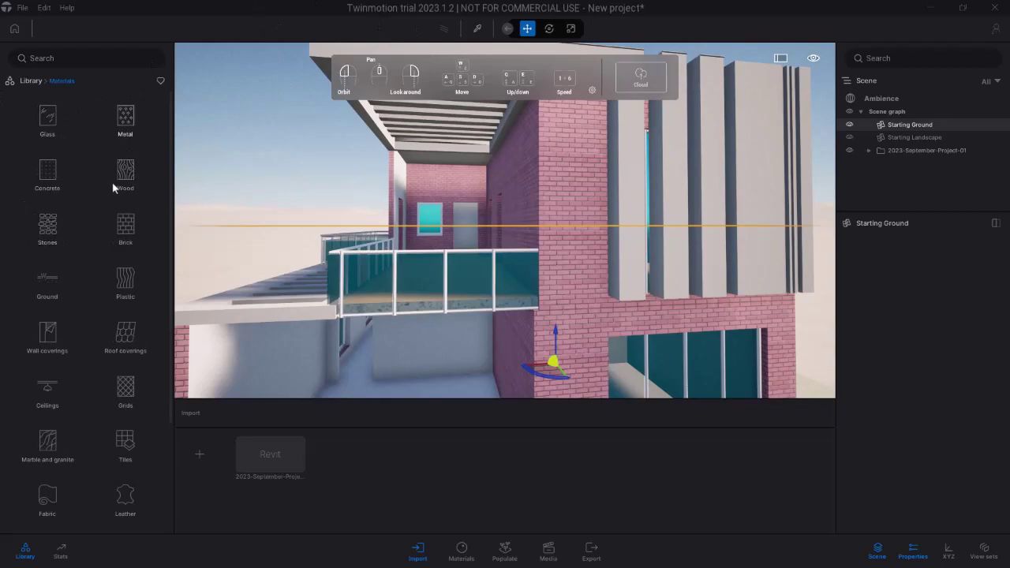
pyautogui.click(126, 229)
pyautogui.moveTo(43, 123)
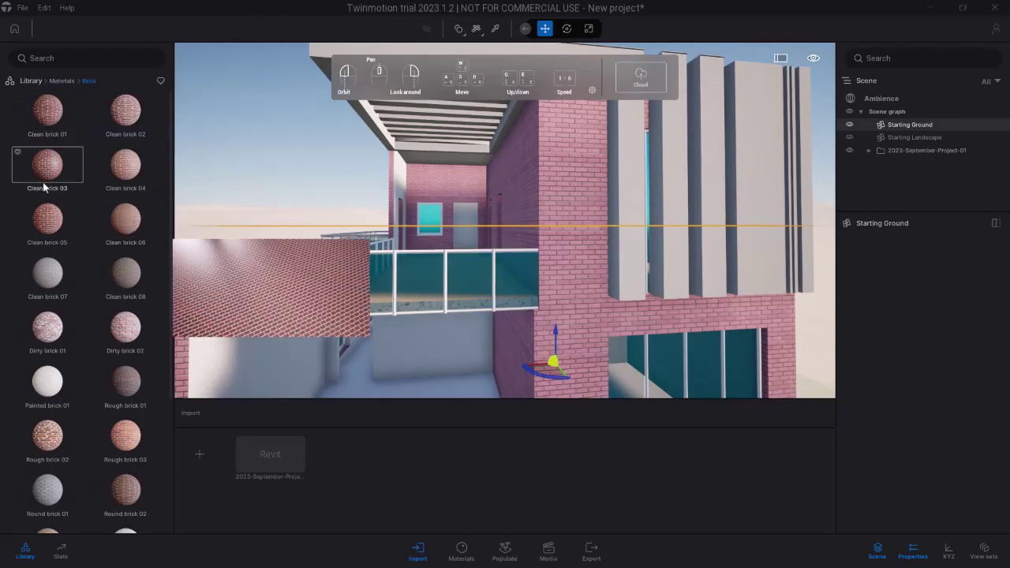
pyautogui.moveTo(47, 225)
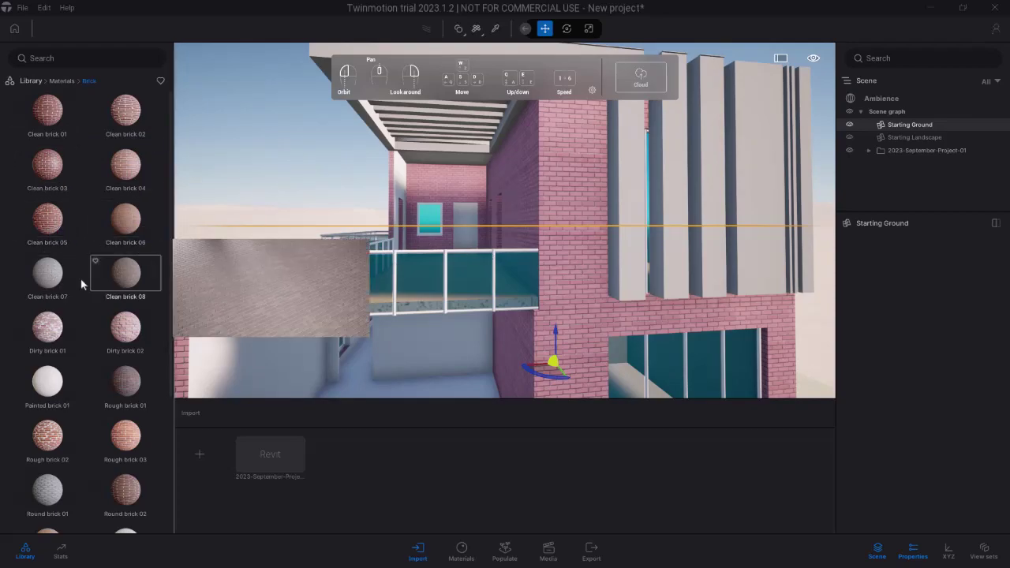
pyautogui.scroll(-1, 75, 353)
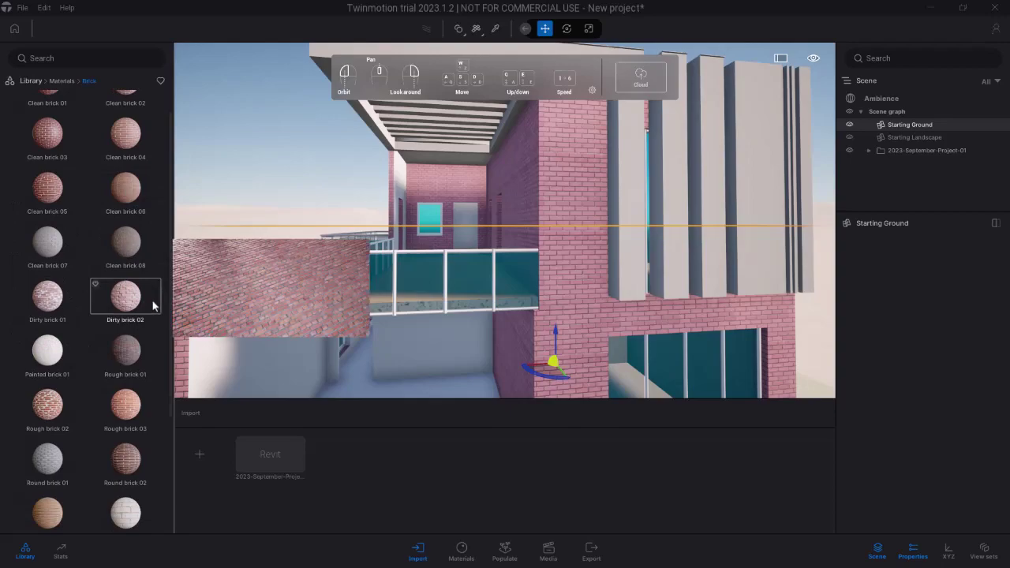
pyautogui.scroll(1, 99, 169)
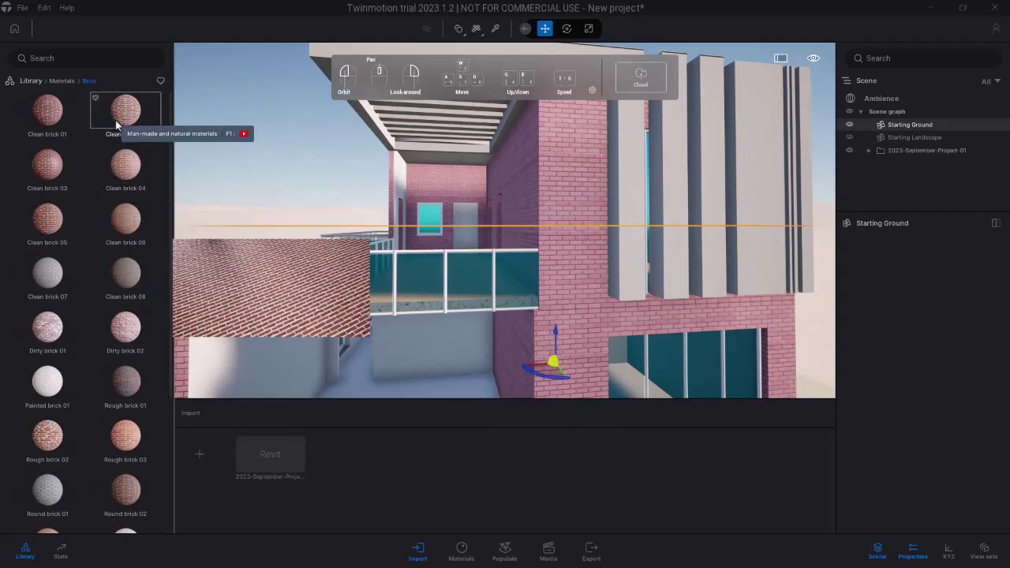
pyautogui.moveTo(115, 122); pyautogui.dragTo(445, 153)
pyautogui.moveTo(558, 208); pyautogui.dragTo(560, 208)
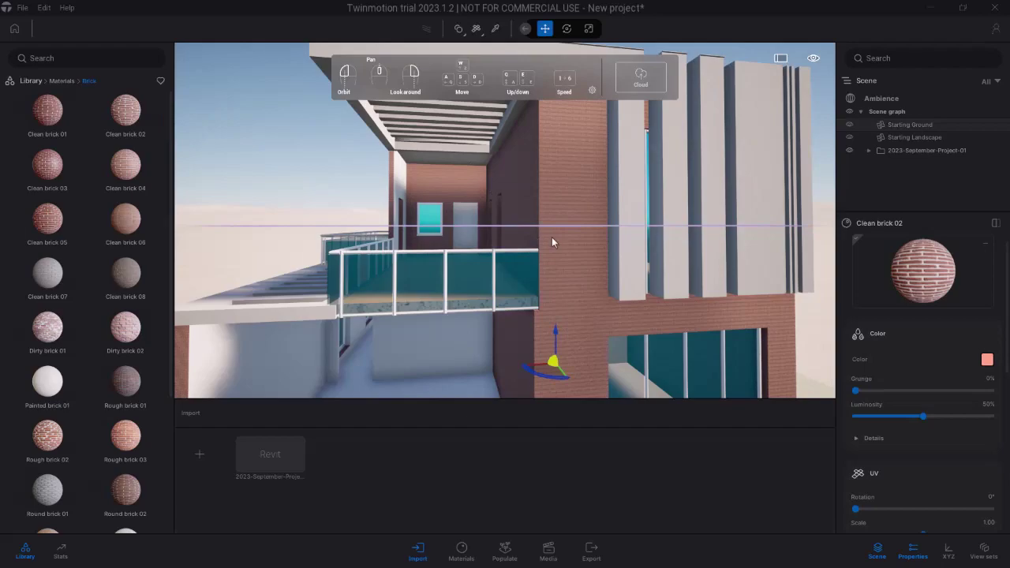
# Increase the UV scale of the Clean brick 02 material on the walls to 7.5
pyautogui.press('q')
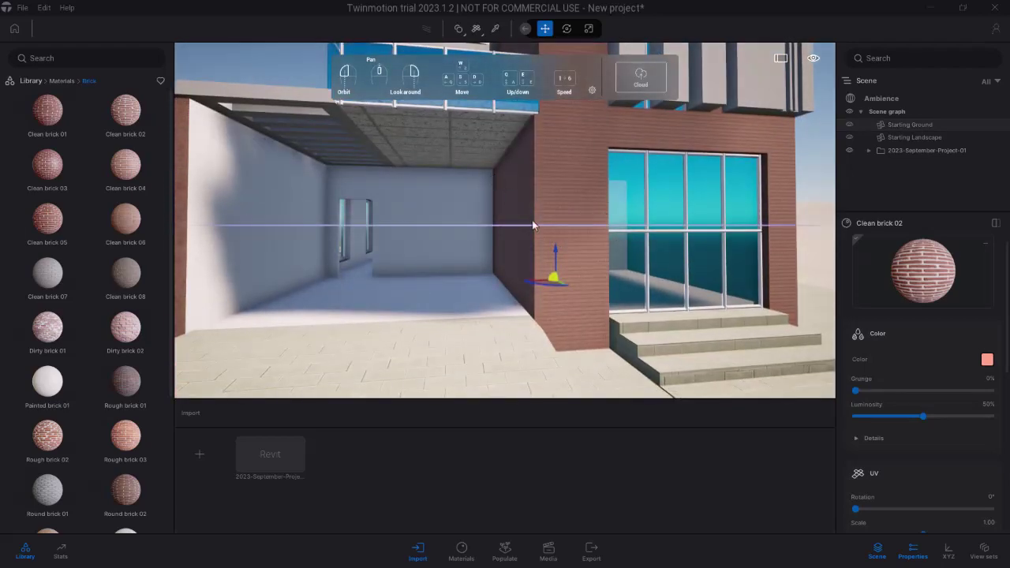
pyautogui.scroll(-2, 915, 438)
pyautogui.scroll(2, 913, 435)
pyautogui.scroll(-2, 935, 292)
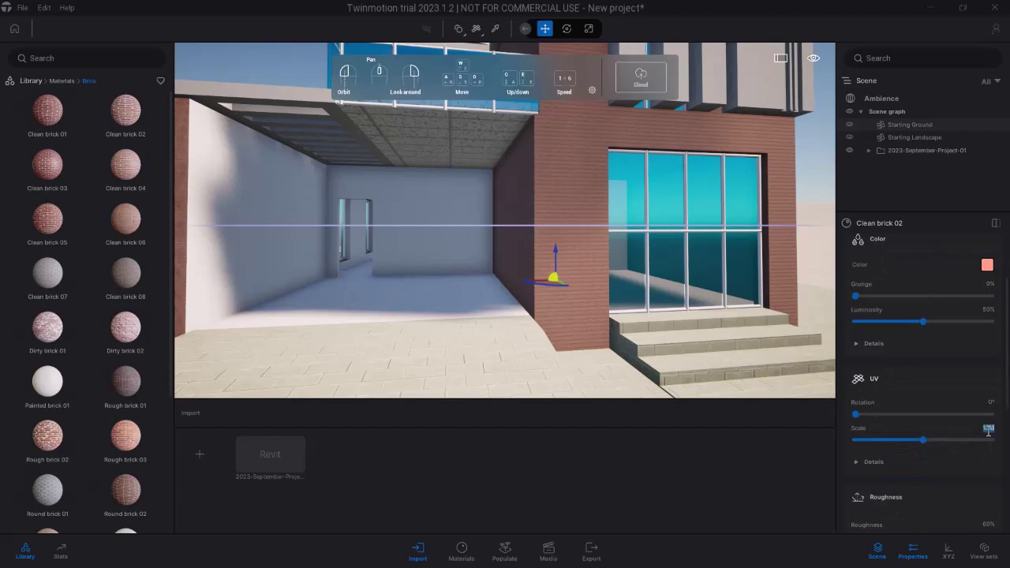
pyautogui.write('22')
pyautogui.press('Return')
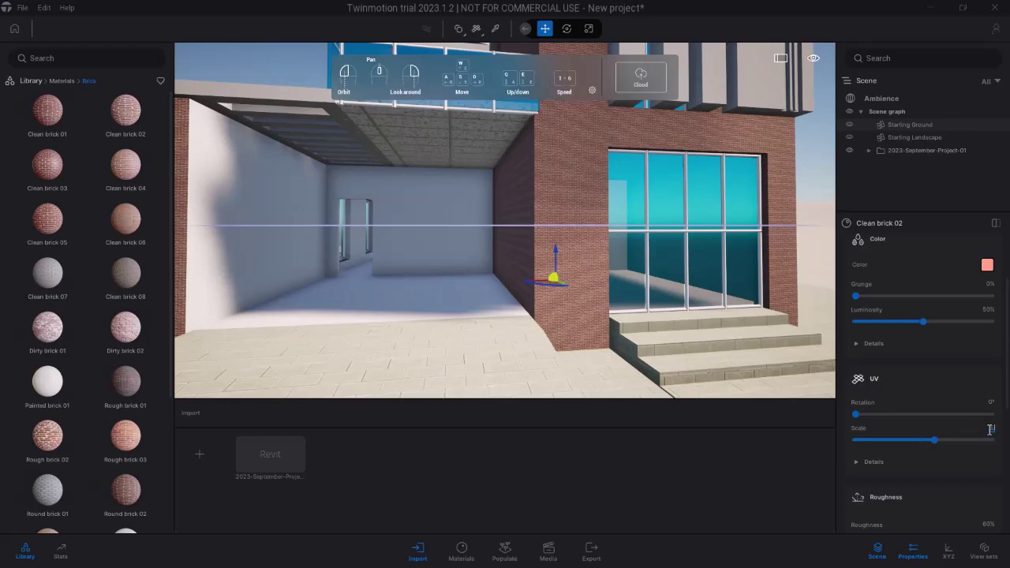
pyautogui.write('3')
pyautogui.press('Return')
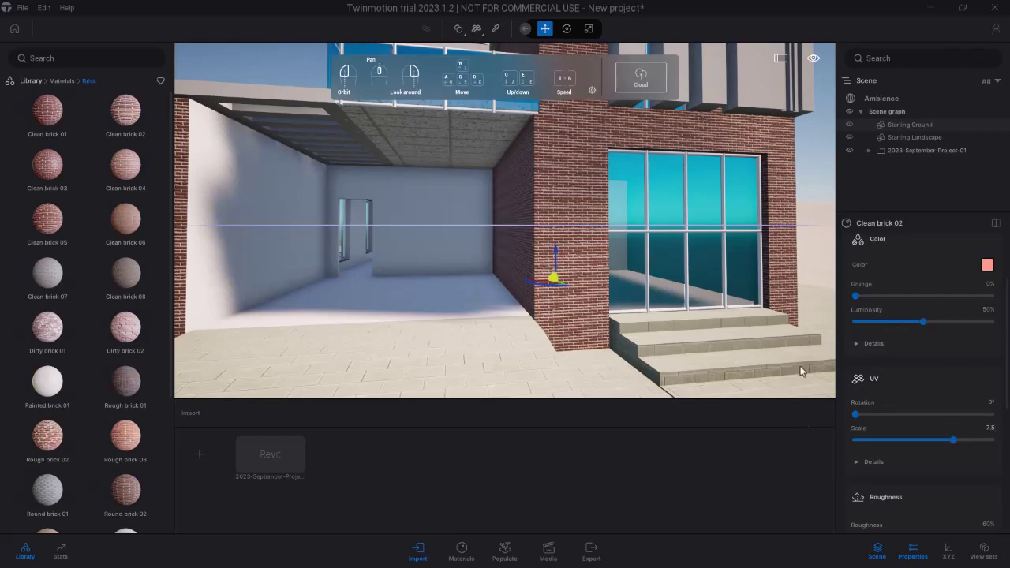
pyautogui.press('Return')
pyautogui.scroll(-5, 578, 227)
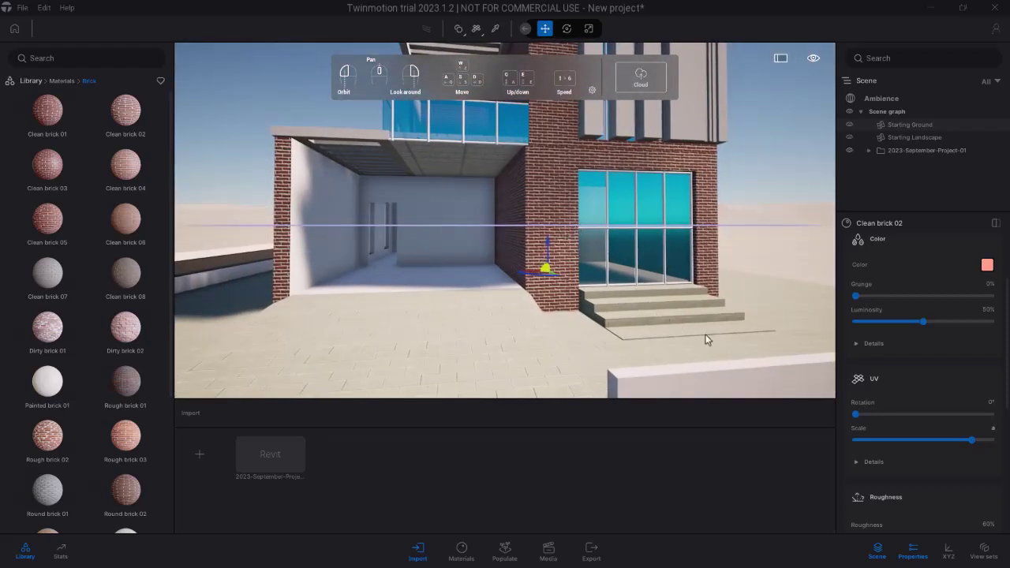
# Examine the rescaled brick texture on the carport's side wall, front column and paved surroundings
pyautogui.click(451, 285)
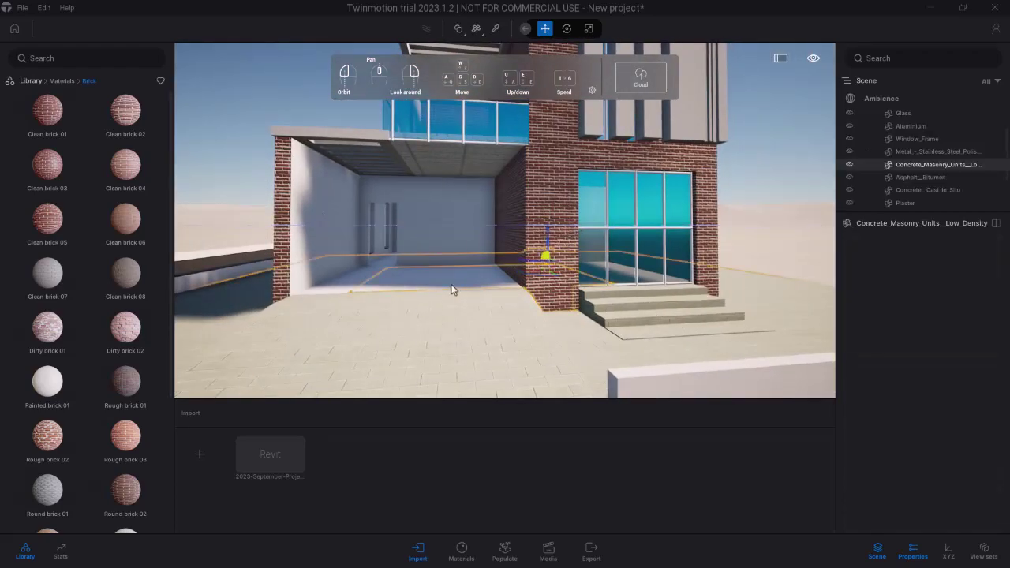
pyautogui.press('a')
pyautogui.press('w')
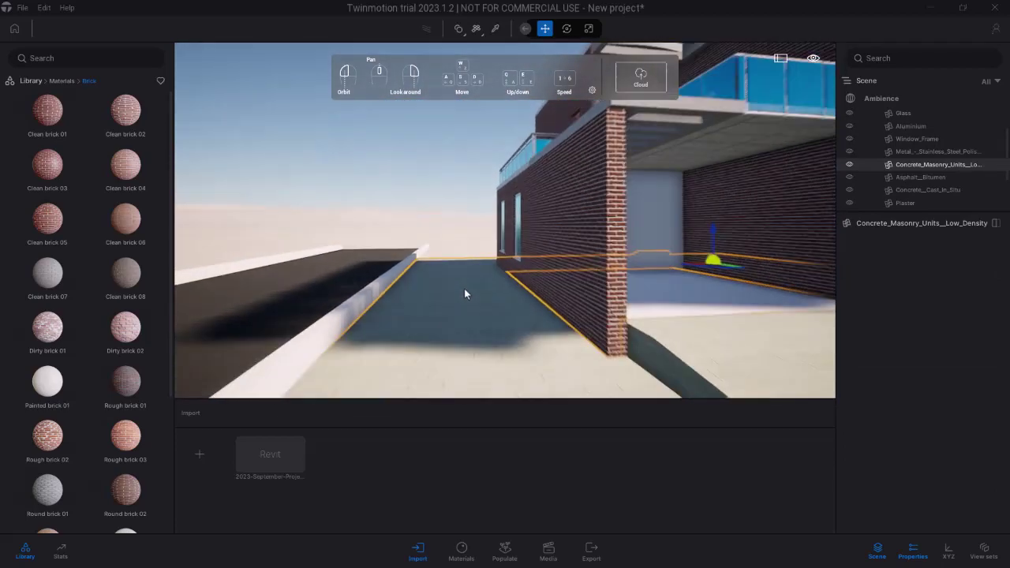
pyautogui.press('a')
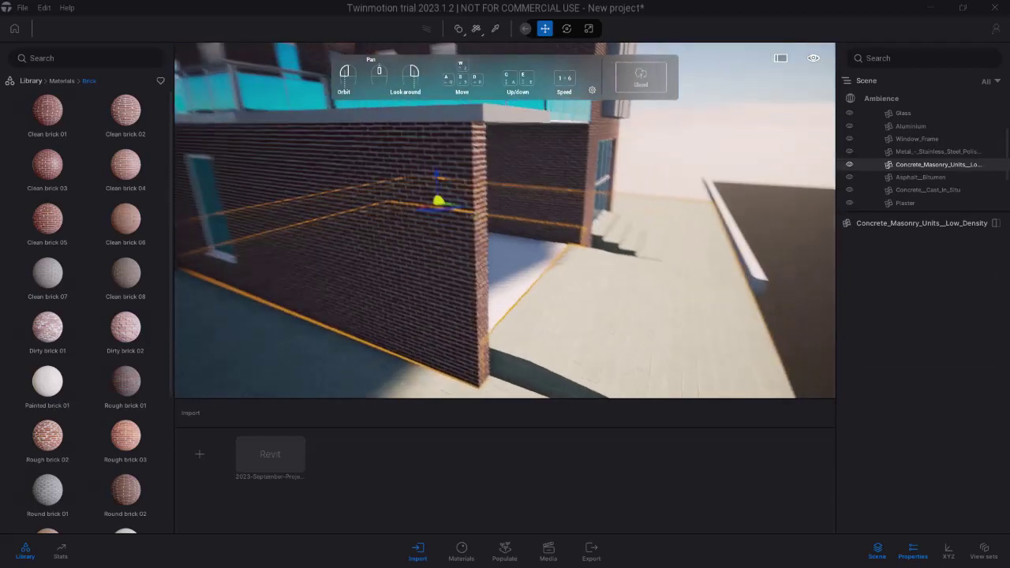
pyautogui.press('d')
pyautogui.moveTo(485, 304); pyautogui.dragTo(632, 343)
pyautogui.scroll(-5, 486, 305)
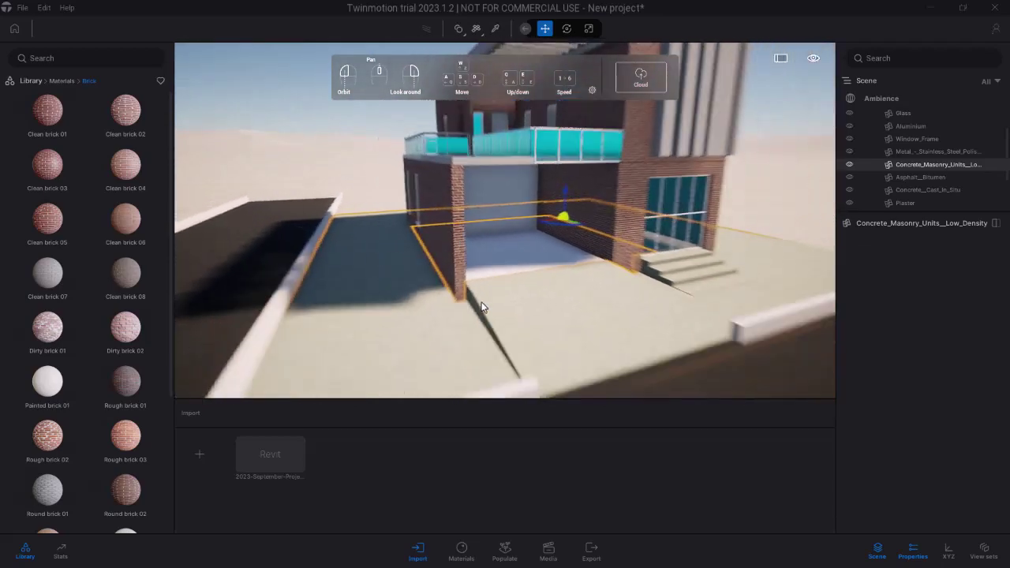
pyautogui.moveTo(480, 305)
pyautogui.mouseDown(button='middle')
pyautogui.moveTo(458, 290)
pyautogui.moveTo(500, 306)
pyautogui.mouseUp(button='middle')
pyautogui.scroll(6, 453, 286)
pyautogui.moveTo(500, 305); pyautogui.dragTo(568, 311)
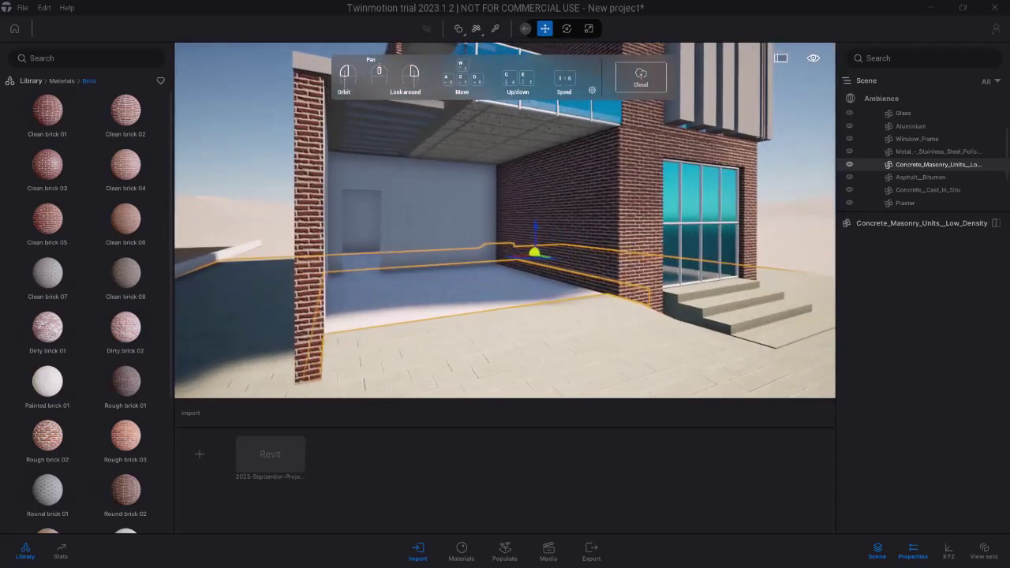
# Apply the NW 60x60 material from the Ceilings category to the speckled tile ceiling of the carport
pyautogui.scroll(4, 499, 305)
pyautogui.moveTo(500, 317); pyautogui.dragTo(532, 288)
pyautogui.moveTo(477, 257); pyautogui.dragTo(492, 229)
pyautogui.scroll(5, 472, 205)
pyautogui.moveTo(450, 221); pyautogui.dragTo(448, 171, button='right')
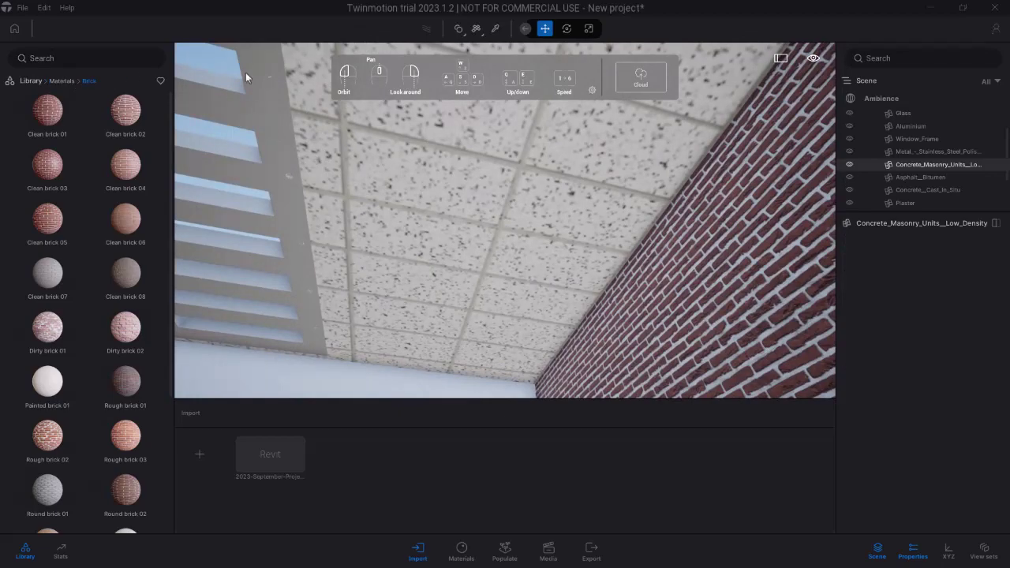
pyautogui.click(61, 80)
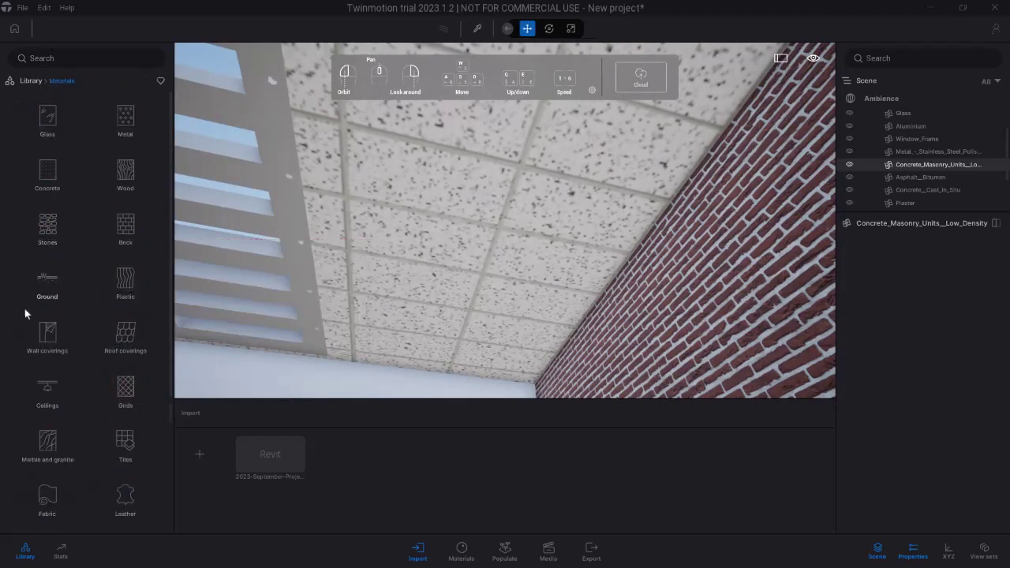
pyautogui.click(46, 388)
pyautogui.moveTo(41, 109)
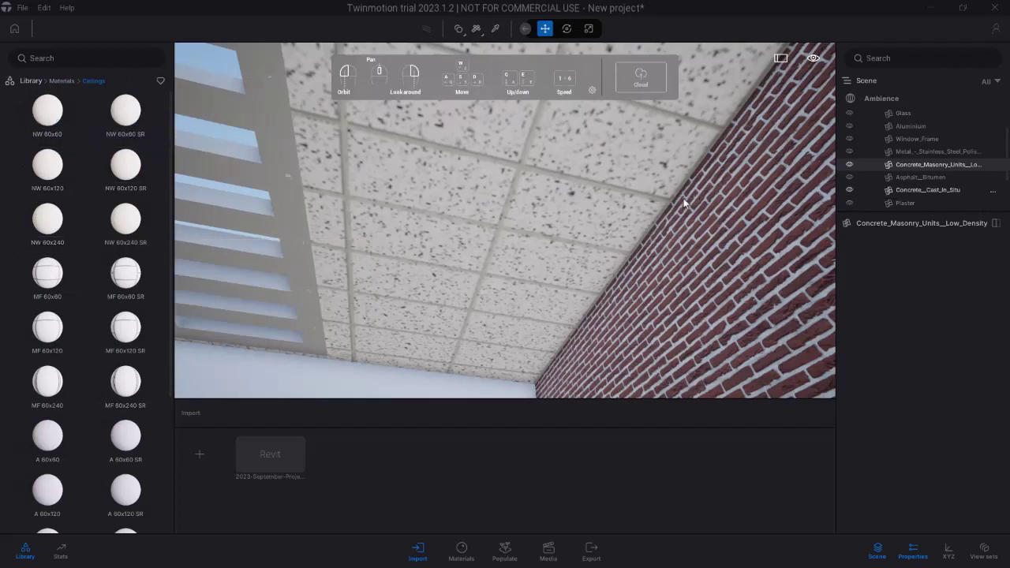
pyautogui.moveTo(55, 118); pyautogui.dragTo(510, 130)
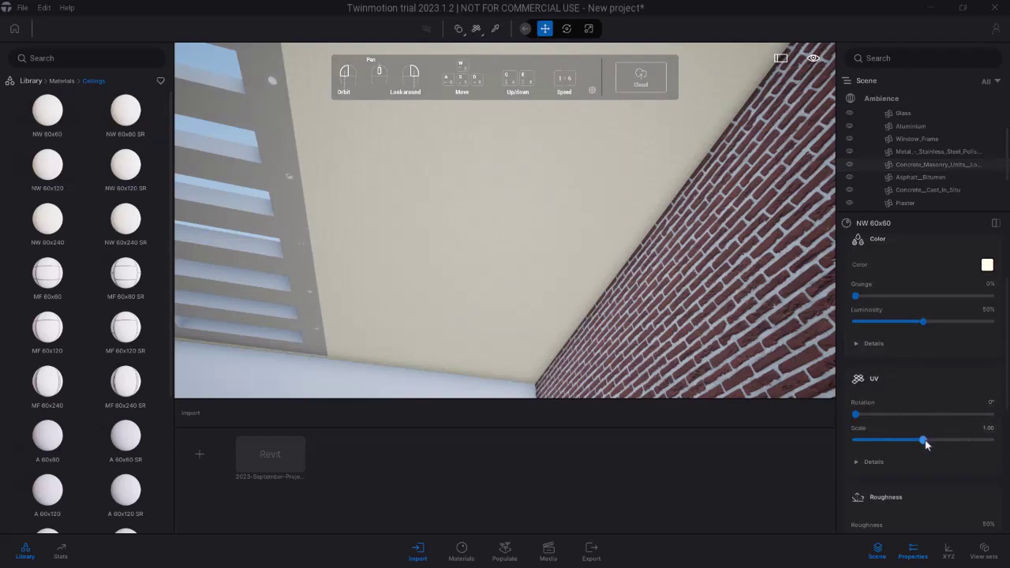
# Set the UV scale of the NW 60x60 ceiling material to 6.50 so its panel grid suits the carport
pyautogui.moveTo(927, 444); pyautogui.dragTo(966, 441)
pyautogui.press('Return')
pyautogui.moveTo(478, 202); pyautogui.dragTo(472, 123, button='right')
pyautogui.scroll(2, 503, 190)
pyautogui.scroll(-2, 502, 191)
pyautogui.moveTo(730, 273)
pyautogui.mouseDown()
pyautogui.moveTo(631, 276)
pyautogui.moveTo(730, 273)
pyautogui.mouseUp()
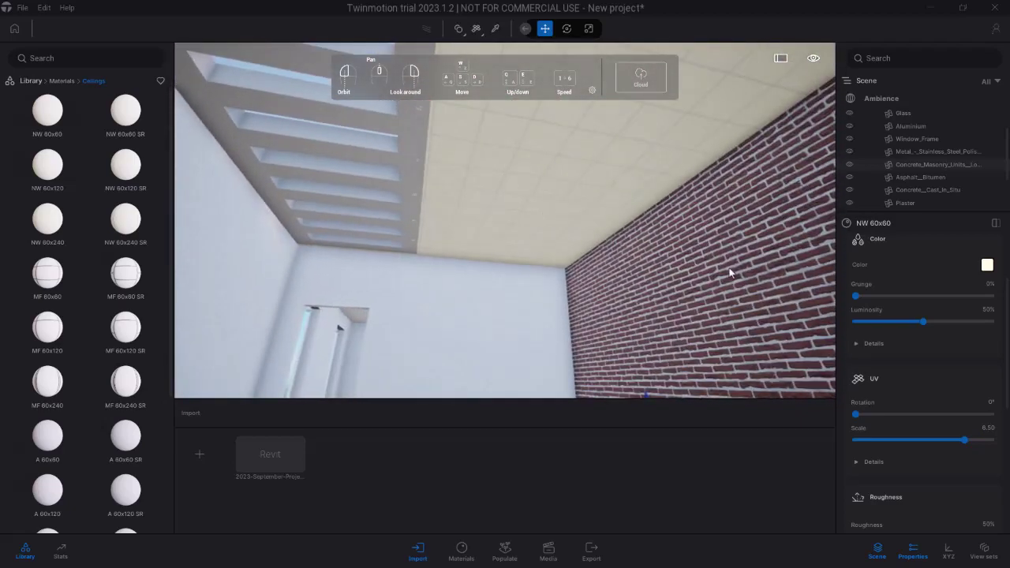
pyautogui.click(994, 427)
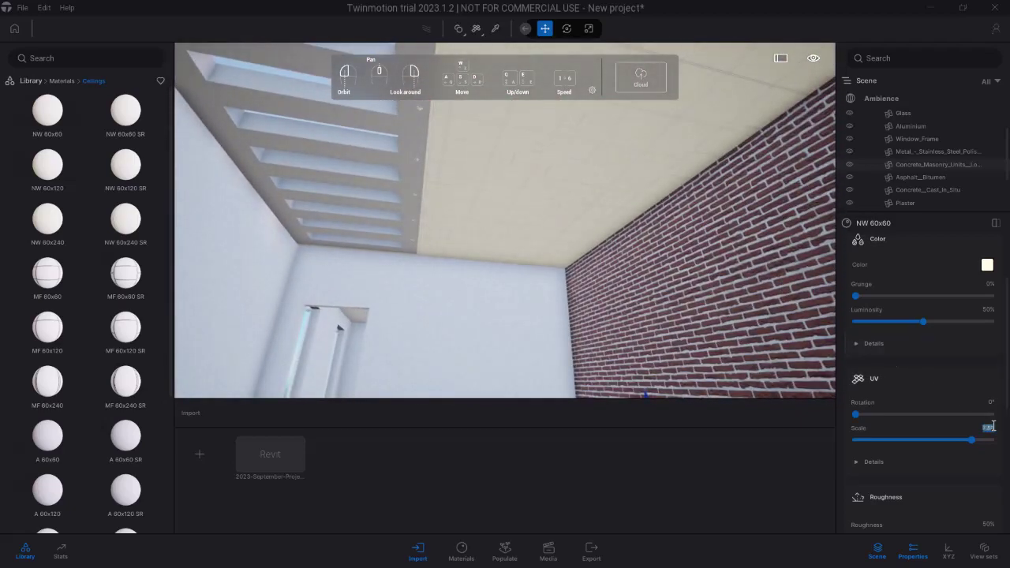
pyautogui.write('7.5')
pyautogui.press('Return')
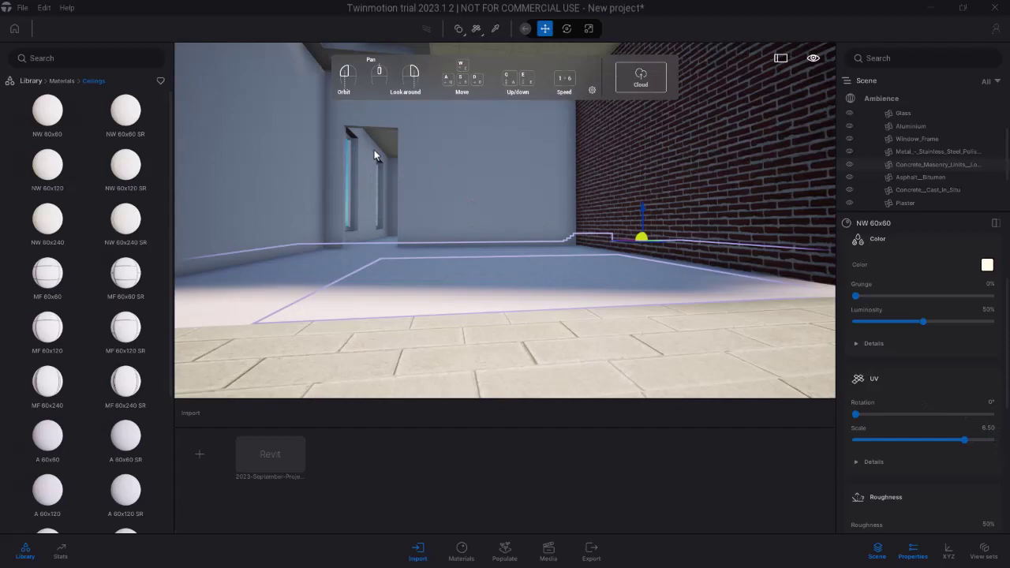
# Check the carport's ceiling and walls from inside, and return the library to its top-level categories
pyautogui.scroll(-5, 373, 180)
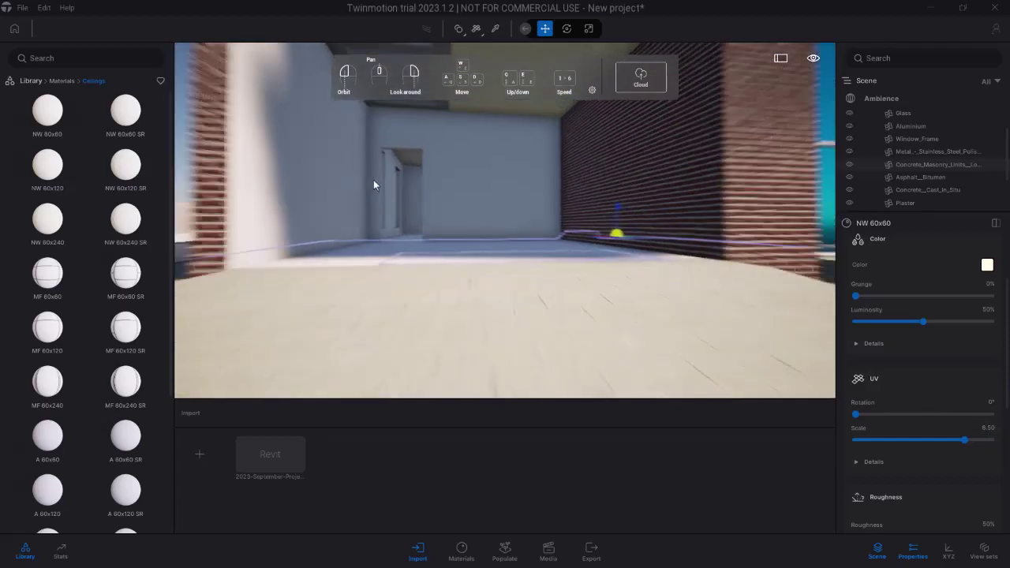
pyautogui.moveTo(373, 180); pyautogui.dragTo(373, 244, button='middle')
pyautogui.scroll(5, 245, 135)
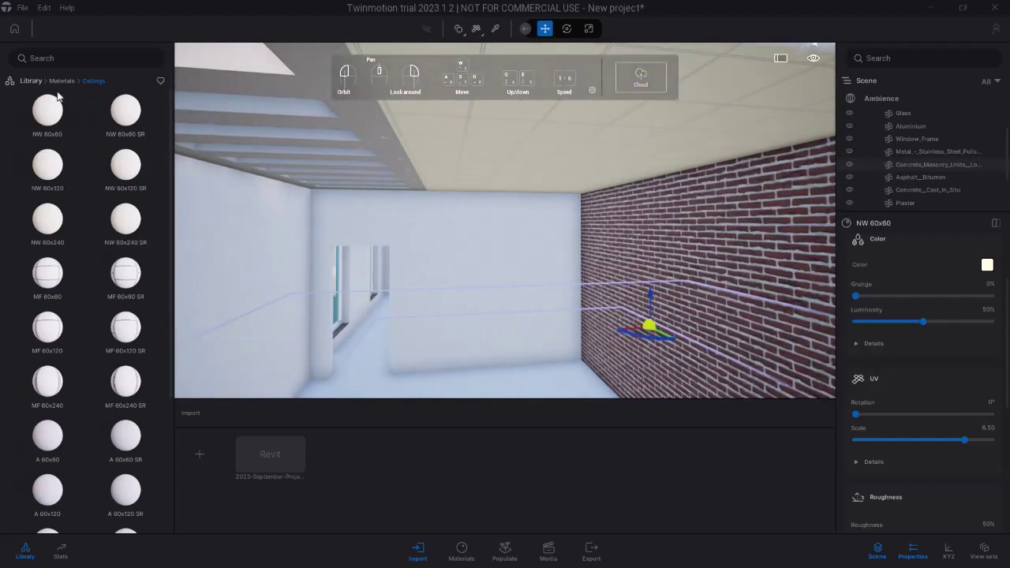
pyautogui.click(34, 82)
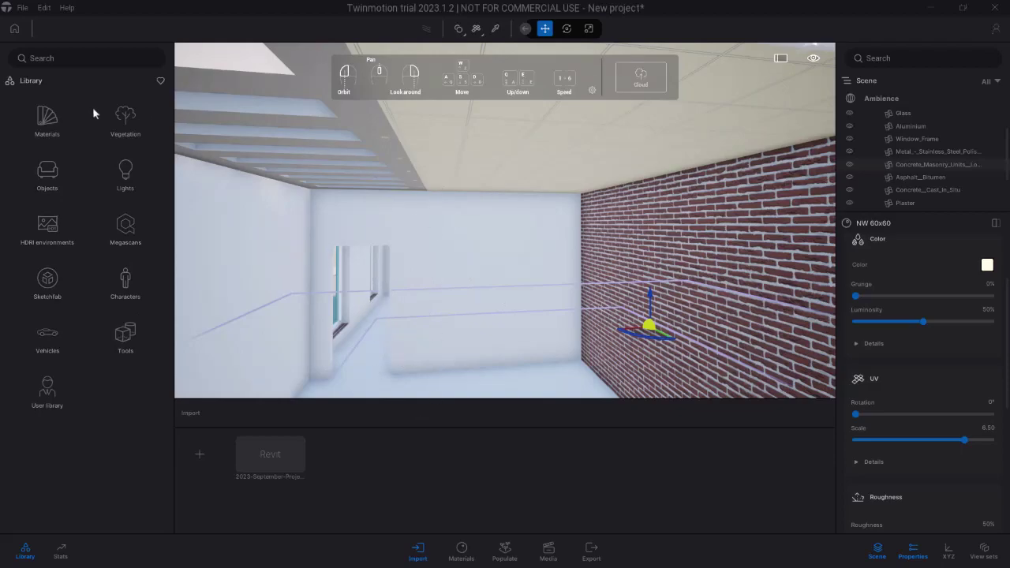
# Place the Simple Rotating 04 door from the library's rotating doors into the opening in the carport's back wall
pyautogui.click(46, 174)
pyautogui.click(130, 283)
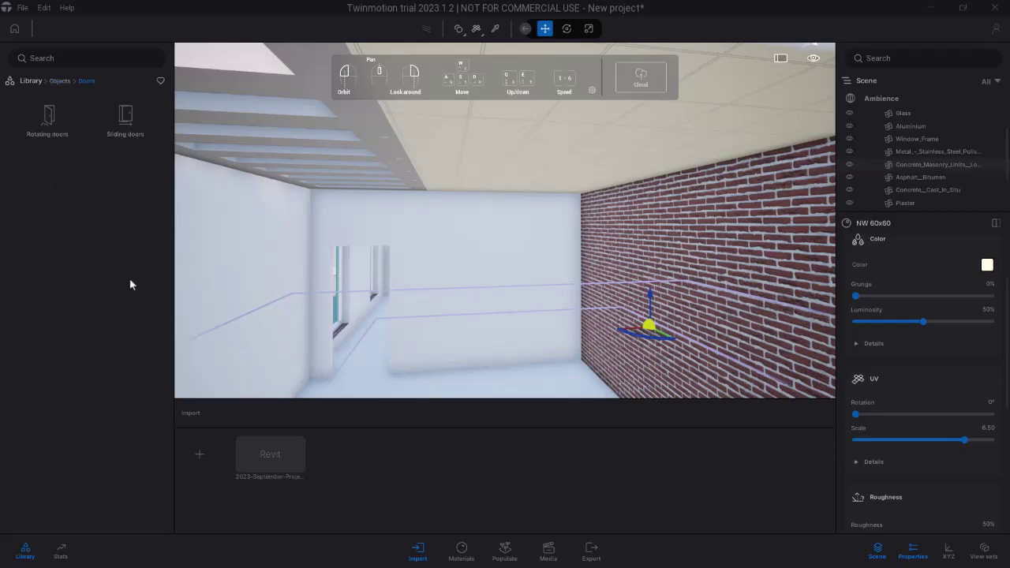
pyautogui.click(60, 136)
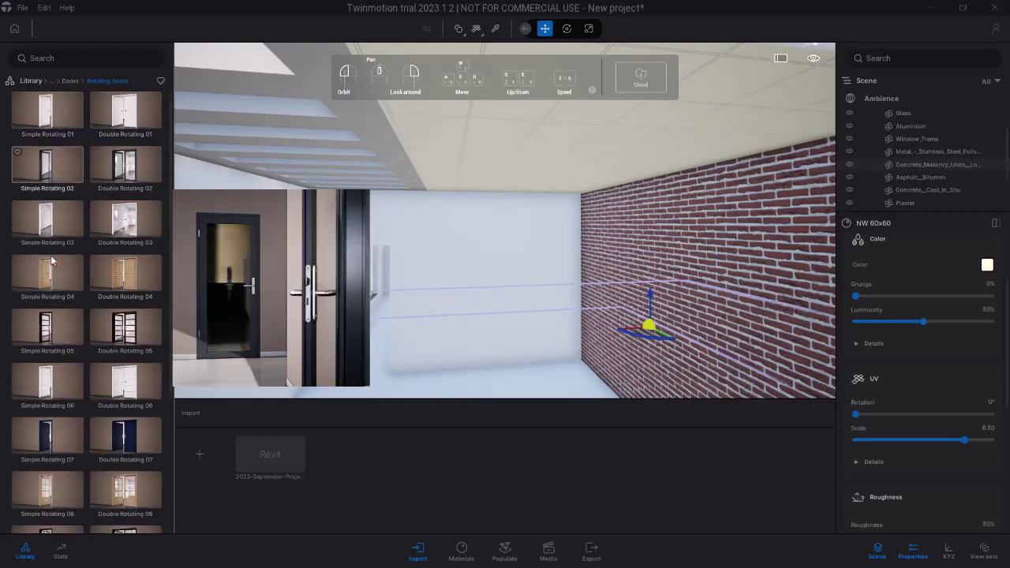
pyautogui.moveTo(134, 282)
pyautogui.moveTo(48, 283)
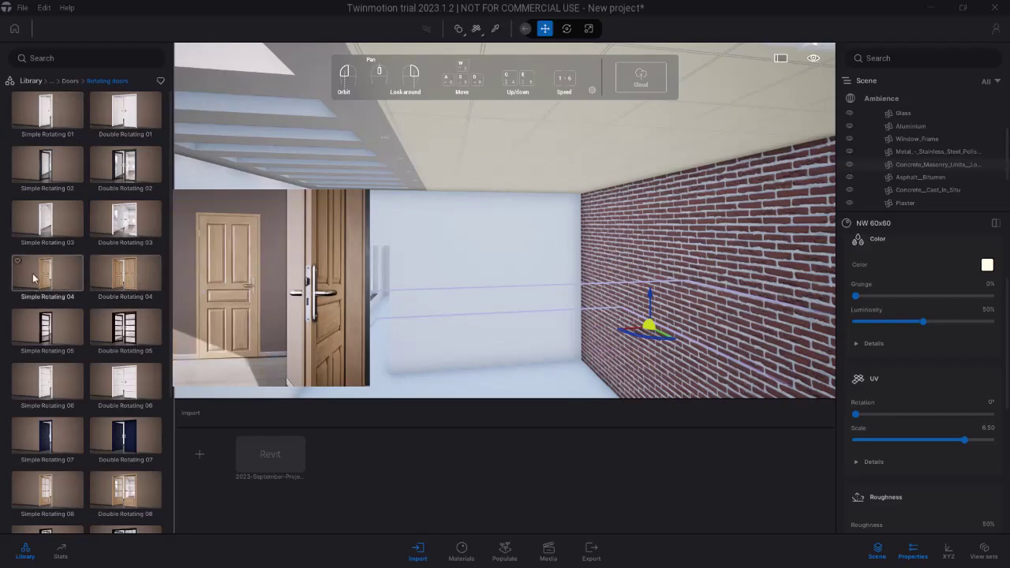
pyautogui.moveTo(47, 283); pyautogui.dragTo(258, 337)
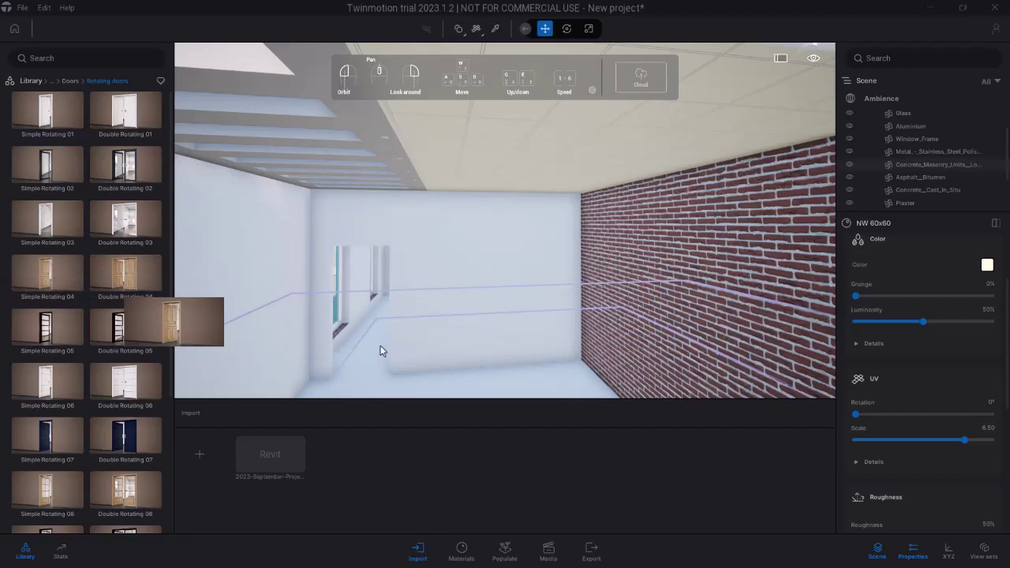
pyautogui.moveTo(379, 350); pyautogui.dragTo(362, 385)
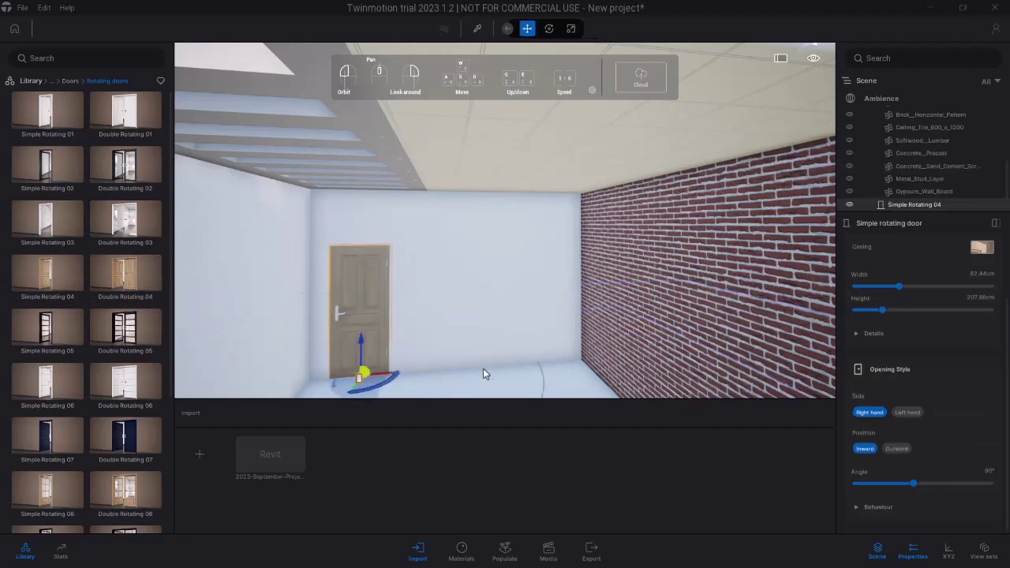
# Examine the placed door and its opening behaviour from close up and from farther back
pyautogui.moveTo(482, 330); pyautogui.dragTo(480, 324, button='right')
pyautogui.scroll(6, 480, 318)
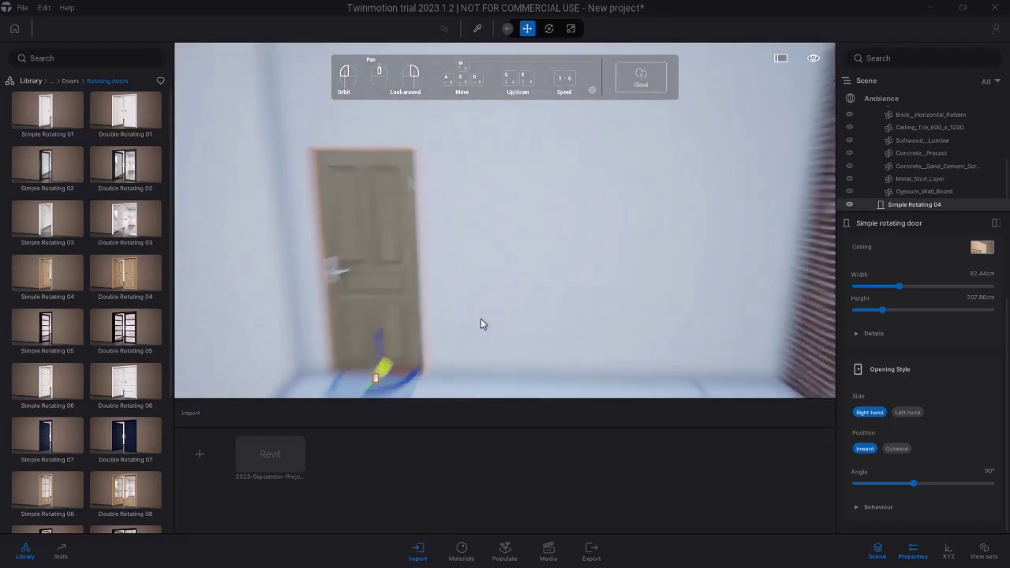
pyautogui.scroll(-10, 481, 324)
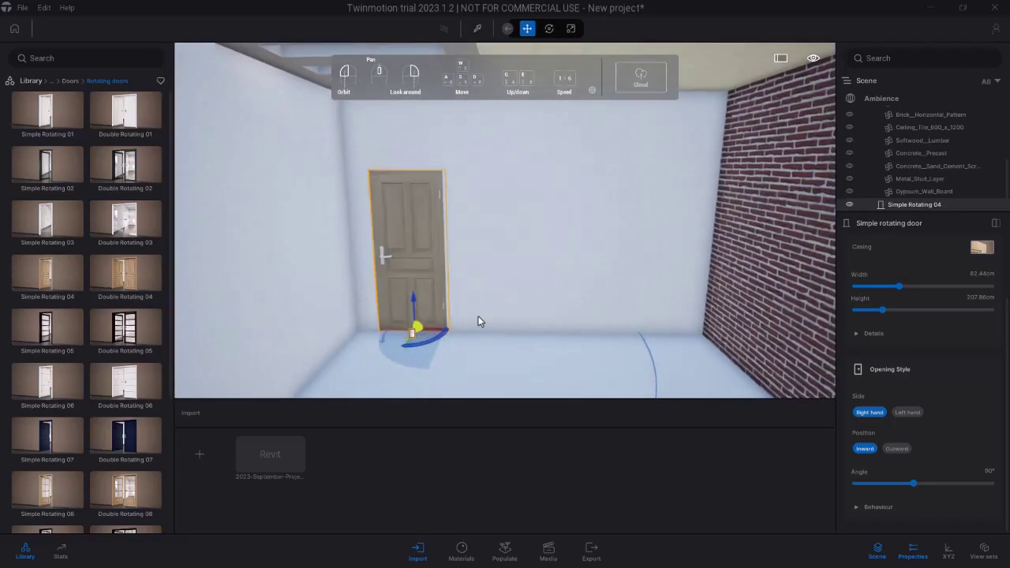
pyautogui.scroll(8, 478, 321)
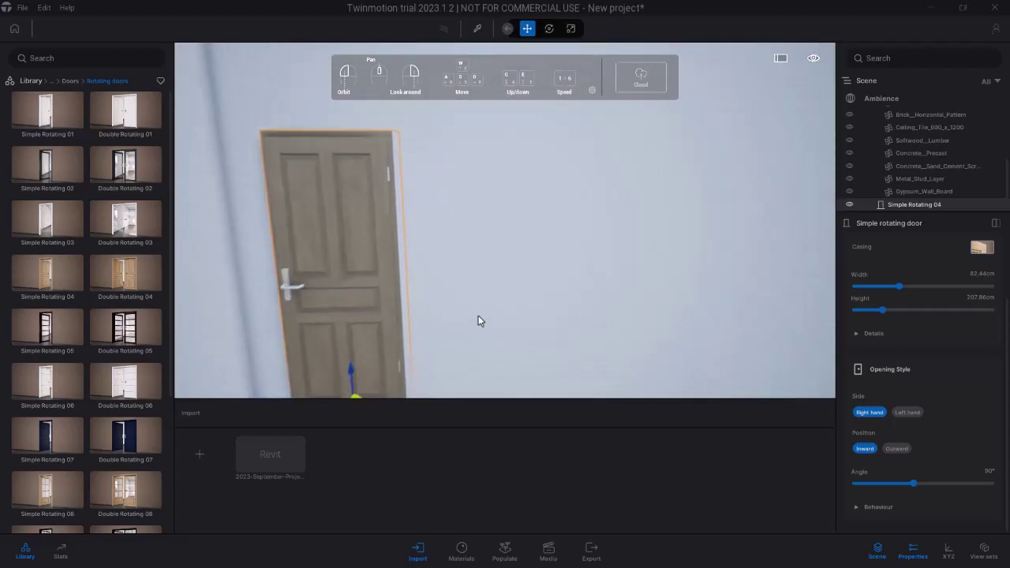
pyautogui.press('a')
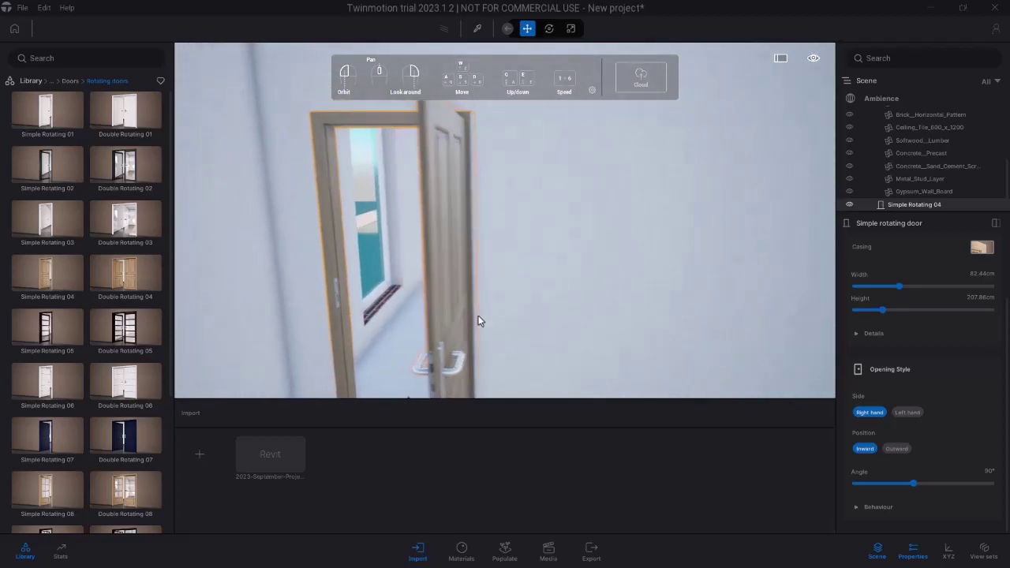
pyautogui.scroll(-5, 478, 316)
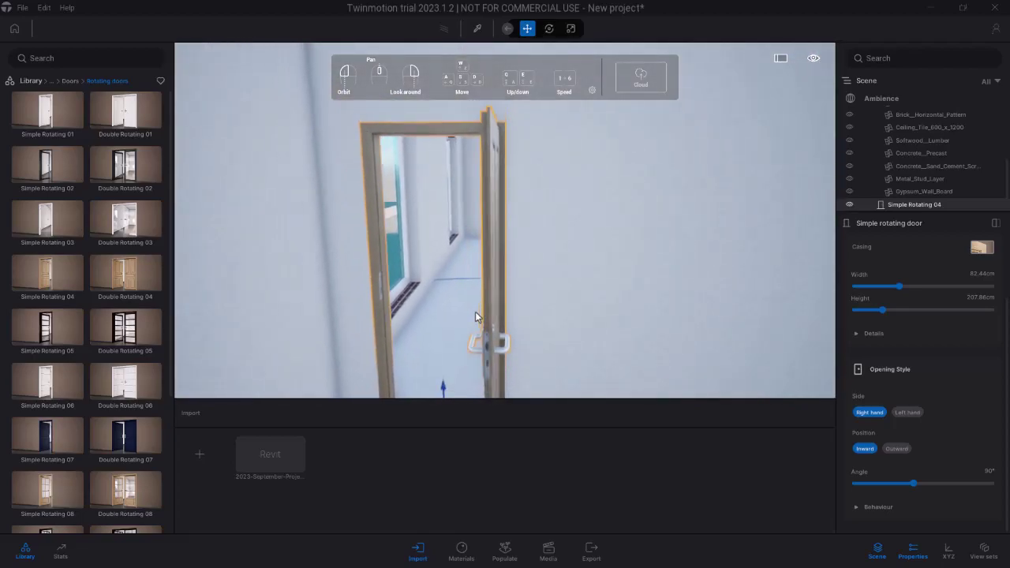
pyautogui.press('d')
pyautogui.press('s')
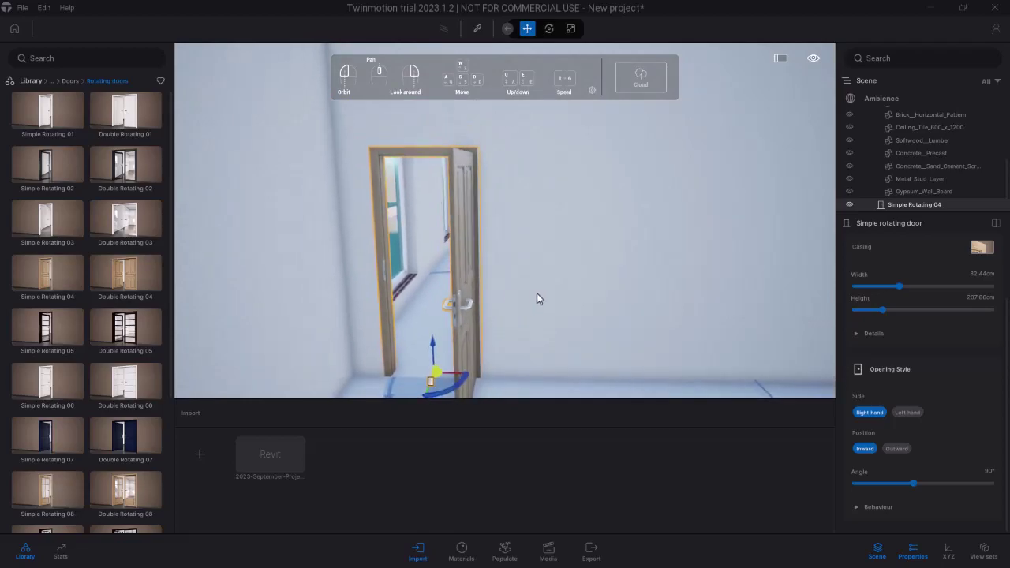
pyautogui.press('d')
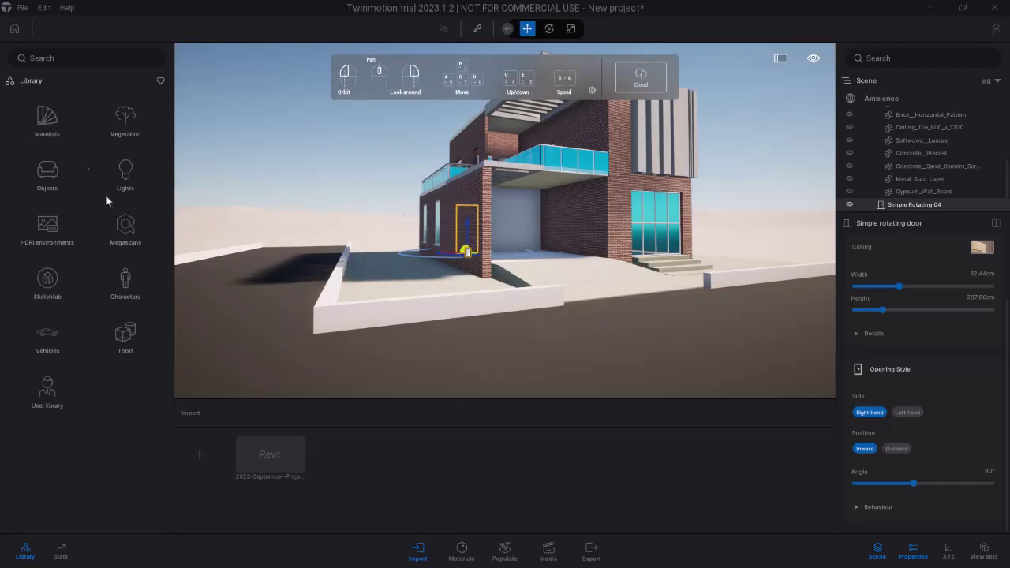
# Sample the road's Asphalt_Bitumen material and set its luminosity to 42%
pyautogui.click(478, 30)
pyautogui.click(540, 372)
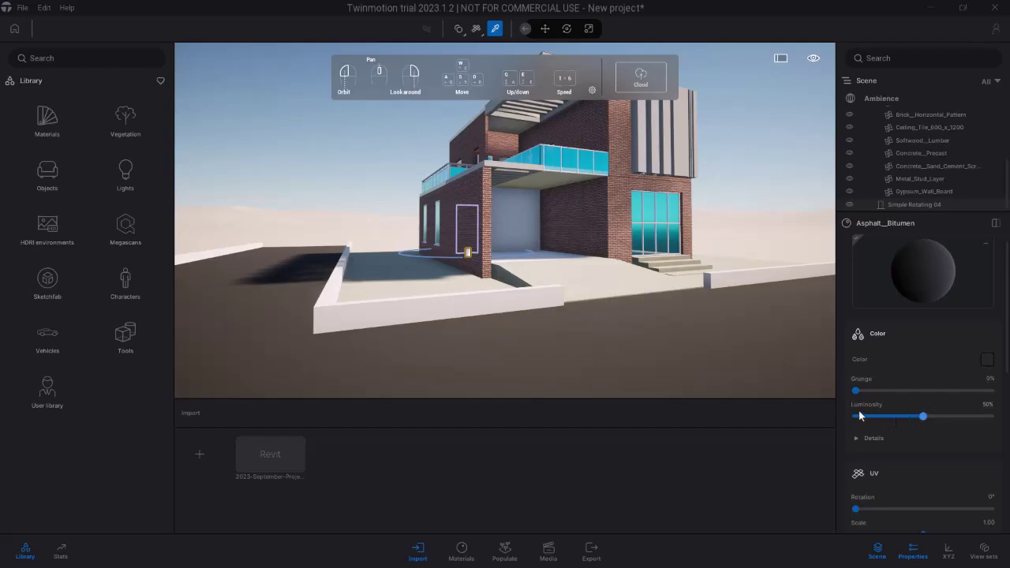
pyautogui.moveTo(922, 419)
pyautogui.mouseDown()
pyautogui.moveTo(890, 421)
pyautogui.moveTo(913, 422)
pyautogui.mouseUp()
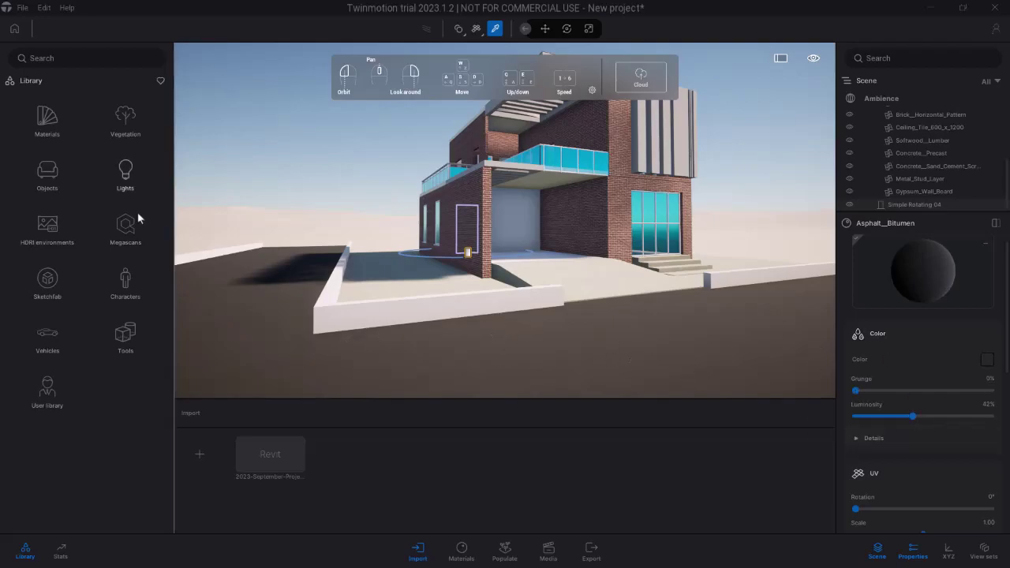
# Replace the road's material with Asphalt 6 from the Man-made ground materials
pyautogui.click(50, 124)
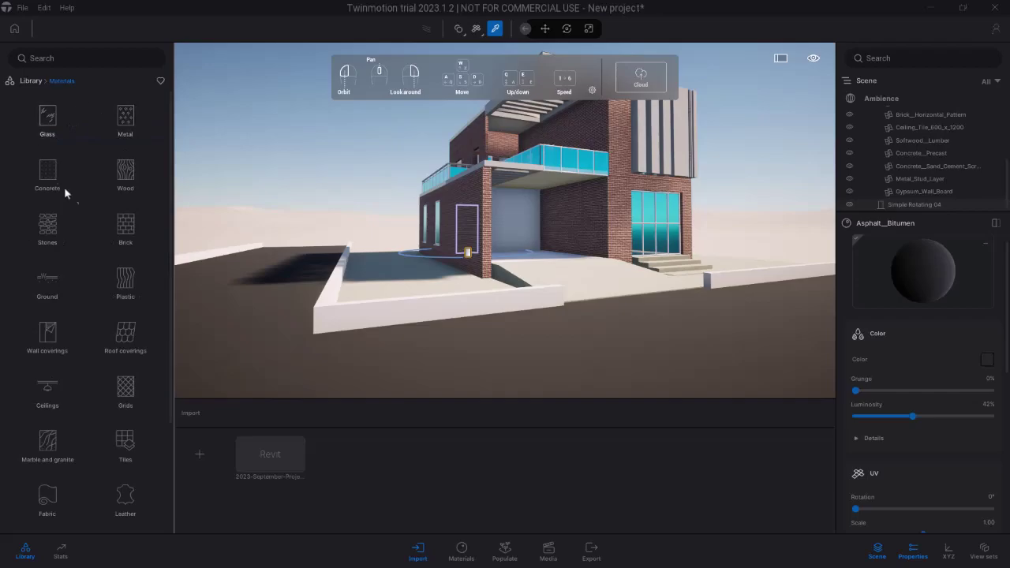
pyautogui.click(47, 279)
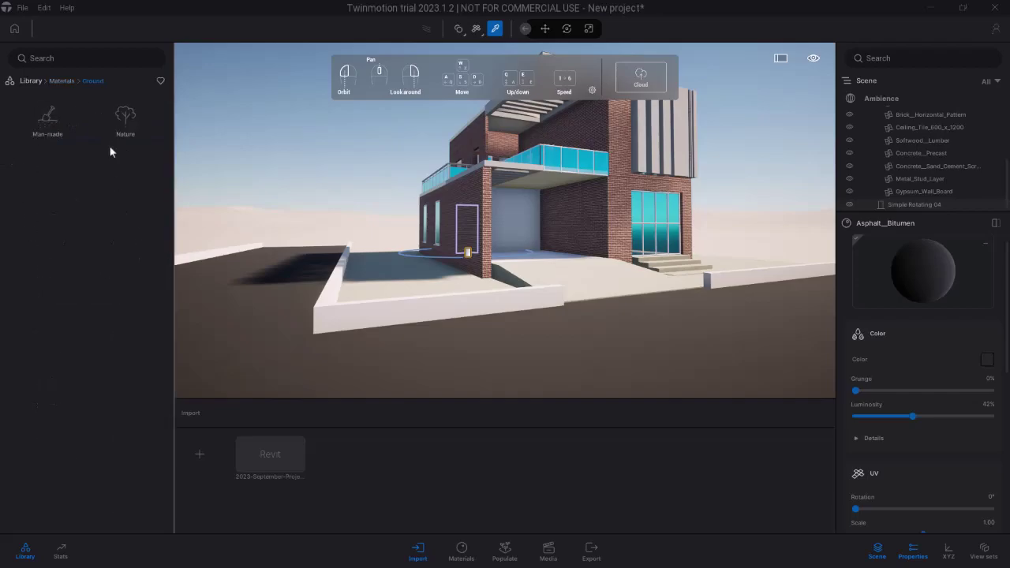
pyautogui.click(48, 126)
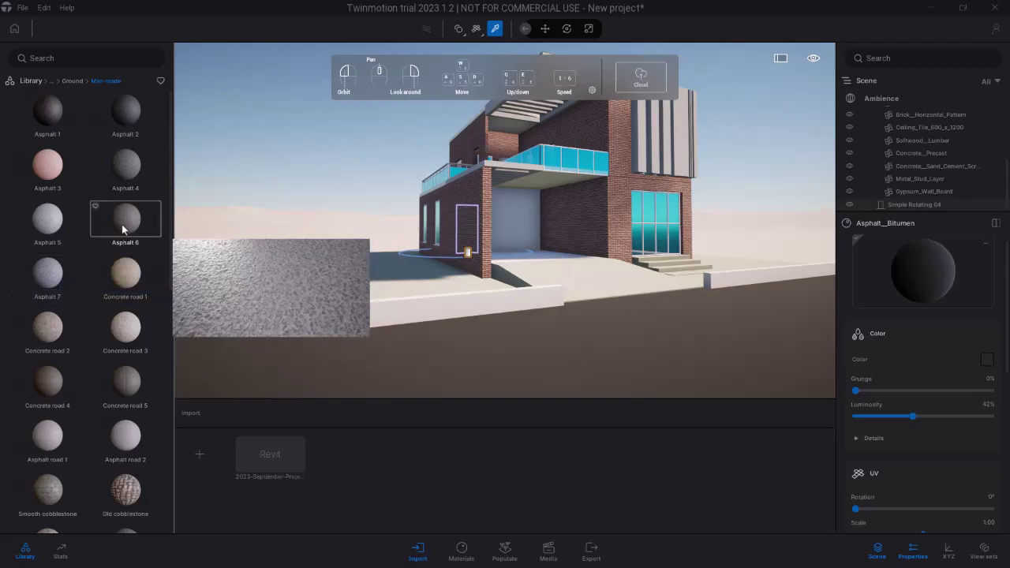
pyautogui.moveTo(122, 223); pyautogui.dragTo(730, 286)
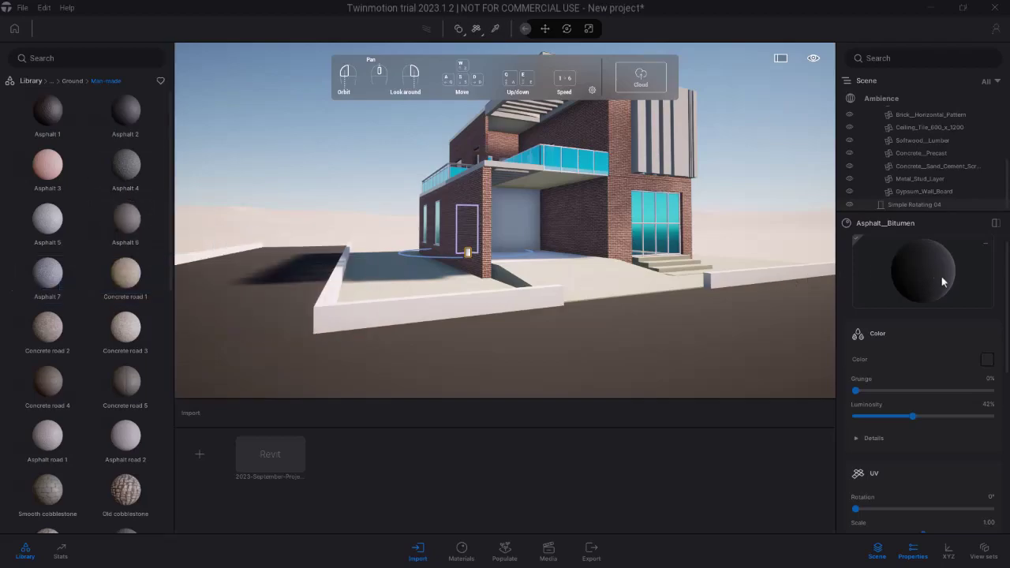
pyautogui.moveTo(941, 277); pyautogui.dragTo(933, 285)
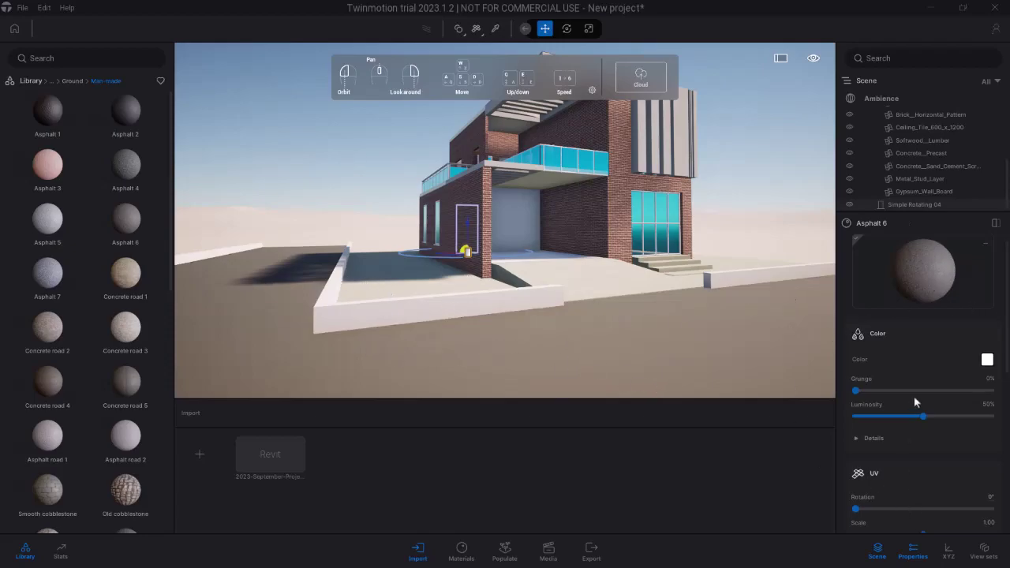
# Set the Asphalt 6 material's luminosity to 30% and its UV scale to 10.00
pyautogui.moveTo(923, 416); pyautogui.dragTo(911, 417)
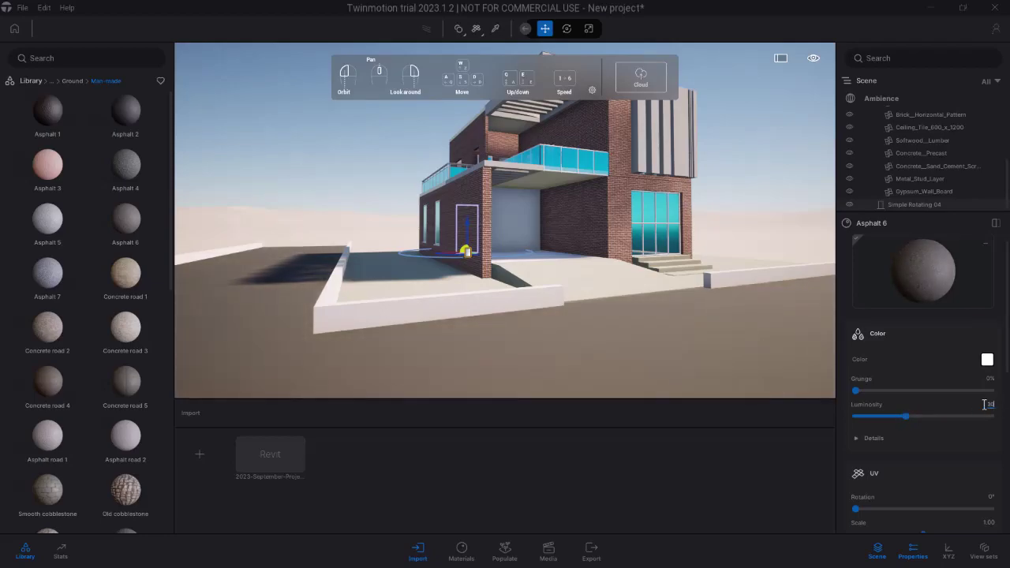
pyautogui.press('Return')
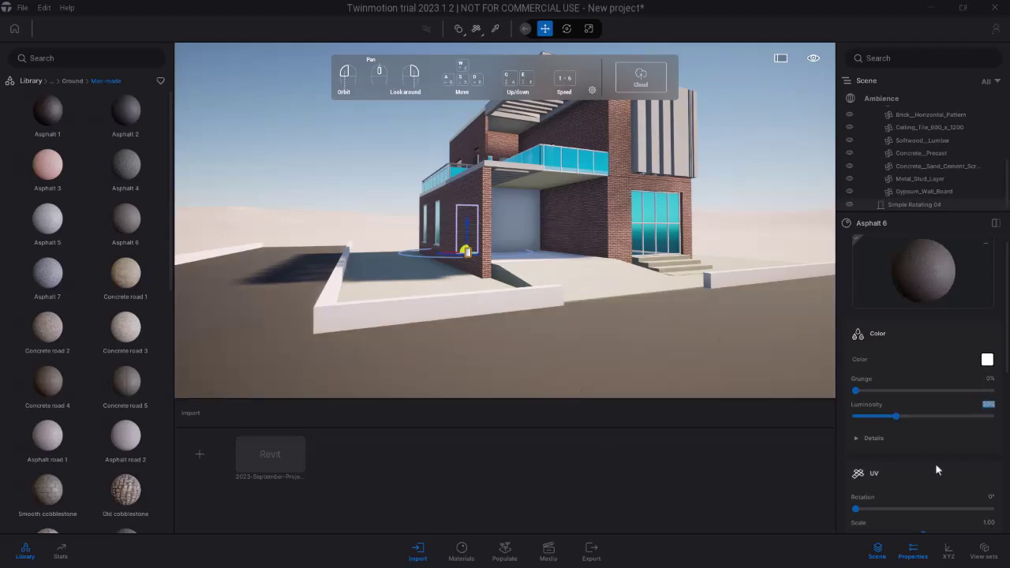
pyautogui.moveTo(584, 339); pyautogui.dragTo(497, 350)
pyautogui.scroll(-2, 934, 430)
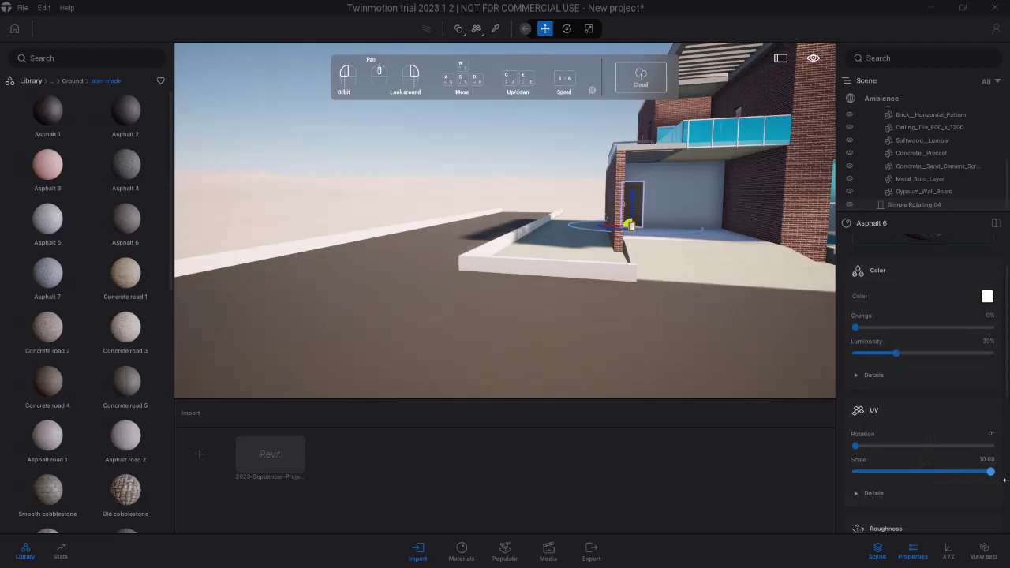
# Examine the road's rescaled asphalt texture from ground level and from a wider view of the house
pyautogui.moveTo(637, 328)
pyautogui.mouseDown()
pyautogui.moveTo(612, 328)
pyautogui.moveTo(738, 322)
pyautogui.moveTo(636, 329)
pyautogui.mouseUp()
pyautogui.press('w')
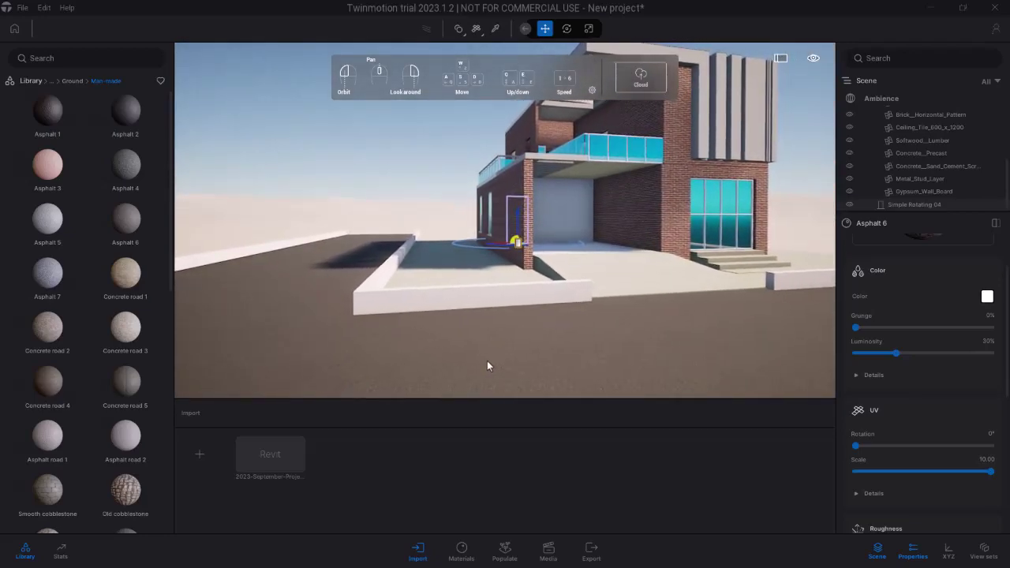
pyautogui.press('q')
pyautogui.press('w')
pyautogui.press('q')
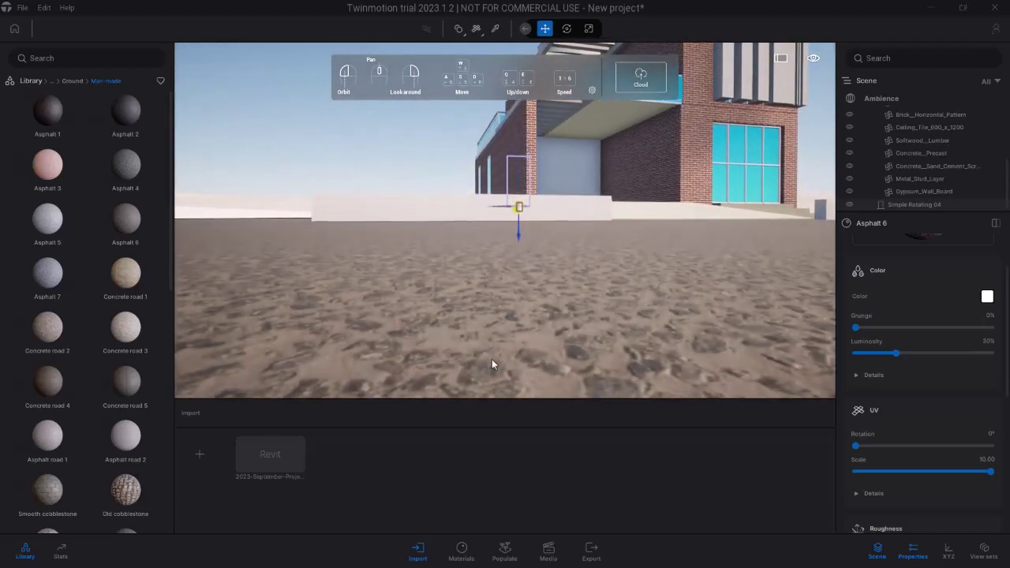
pyautogui.press('e')
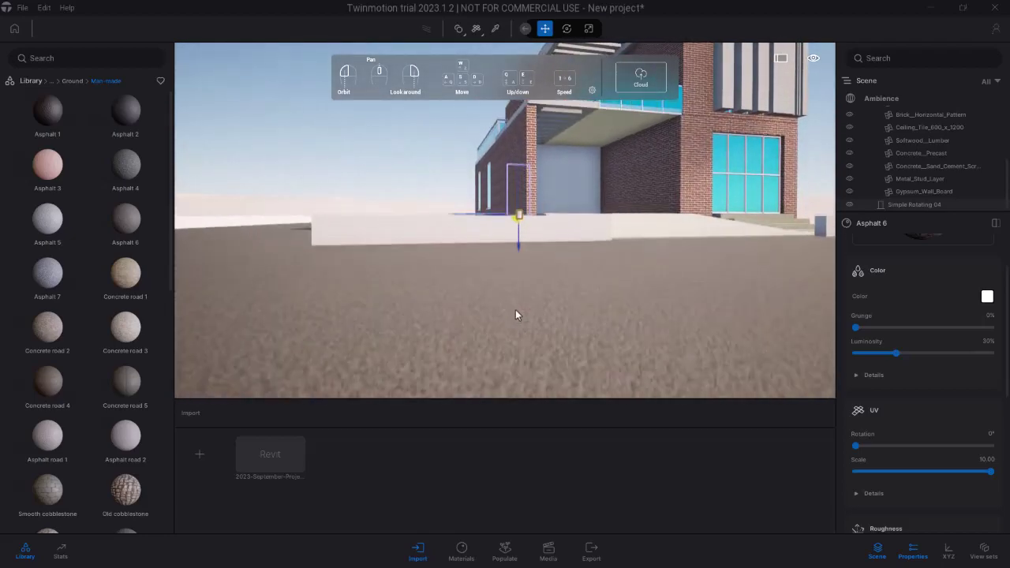
pyautogui.press('s')
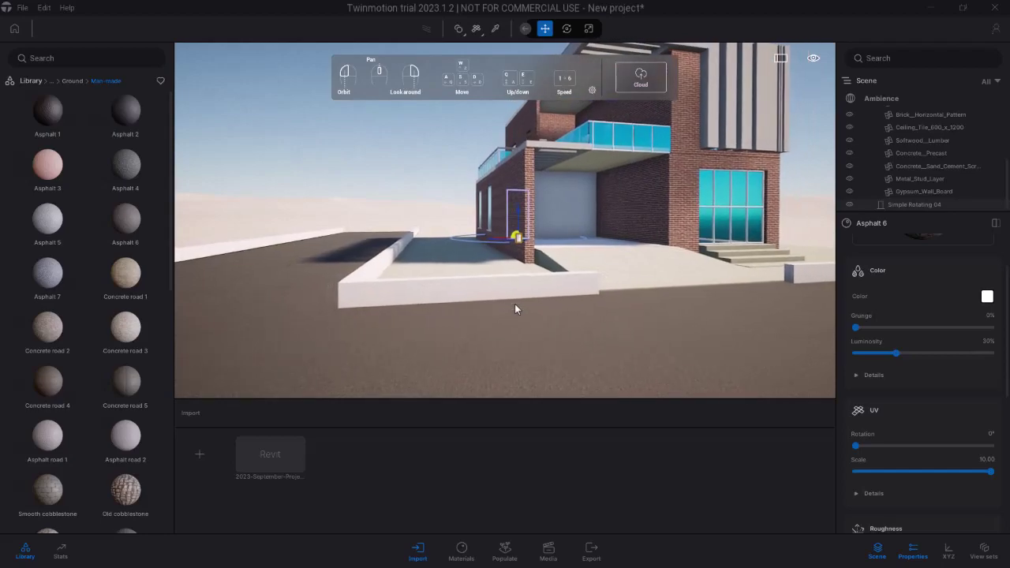
pyautogui.press('e')
pyautogui.press('s')
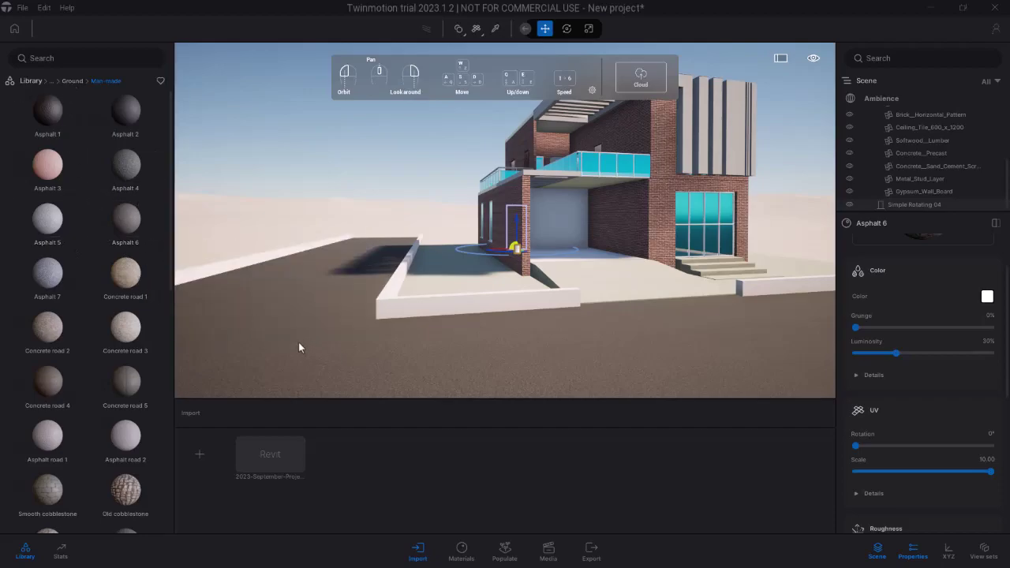
# Leave the ground materials and open the Decals category of the library's Objects
pyautogui.click(72, 80)
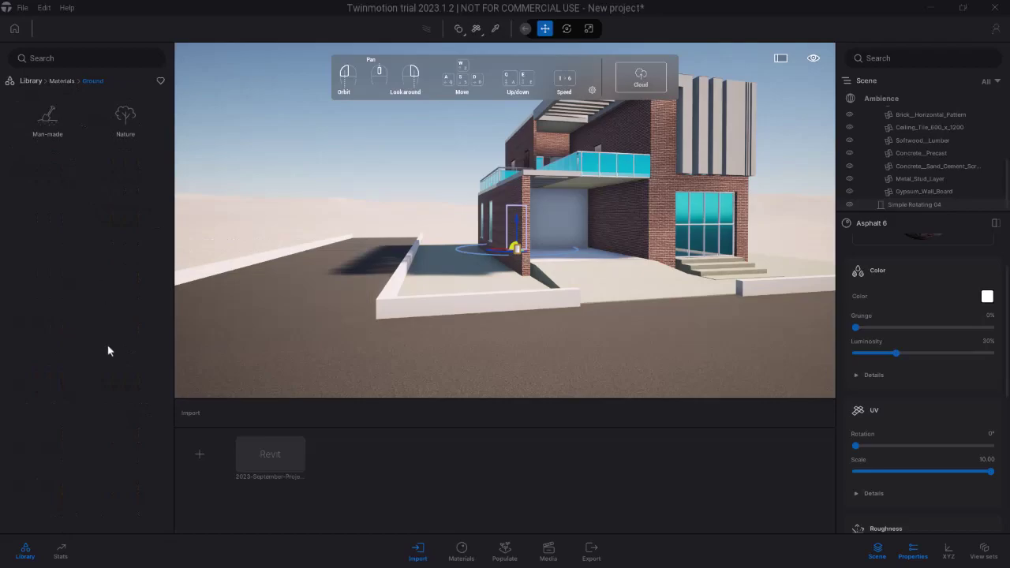
pyautogui.click(63, 81)
pyautogui.scroll(-3, 96, 304)
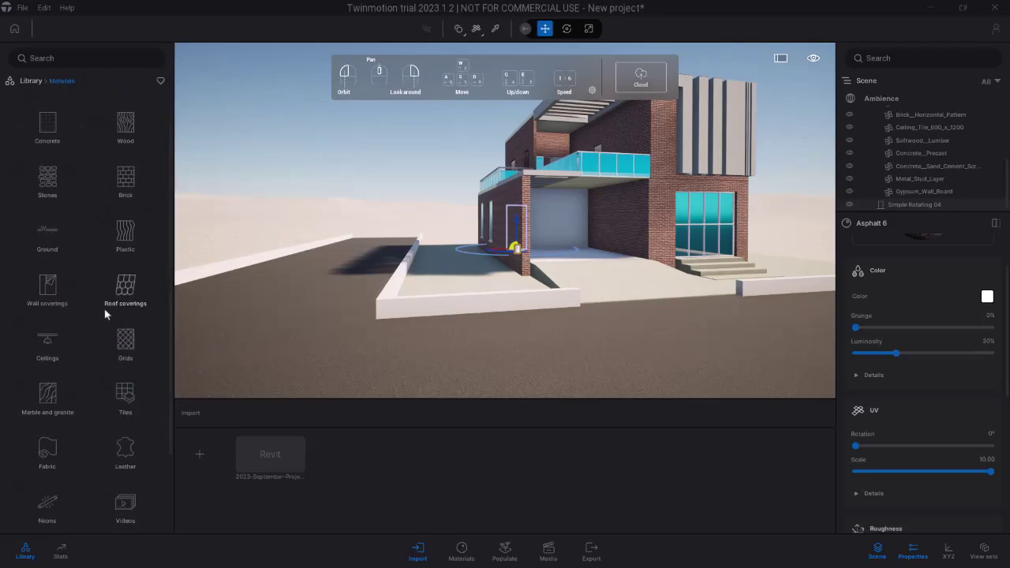
pyautogui.scroll(2, 97, 286)
pyautogui.click(31, 81)
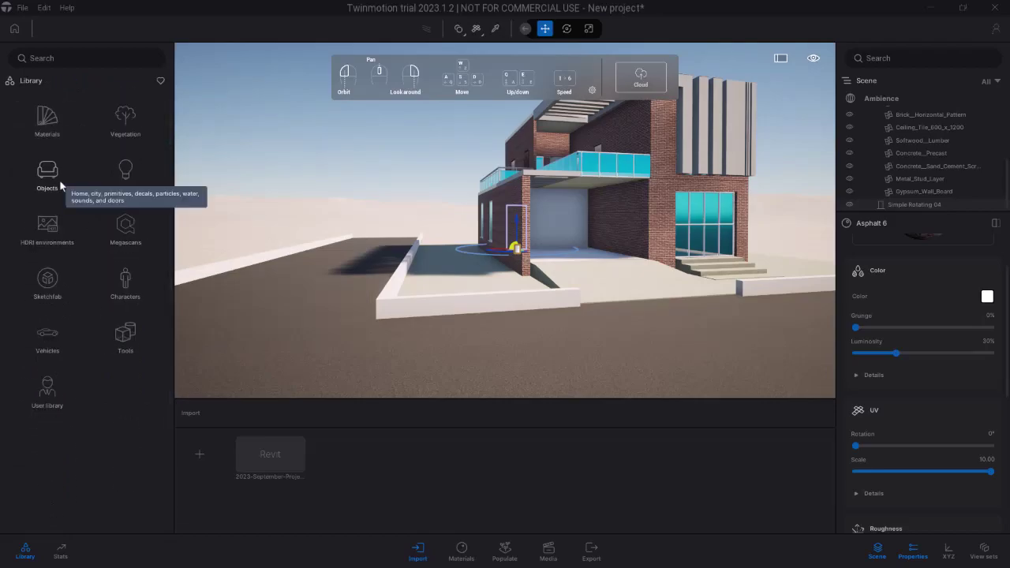
pyautogui.click(51, 175)
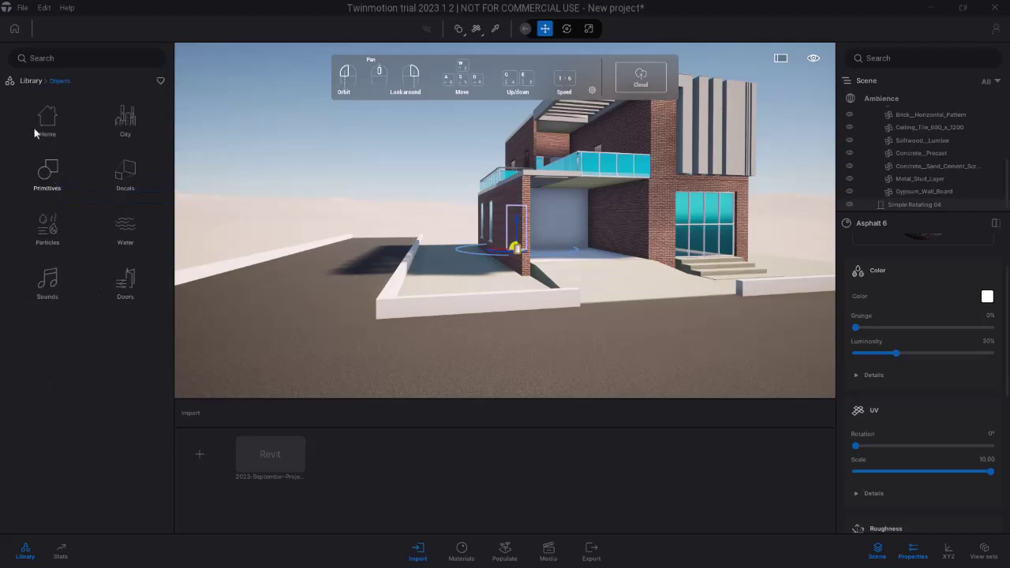
pyautogui.click(126, 171)
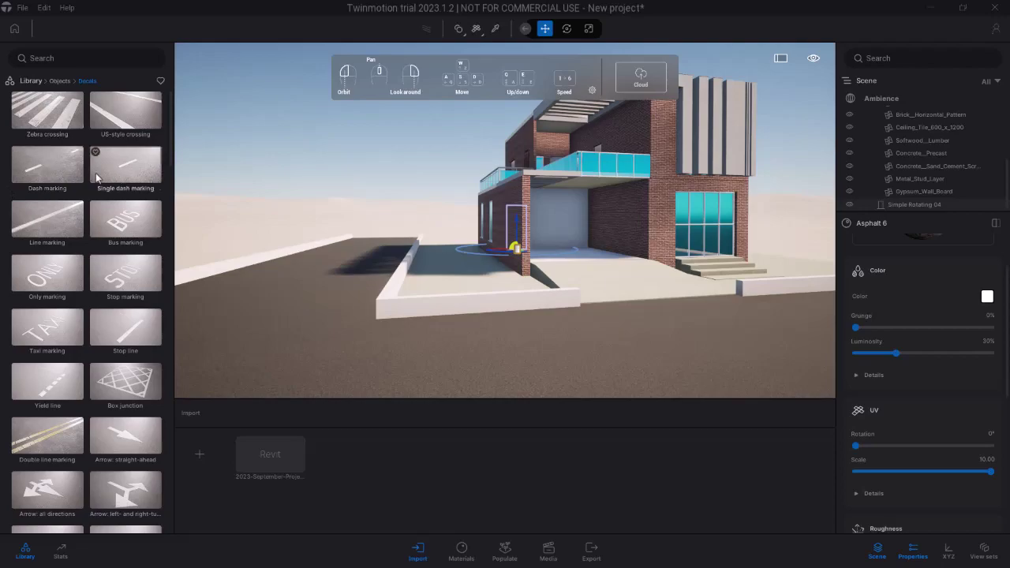
# Examine the road's full layout around the house from above
pyautogui.moveTo(302, 241); pyautogui.dragTo(361, 236)
pyautogui.moveTo(474, 256); pyautogui.dragTo(505, 256)
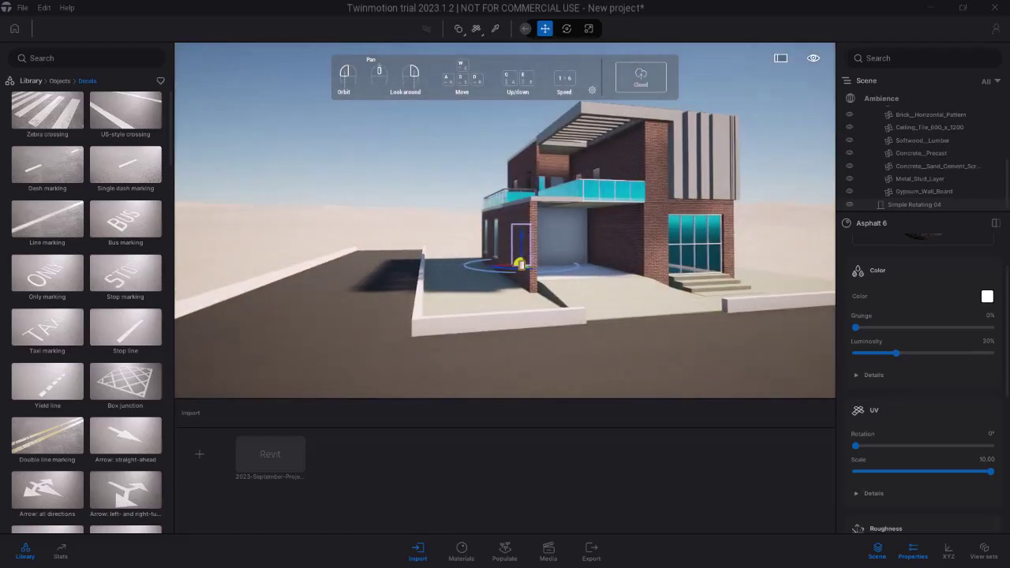
pyautogui.moveTo(505, 237); pyautogui.dragTo(627, 274, button='right')
pyautogui.moveTo(553, 259); pyautogui.dragTo(456, 192)
pyautogui.scroll(-4, 456, 191)
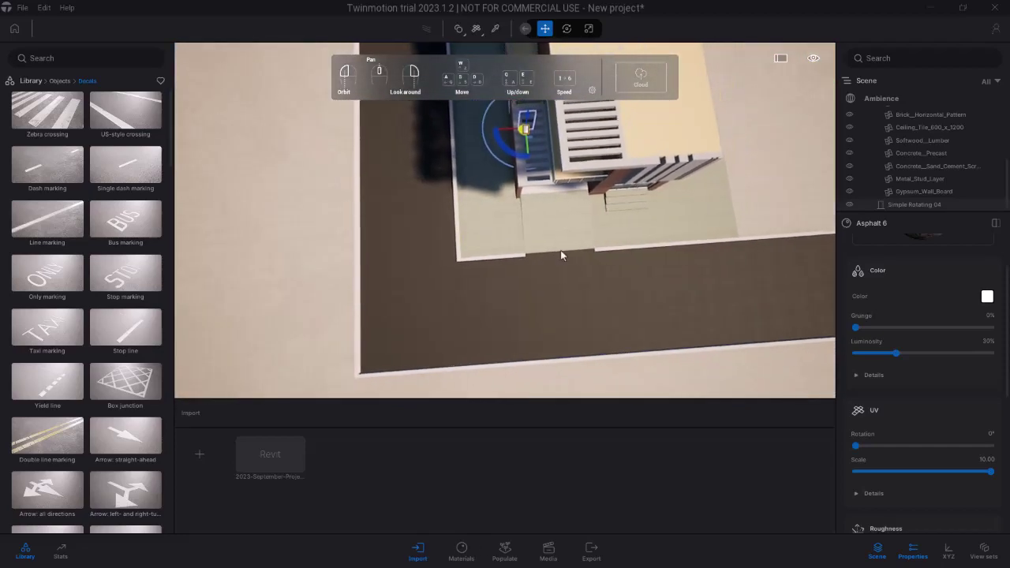
pyautogui.scroll(-2, 561, 250)
pyautogui.moveTo(759, 188); pyautogui.dragTo(691, 179)
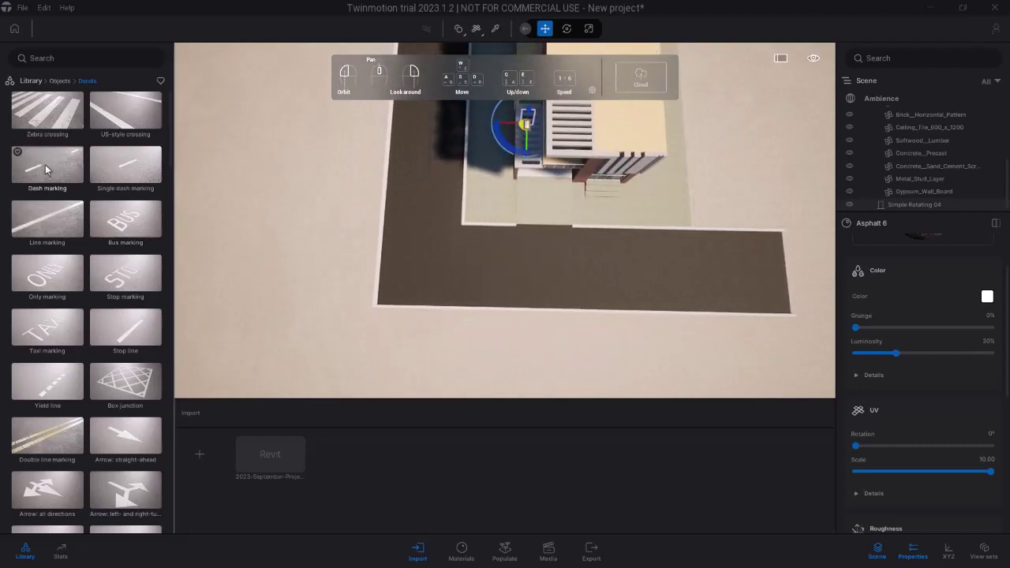
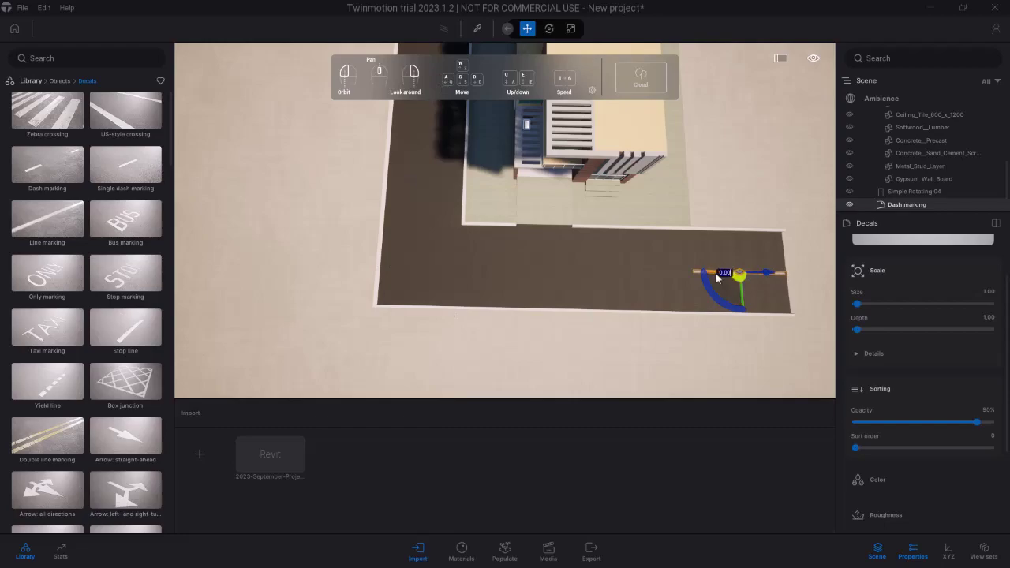
# Duplicate the dash marking decal once along the front road as an independent copy at 958.73 cm spacing
pyautogui.moveTo(721, 367); pyautogui.dragTo(748, 343)
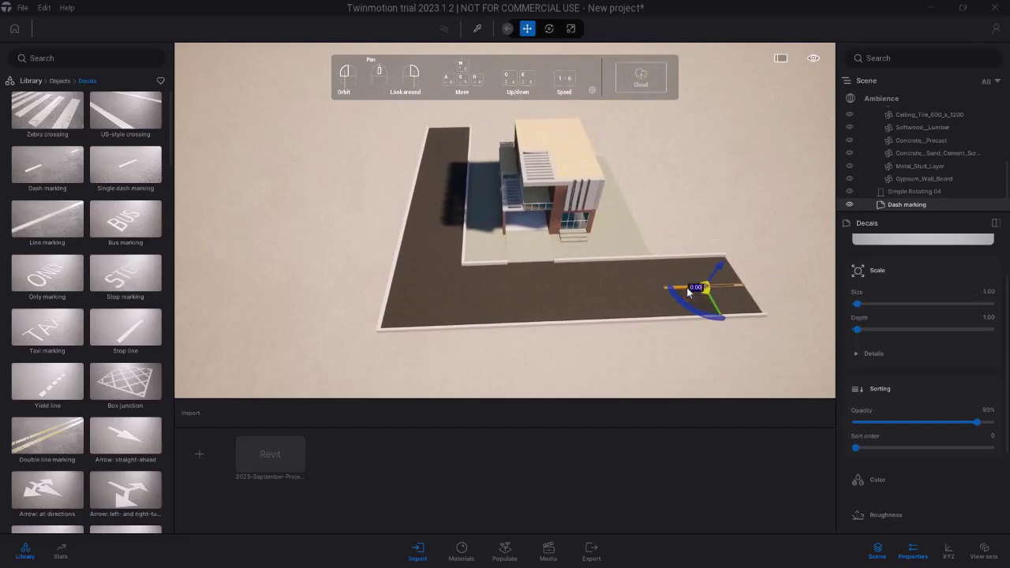
pyautogui.keyDown('alt'); pyautogui.moveTo(686, 292); pyautogui.dragTo(581, 310); pyautogui.keyUp('alt')
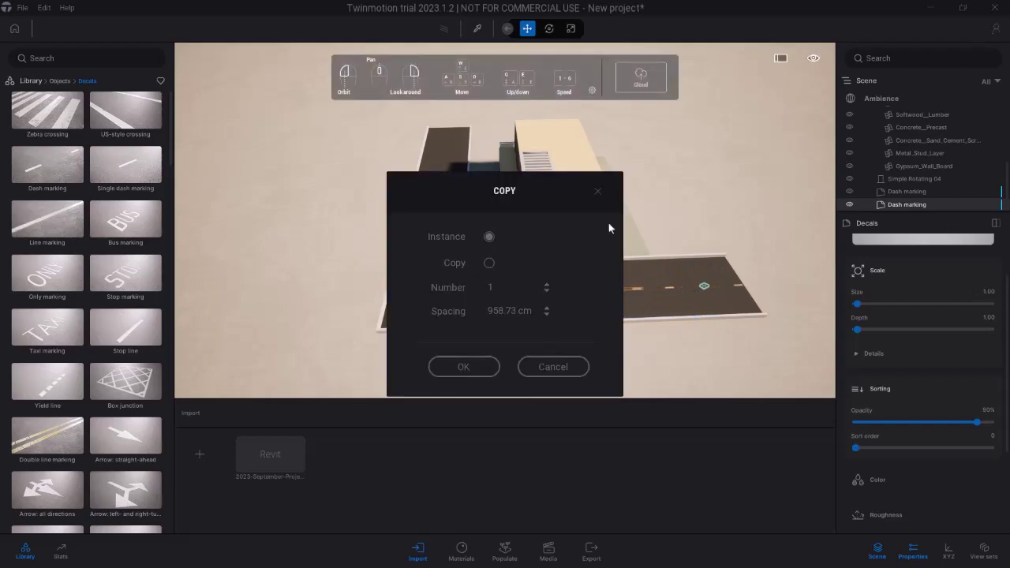
pyautogui.click(489, 264)
pyautogui.click(490, 237)
pyautogui.click(490, 264)
pyautogui.click(463, 367)
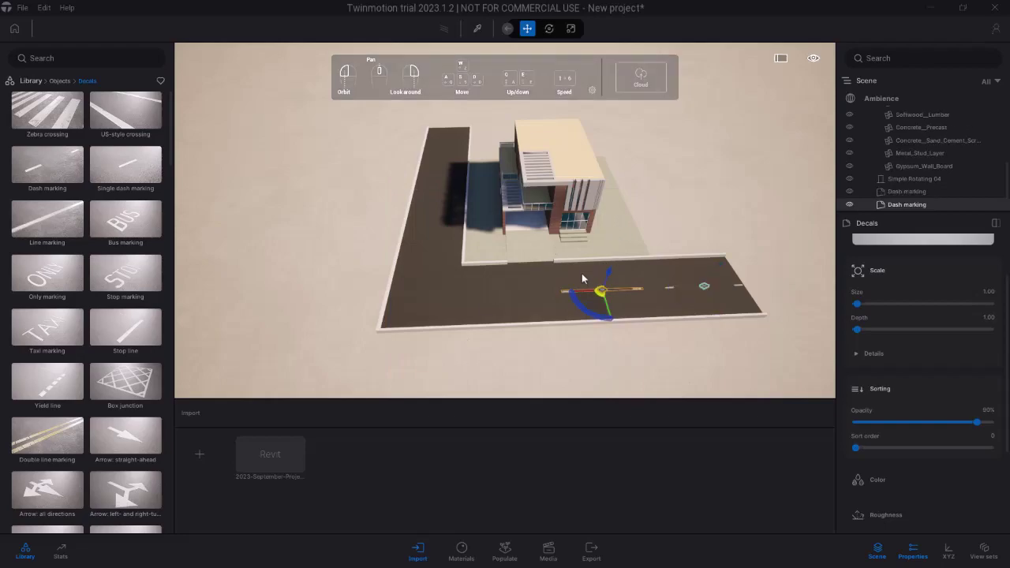
# Place another dash marking instance 1000 cm further along the front road and rotate the corner marking to follow the side road
pyautogui.keyDown('shift'); pyautogui.moveTo(584, 289); pyautogui.dragTo(466, 292); pyautogui.keyUp('shift')
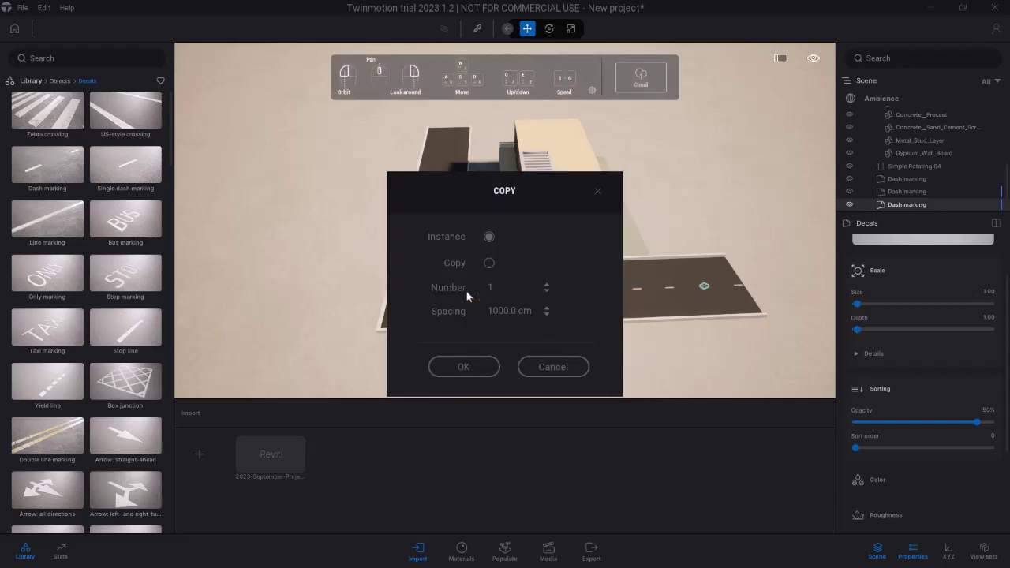
pyautogui.click(466, 366)
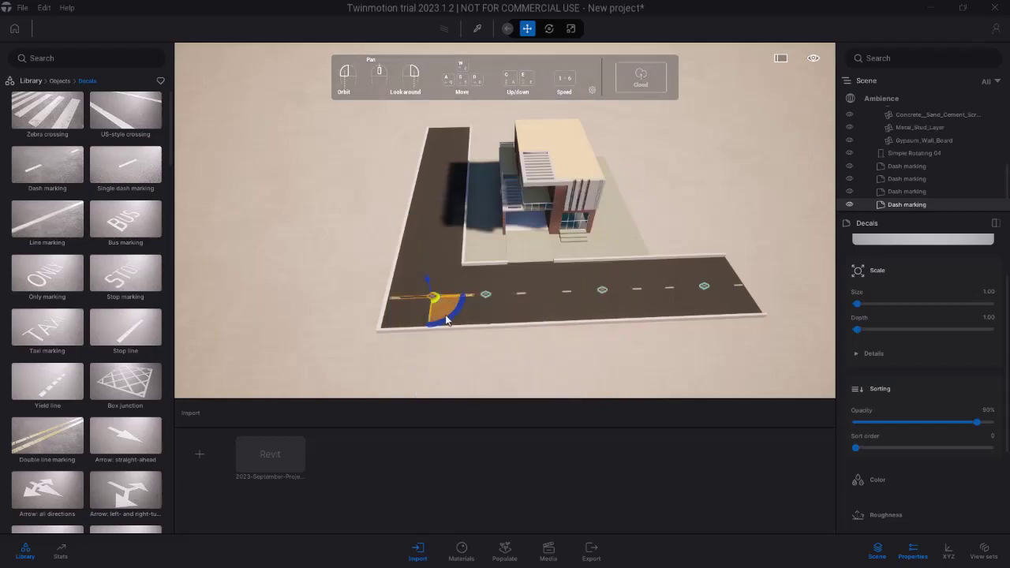
pyautogui.moveTo(446, 320); pyautogui.dragTo(451, 193)
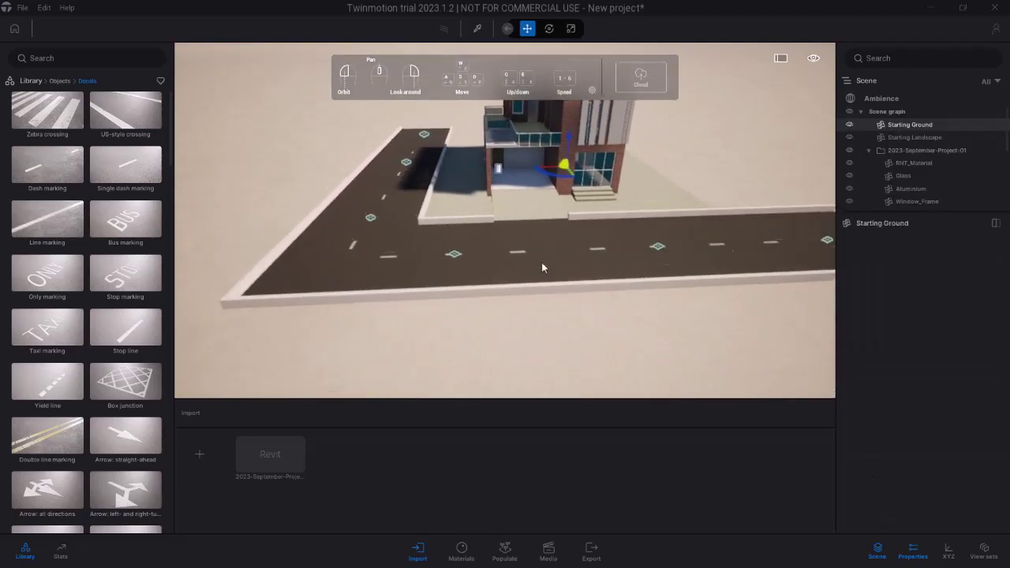
# Examine the dashed road markings and the paved driveway from close to ground level
pyautogui.scroll(3, 541, 263)
pyautogui.moveTo(433, 266); pyautogui.dragTo(474, 233)
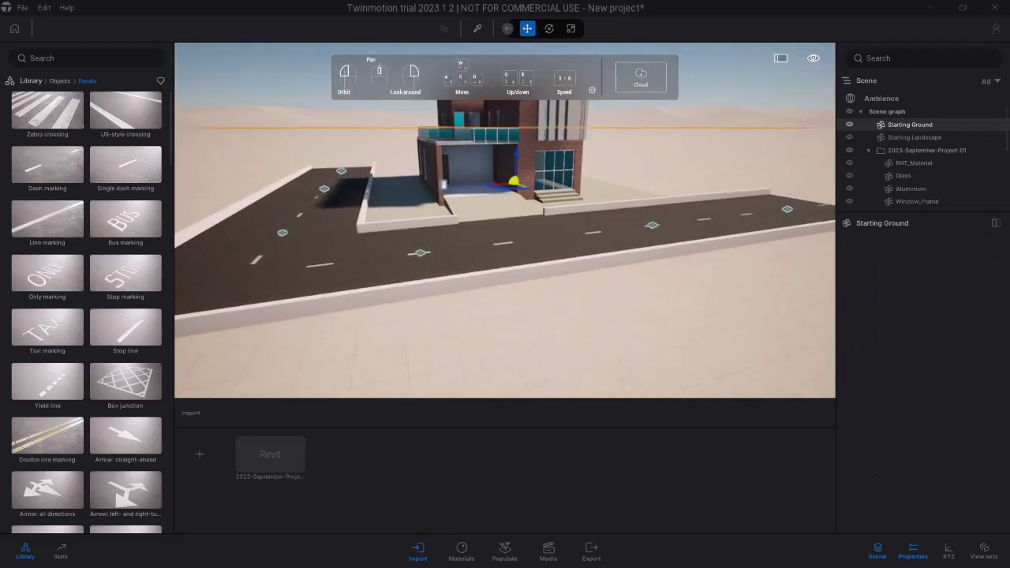
pyautogui.moveTo(513, 267); pyautogui.dragTo(389, 261)
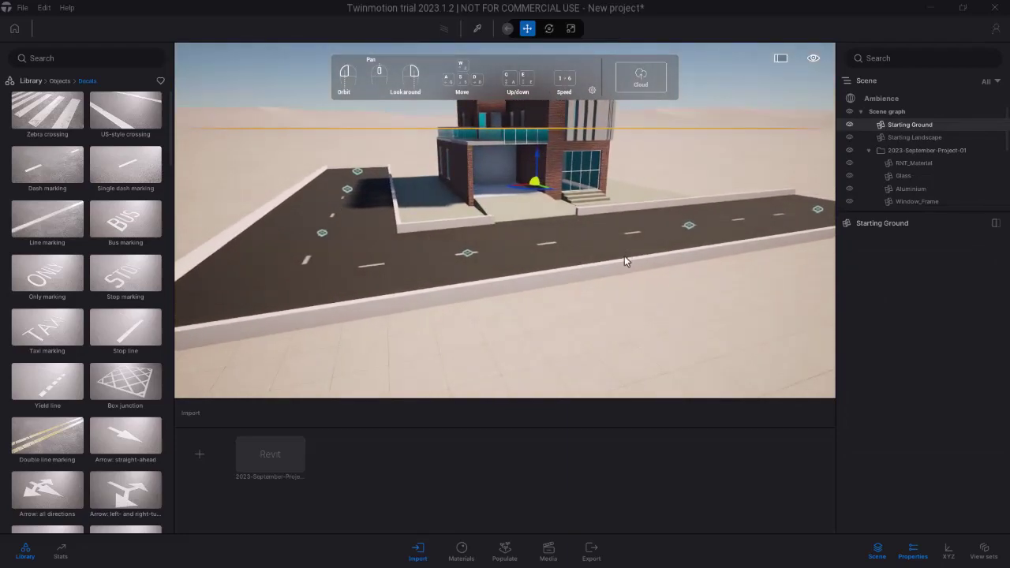
pyautogui.scroll(3, 640, 259)
pyautogui.moveTo(645, 257)
pyautogui.mouseDown()
pyautogui.moveTo(488, 226)
pyautogui.moveTo(532, 256)
pyautogui.moveTo(643, 283)
pyautogui.moveTo(612, 272)
pyautogui.moveTo(639, 255)
pyautogui.mouseUp()
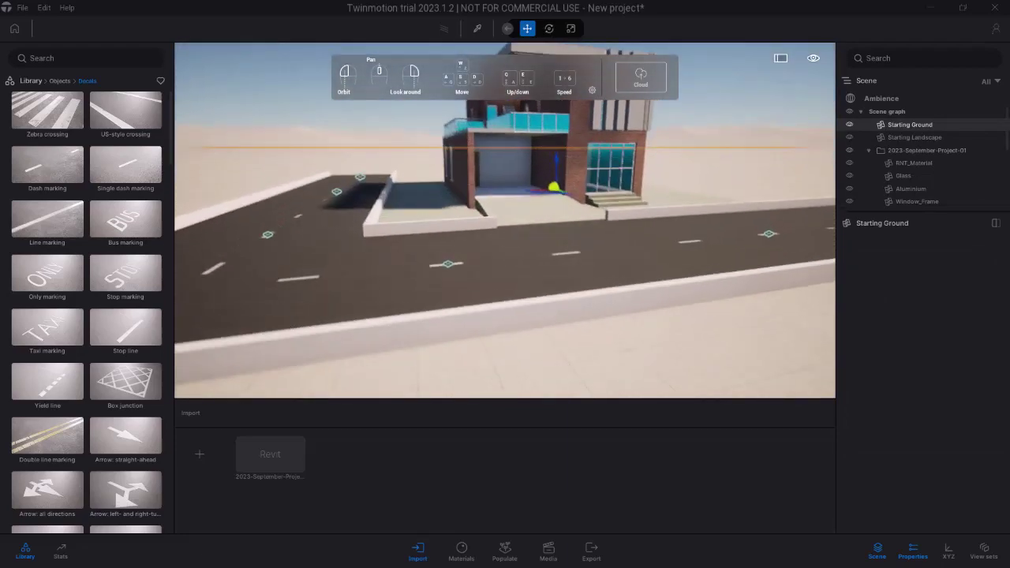
pyautogui.scroll(5, 613, 236)
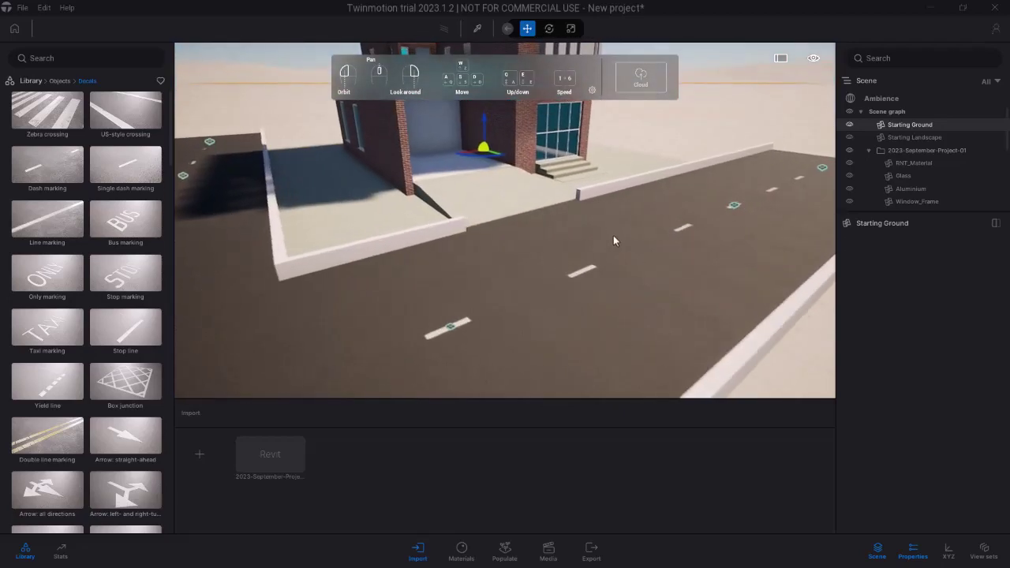
pyautogui.moveTo(558, 252)
pyautogui.mouseDown()
pyautogui.moveTo(520, 256)
pyautogui.moveTo(544, 266)
pyautogui.mouseUp()
pyautogui.scroll(2, 544, 266)
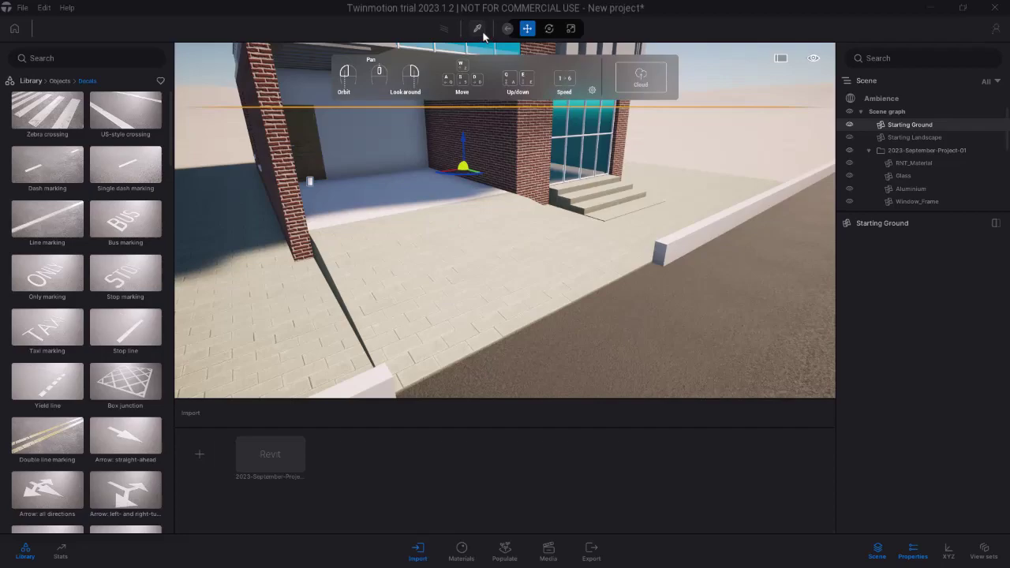
# Sample the driveway's paving material and set its grunge to 36%
pyautogui.click(477, 29)
pyautogui.click(416, 333)
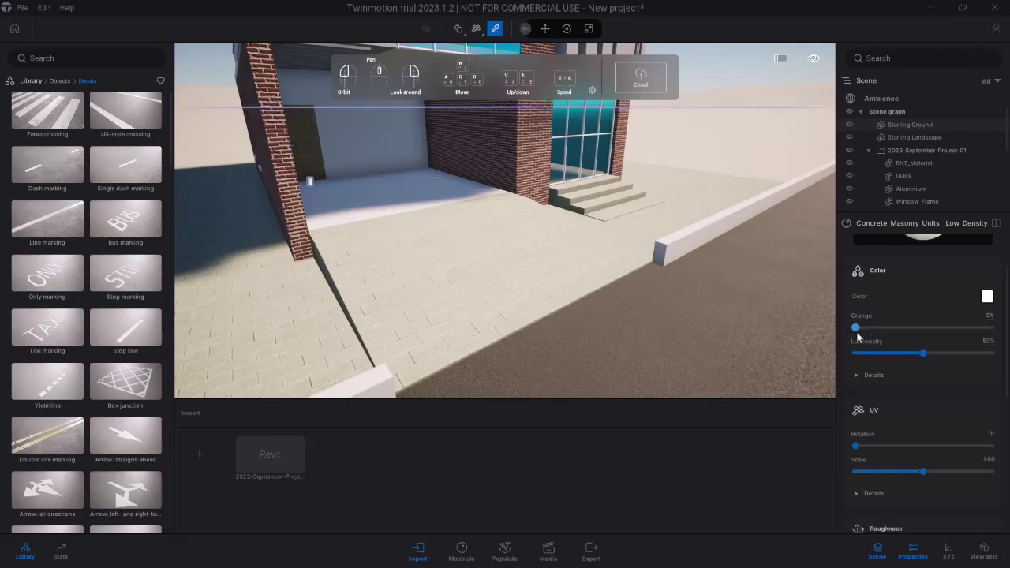
pyautogui.moveTo(857, 329); pyautogui.dragTo(902, 331)
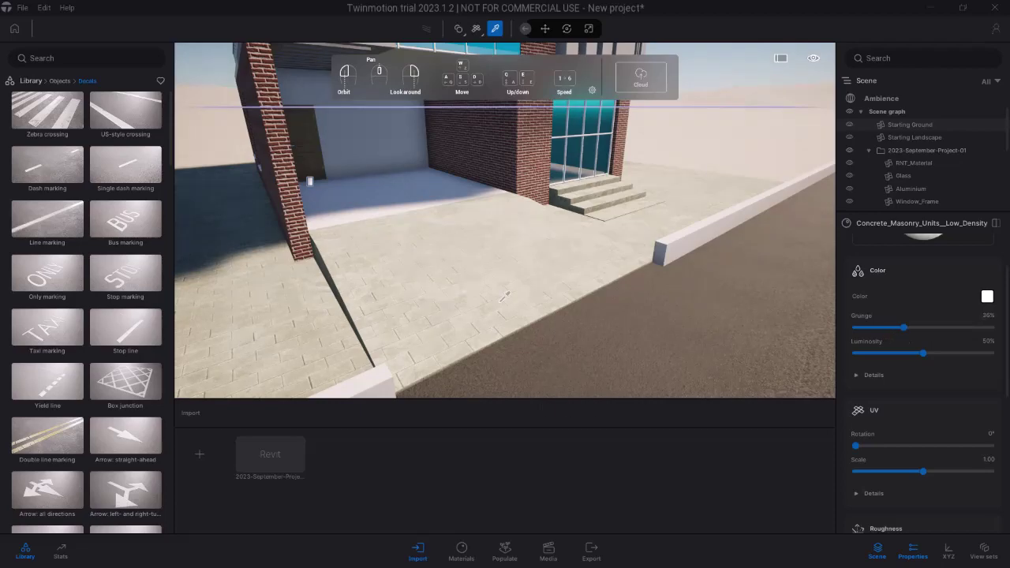
pyautogui.press('Escape')
# Apply the Reflective glass material from the Glass library to the house's ground-floor front window glazing
pyautogui.moveTo(528, 325); pyautogui.dragTo(387, 287)
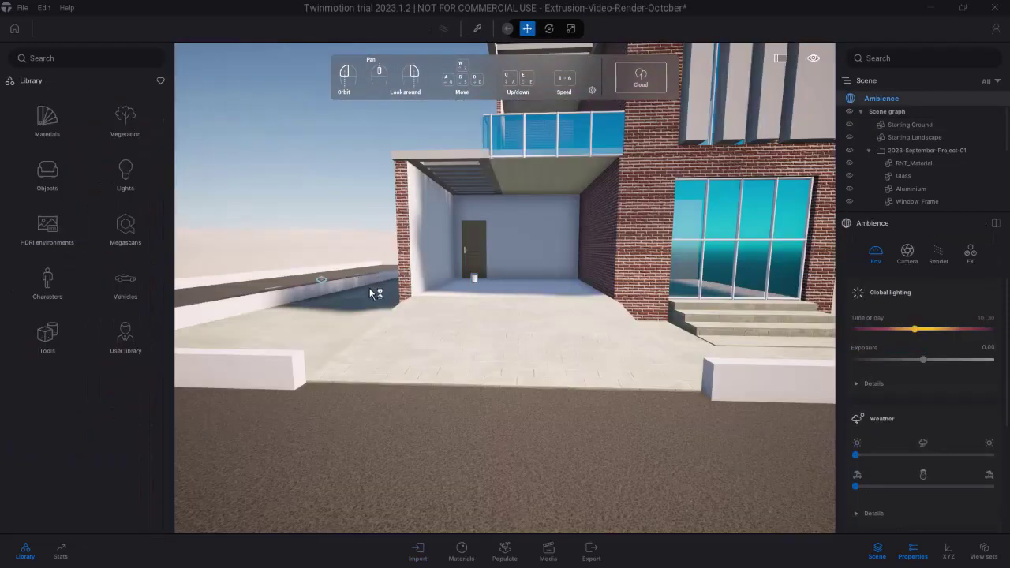
pyautogui.moveTo(370, 288)
pyautogui.mouseDown()
pyautogui.moveTo(394, 289)
pyautogui.moveTo(380, 293)
pyautogui.mouseUp()
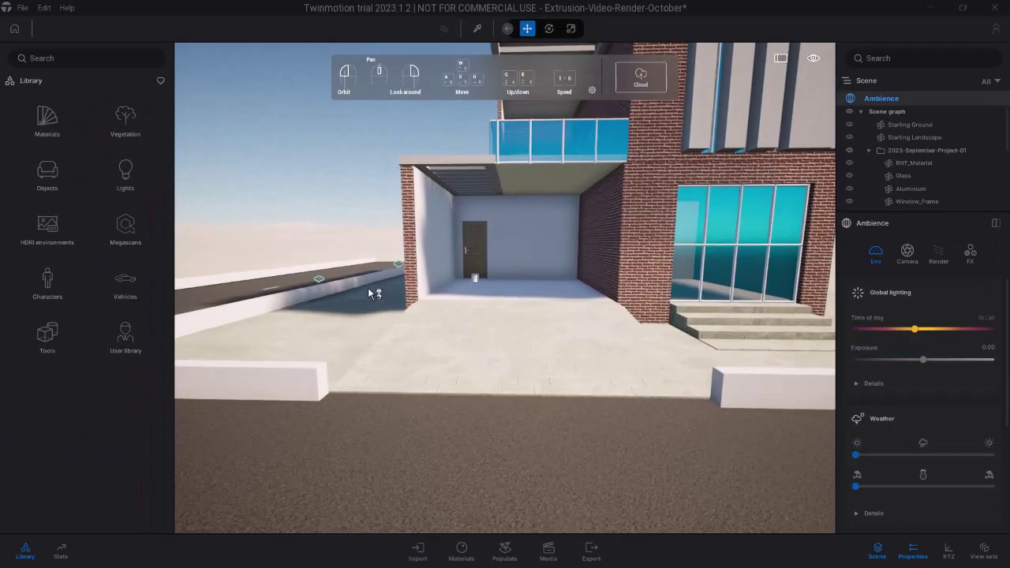
pyautogui.press('d')
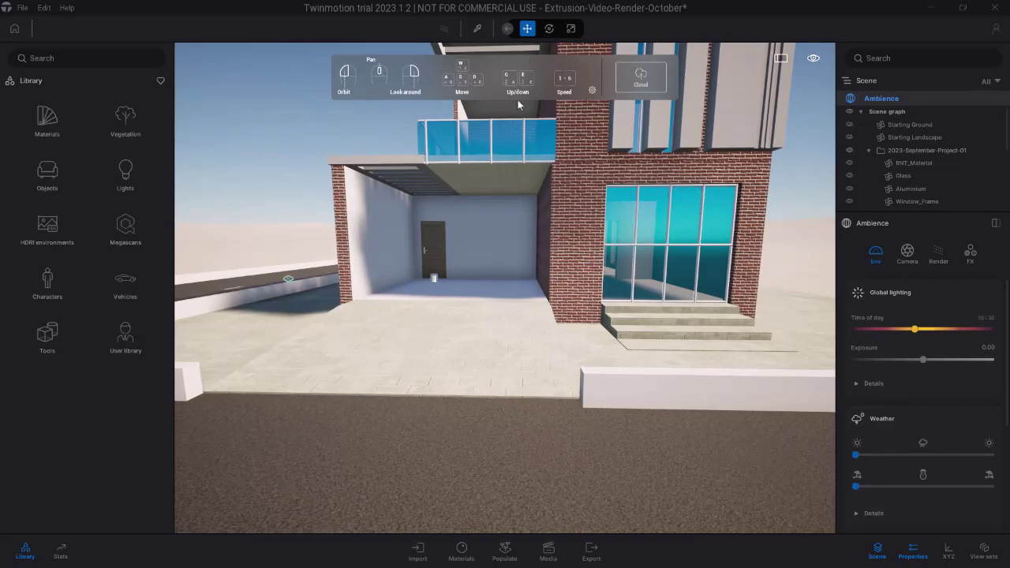
pyautogui.click(55, 120)
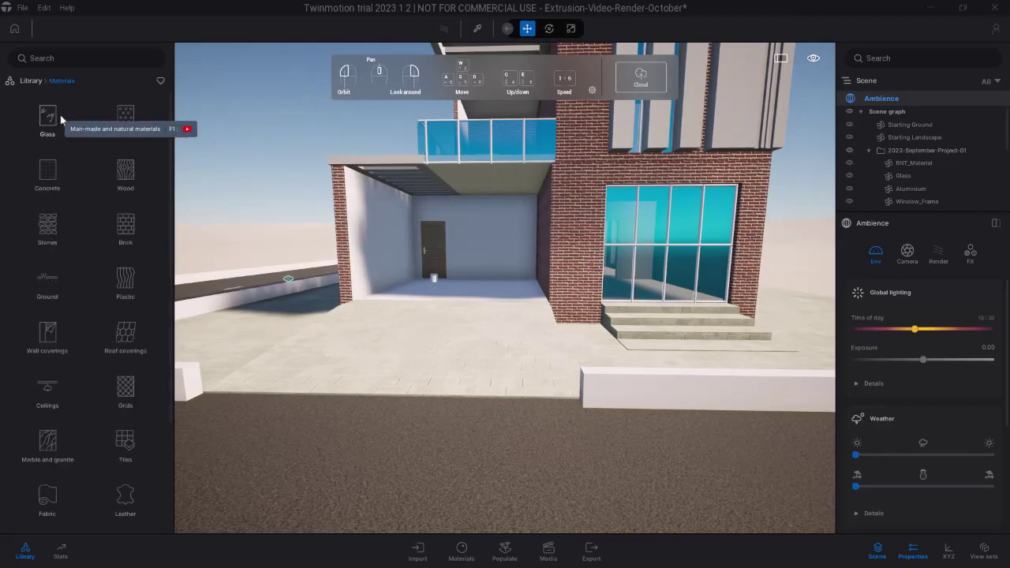
pyautogui.click(64, 119)
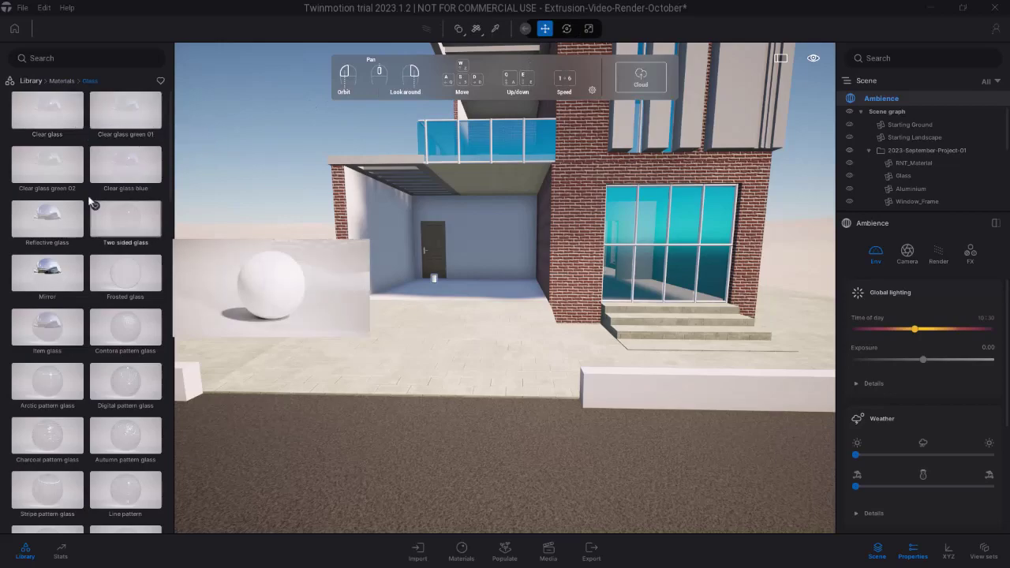
pyautogui.moveTo(55, 222)
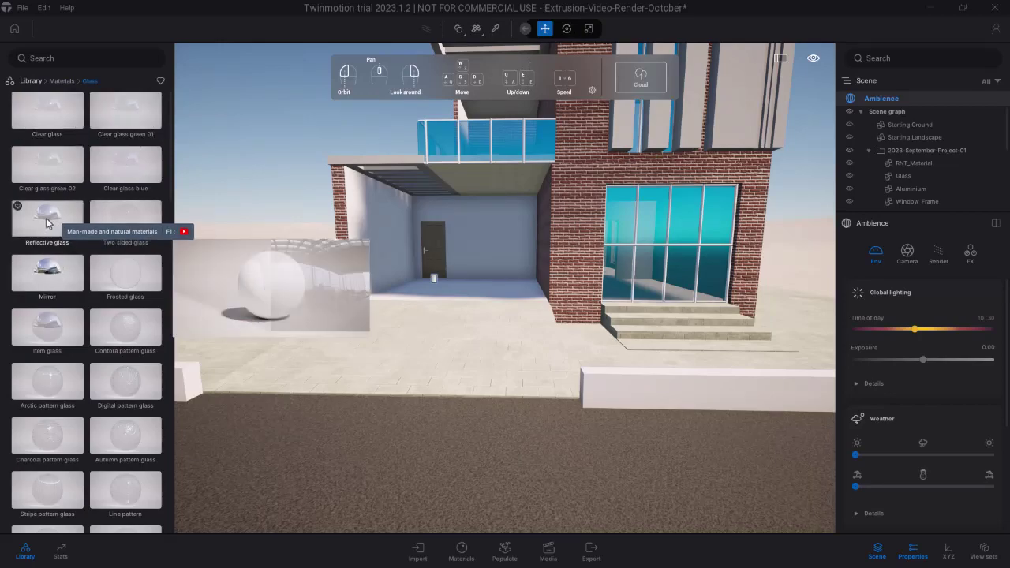
pyautogui.moveTo(45, 224)
pyautogui.mouseDown()
pyautogui.moveTo(257, 253)
pyautogui.moveTo(568, 261)
pyautogui.moveTo(627, 239)
pyautogui.mouseUp()
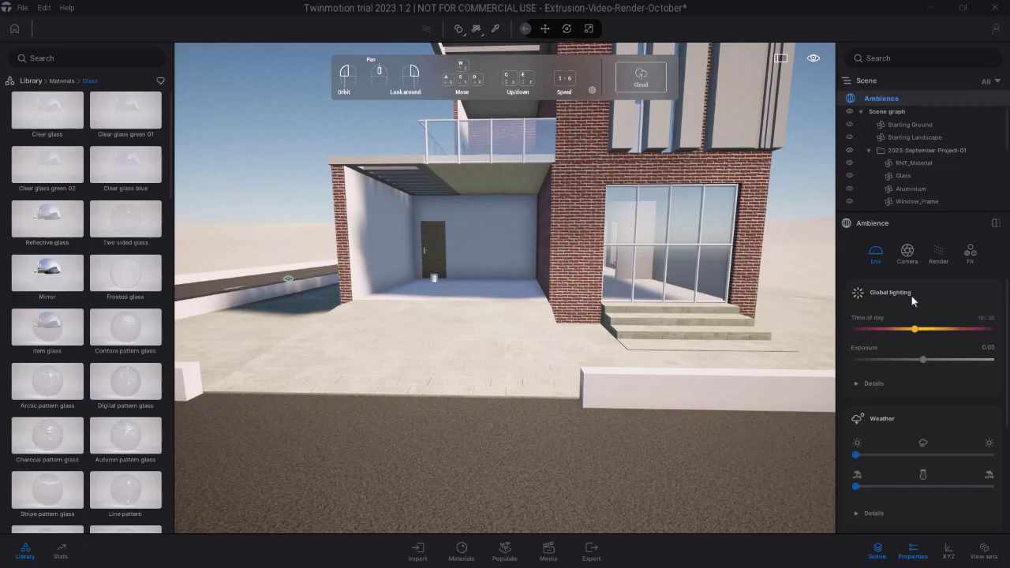
# Switch the Reflective glass material to Colored and set its tint to dark grey 4E4E4E
pyautogui.click(494, 29)
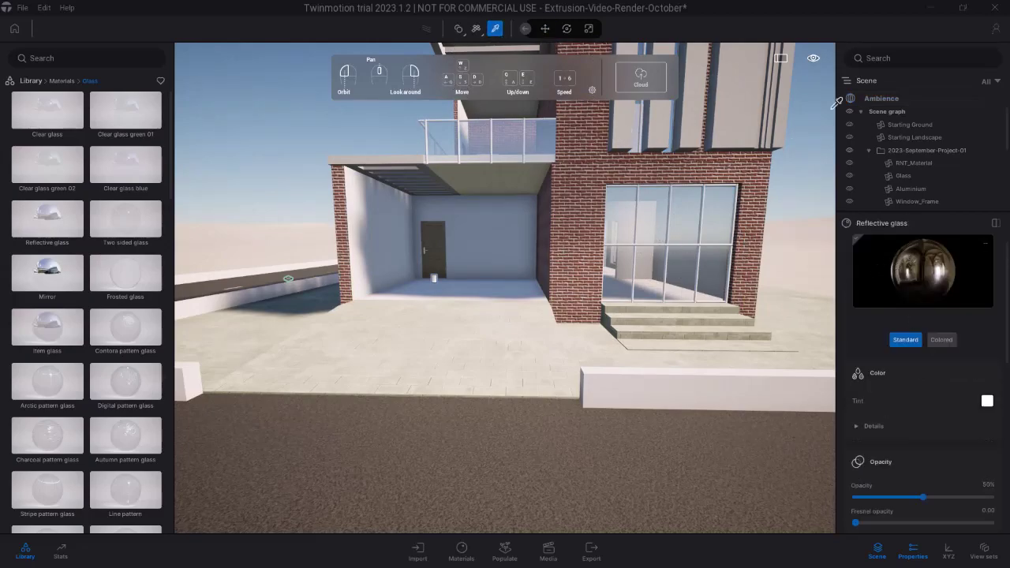
pyautogui.click(939, 343)
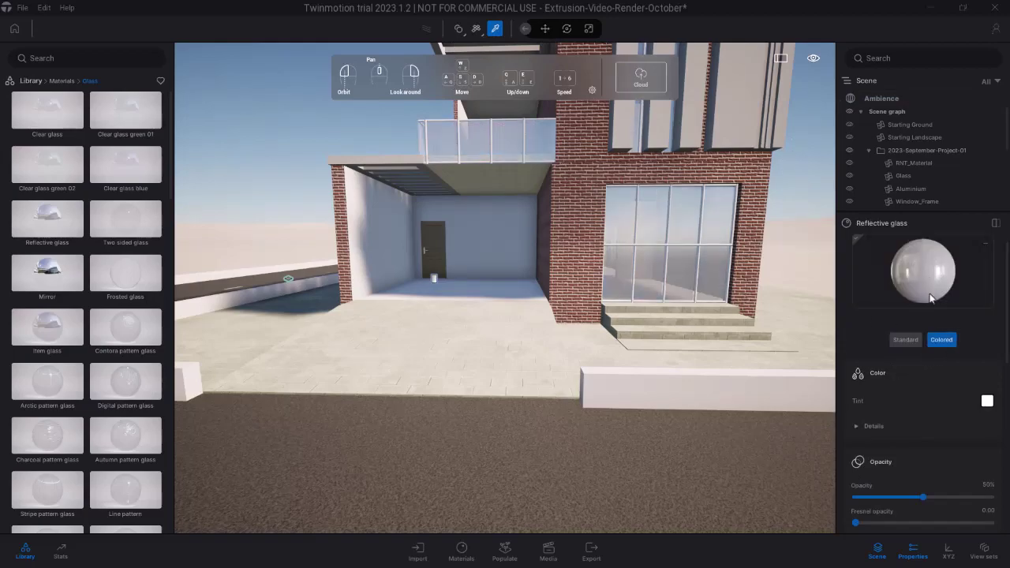
pyautogui.click(986, 402)
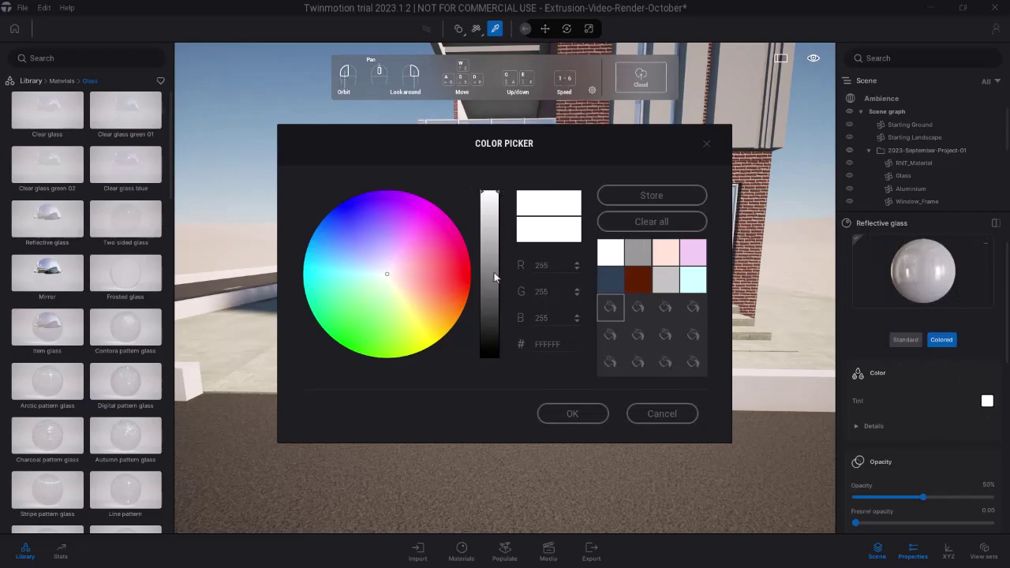
pyautogui.moveTo(490, 215); pyautogui.dragTo(491, 288)
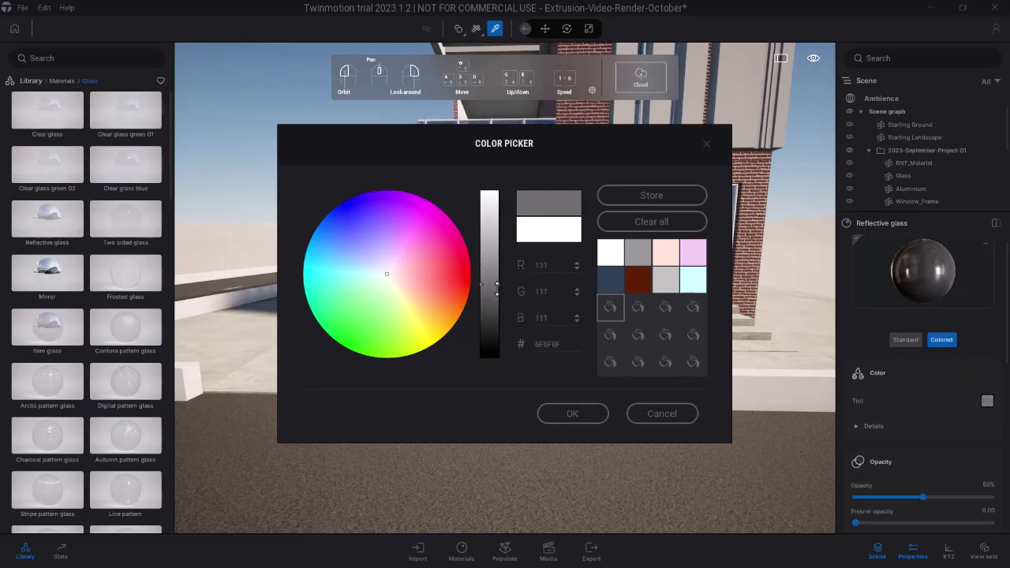
pyautogui.moveTo(496, 137); pyautogui.dragTo(344, 122)
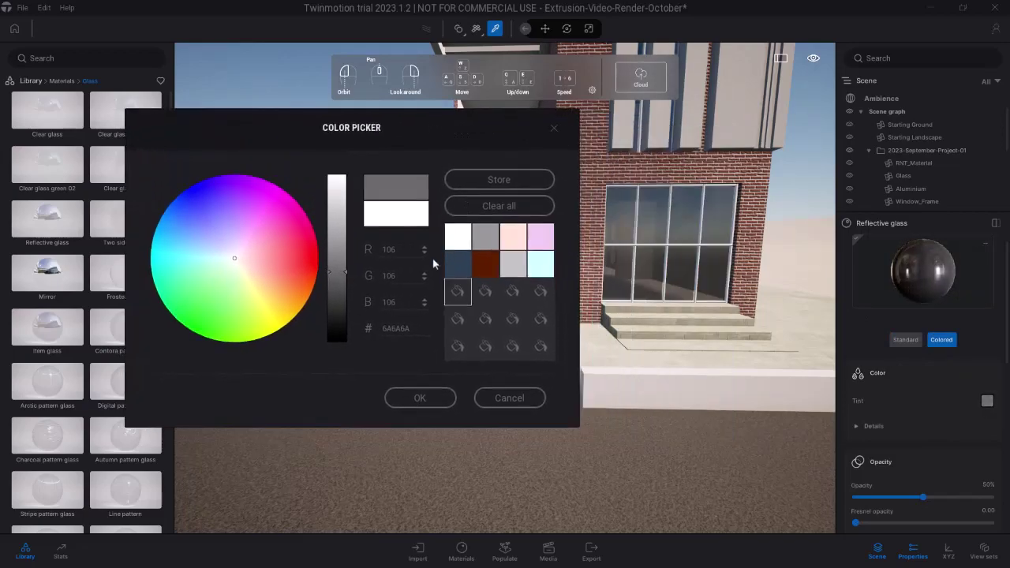
pyautogui.moveTo(341, 278); pyautogui.dragTo(340, 289)
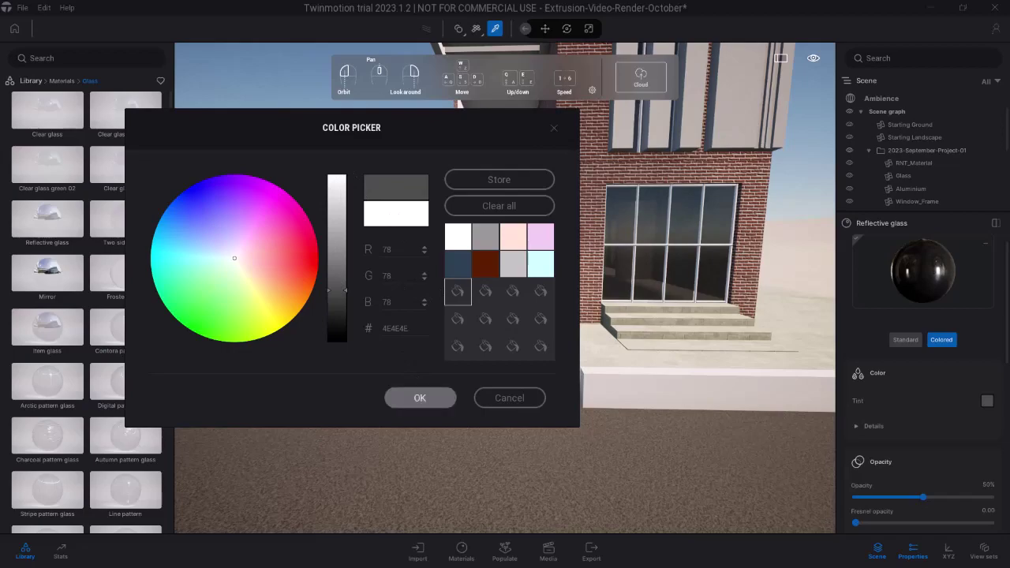
pyautogui.click(420, 398)
# Examine the dark tinted glazing and the upper facade's vertical panels from a distance and close up
pyautogui.moveTo(463, 302)
pyautogui.mouseDown(button='right')
pyautogui.moveTo(509, 289)
pyautogui.moveTo(453, 286)
pyautogui.moveTo(468, 273)
pyautogui.moveTo(482, 280)
pyautogui.moveTo(469, 295)
pyautogui.mouseUp(button='right')
pyautogui.scroll(-5, 516, 327)
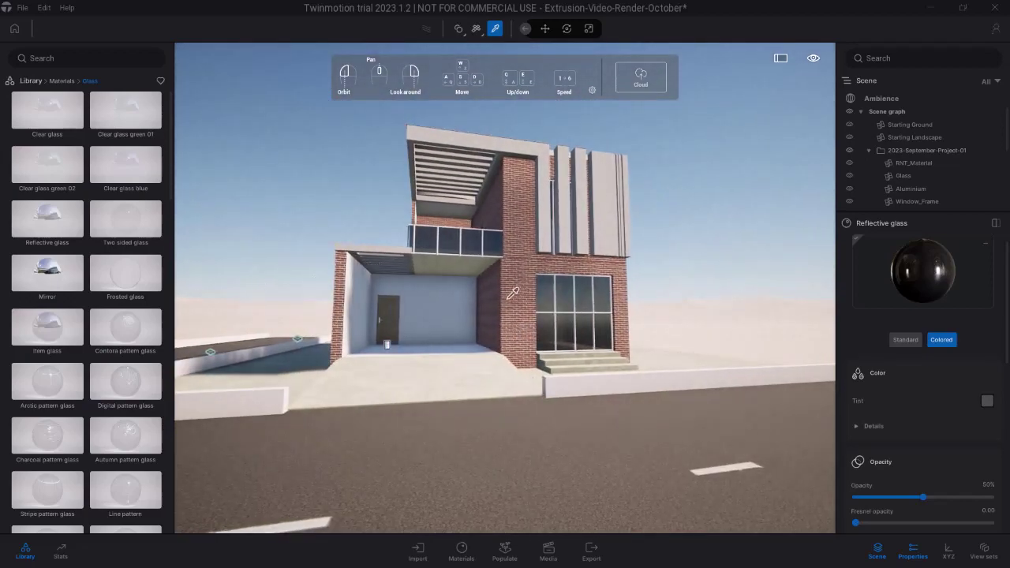
pyautogui.scroll(3, 513, 293)
pyautogui.scroll(8, 513, 294)
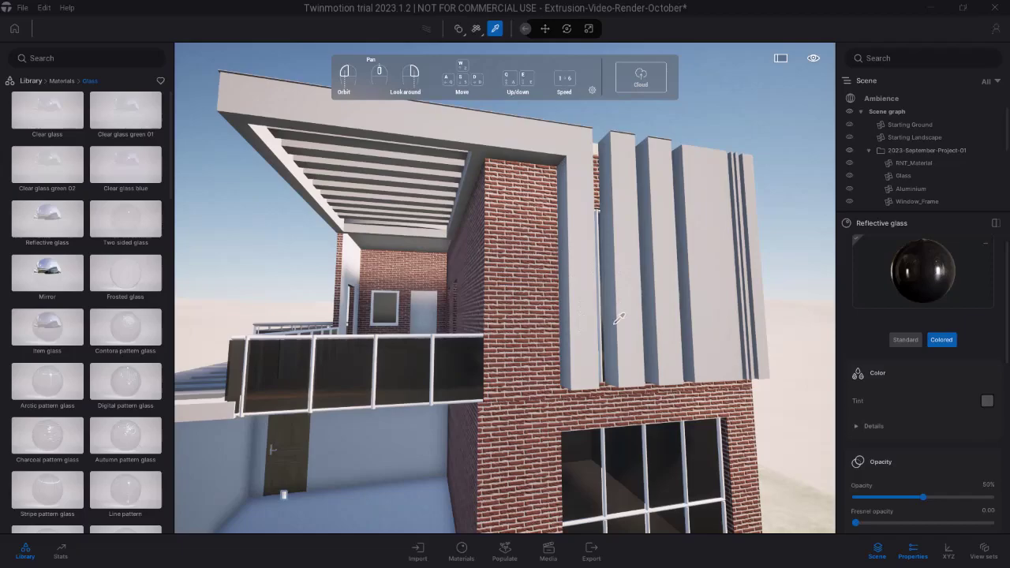
pyautogui.scroll(-3, 540, 335)
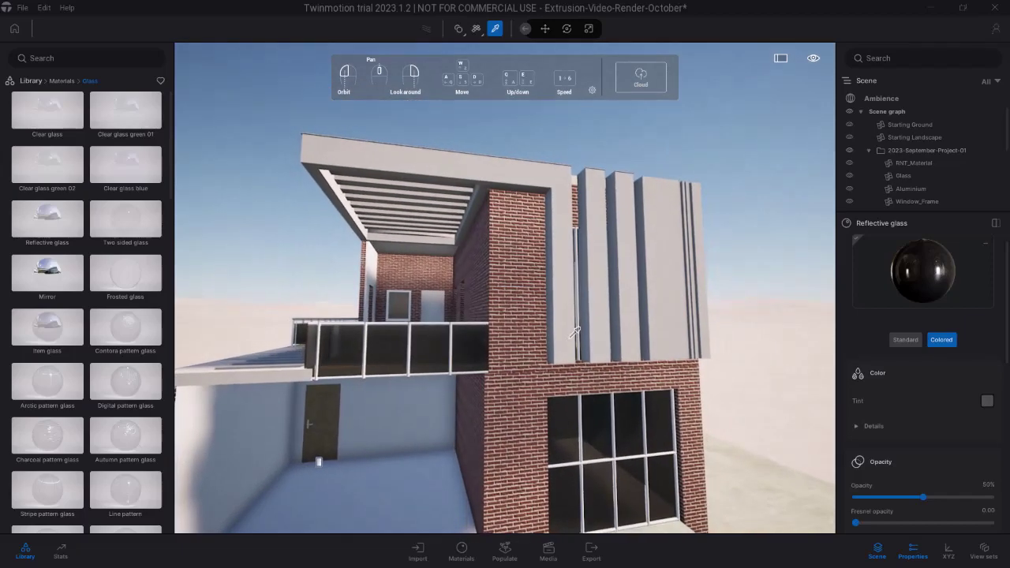
pyautogui.scroll(3, 572, 339)
pyautogui.scroll(-2, 564, 329)
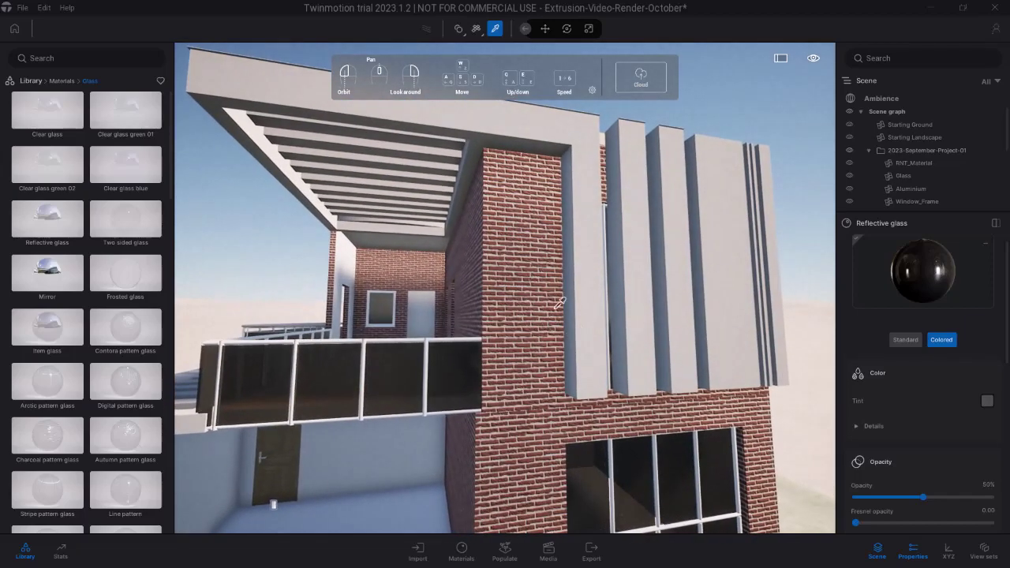
pyautogui.scroll(-3, 605, 322)
# Replace the material of the upper facade's vertical panels with Roughcast coating 03 from the Wall coverings library
pyautogui.click(62, 80)
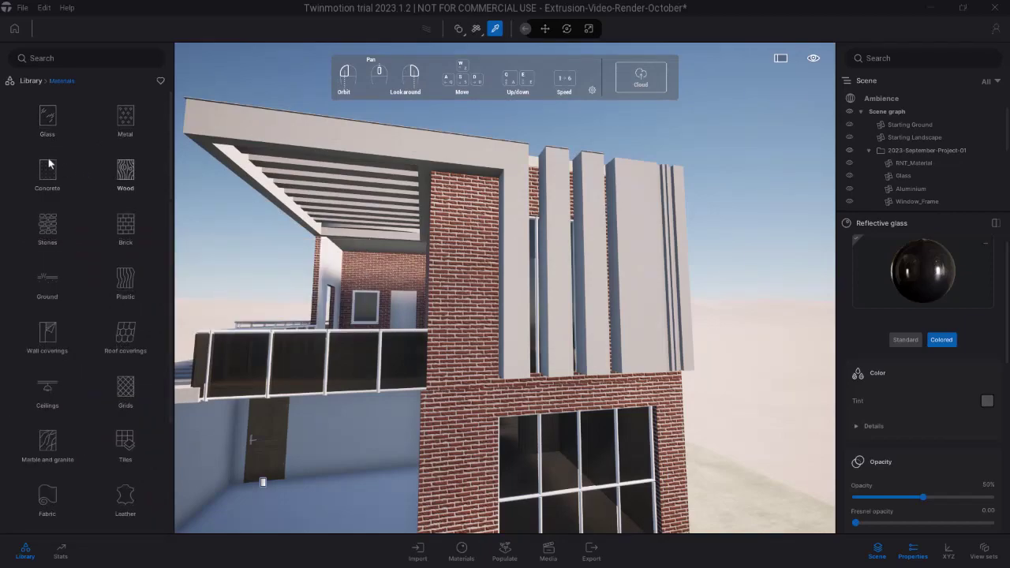
pyautogui.click(48, 333)
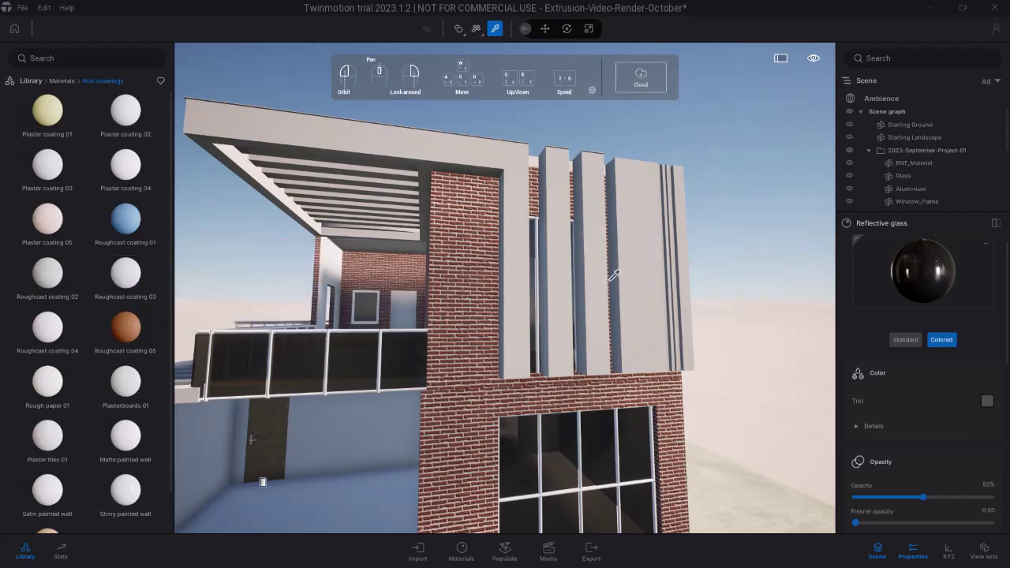
pyautogui.click(648, 265)
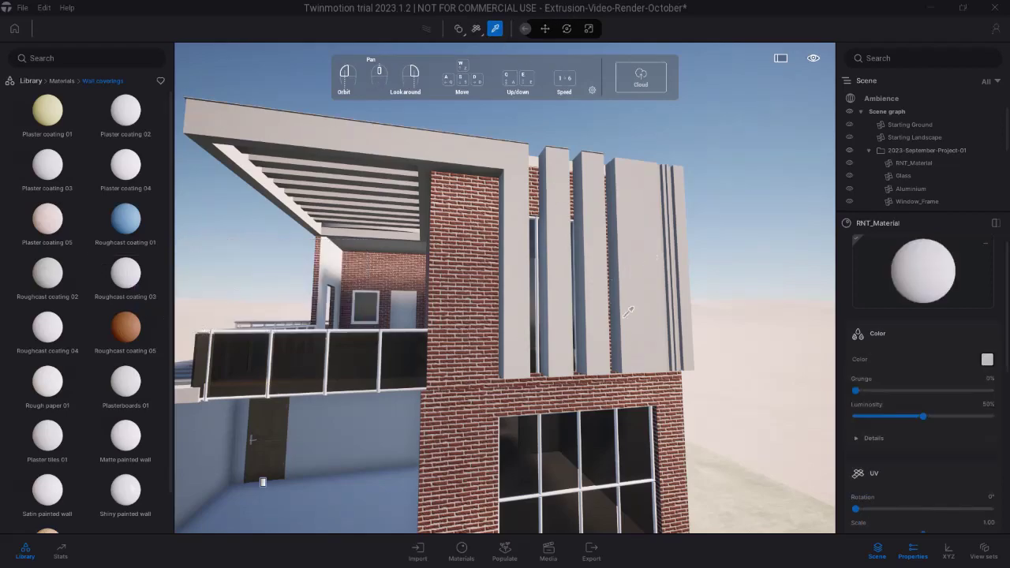
pyautogui.moveTo(109, 280)
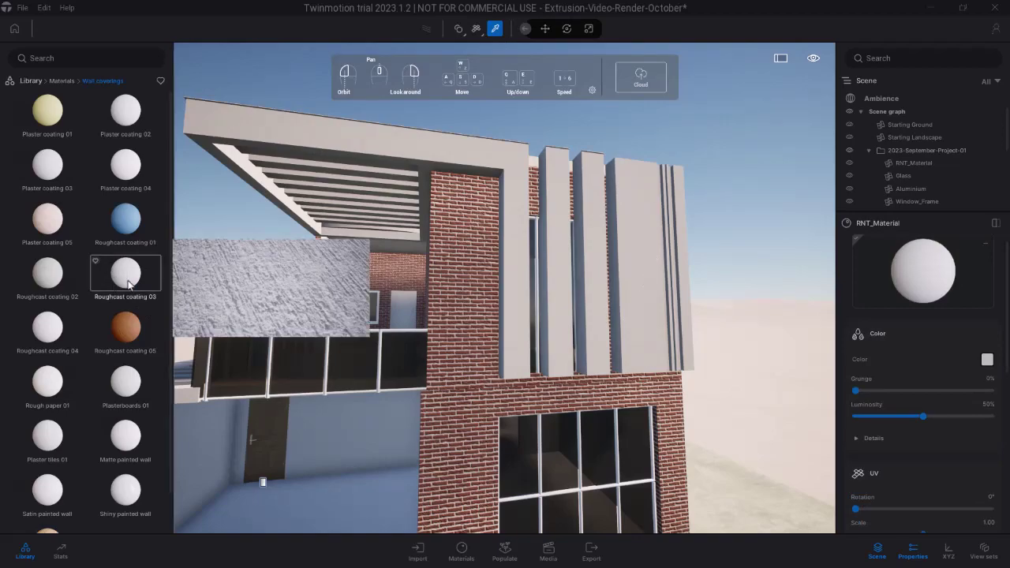
pyautogui.moveTo(129, 284); pyautogui.dragTo(930, 281)
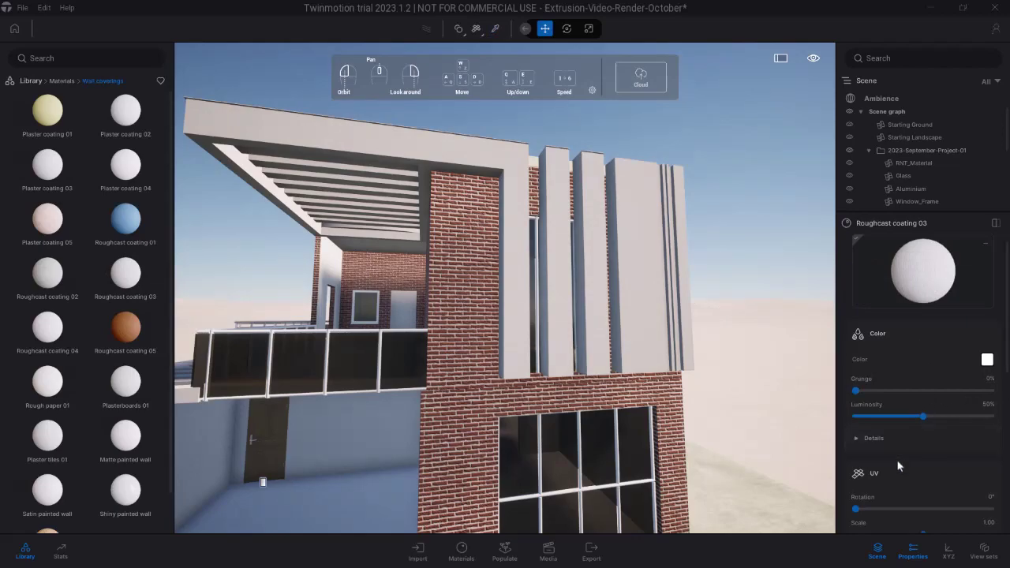
# Set the Roughcast coating 03 texture's scale to 10.00 and its rotation to 90°
pyautogui.scroll(-2, 907, 457)
pyautogui.moveTo(926, 474); pyautogui.dragTo(1006, 461)
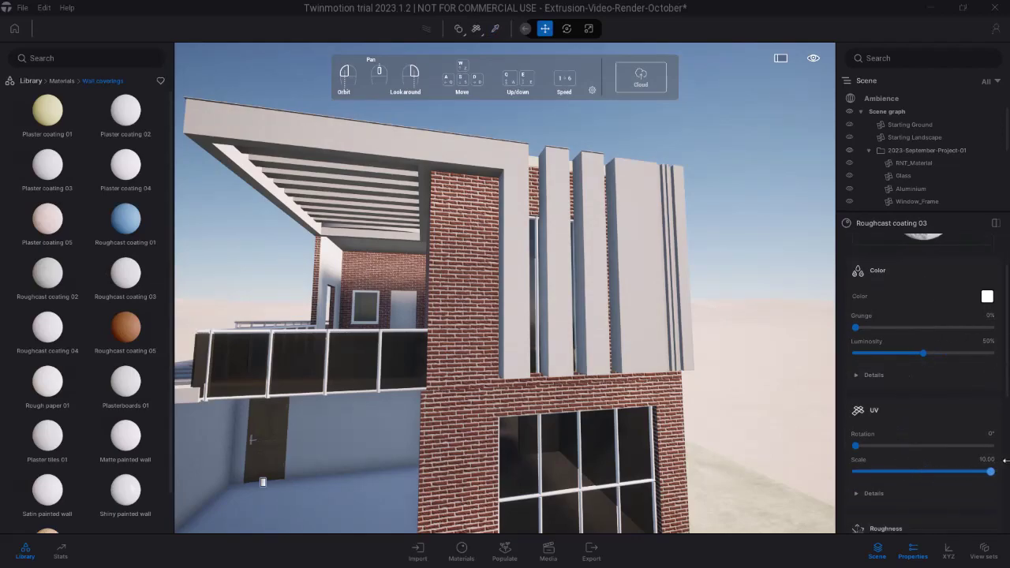
pyautogui.scroll(6, 624, 354)
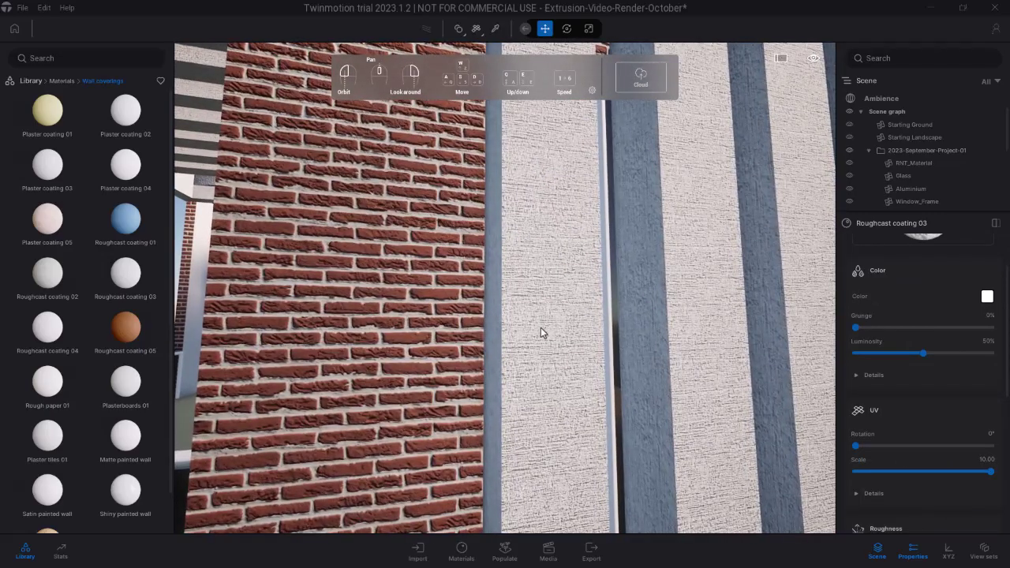
pyautogui.moveTo(541, 327); pyautogui.dragTo(602, 350)
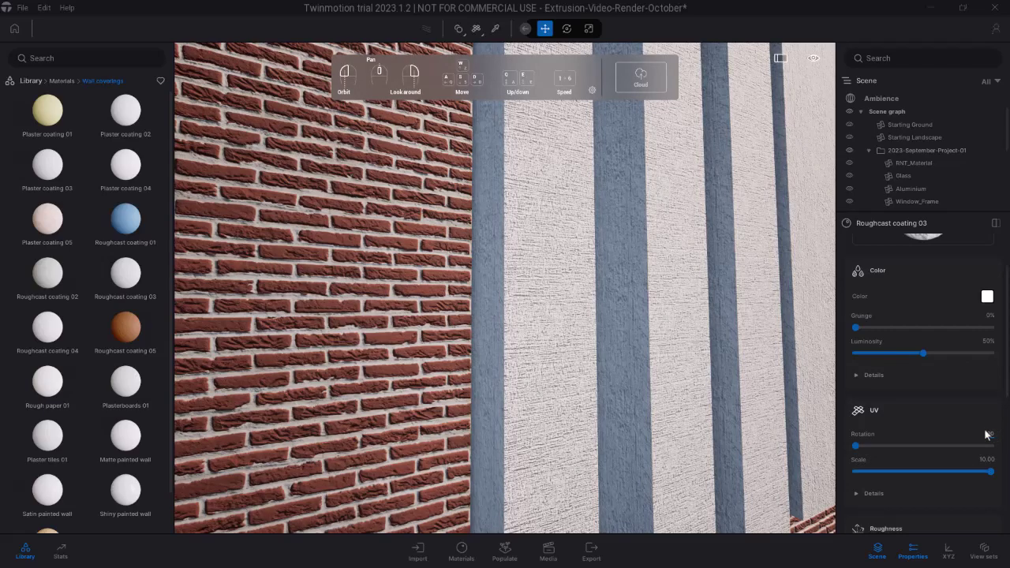
pyautogui.press('Return')
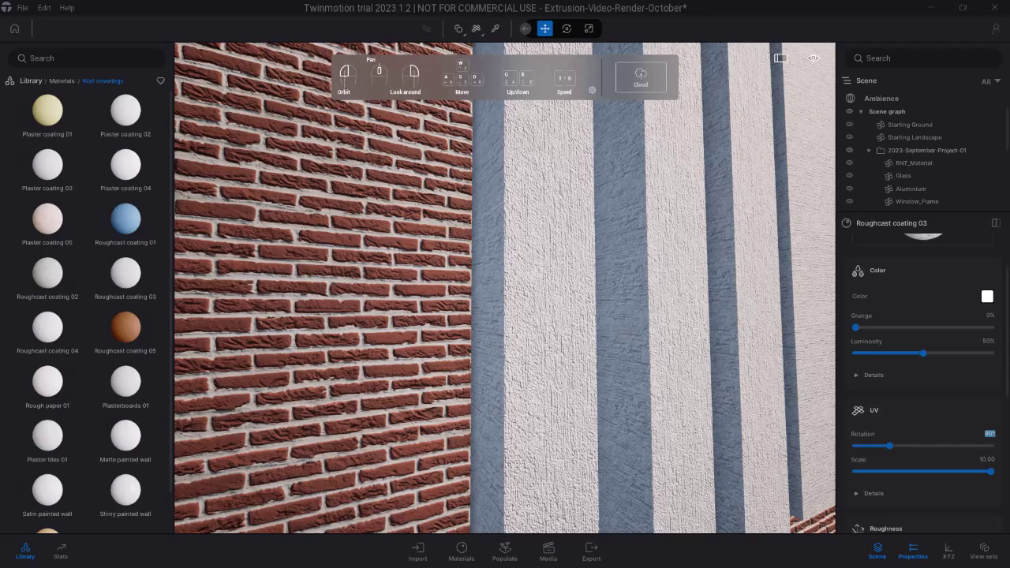
pyautogui.scroll(-10, 609, 274)
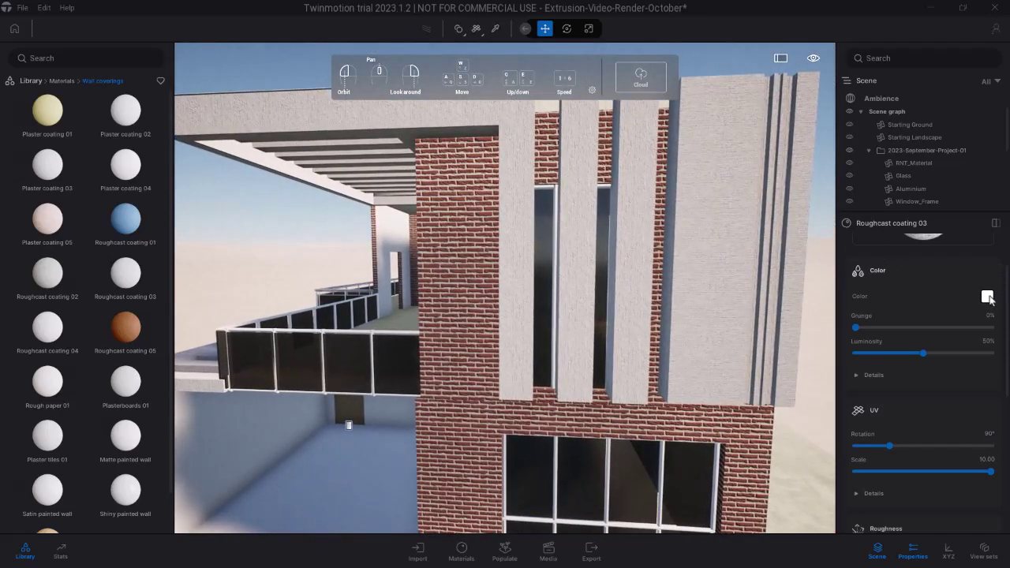
# Change the Roughcast coating 03 color from white to a light tan brown and check the facade
pyautogui.click(987, 296)
pyautogui.moveTo(535, 131); pyautogui.dragTo(803, 131)
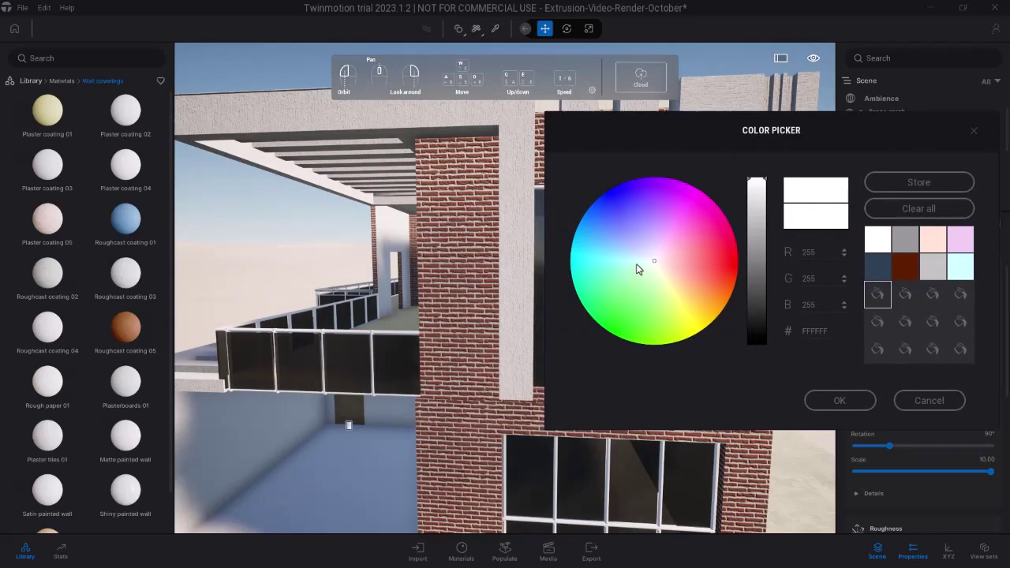
pyautogui.moveTo(655, 262); pyautogui.dragTo(605, 257)
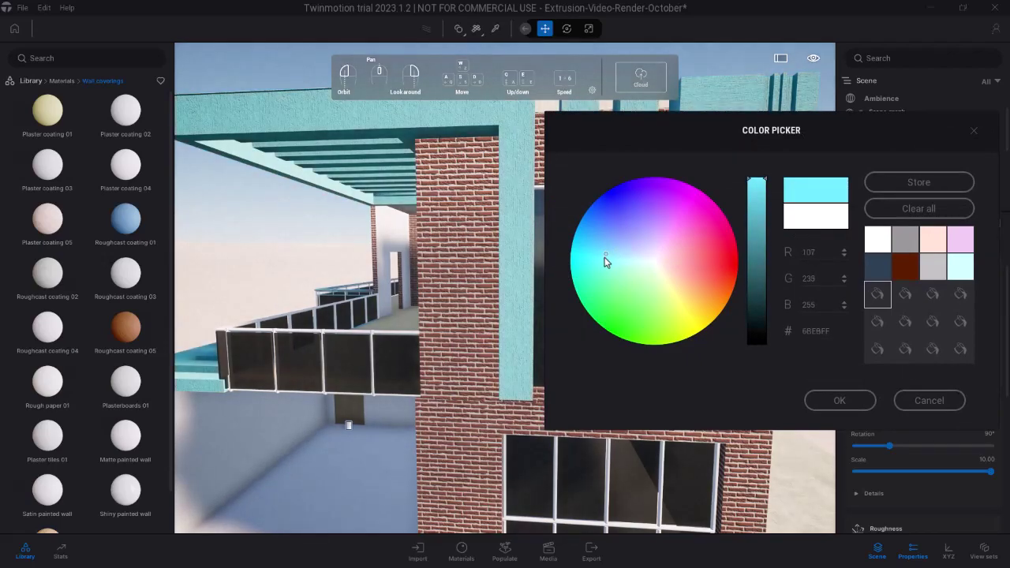
pyautogui.moveTo(631, 299)
pyautogui.mouseDown()
pyautogui.moveTo(661, 303)
pyautogui.moveTo(685, 289)
pyautogui.moveTo(694, 266)
pyautogui.moveTo(682, 274)
pyautogui.mouseUp()
pyautogui.click(760, 213)
pyautogui.click(831, 400)
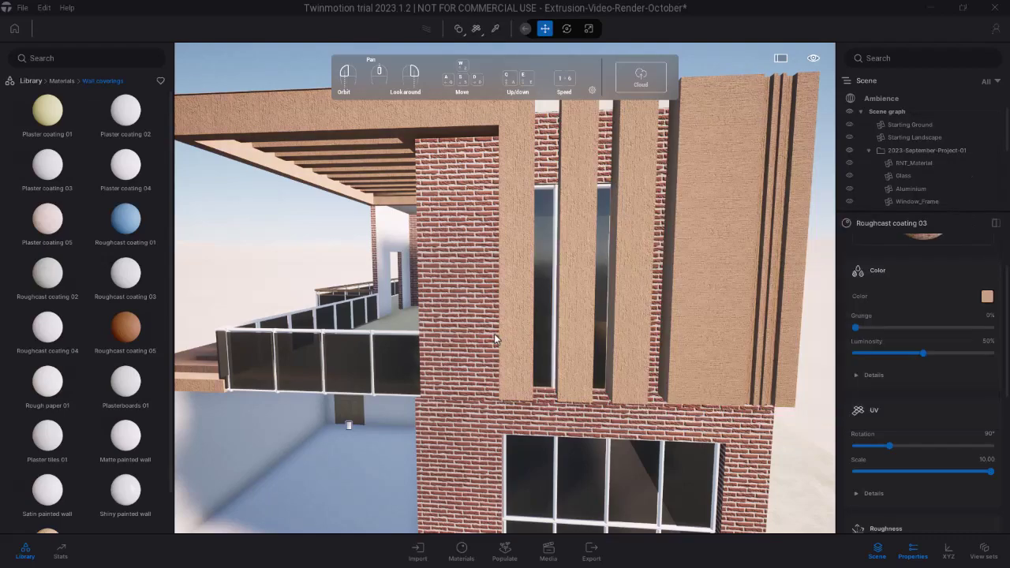
pyautogui.scroll(-6, 491, 342)
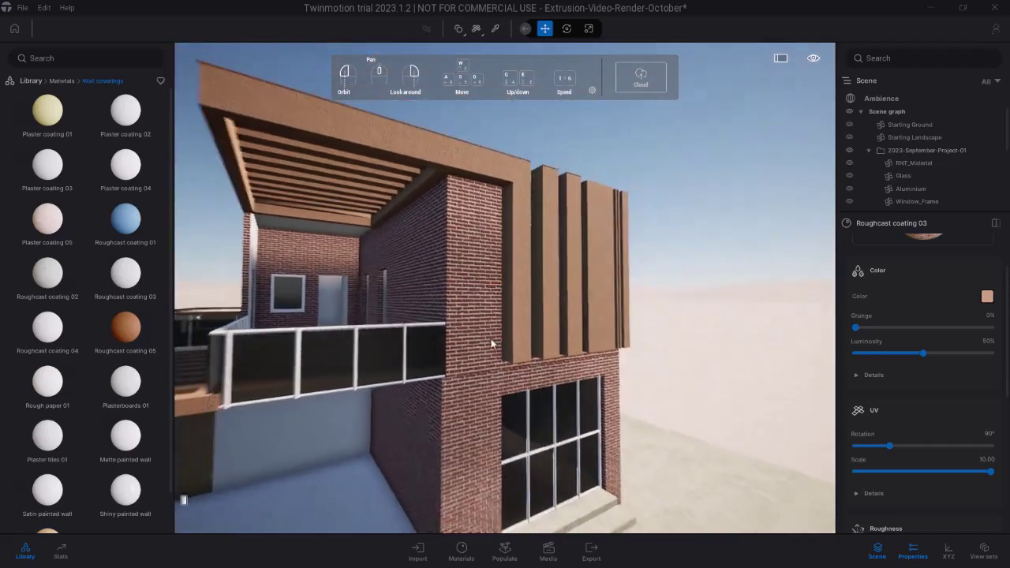
pyautogui.moveTo(494, 368); pyautogui.dragTo(492, 368, button='middle')
pyautogui.moveTo(579, 372); pyautogui.dragTo(457, 395)
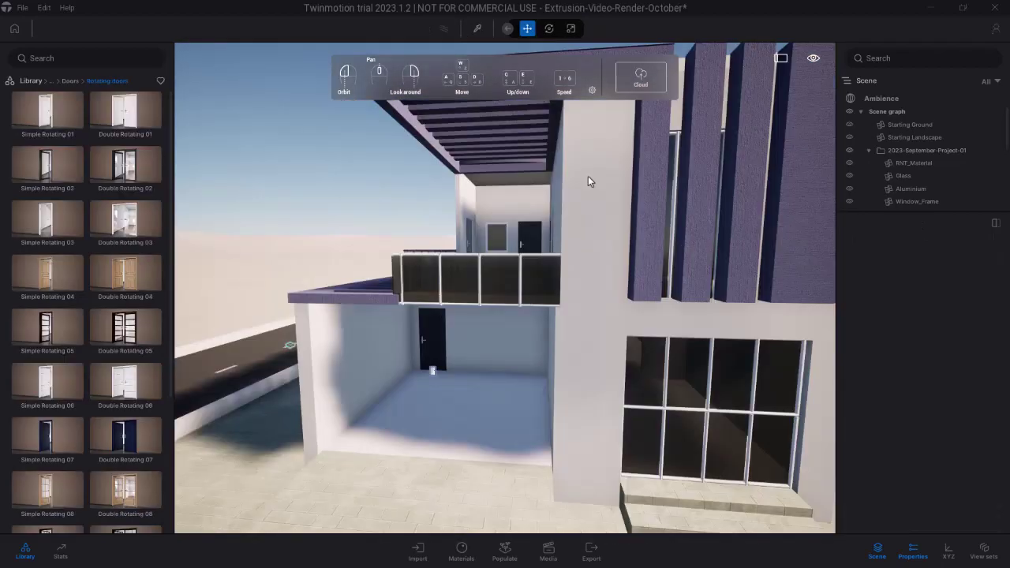
# Sample the wood material of the upper terrace's doors and recolor it with the stored muted purple-blue 7B80A7
pyautogui.moveTo(289, 345); pyautogui.dragTo(245, 328)
pyautogui.moveTo(446, 87); pyautogui.dragTo(559, 107)
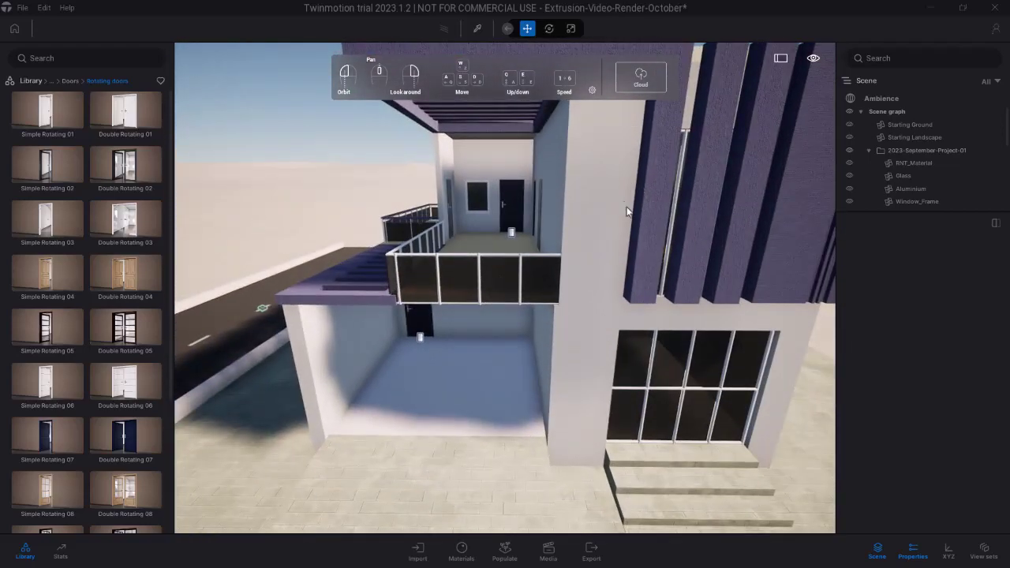
pyautogui.moveTo(499, 282); pyautogui.dragTo(526, 286)
pyautogui.scroll(3, 528, 270)
pyautogui.scroll(5, 528, 267)
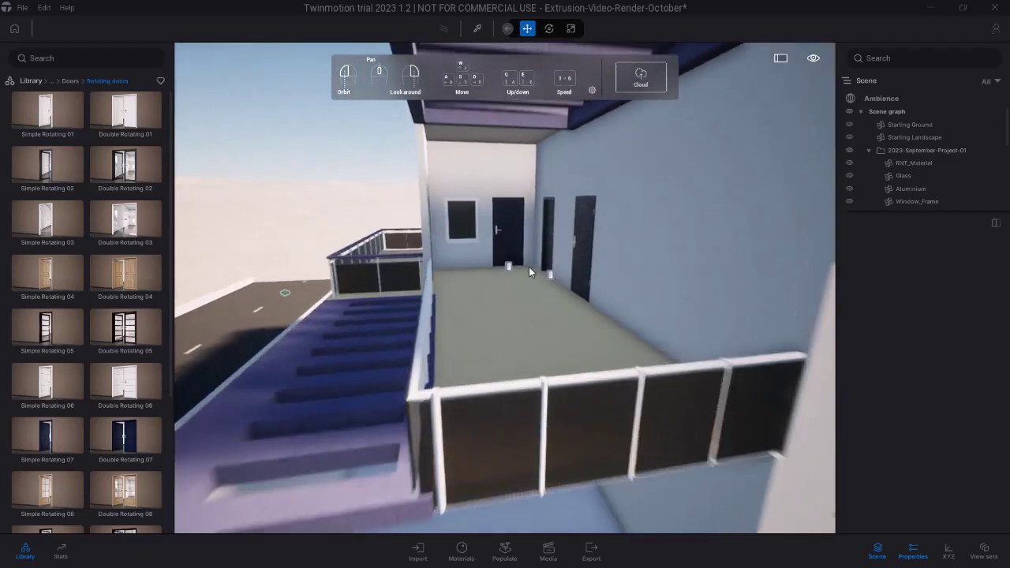
pyautogui.click(476, 28)
pyautogui.click(611, 222)
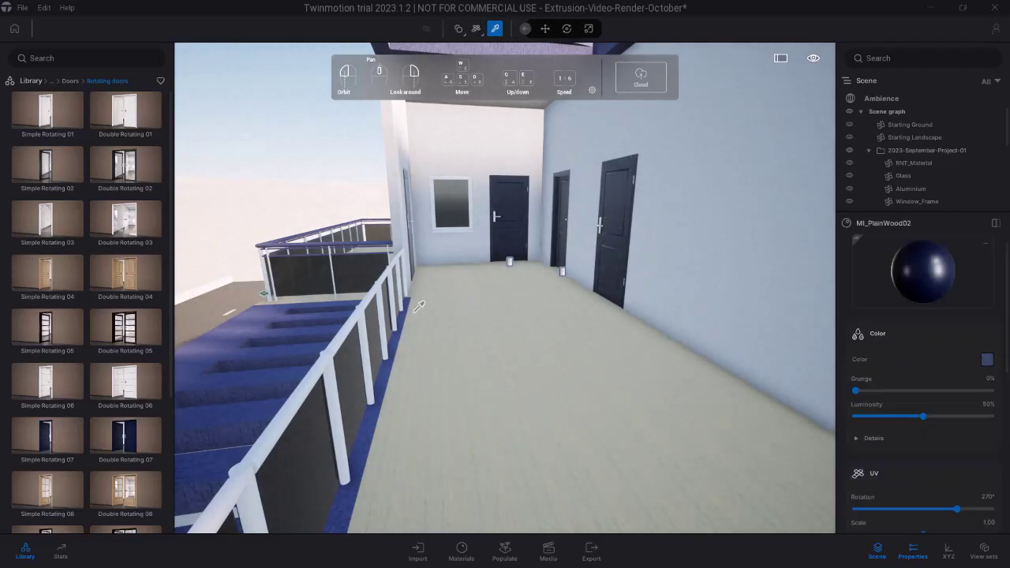
pyautogui.click(987, 360)
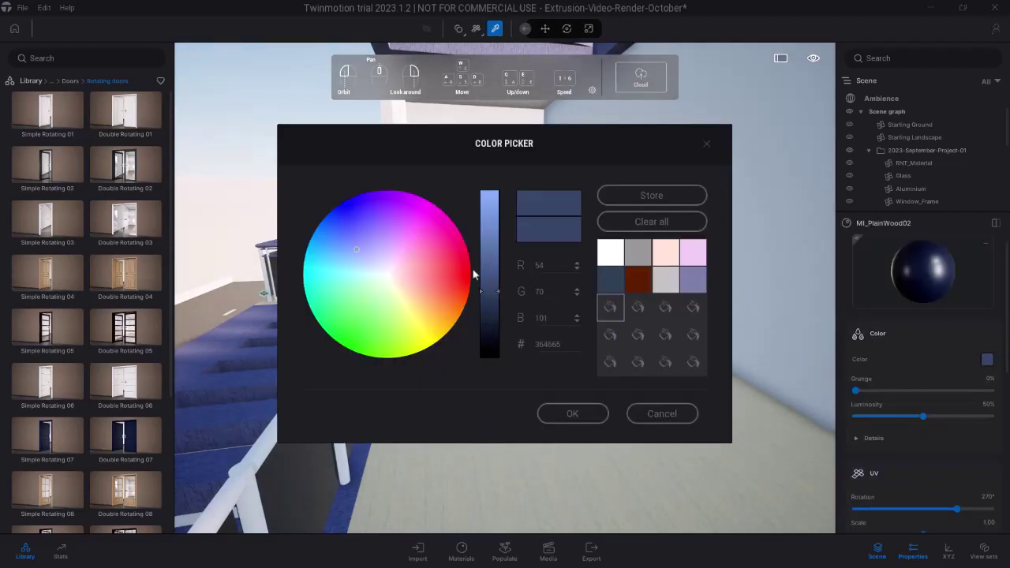
pyautogui.click(696, 283)
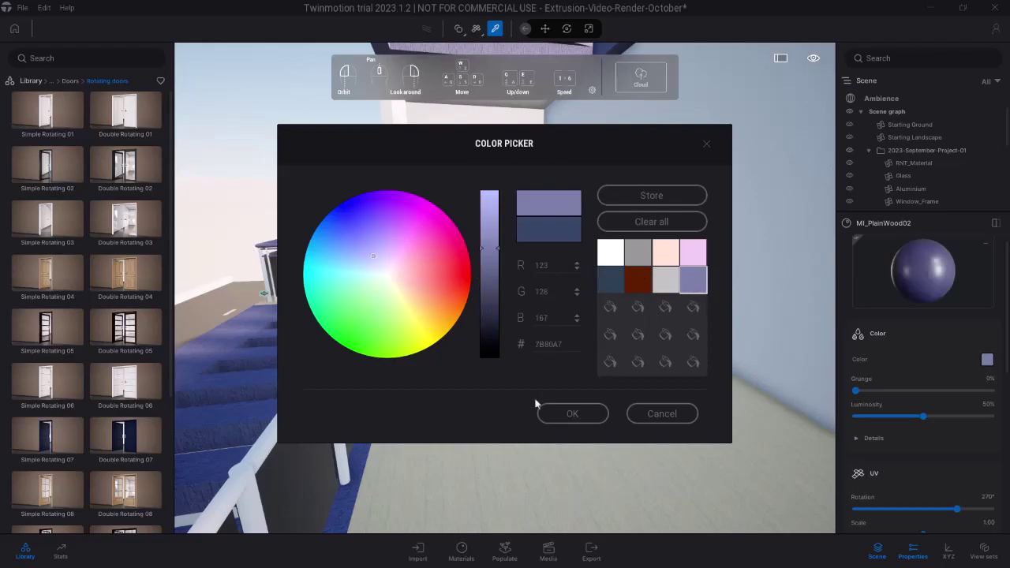
pyautogui.click(544, 413)
# Sample the upper terrace floor's material and inspect the floor surface up close
pyautogui.press('s')
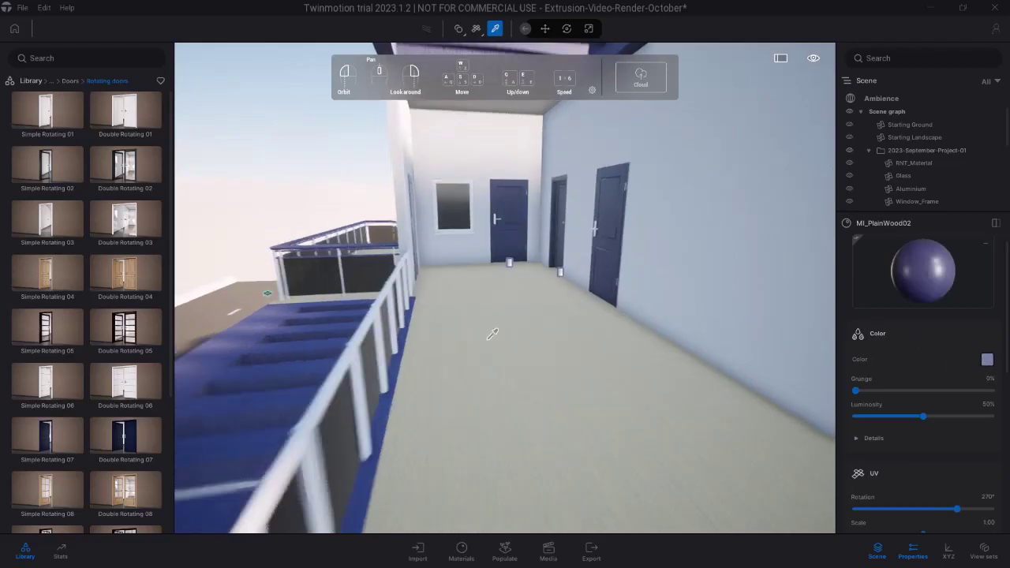
pyautogui.press('d')
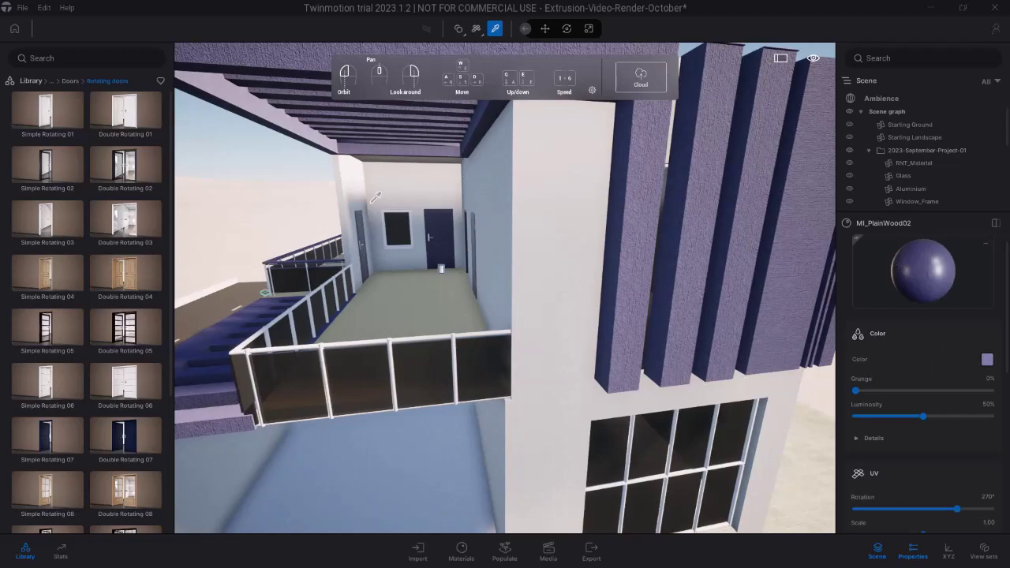
pyautogui.scroll(-5, 631, 212)
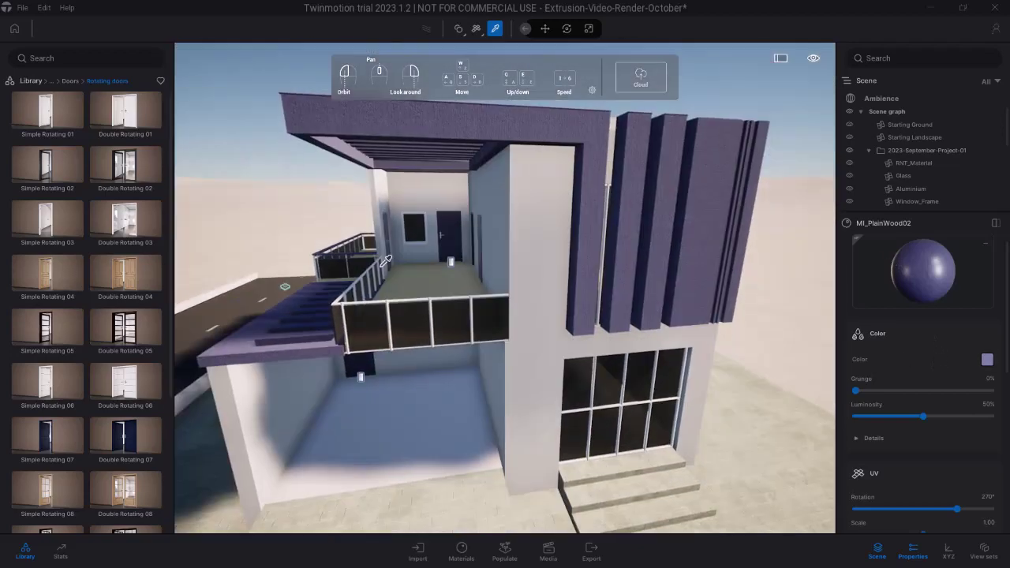
pyautogui.scroll(3, 391, 268)
pyautogui.scroll(5, 390, 269)
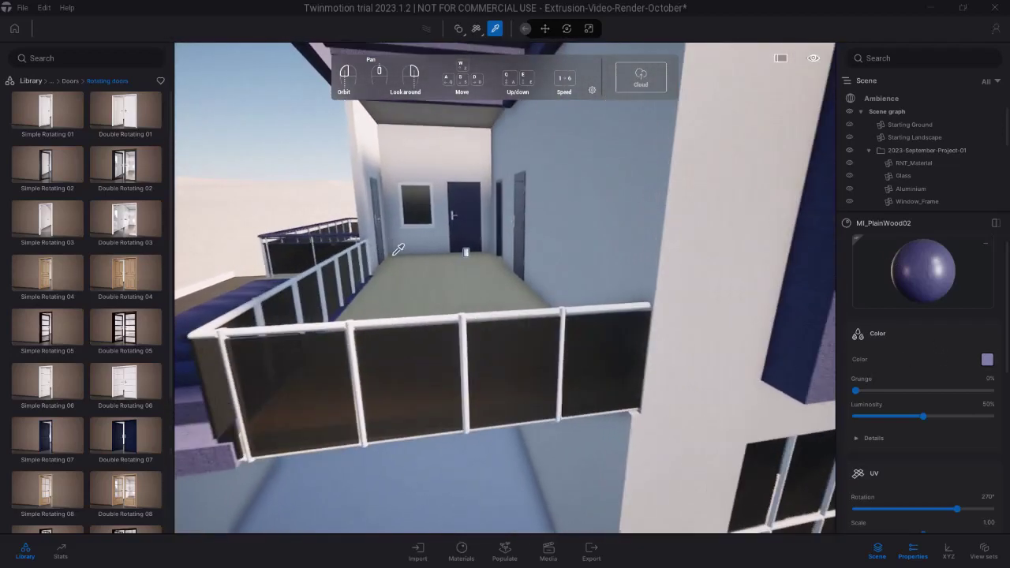
pyautogui.press('e')
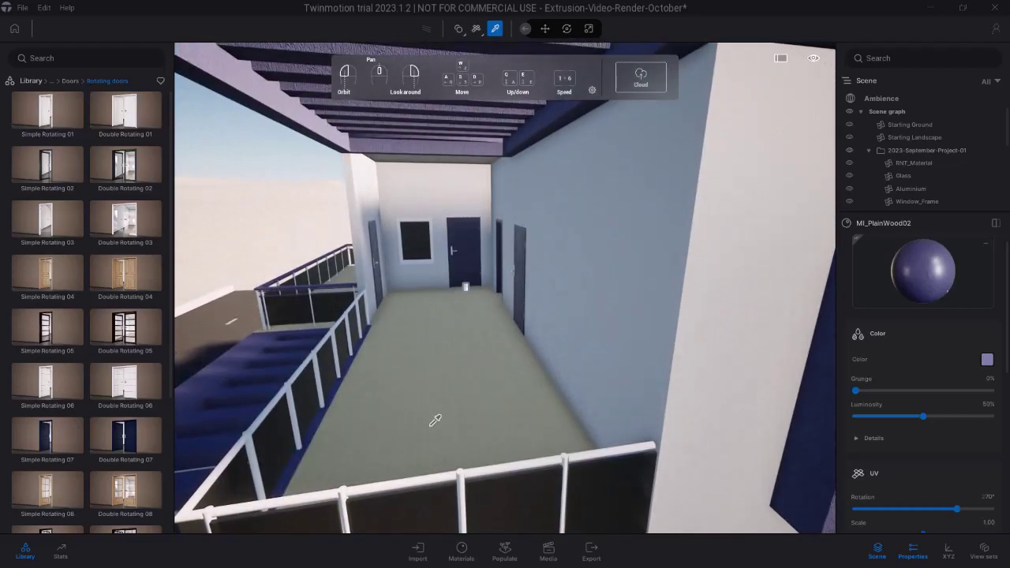
pyautogui.click(435, 420)
pyautogui.scroll(6, 435, 420)
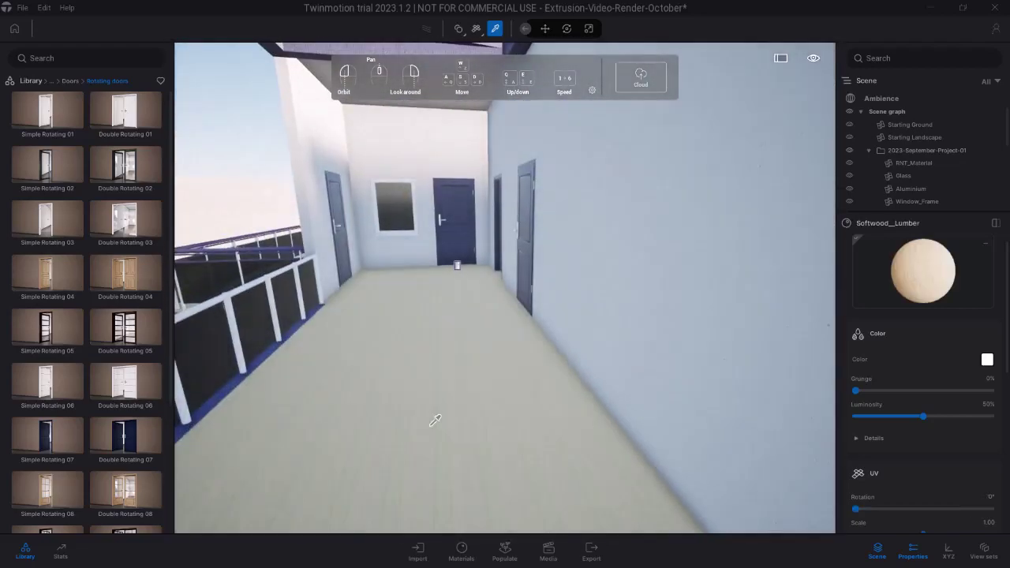
pyautogui.scroll(5, 435, 420)
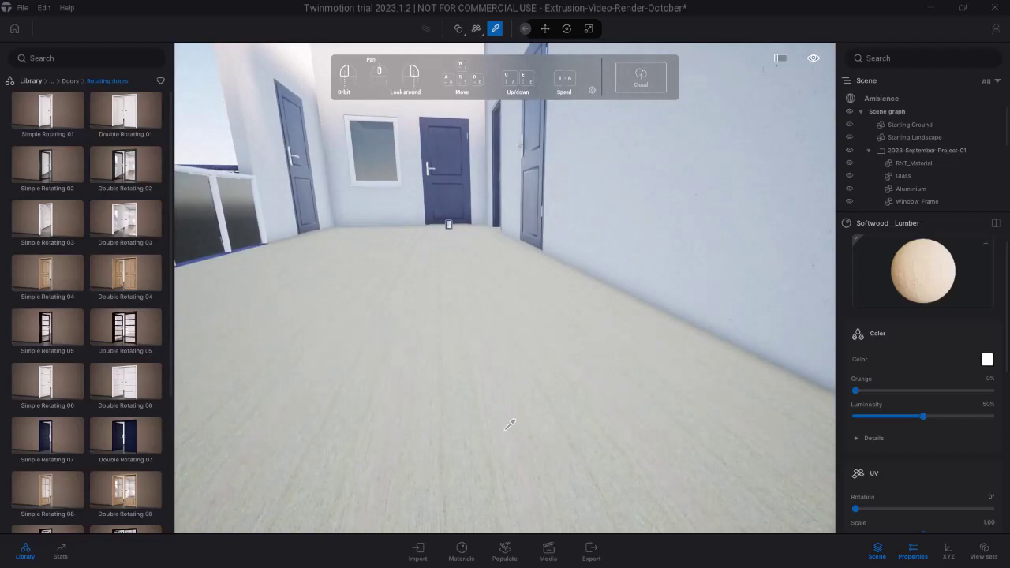
pyautogui.scroll(-4, 510, 424)
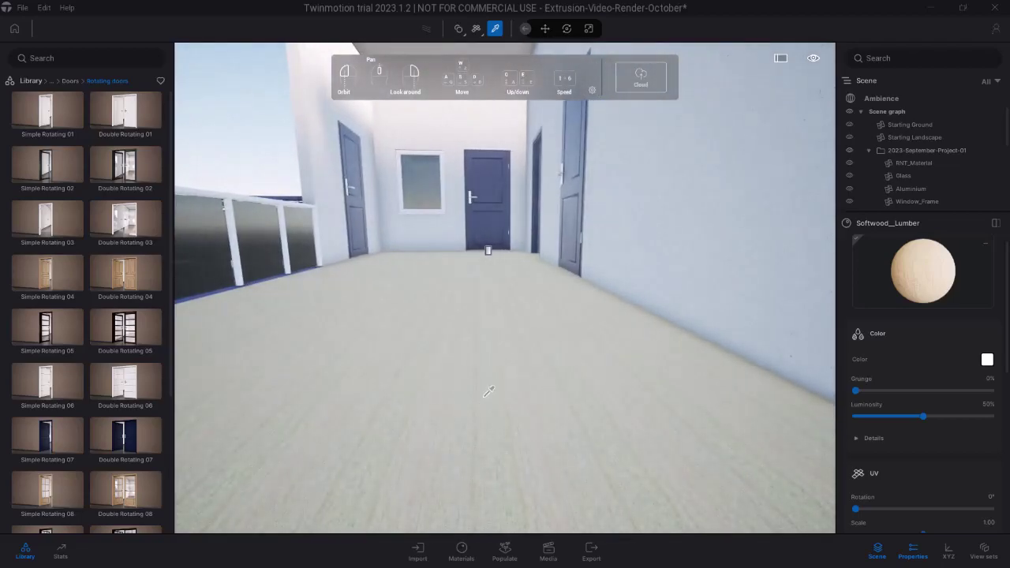
# Apply the Chestnut 02 C material from the Wood library to the upper terrace floor and set its scale to 10.00
pyautogui.click(31, 82)
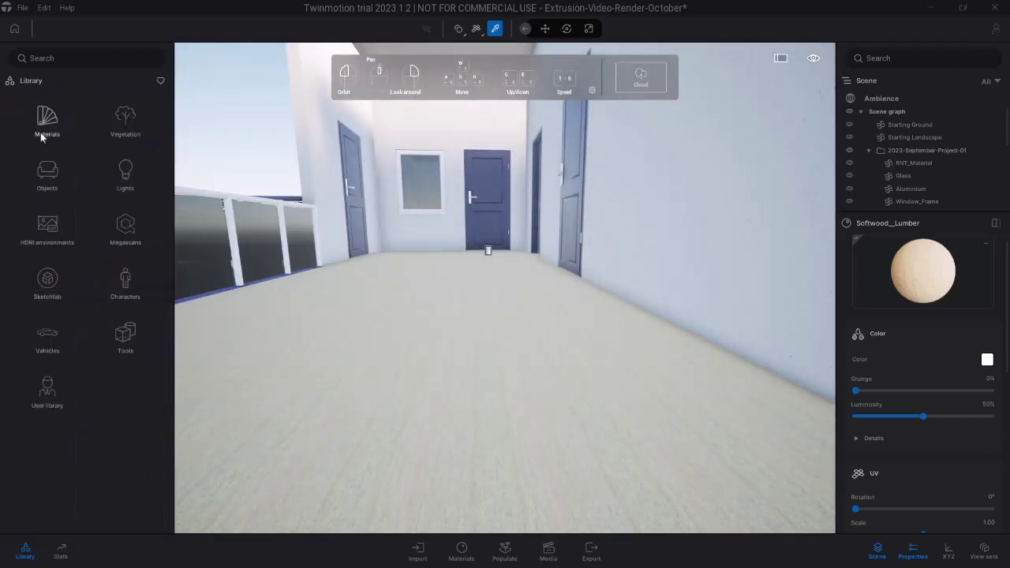
pyautogui.click(43, 125)
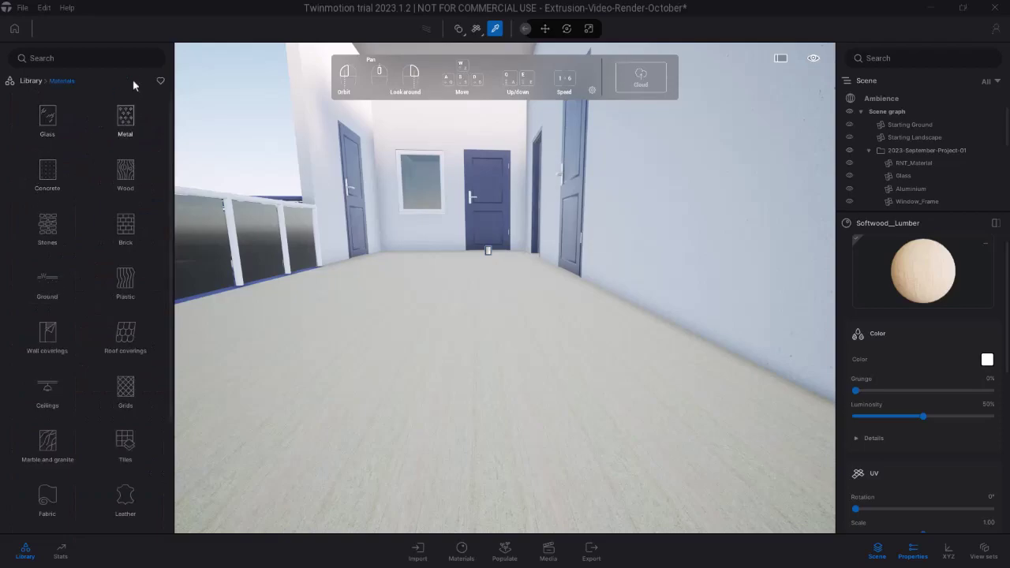
pyautogui.click(131, 169)
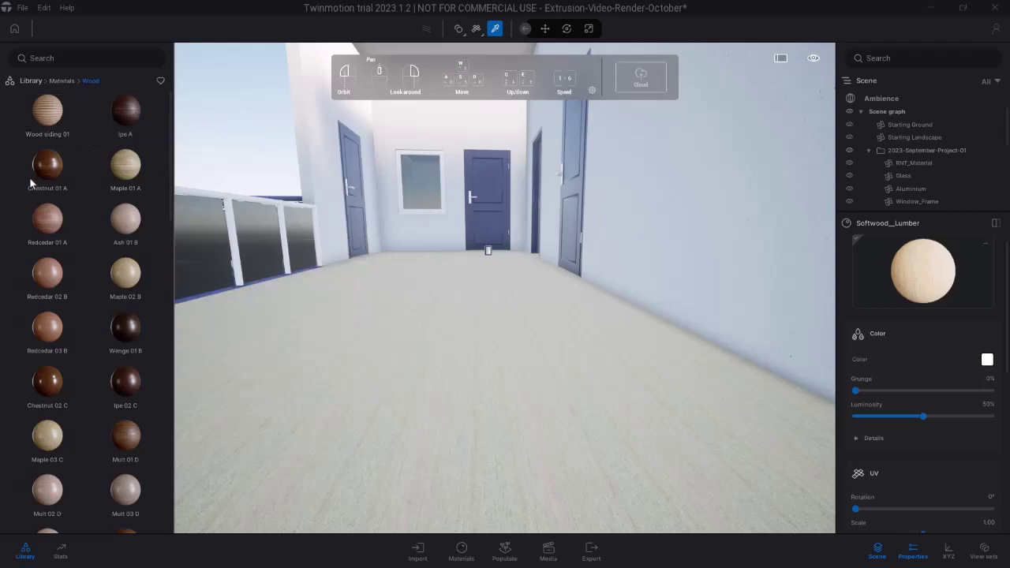
pyautogui.scroll(-1, 72, 266)
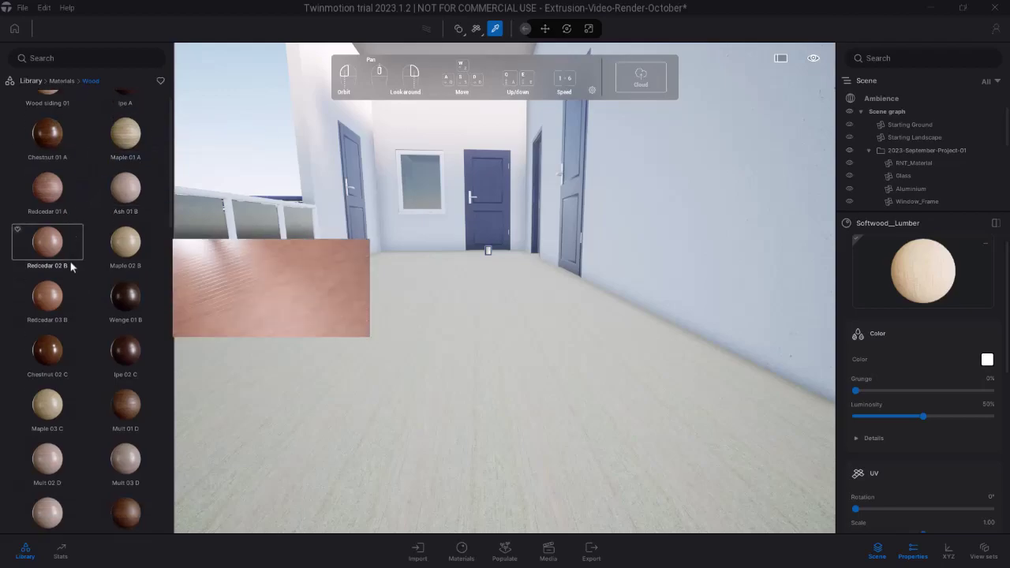
pyautogui.scroll(-2, 65, 322)
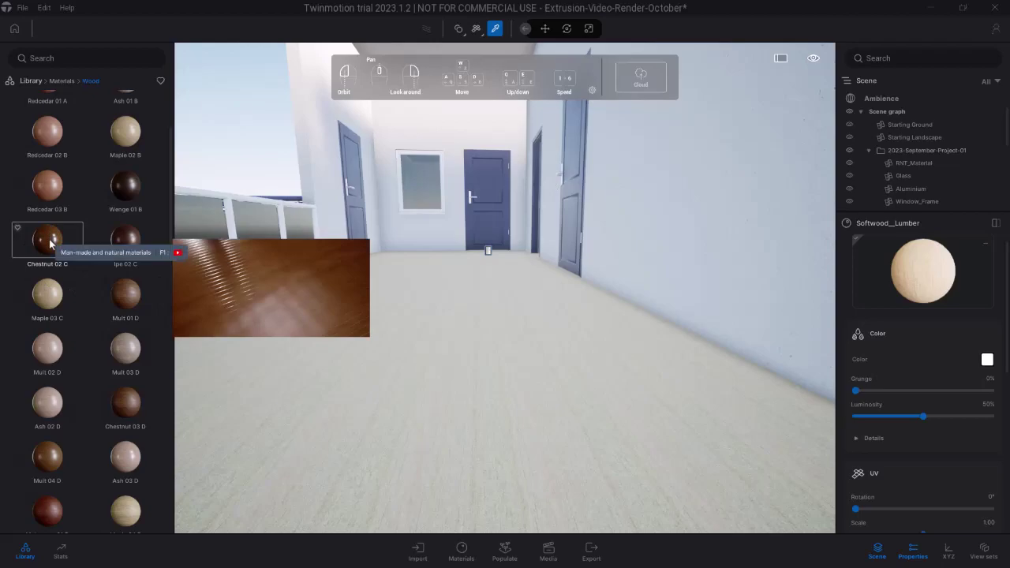
pyautogui.moveTo(50, 244); pyautogui.dragTo(224, 330)
pyautogui.moveTo(386, 344); pyautogui.dragTo(438, 347)
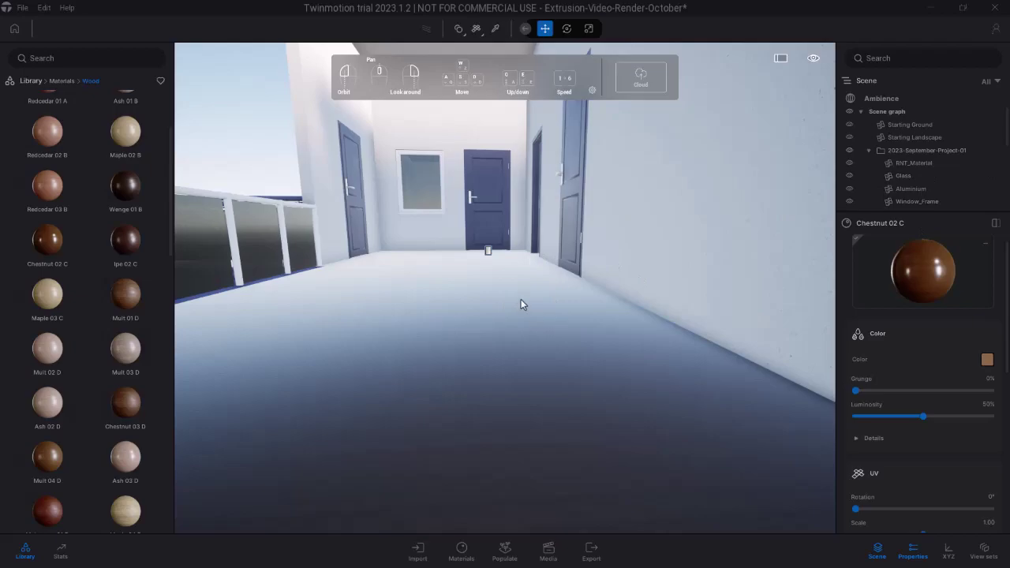
pyautogui.moveTo(520, 301); pyautogui.dragTo(537, 336)
pyautogui.scroll(-2, 897, 497)
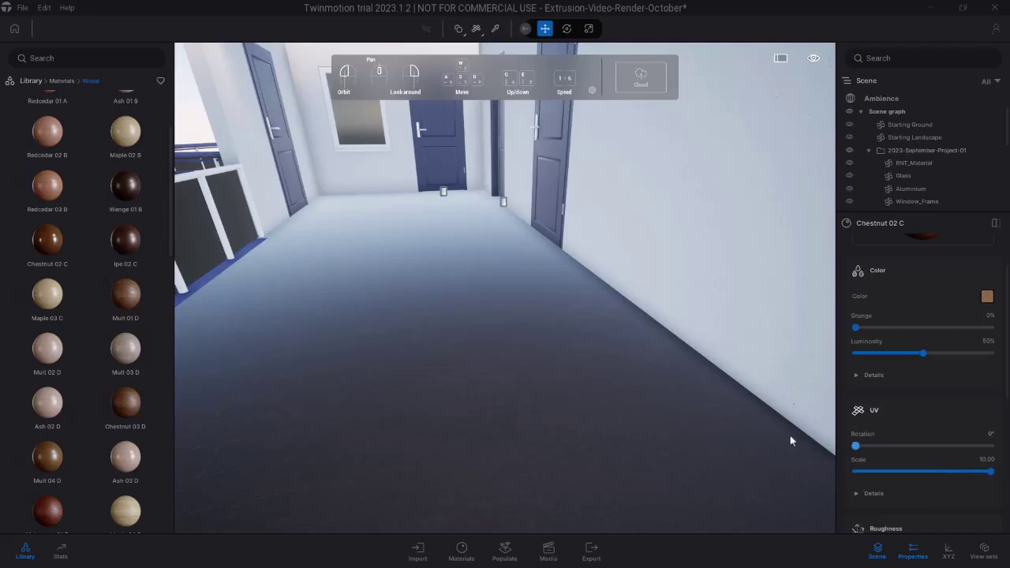
# Inspect the chestnut wood planks on the upper terrace floor and the same finish on the roof
pyautogui.scroll(3, 695, 422)
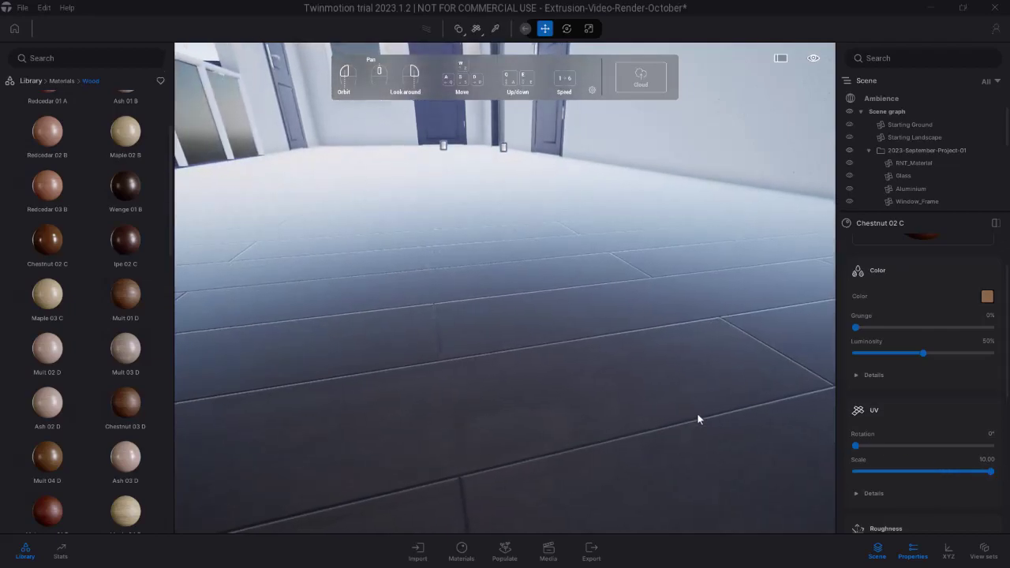
pyautogui.scroll(-3, 697, 412)
pyautogui.moveTo(697, 410); pyautogui.dragTo(666, 355, button='right')
pyautogui.press('s')
pyautogui.scroll(-6, 693, 418)
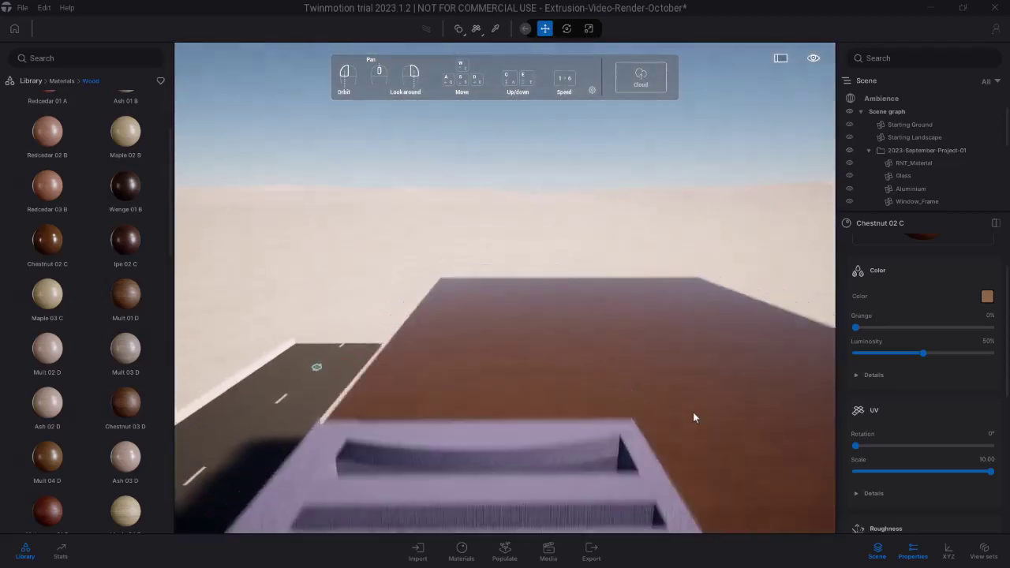
pyautogui.moveTo(668, 411); pyautogui.dragTo(777, 455, button='right')
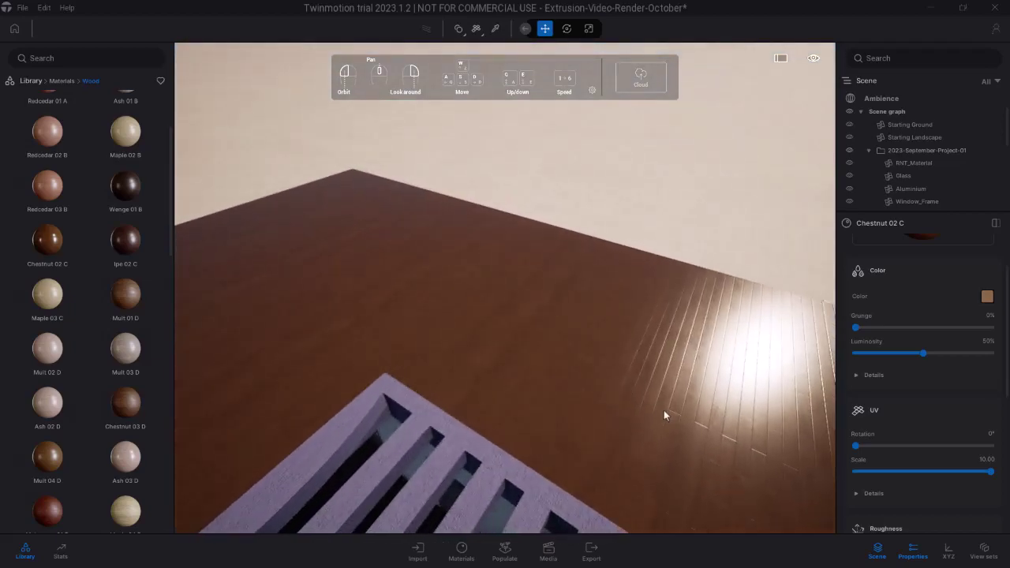
pyautogui.press('d')
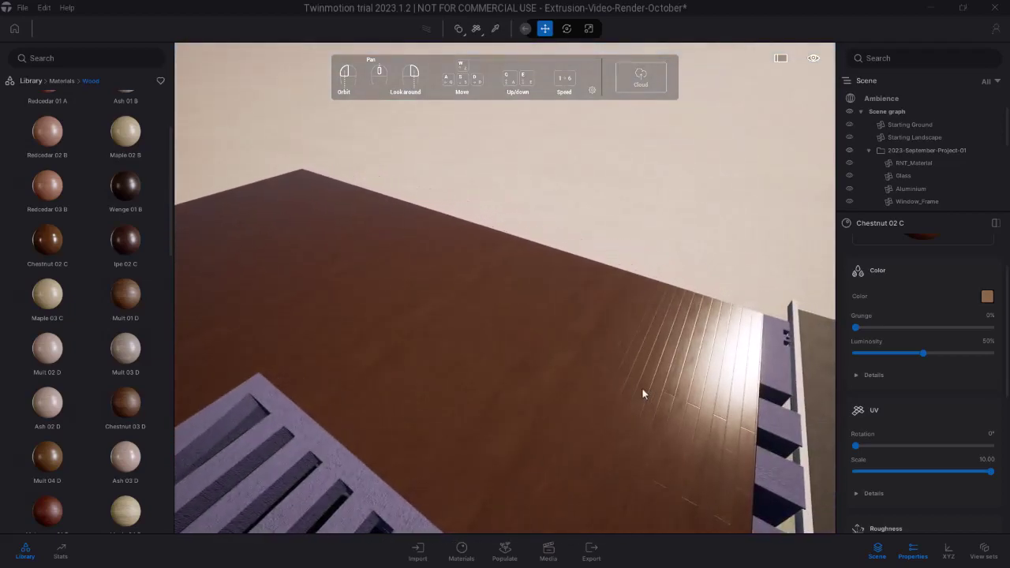
pyautogui.moveTo(642, 394); pyautogui.dragTo(576, 386)
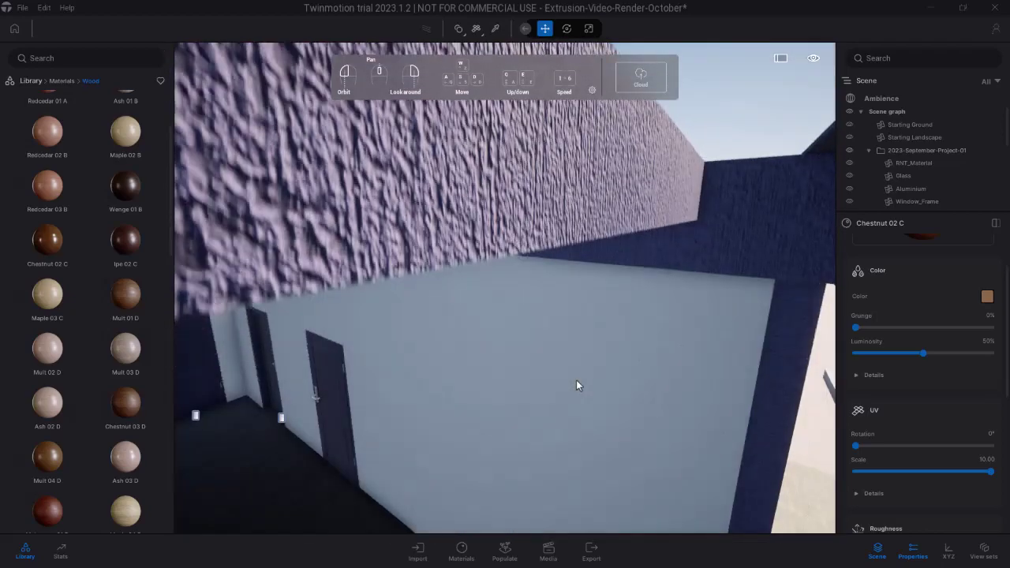
pyautogui.moveTo(576, 384); pyautogui.dragTo(520, 388)
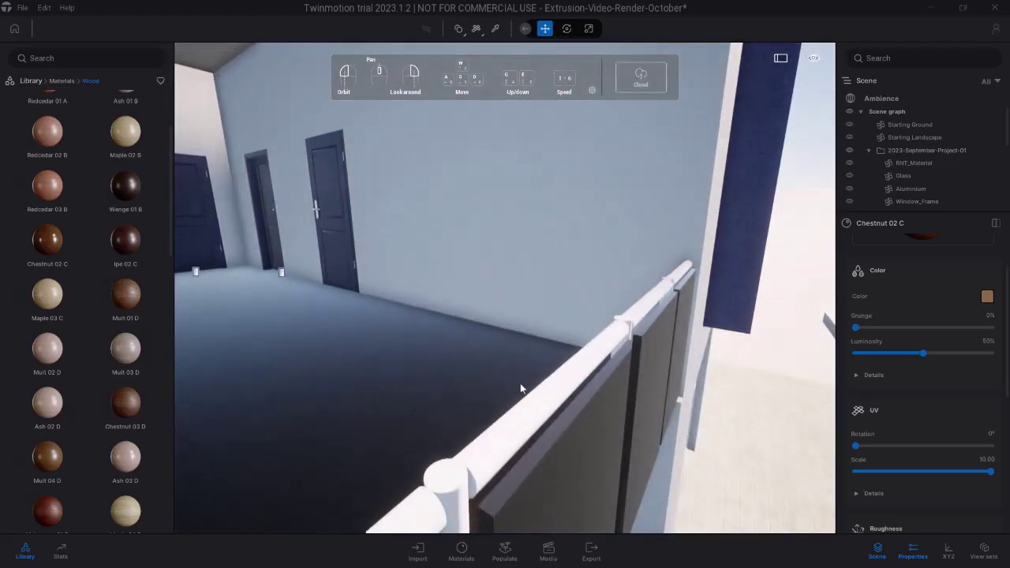
# Examine the open ground-floor room, its walls and door, and the whole house with the surrounding roads
pyautogui.moveTo(448, 360); pyautogui.dragTo(473, 359)
pyautogui.press('e')
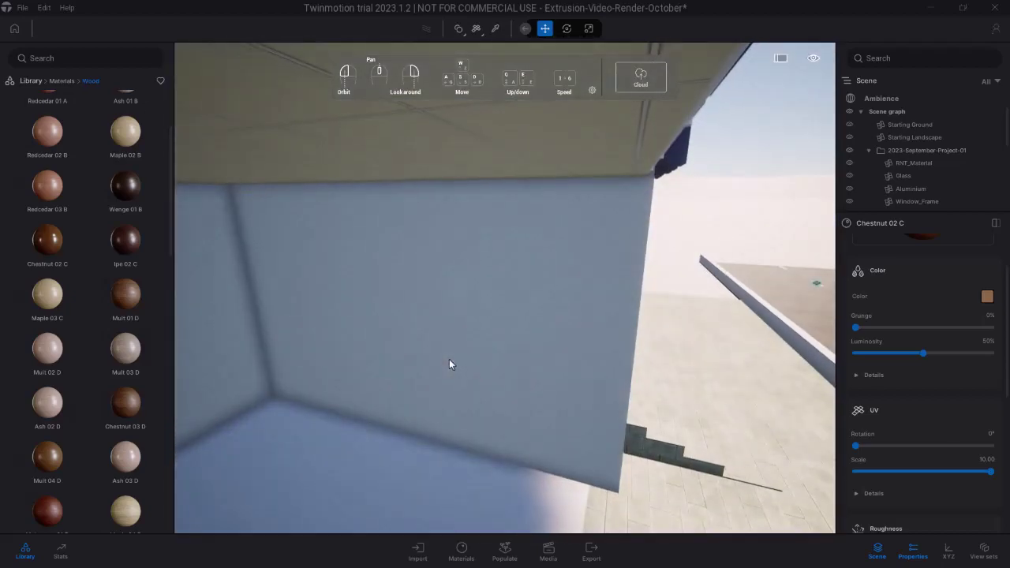
pyautogui.moveTo(493, 331); pyautogui.dragTo(375, 321, button='right')
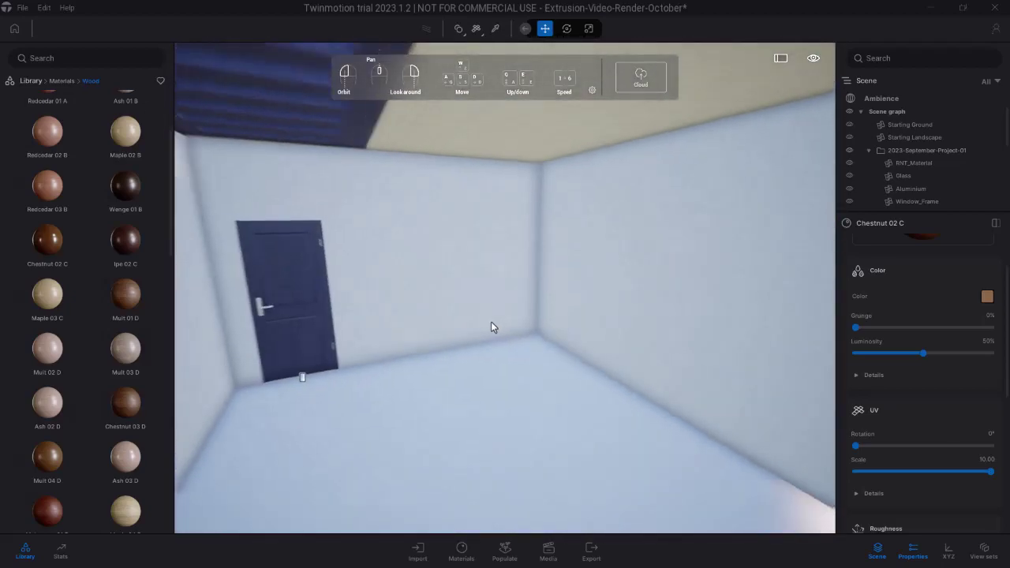
pyautogui.press('s')
pyautogui.press('d')
pyautogui.press('s')
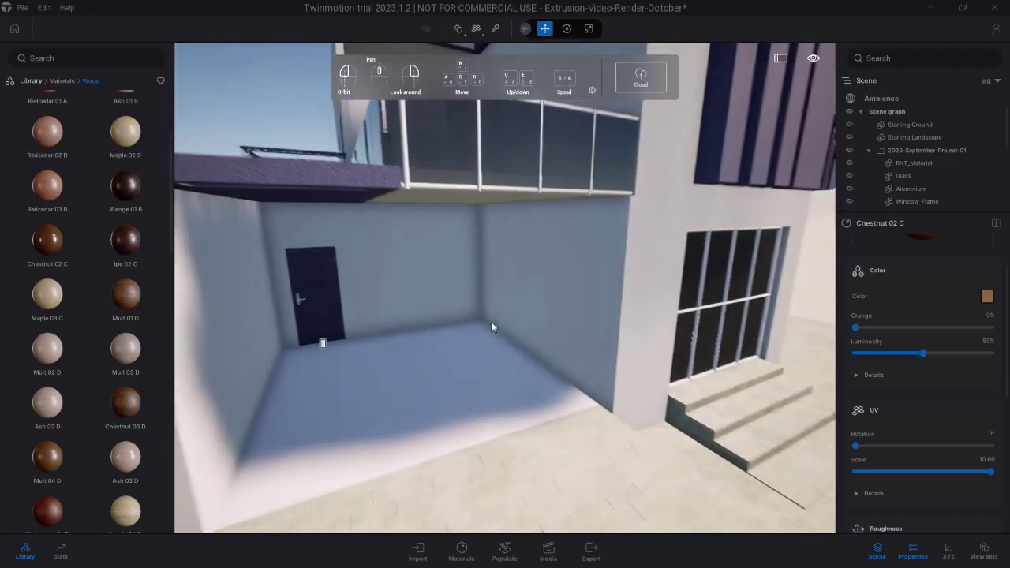
pyautogui.scroll(-6, 491, 322)
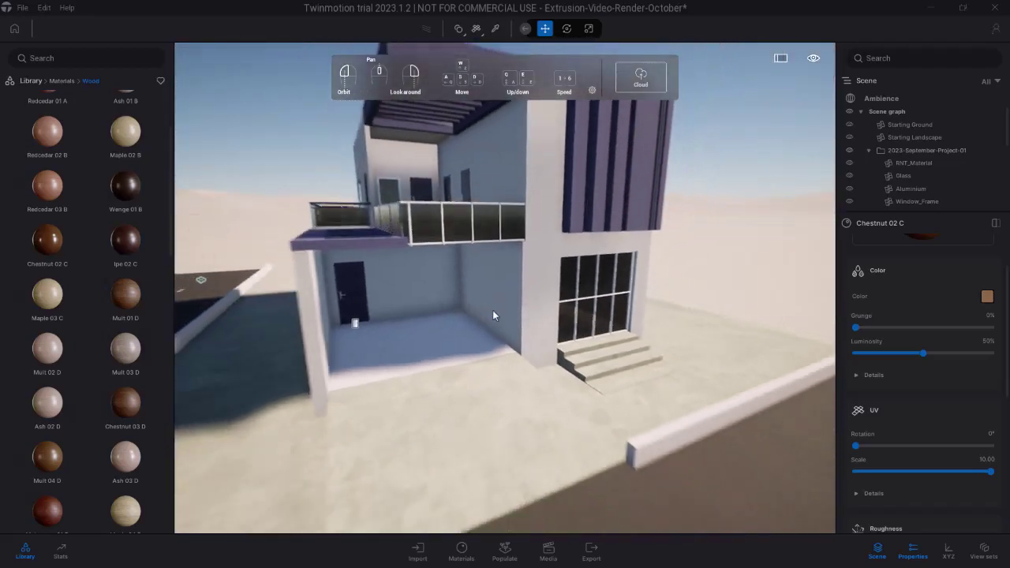
pyautogui.scroll(-8, 498, 315)
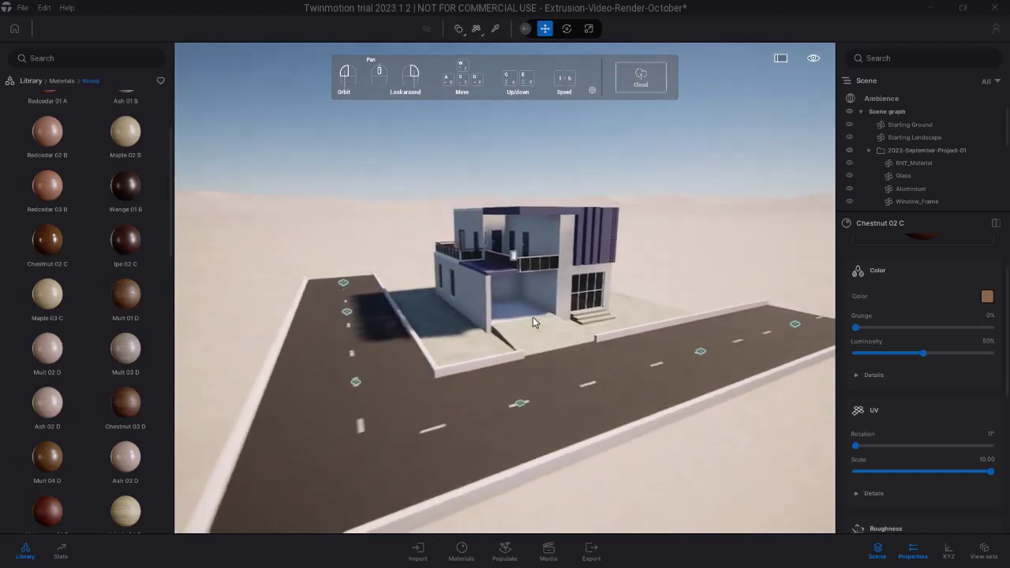
pyautogui.scroll(-4, 533, 319)
pyautogui.moveTo(533, 319); pyautogui.dragTo(491, 345)
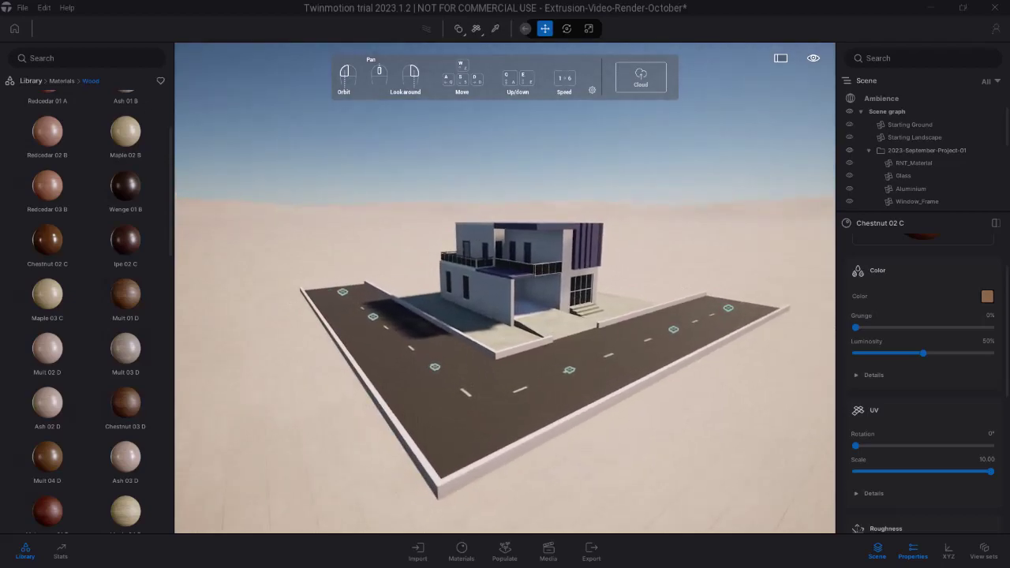
# Add the Rocky grasslands landscape from the Vegetation library to the scene
pyautogui.click(31, 81)
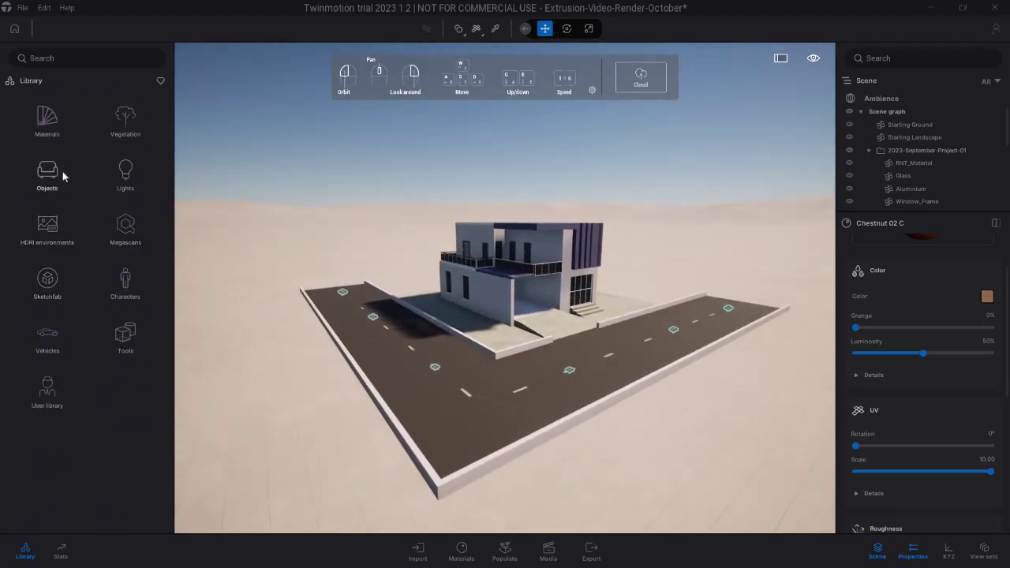
pyautogui.click(131, 124)
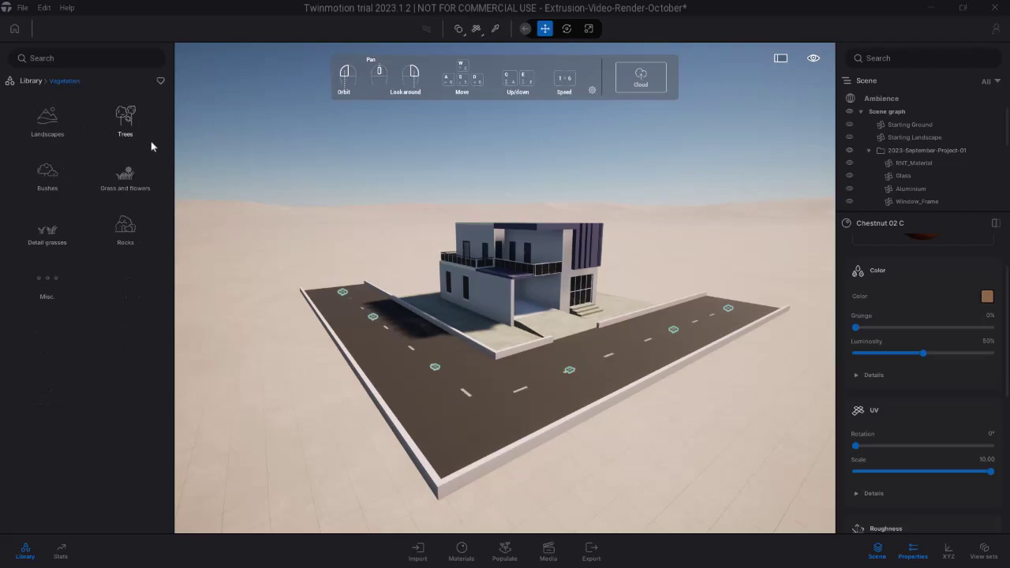
pyautogui.click(52, 123)
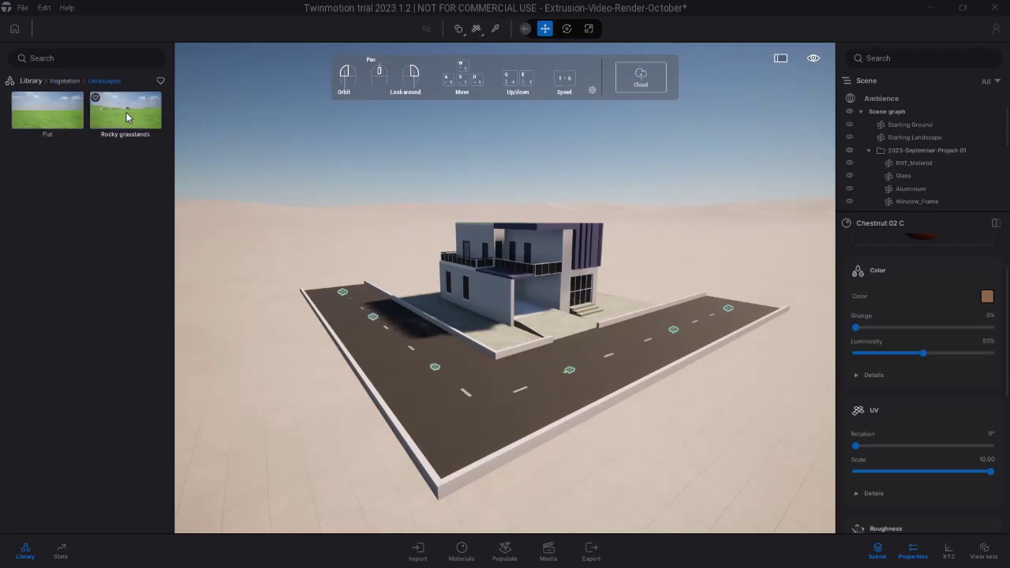
pyautogui.moveTo(126, 113); pyautogui.dragTo(263, 189)
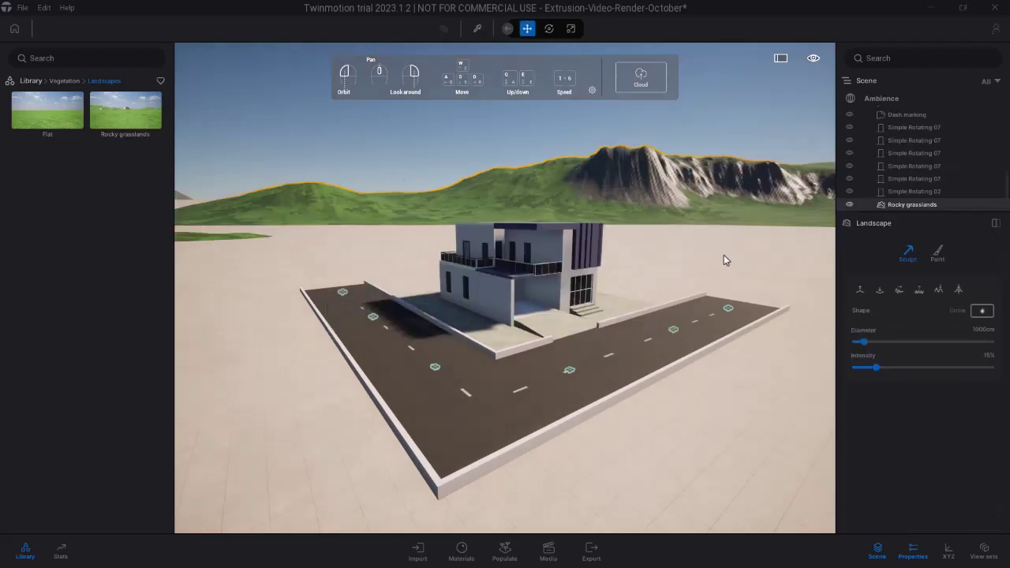
# Hide the Starting Ground object so that the grass terrain surrounds the house and roads
pyautogui.press('d')
pyautogui.press('s')
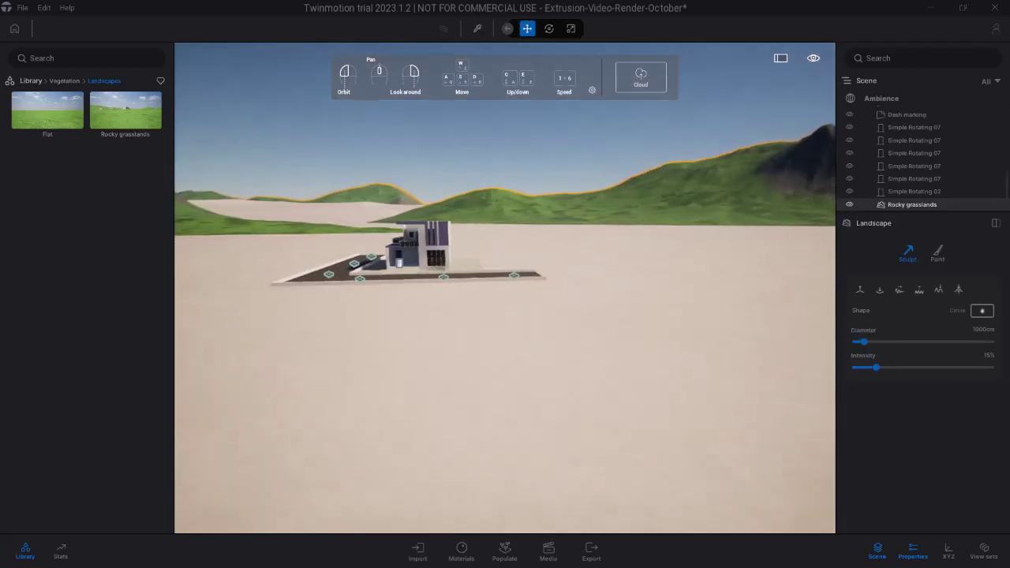
pyautogui.press('w')
pyautogui.press('s')
pyautogui.moveTo(524, 225); pyautogui.dragTo(537, 228, button='right')
pyautogui.press('w')
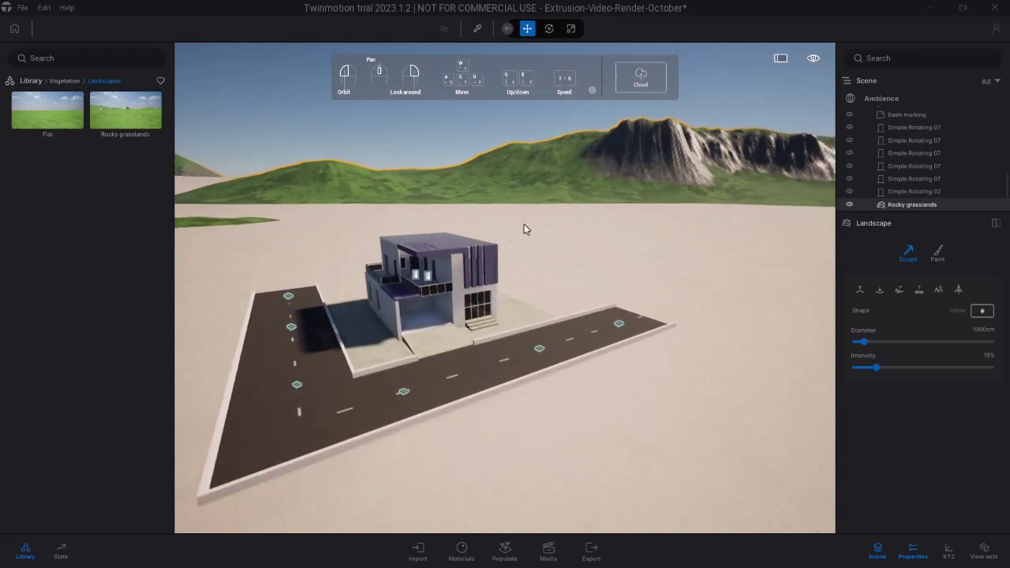
pyautogui.moveTo(669, 331)
pyautogui.mouseDown()
pyautogui.moveTo(588, 336)
pyautogui.moveTo(669, 329)
pyautogui.mouseUp()
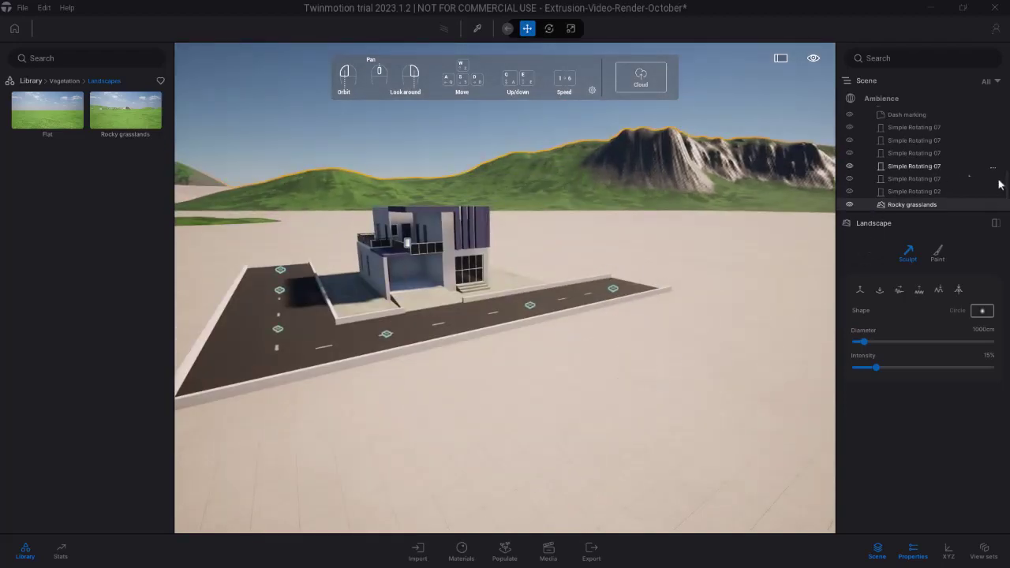
pyautogui.click(882, 99)
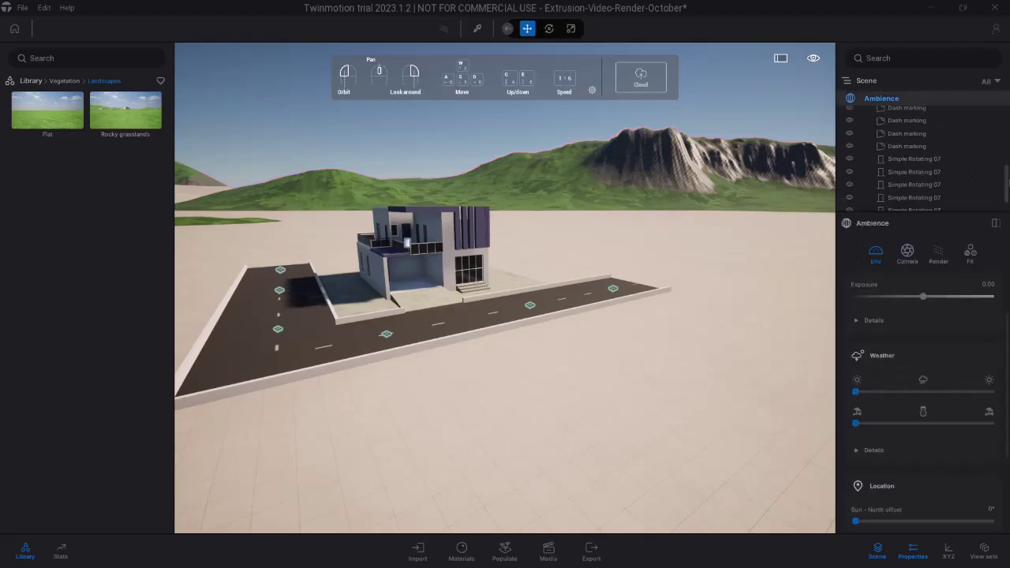
pyautogui.scroll(5, 1006, 185)
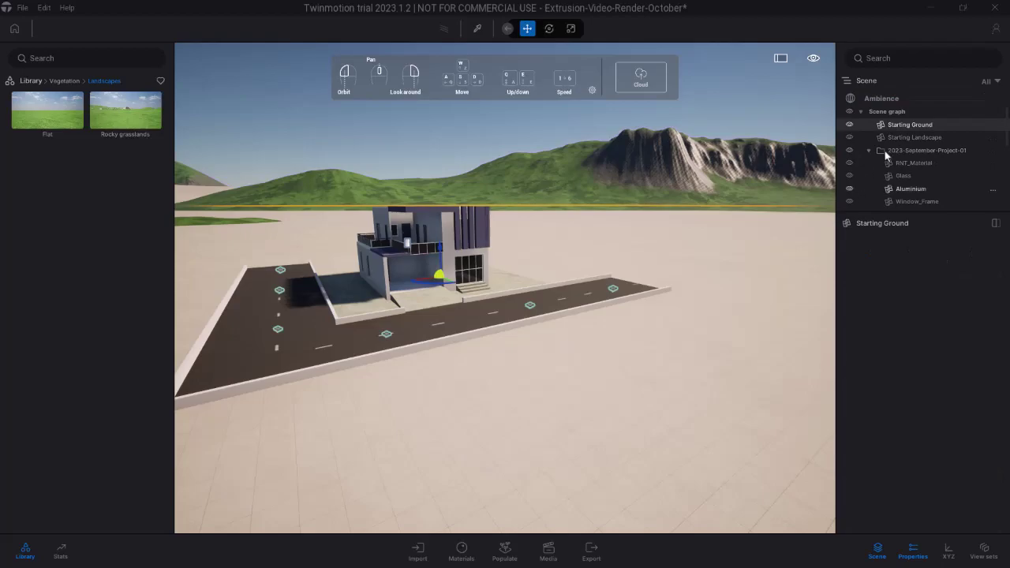
pyautogui.click(850, 126)
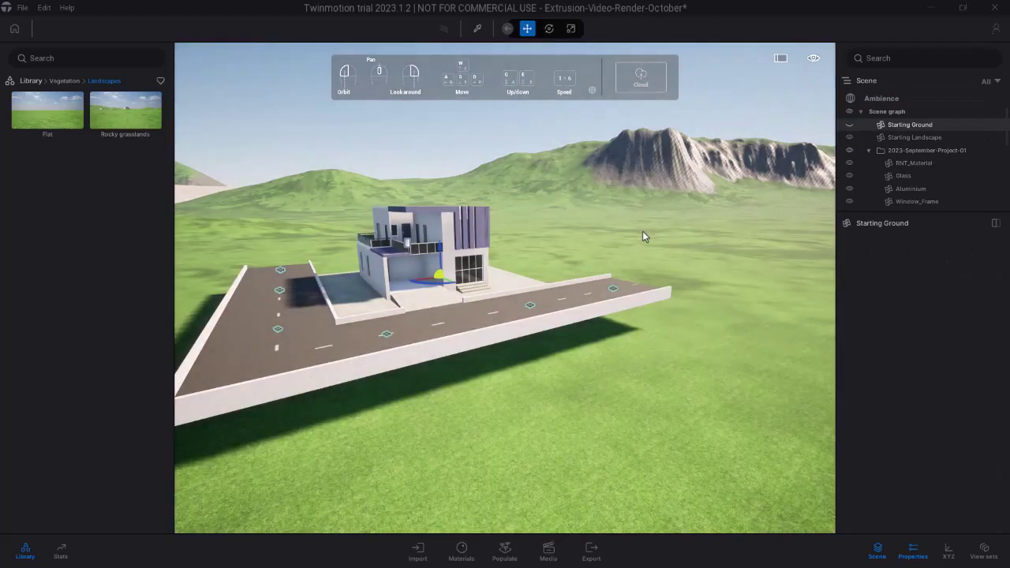
# Select the Starting Landscape and raise it slightly along the vertical axis
pyautogui.moveTo(642, 230)
pyautogui.mouseDown()
pyautogui.moveTo(552, 243)
pyautogui.moveTo(579, 274)
pyautogui.moveTo(521, 221)
pyautogui.moveTo(490, 257)
pyautogui.moveTo(686, 254)
pyautogui.moveTo(643, 248)
pyautogui.mouseUp()
pyautogui.click(914, 137)
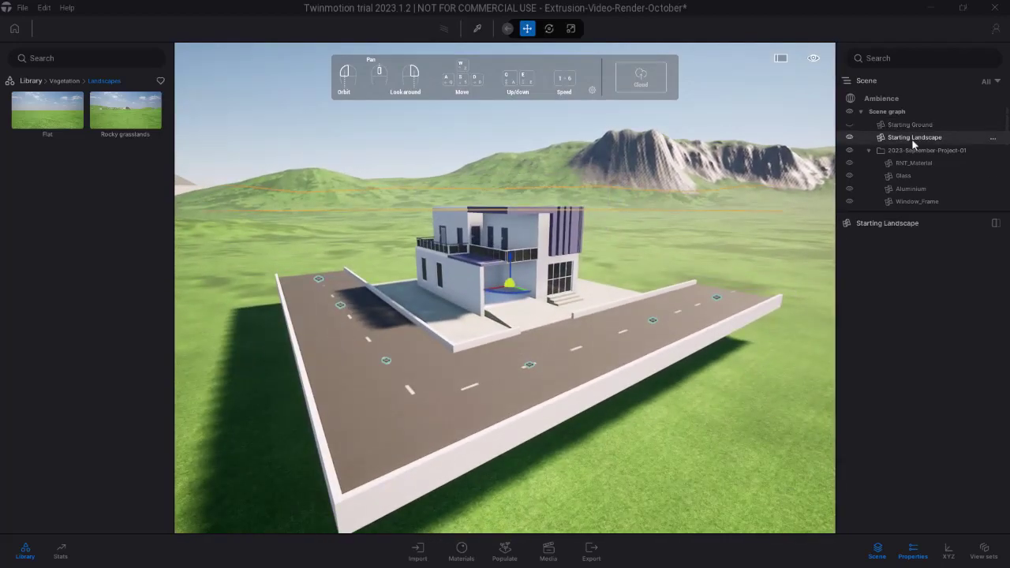
pyautogui.moveTo(512, 260); pyautogui.dragTo(512, 252)
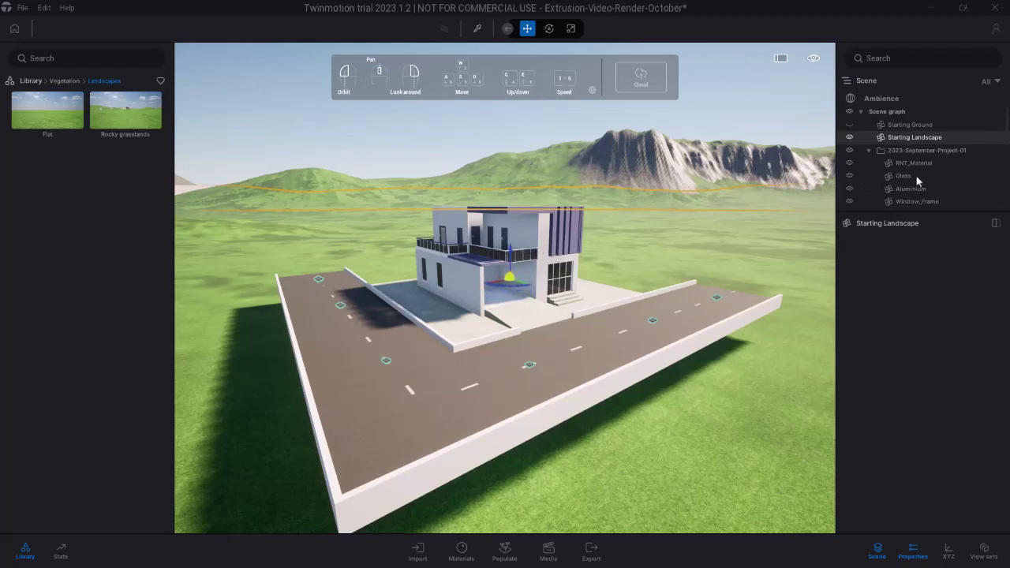
# Collapse the 2023-September-Project-01 group, select the Rocky grasslands landscape and focus the view on the whole terrain
pyautogui.click(869, 150)
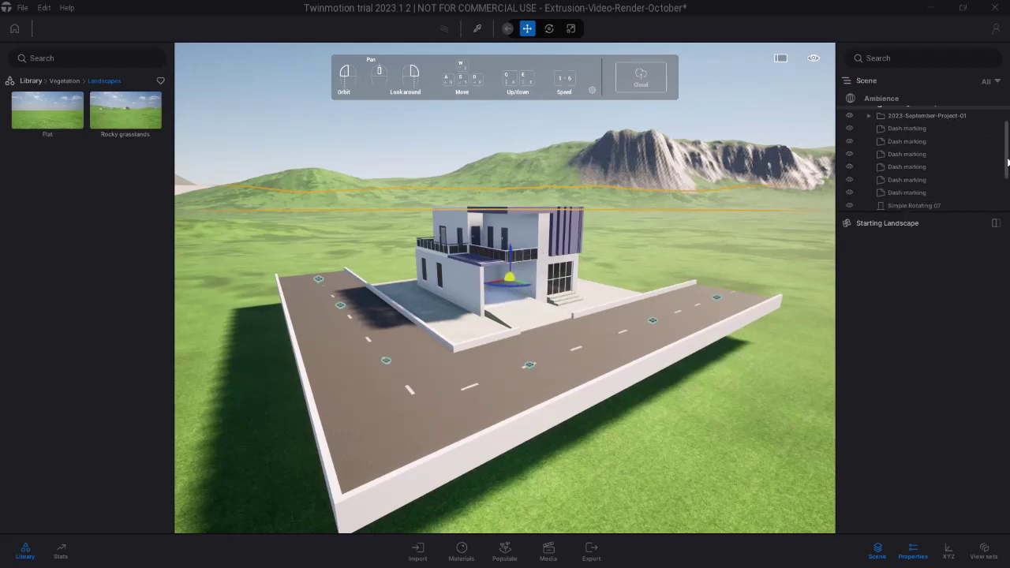
pyautogui.scroll(-5, 940, 185)
pyautogui.click(946, 205)
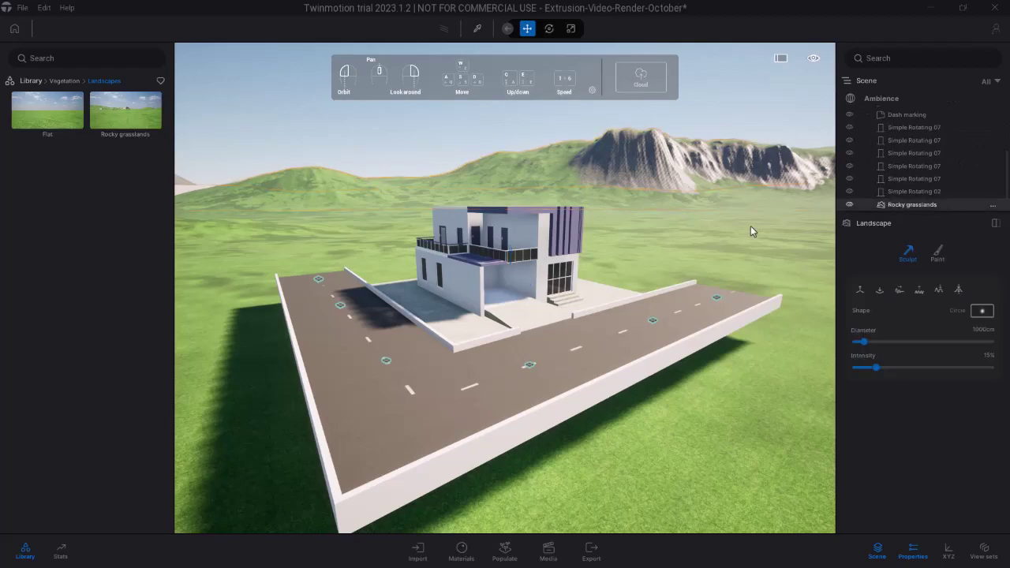
pyautogui.press('d')
pyautogui.moveTo(687, 227)
pyautogui.mouseDown(button='right')
pyautogui.moveTo(624, 224)
pyautogui.moveTo(686, 227)
pyautogui.mouseUp(button='right')
pyautogui.press('a')
pyautogui.press('f')
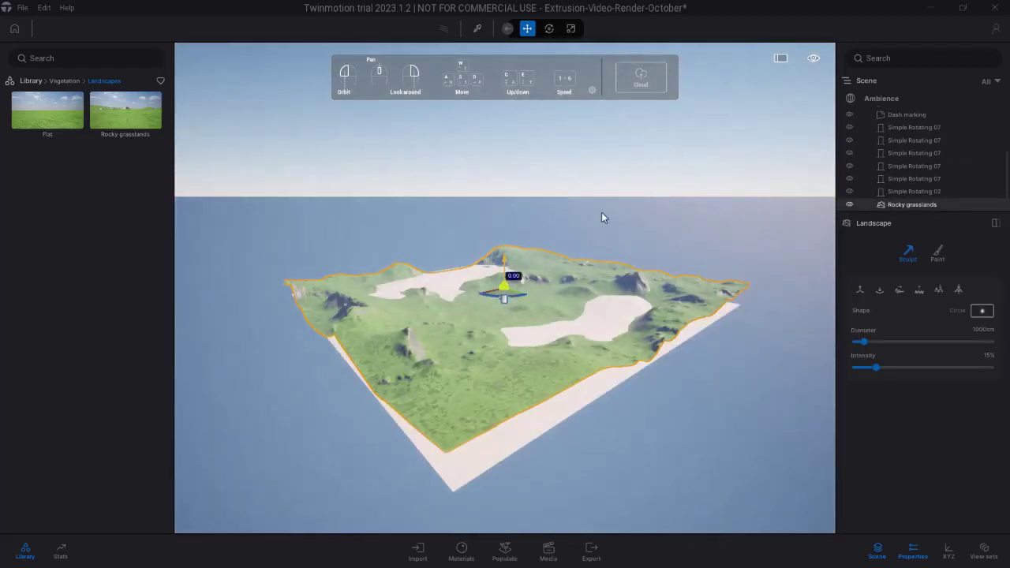
pyautogui.moveTo(598, 186); pyautogui.dragTo(587, 261, button='right')
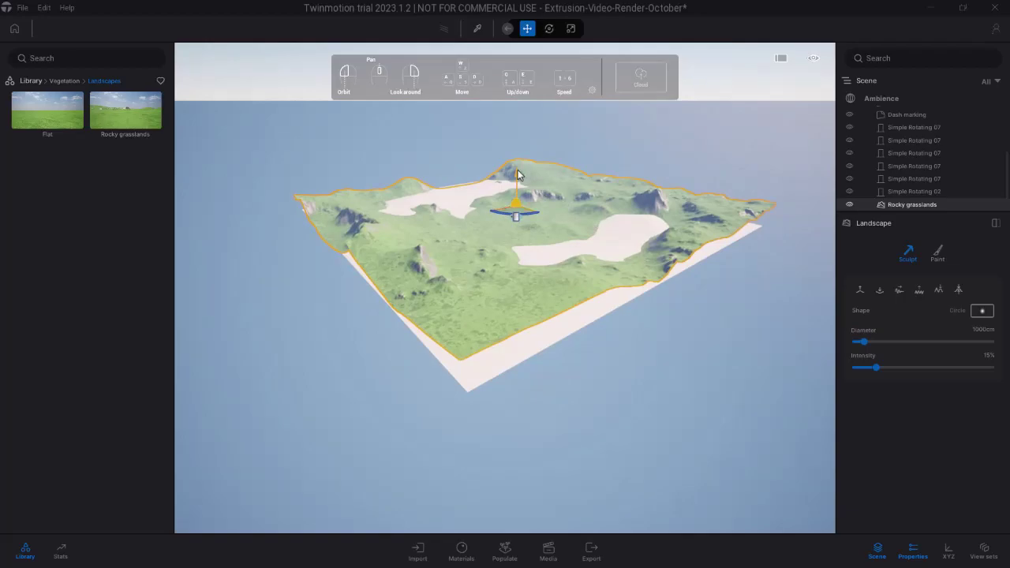
# Select the Simple Rotating 02 door and focus the view on it to return to the house
pyautogui.click(909, 191)
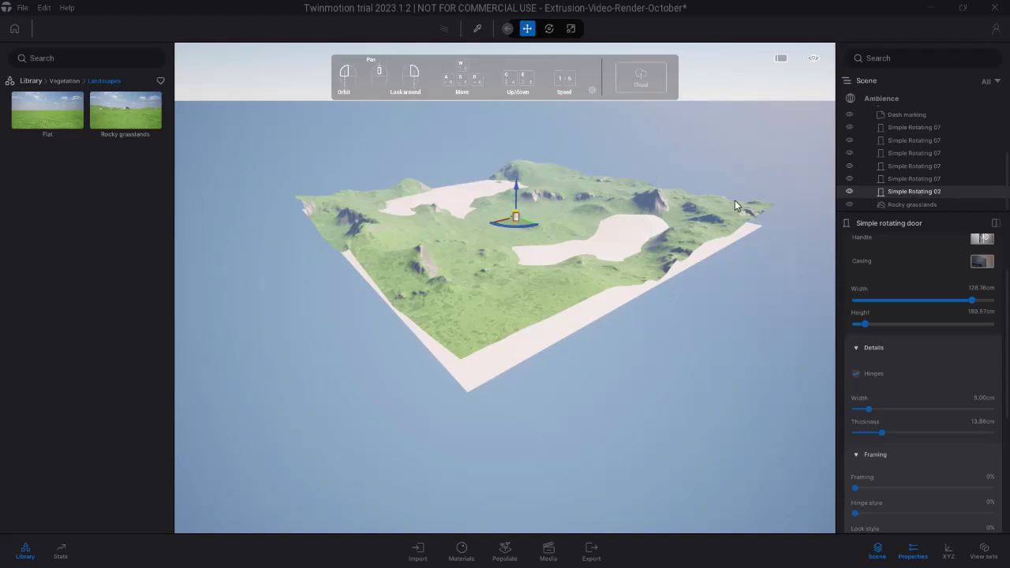
pyautogui.press('f')
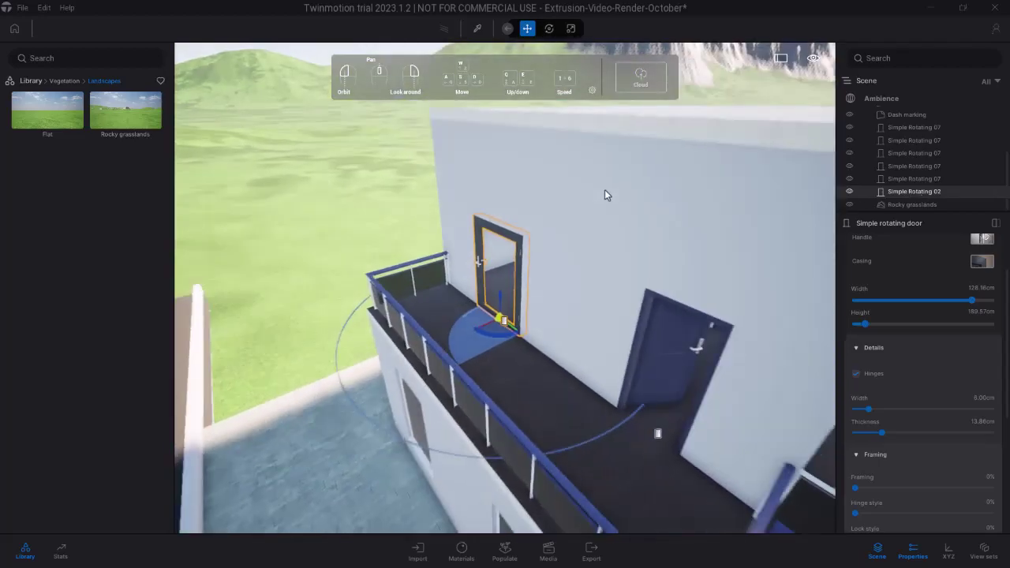
pyautogui.scroll(-6, 604, 191)
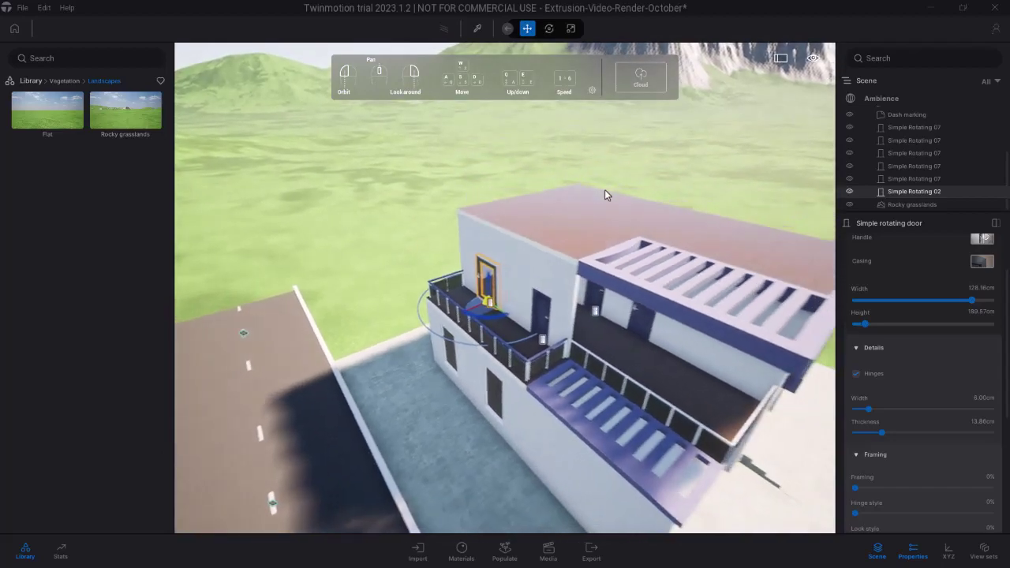
# Select the Rocky grasslands landscape for sculpting the ground around the floating road slab
pyautogui.press('s')
pyautogui.press('e')
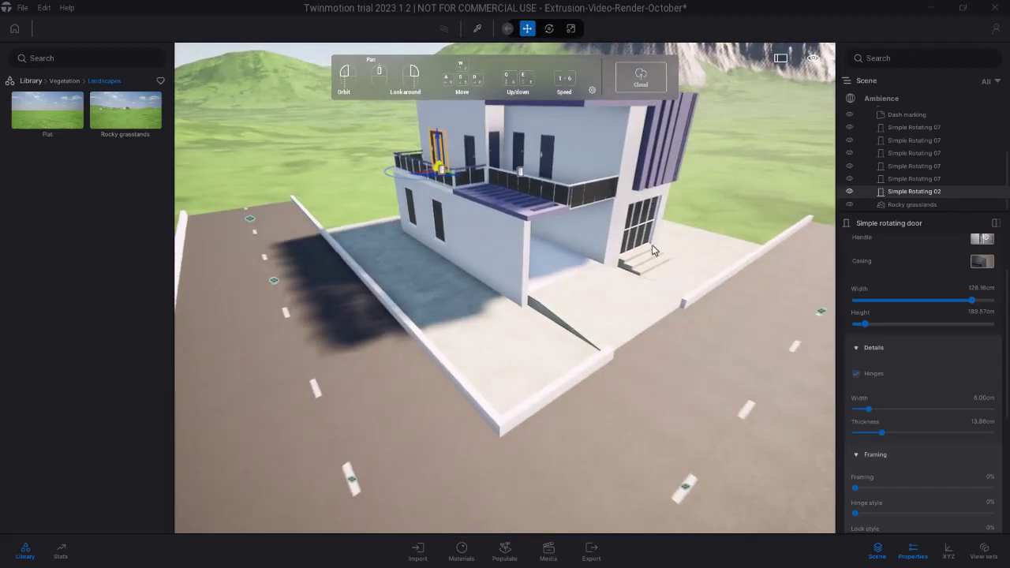
pyautogui.press('s')
pyautogui.press('d')
pyautogui.moveTo(658, 280); pyautogui.dragTo(778, 221)
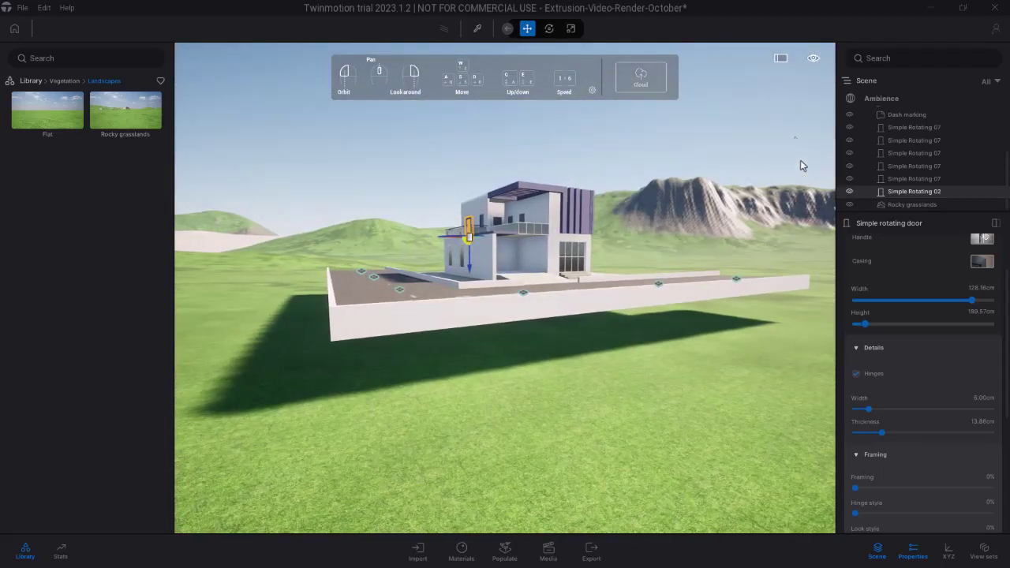
pyautogui.click(909, 205)
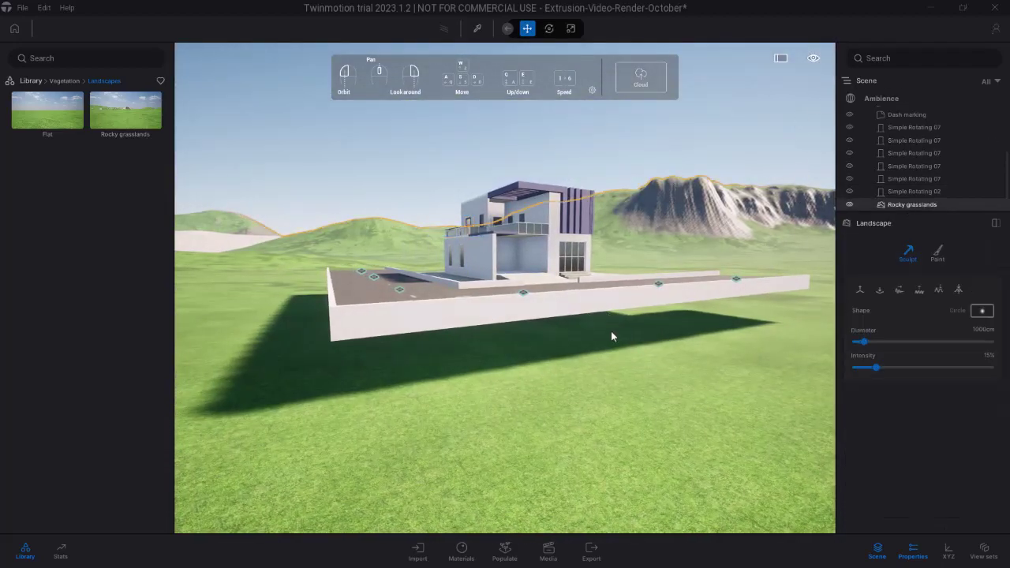
pyautogui.moveTo(648, 348); pyautogui.dragTo(489, 385, button='right')
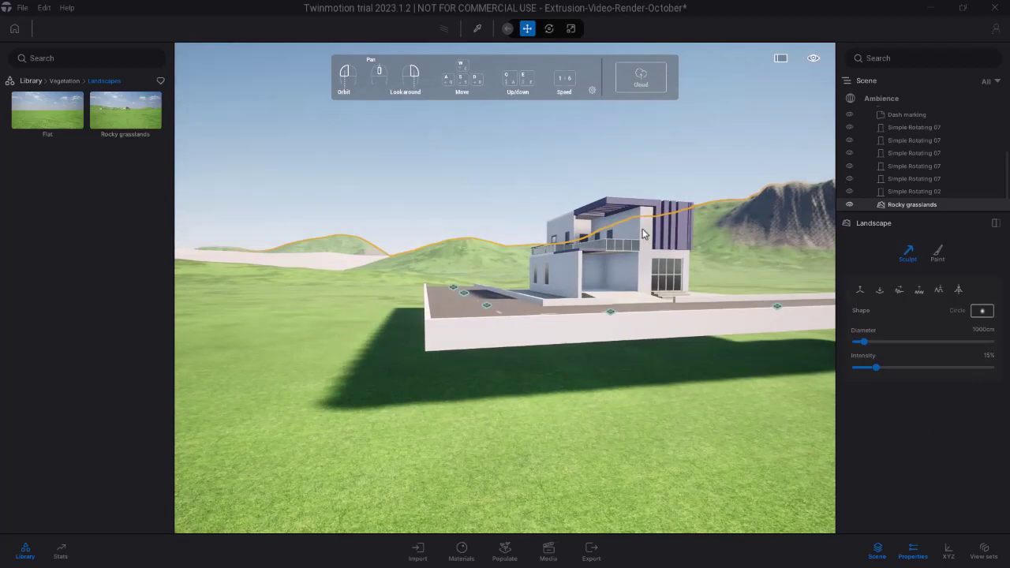
# Raise the terrain beneath the slab's corner using a circular sculpt brush 2020 cm in diameter, and undo the last stroke
pyautogui.click(860, 290)
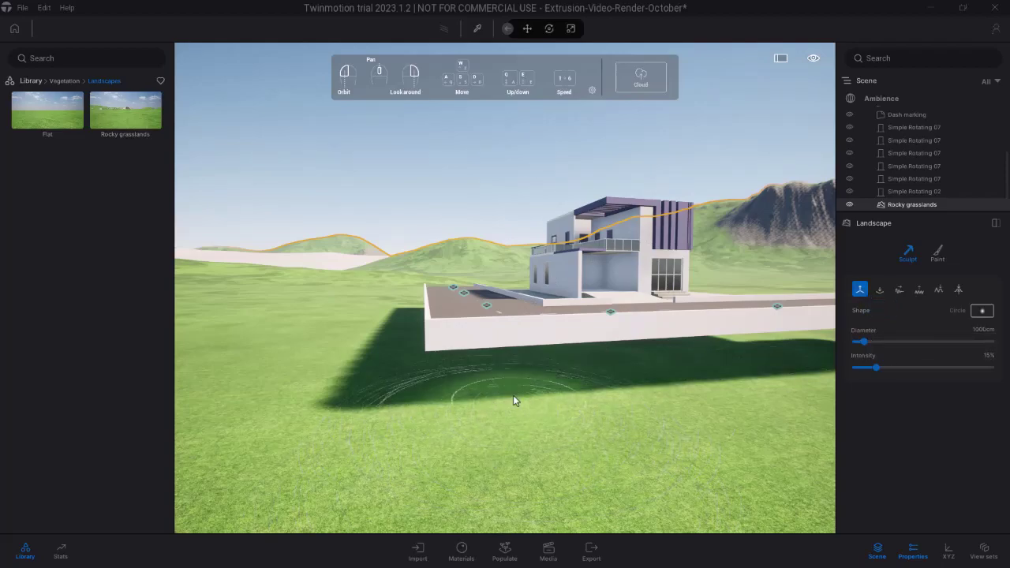
pyautogui.moveTo(863, 341); pyautogui.dragTo(876, 341)
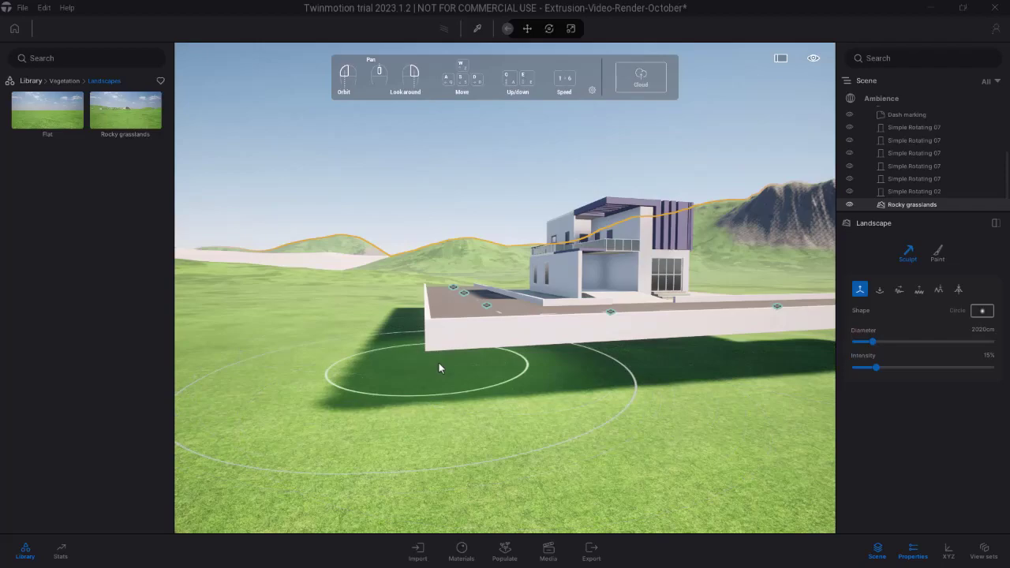
pyautogui.moveTo(515, 365)
pyautogui.mouseDown()
pyautogui.moveTo(412, 370)
pyautogui.moveTo(394, 347)
pyautogui.moveTo(400, 327)
pyautogui.mouseUp()
pyautogui.hotkey('ctrl', 'z')
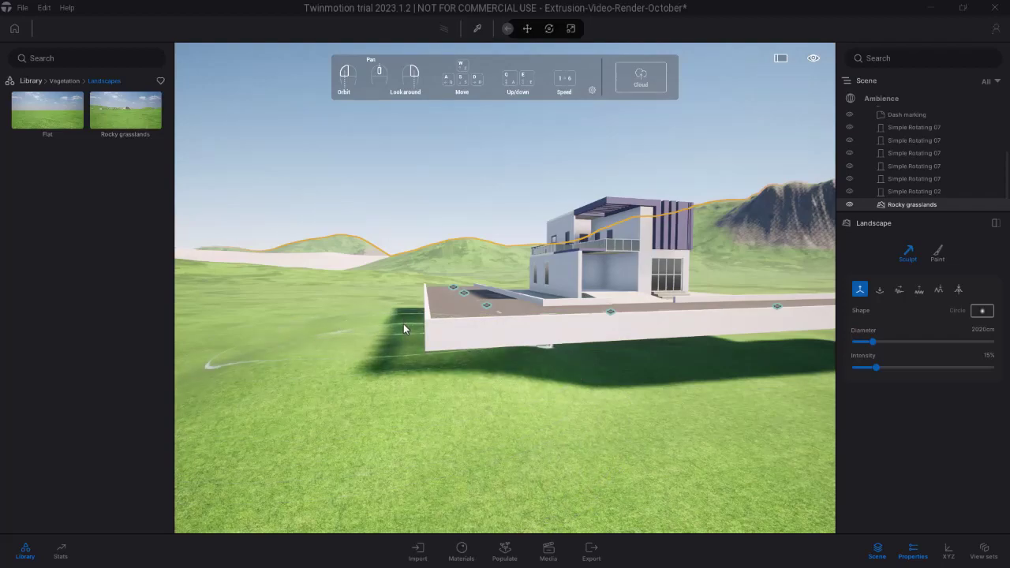
# Raise the terrain alongside the road slab with the sculpt brush to close the gap beneath its outer edges
pyautogui.press('a')
pyautogui.moveTo(411, 326); pyautogui.dragTo(386, 344, button='right')
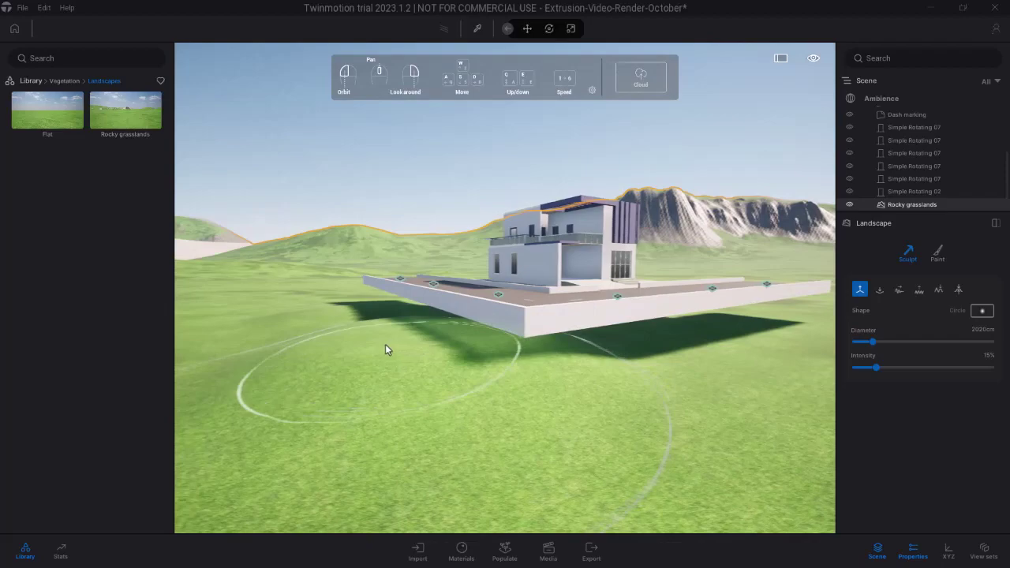
pyautogui.moveTo(385, 350); pyautogui.dragTo(442, 323)
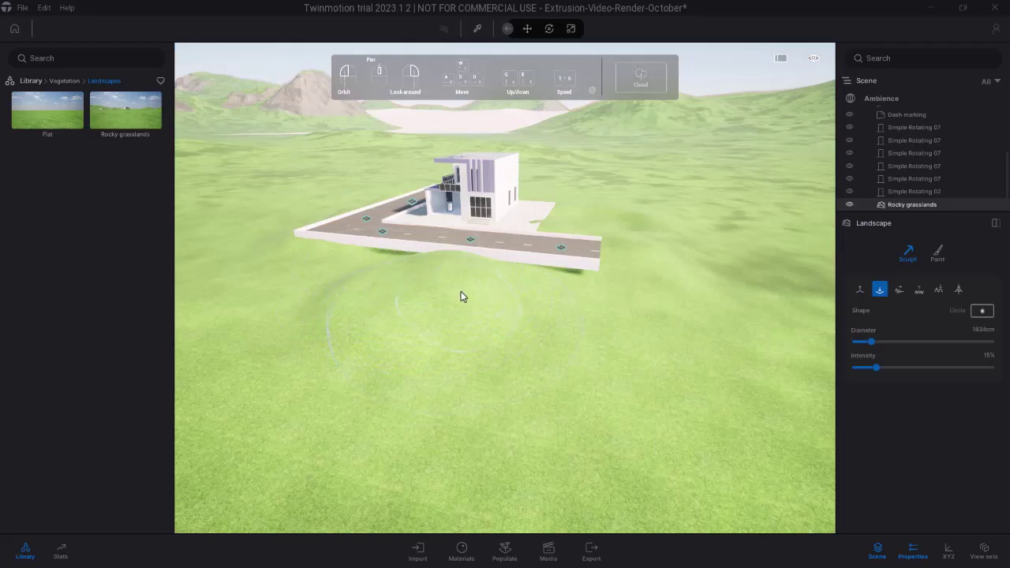
pyautogui.press('shift')
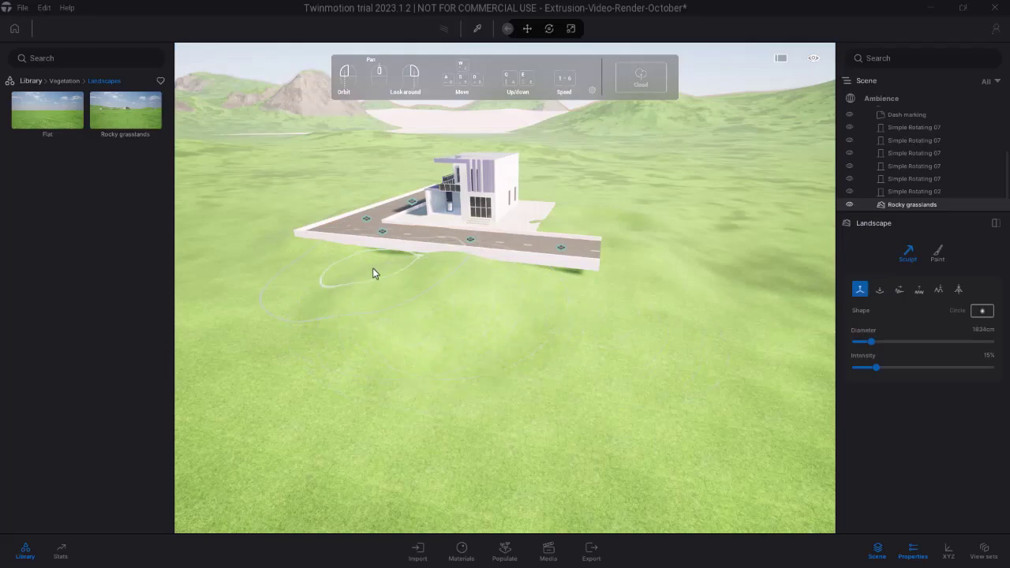
# Raise the remaining low ground along the slab's front edge and around its corners with a smaller sculpt brush
pyautogui.press('d')
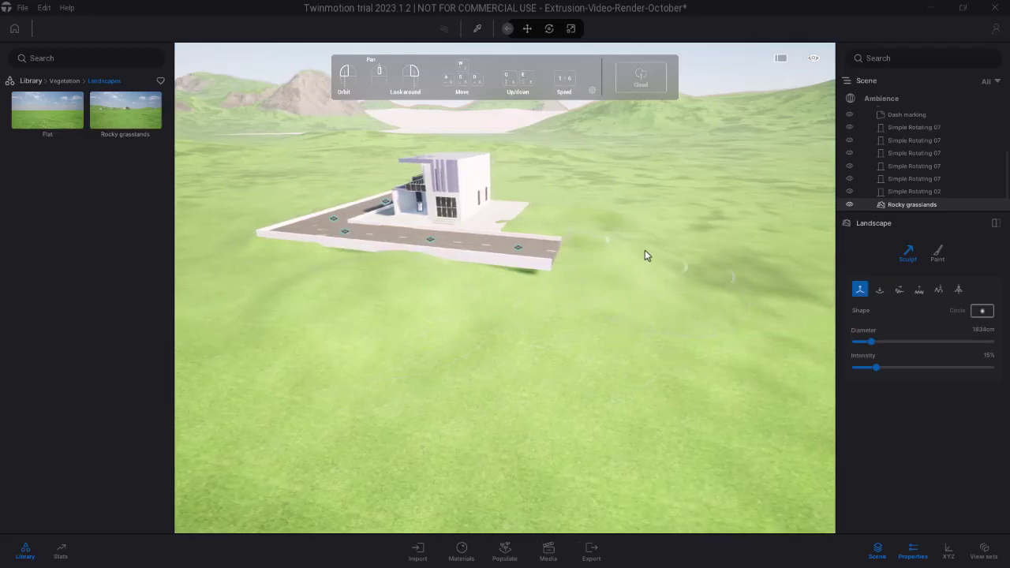
pyautogui.moveTo(645, 251); pyautogui.dragTo(550, 221, button='right')
pyautogui.press('d')
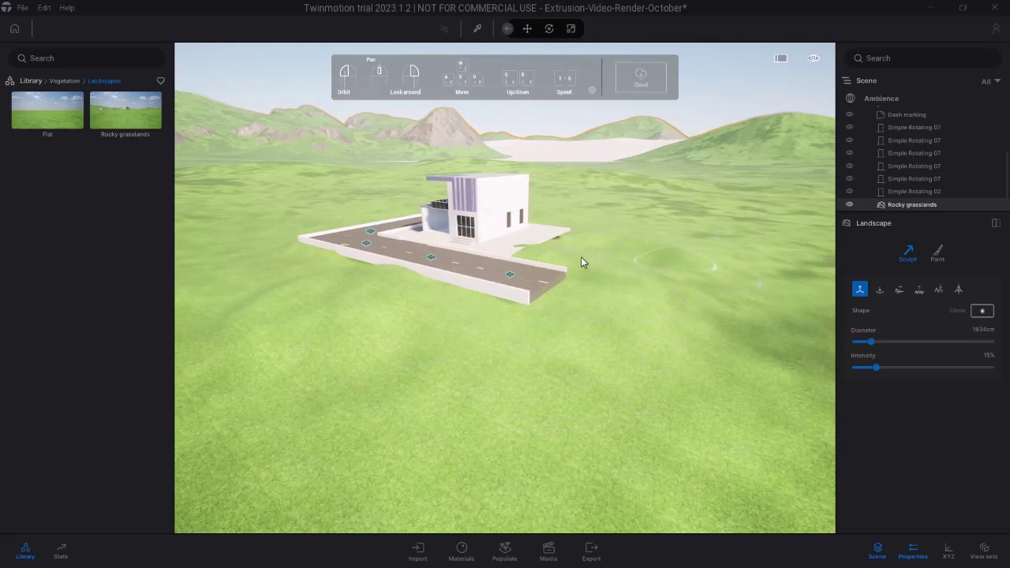
pyautogui.moveTo(476, 282); pyautogui.dragTo(524, 290, button='middle')
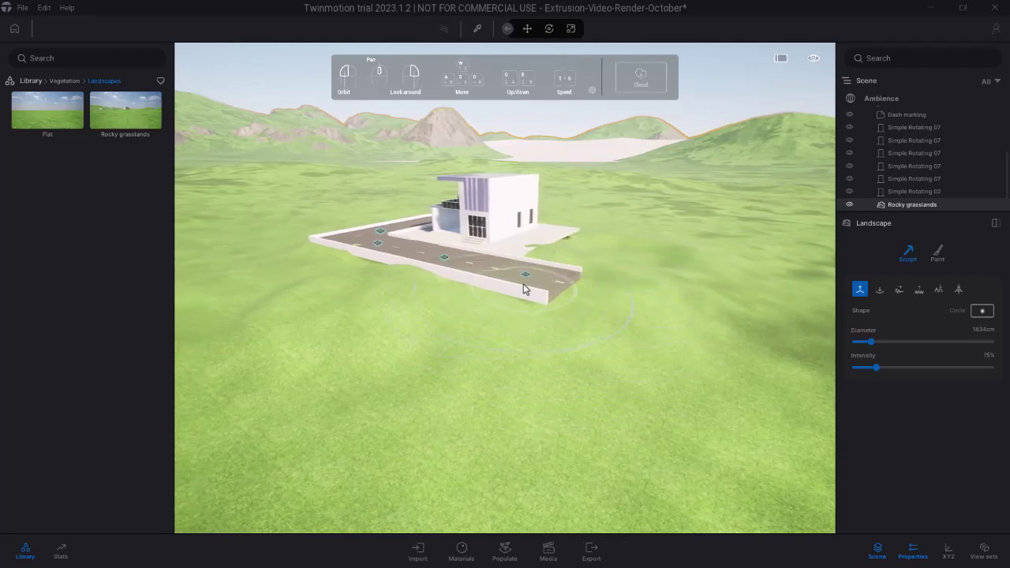
pyautogui.press('a')
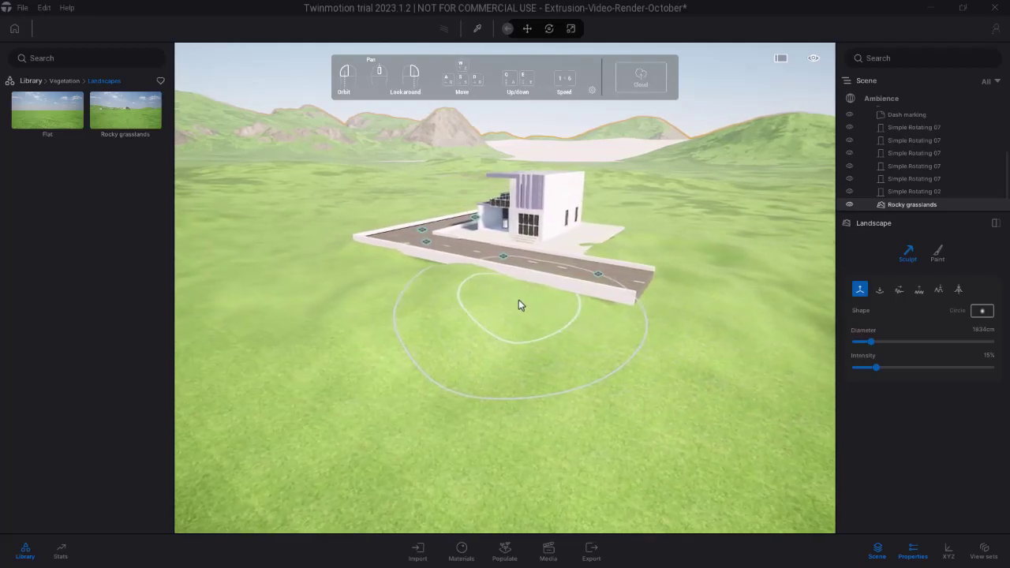
pyautogui.press('w')
pyautogui.press('a')
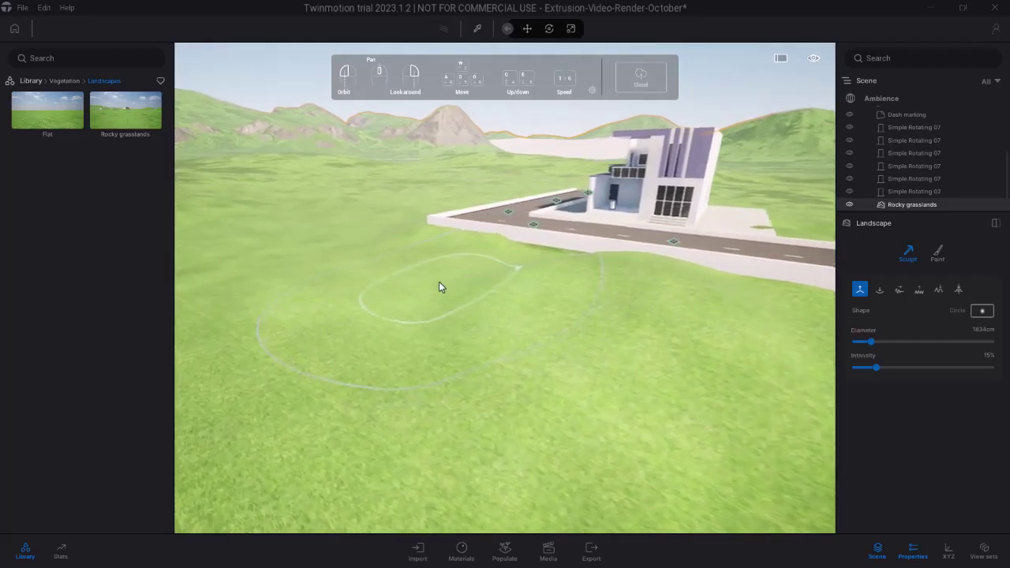
pyautogui.press('w')
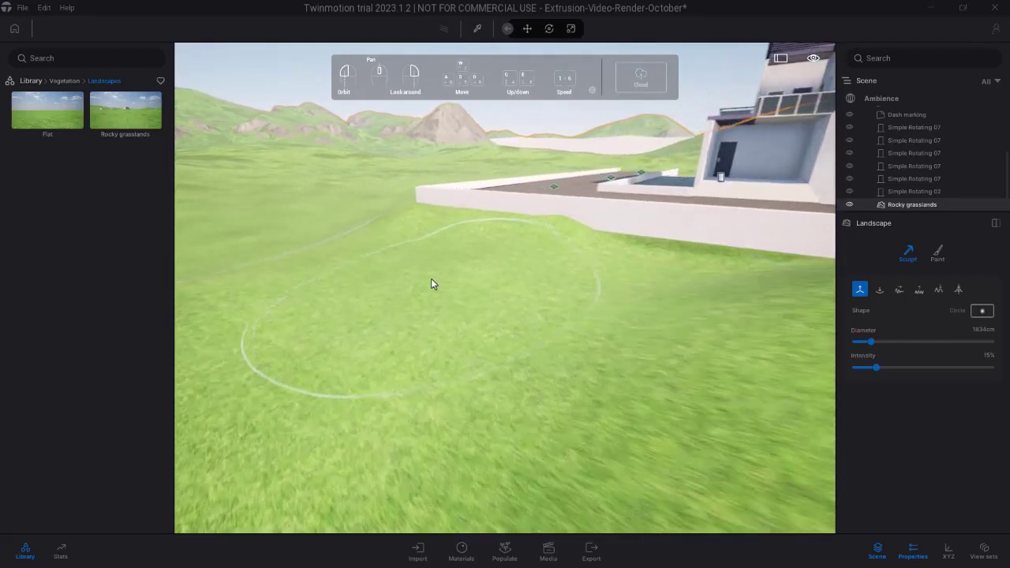
pyautogui.press('a')
pyautogui.moveTo(430, 278); pyautogui.dragTo(604, 253, button='right')
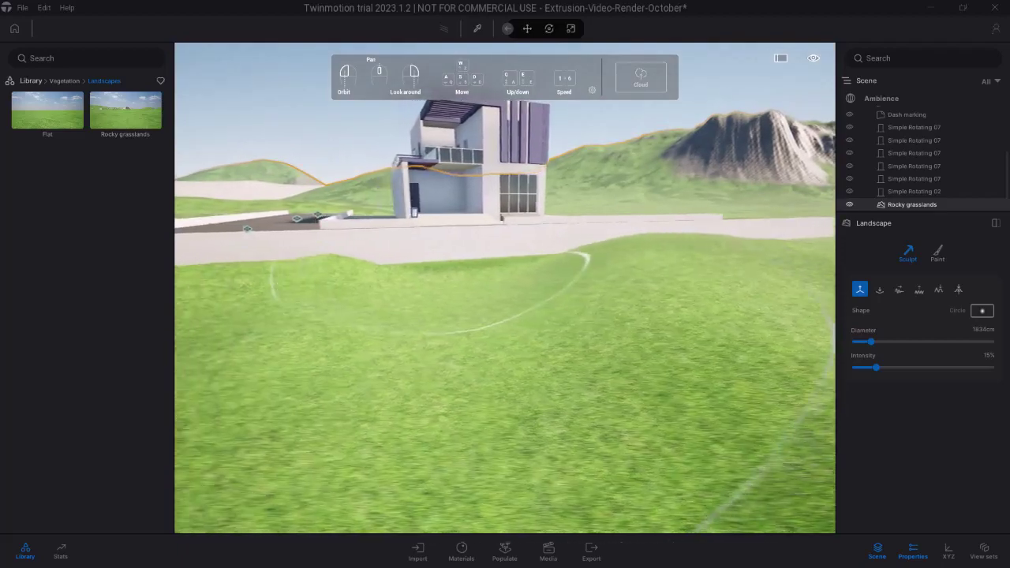
# Lower the grass patch poking through the road surface at the corner, using a reduced brush diameter
pyautogui.press('e')
pyautogui.press('a')
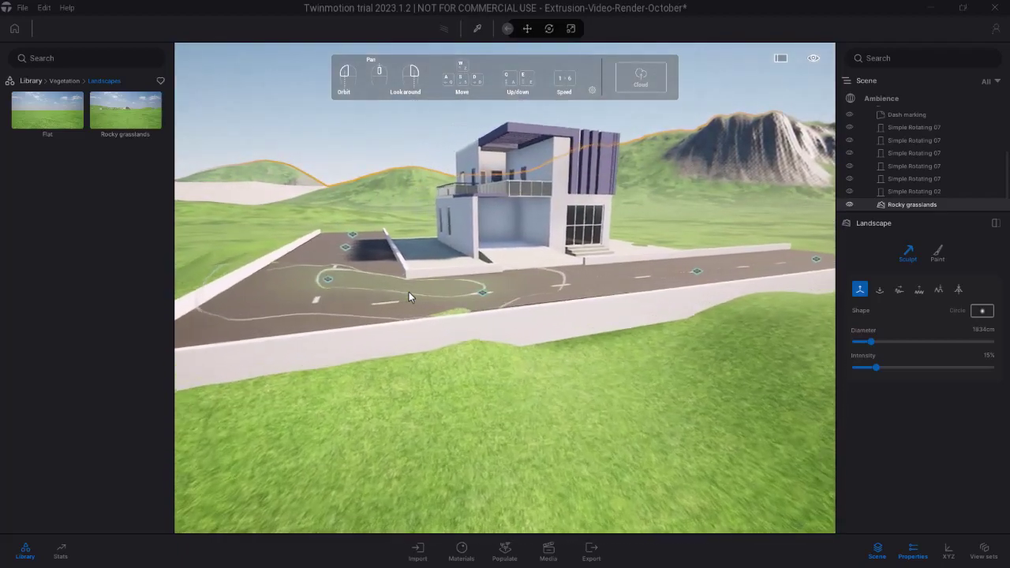
pyautogui.press('w')
pyautogui.press('e')
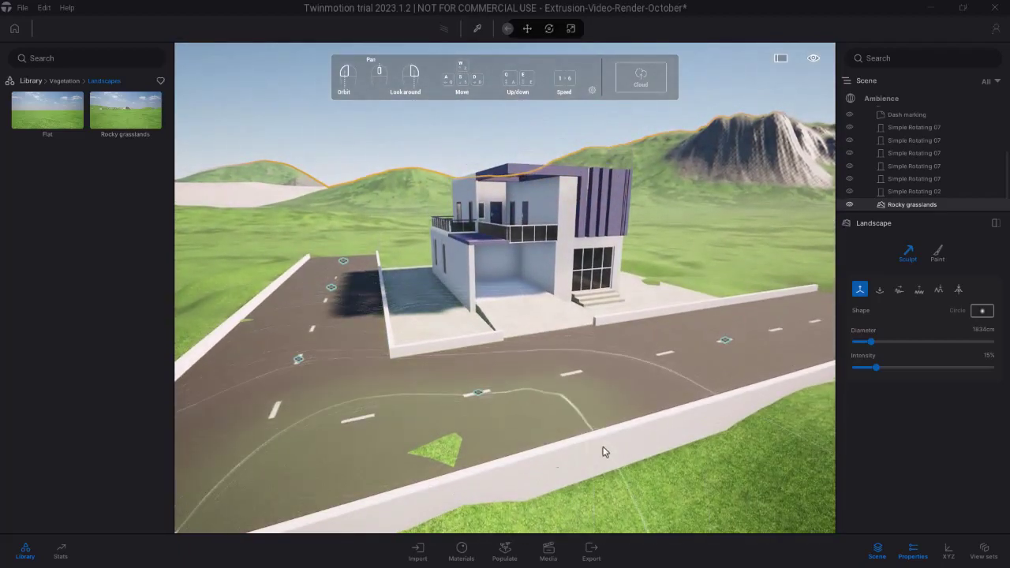
pyautogui.click(880, 290)
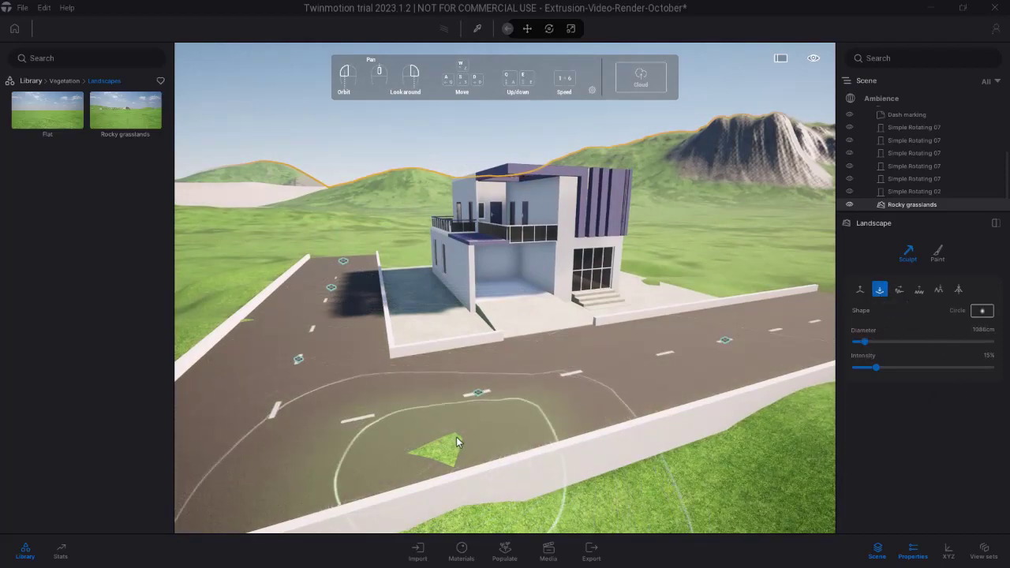
pyautogui.moveTo(440, 452); pyautogui.dragTo(475, 412)
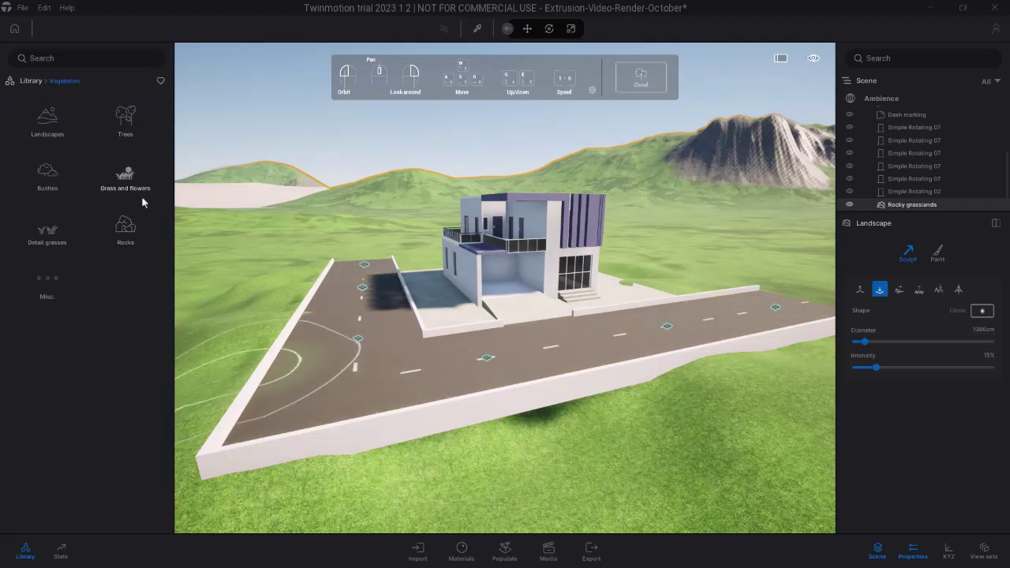
pyautogui.click(941, 252)
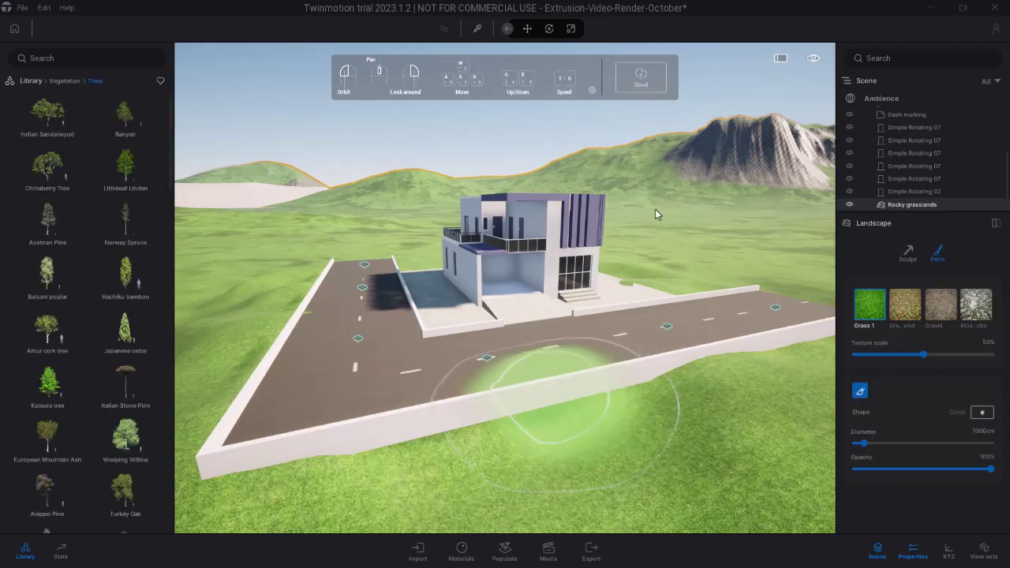
pyautogui.press('Escape')
pyautogui.press('Escape')
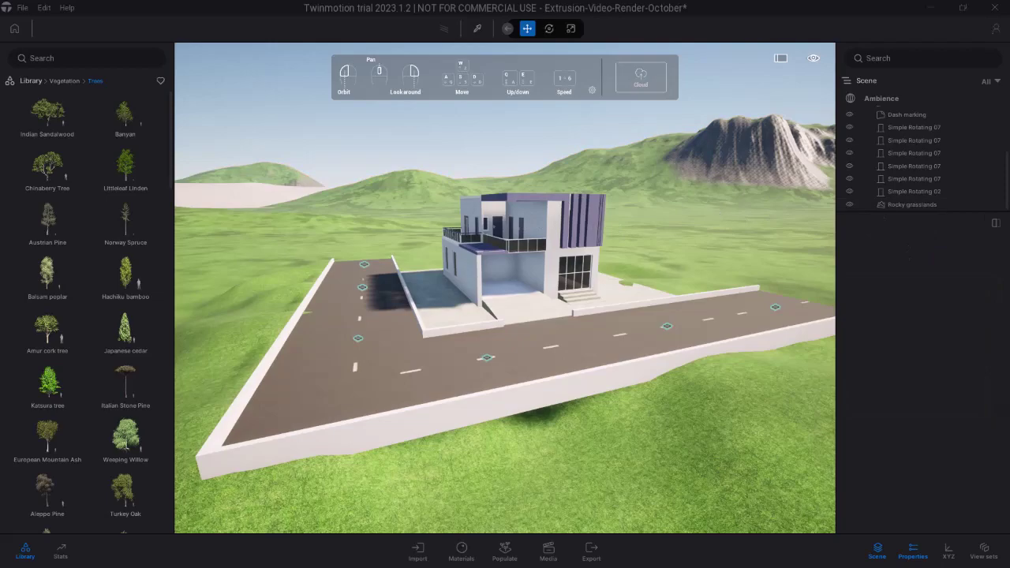
# Start the foliage Paint tool of the Populate features with the whole house and road plot in view
pyautogui.moveTo(704, 218); pyautogui.dragTo(716, 211, button='right')
pyautogui.scroll(-4, 716, 210)
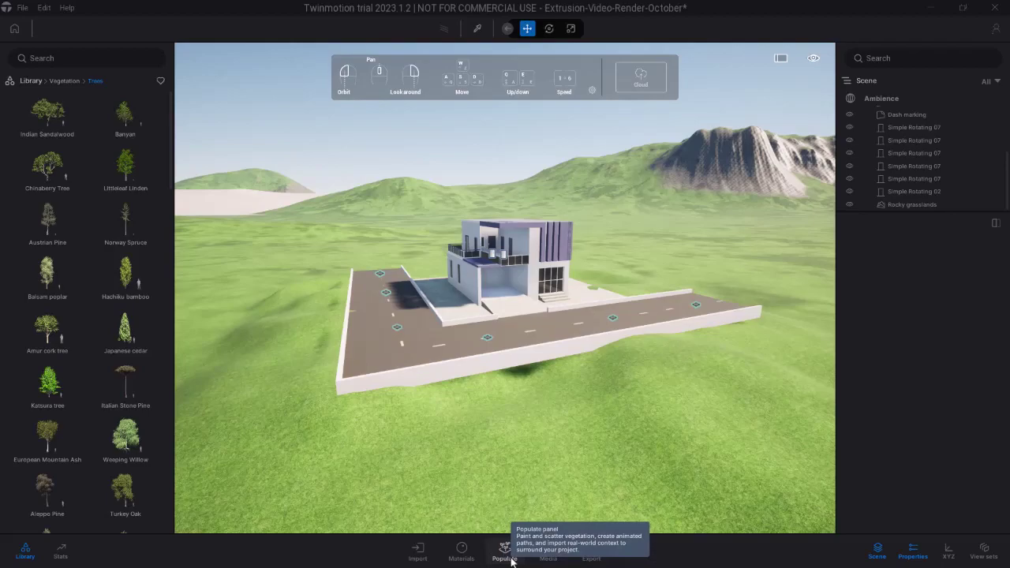
pyautogui.click(505, 552)
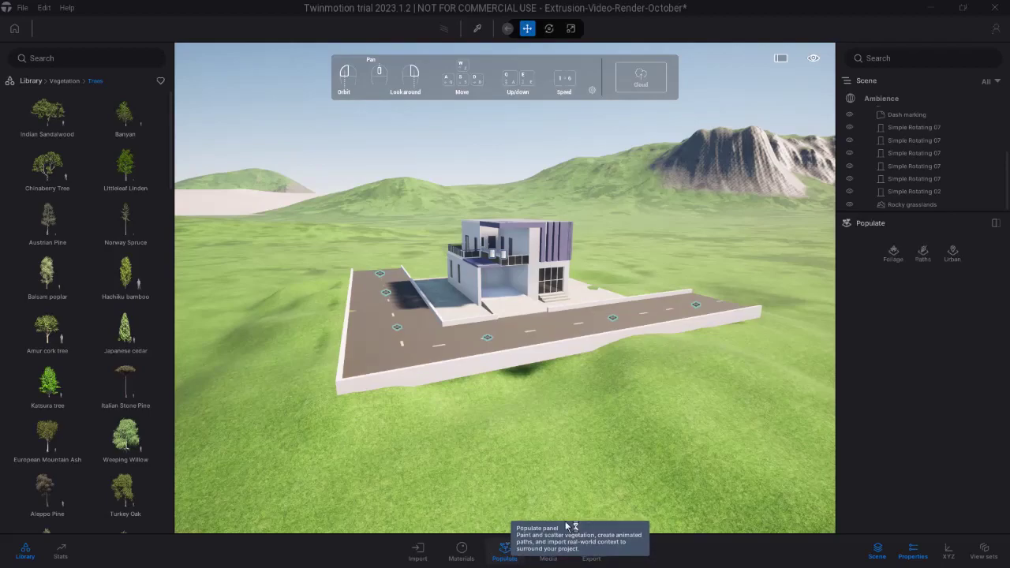
pyautogui.click(896, 253)
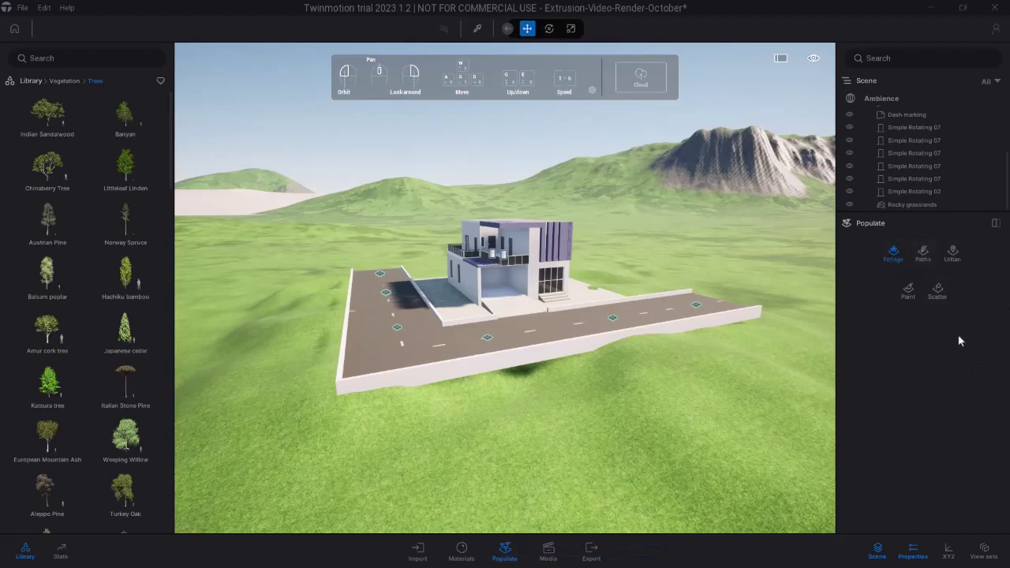
pyautogui.click(909, 297)
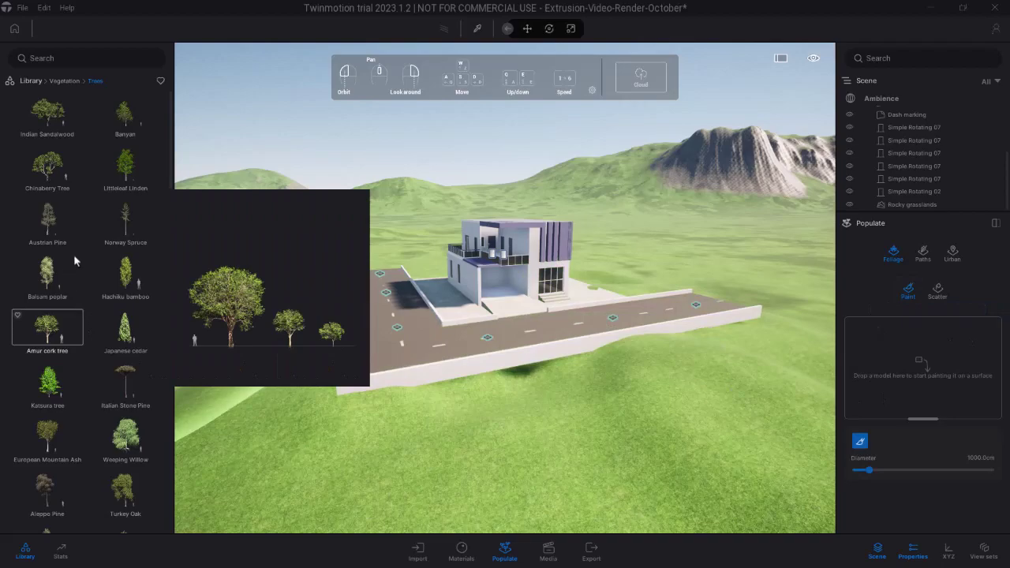
# Add the Banyan, Littleleaf Linden and Katsura tree models to the foliage painting set
pyautogui.moveTo(132, 173)
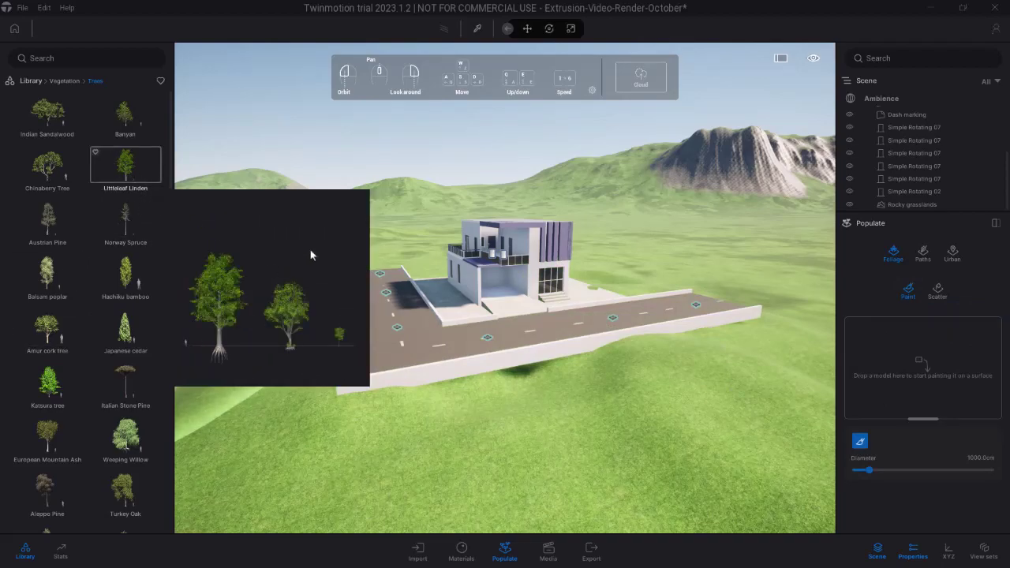
pyautogui.moveTo(123, 131)
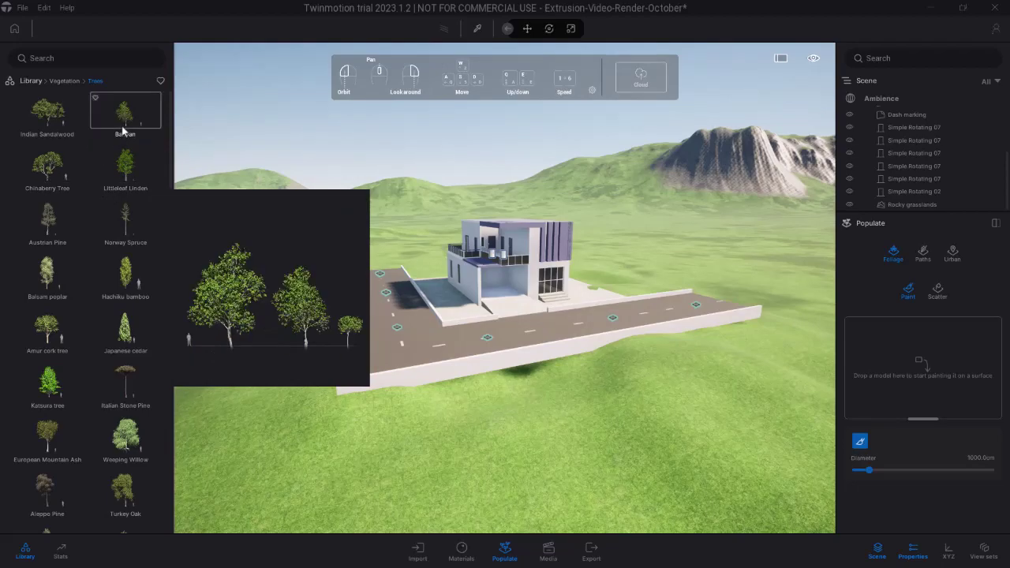
pyautogui.moveTo(123, 124); pyautogui.dragTo(790, 297)
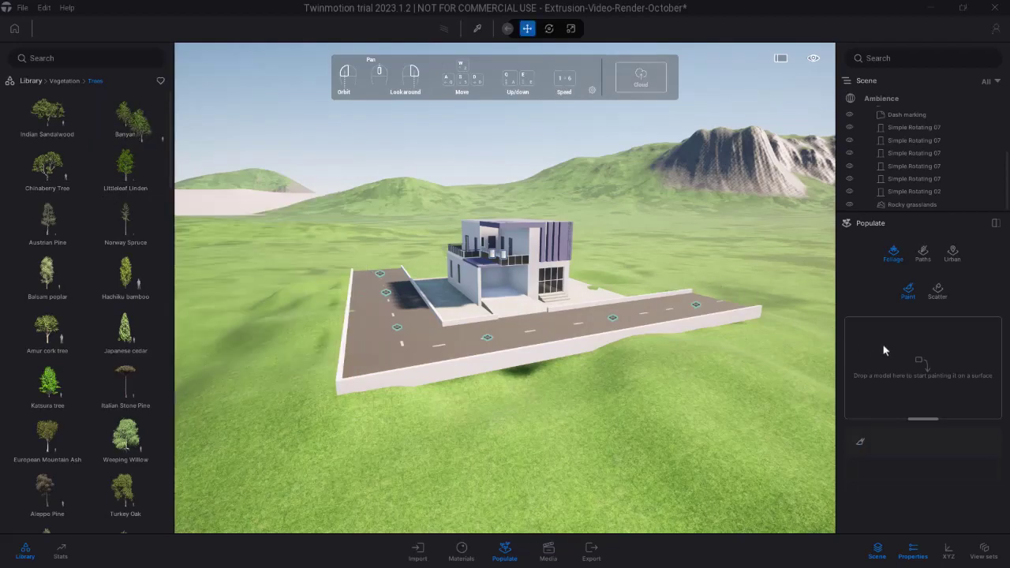
pyautogui.moveTo(882, 358); pyautogui.dragTo(888, 343)
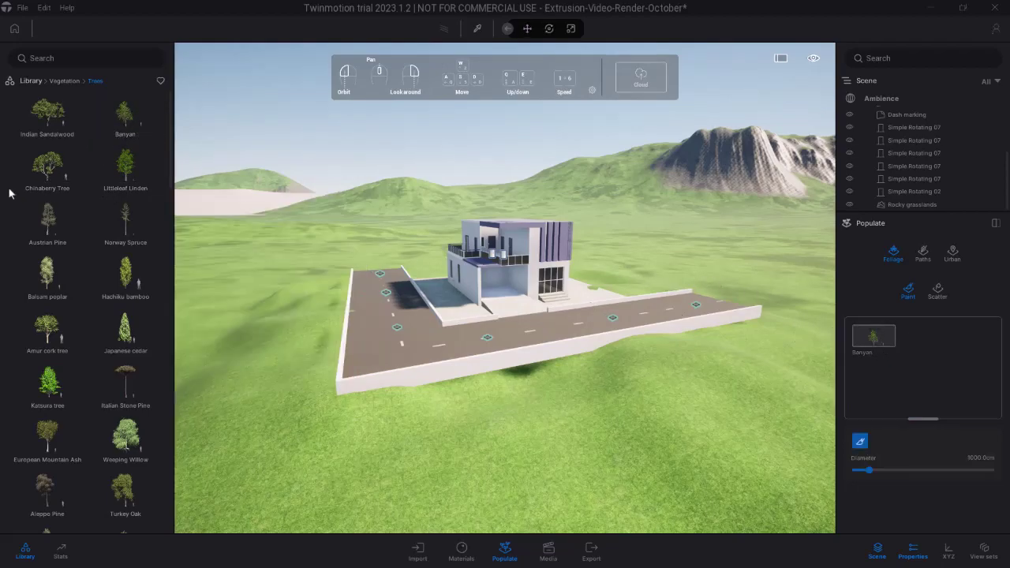
pyautogui.moveTo(127, 169); pyautogui.dragTo(774, 338)
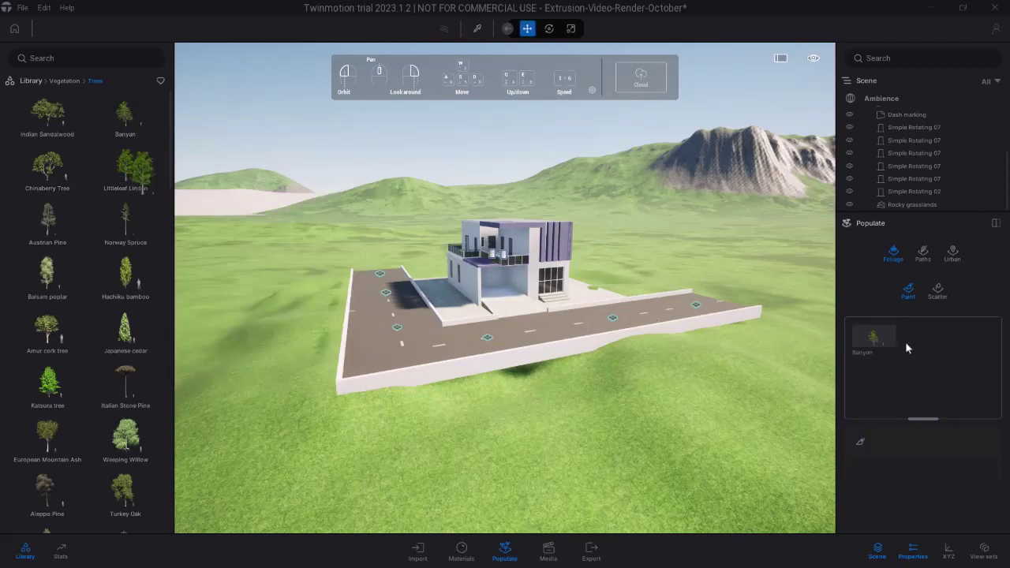
pyautogui.moveTo(917, 339); pyautogui.dragTo(920, 339)
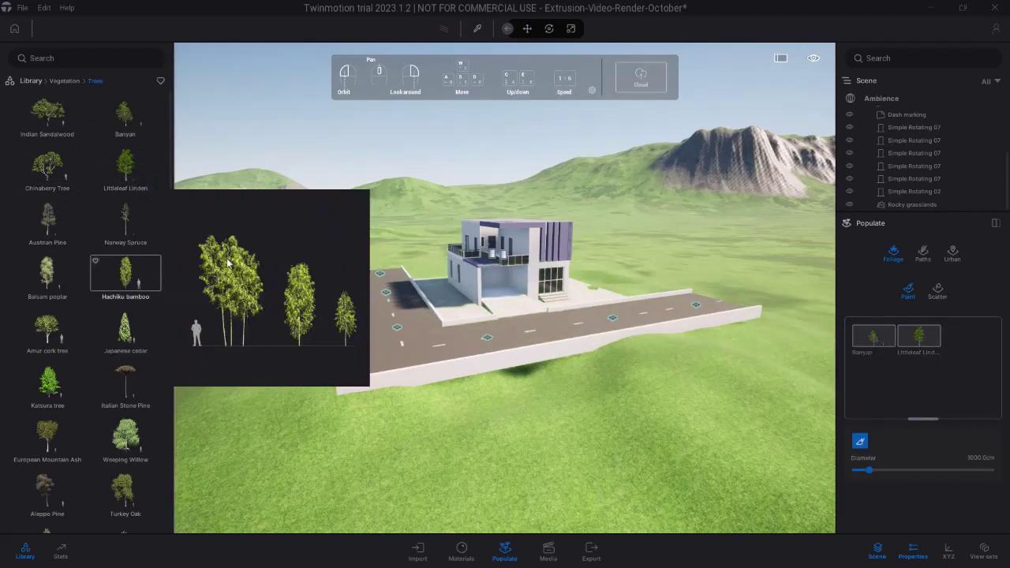
pyautogui.scroll(-2, 54, 275)
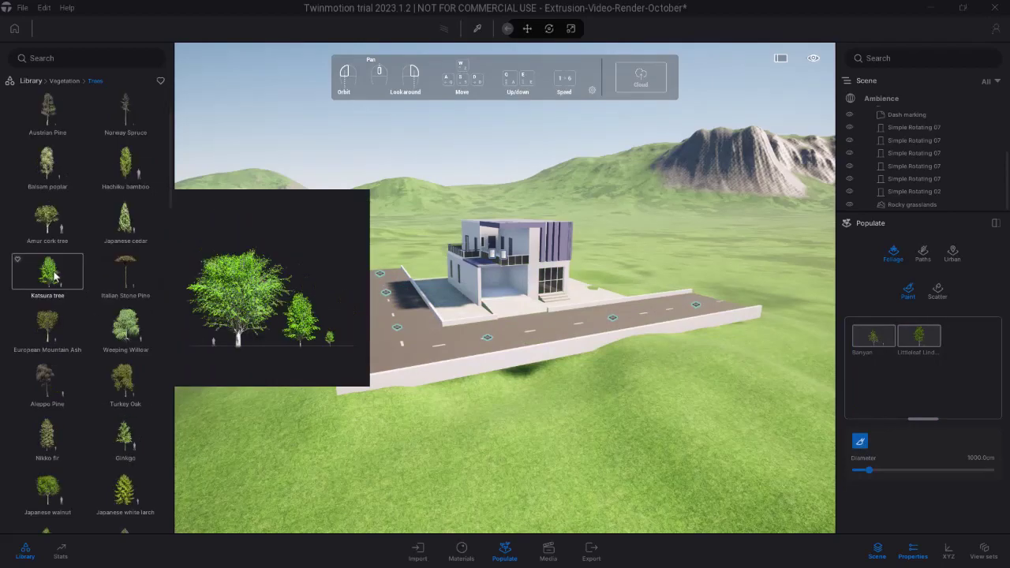
pyautogui.moveTo(75, 277)
pyautogui.mouseDown()
pyautogui.moveTo(956, 363)
pyautogui.moveTo(967, 352)
pyautogui.mouseUp()
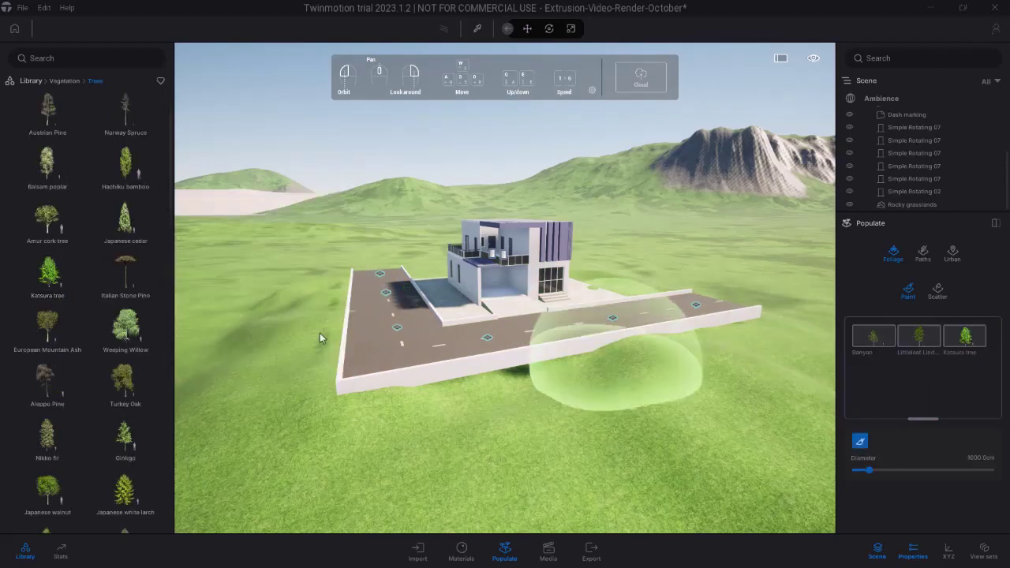
# Add the Ginkgo tree model from the tree library to the foliage painting set
pyautogui.scroll(-1, 83, 323)
pyautogui.scroll(-1, 95, 351)
pyautogui.moveTo(122, 365)
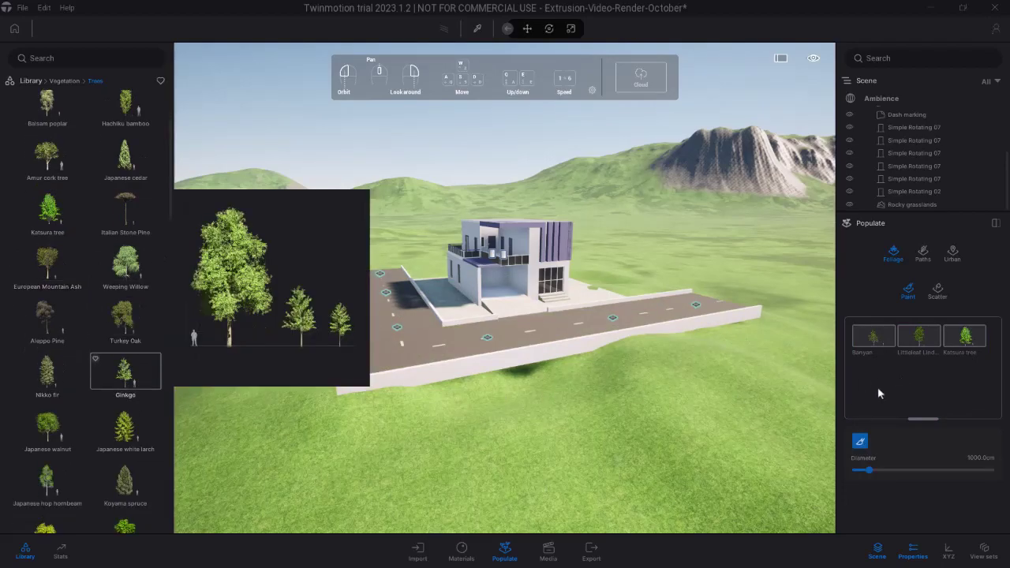
pyautogui.moveTo(879, 393); pyautogui.dragTo(879, 390)
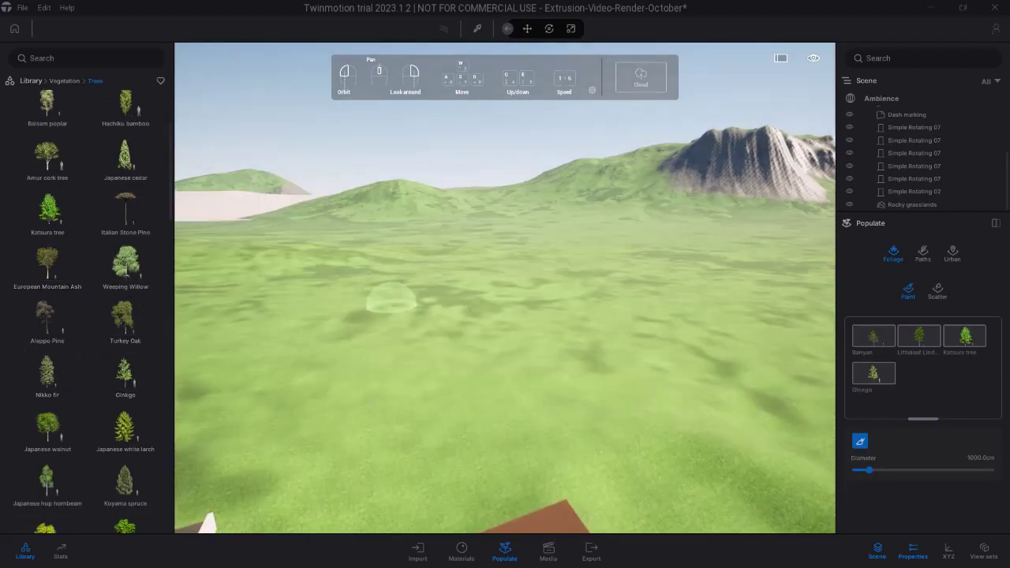
# Paint a band of mixed trees on the grass behind the house with the 1000 cm brush
pyautogui.moveTo(395, 300)
pyautogui.mouseDown(button='right')
pyautogui.moveTo(383, 318)
pyautogui.moveTo(398, 306)
pyautogui.mouseUp(button='right')
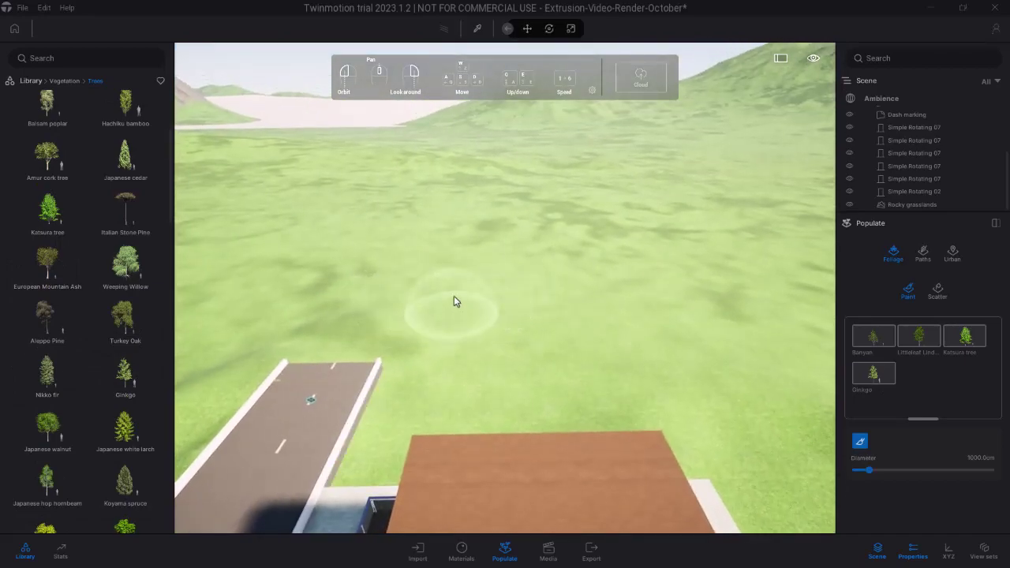
pyautogui.moveTo(454, 298)
pyautogui.mouseDown()
pyautogui.moveTo(466, 284)
pyautogui.moveTo(665, 293)
pyautogui.moveTo(711, 306)
pyautogui.moveTo(775, 278)
pyautogui.moveTo(545, 250)
pyautogui.mouseUp()
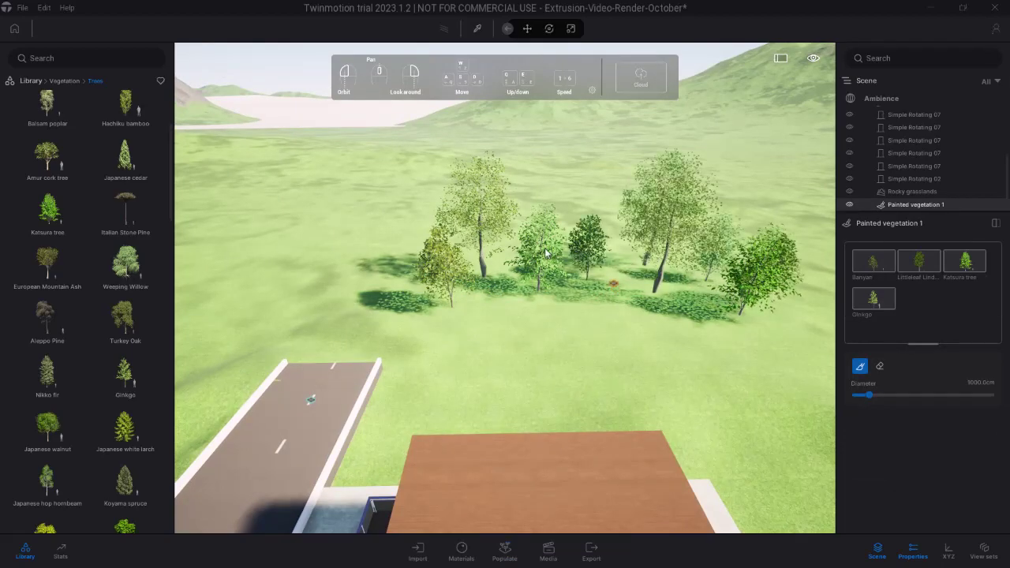
pyautogui.moveTo(512, 249); pyautogui.dragTo(533, 243, button='right')
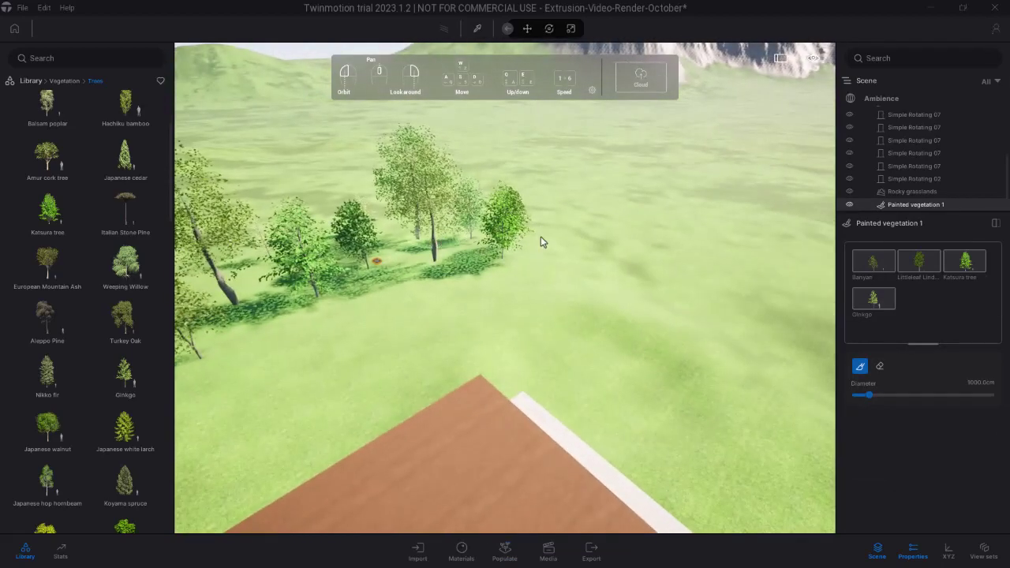
pyautogui.moveTo(541, 242)
pyautogui.mouseDown()
pyautogui.moveTo(656, 253)
pyautogui.moveTo(587, 214)
pyautogui.moveTo(736, 256)
pyautogui.moveTo(725, 245)
pyautogui.moveTo(455, 203)
pyautogui.mouseUp()
# Extend the painted trees past the far end of the side road and along its outer side, then stop painting
pyautogui.moveTo(360, 206); pyautogui.dragTo(244, 209, button='right')
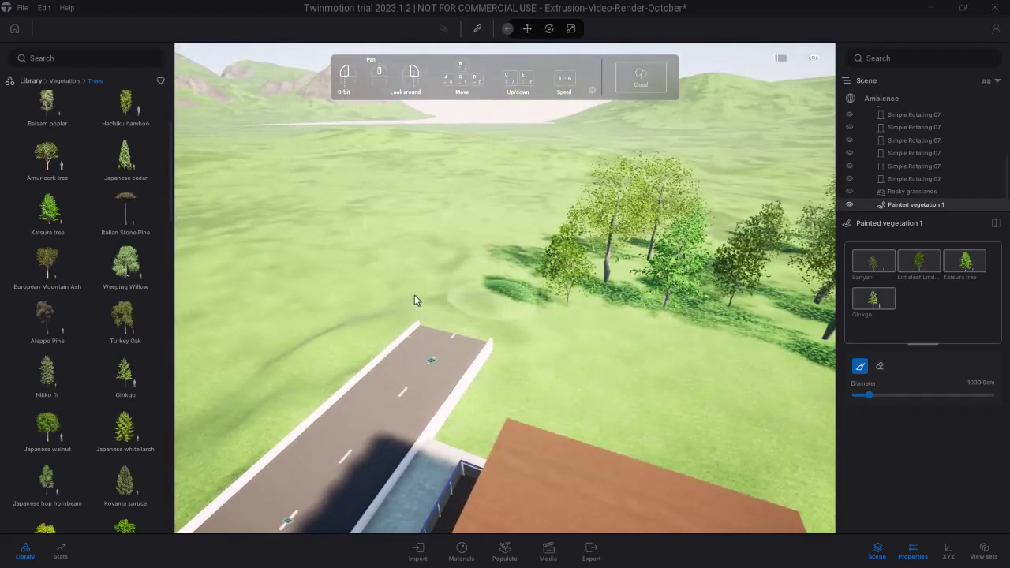
pyautogui.moveTo(393, 234)
pyautogui.mouseDown()
pyautogui.moveTo(445, 256)
pyautogui.moveTo(468, 235)
pyautogui.moveTo(316, 290)
pyautogui.mouseUp()
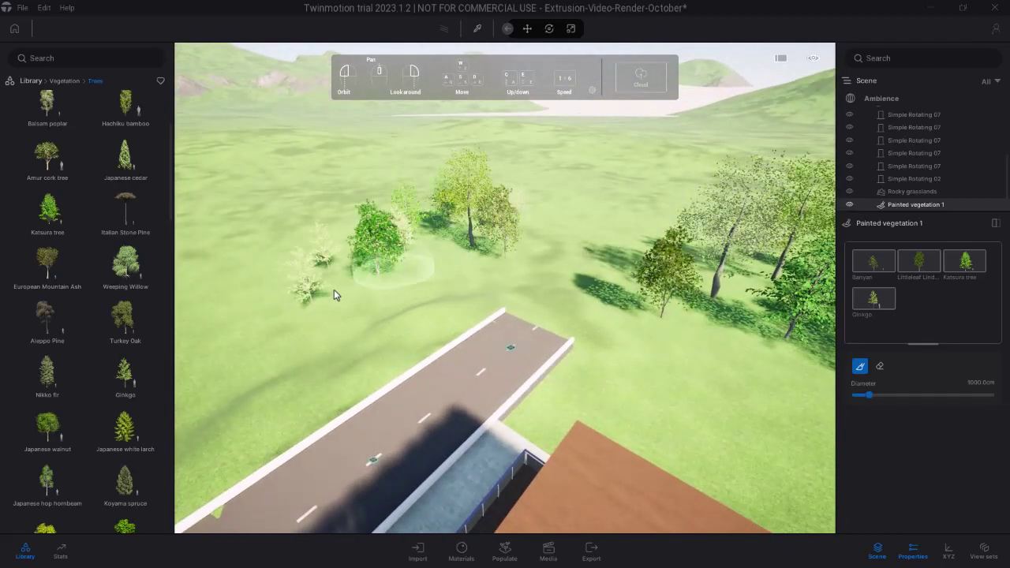
pyautogui.moveTo(258, 316); pyautogui.dragTo(203, 318)
pyautogui.press('Escape')
# Erase part of the painted trees along the outer side of the road beside the house
pyautogui.moveTo(433, 294); pyautogui.dragTo(288, 285, button='right')
pyautogui.moveTo(544, 290); pyautogui.dragTo(582, 285, button='right')
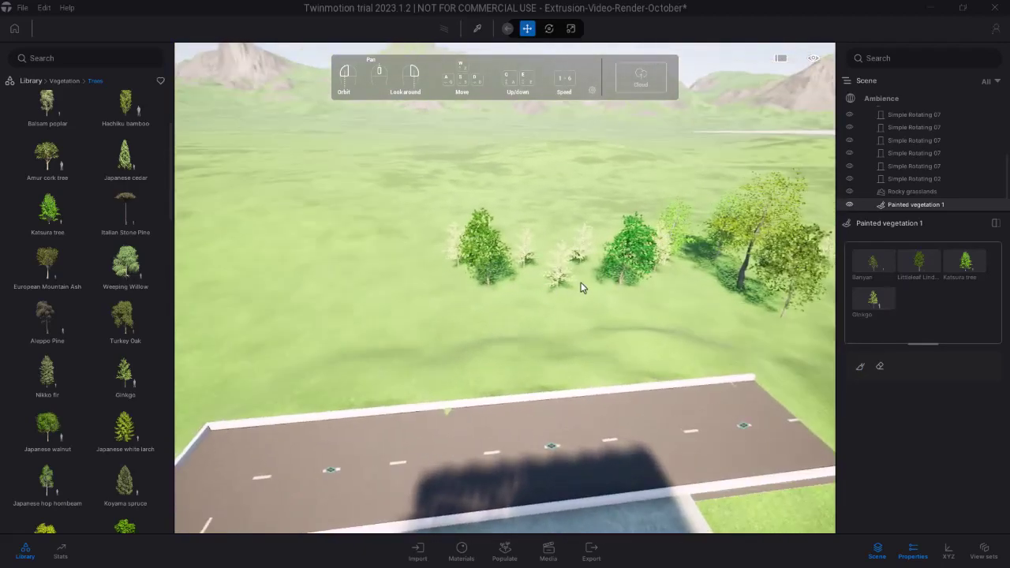
pyautogui.click(879, 364)
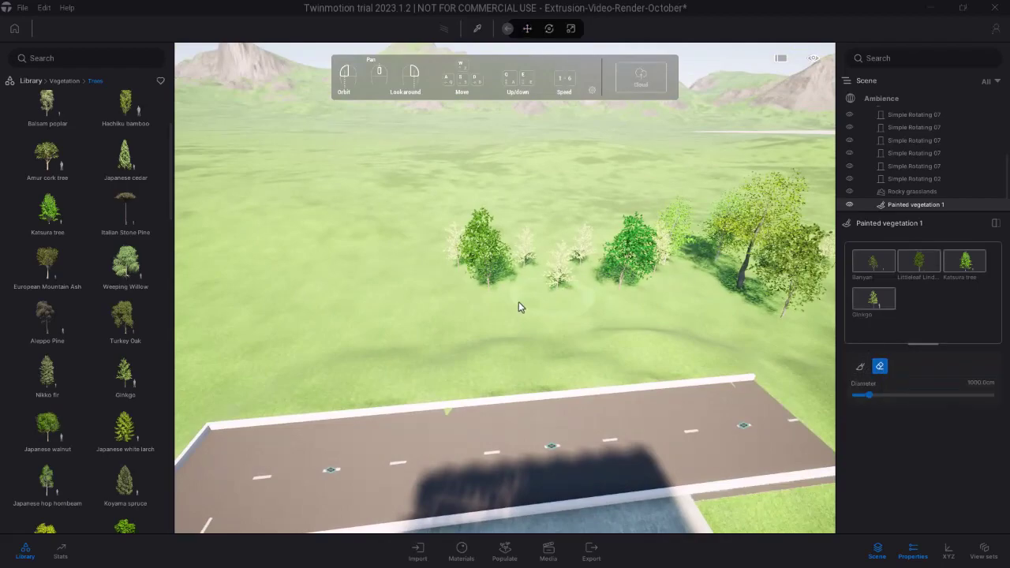
pyautogui.moveTo(521, 269)
pyautogui.mouseDown()
pyautogui.moveTo(479, 281)
pyautogui.moveTo(544, 284)
pyautogui.mouseUp()
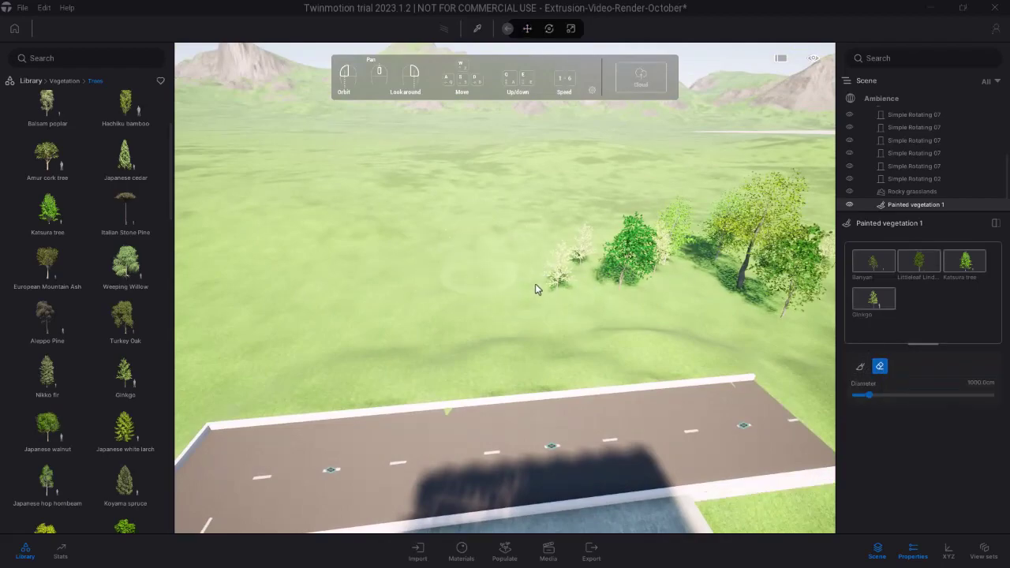
# Repaint the cleared strip beside the road with mixed trees and continue the planting towards the road corner
pyautogui.click(860, 366)
pyautogui.moveTo(606, 293)
pyautogui.mouseDown()
pyautogui.moveTo(559, 268)
pyautogui.moveTo(447, 327)
pyautogui.moveTo(551, 311)
pyautogui.moveTo(642, 316)
pyautogui.moveTo(712, 291)
pyautogui.moveTo(581, 334)
pyautogui.moveTo(462, 337)
pyautogui.moveTo(471, 282)
pyautogui.mouseUp()
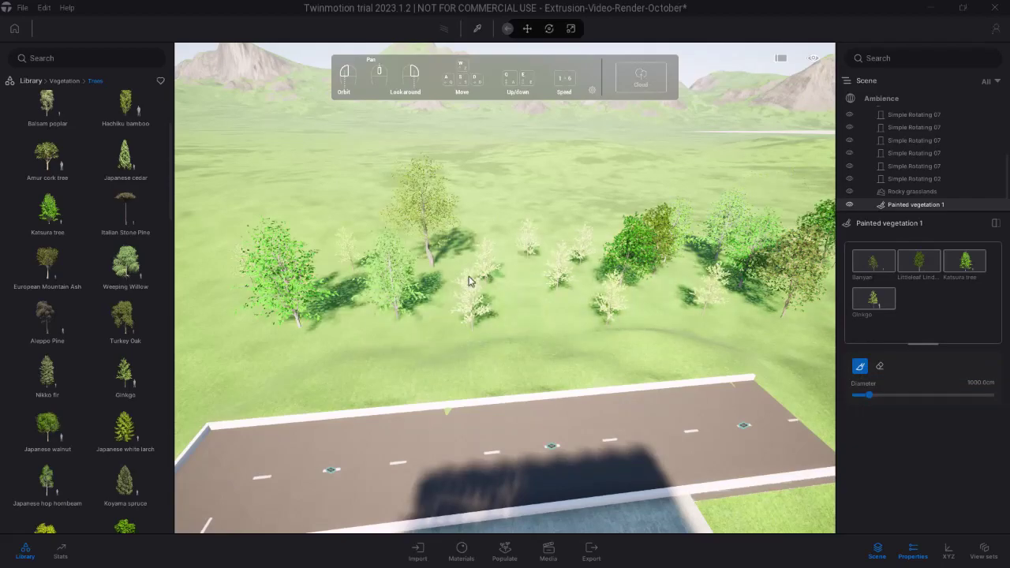
pyautogui.moveTo(472, 281); pyautogui.dragTo(340, 282, button='right')
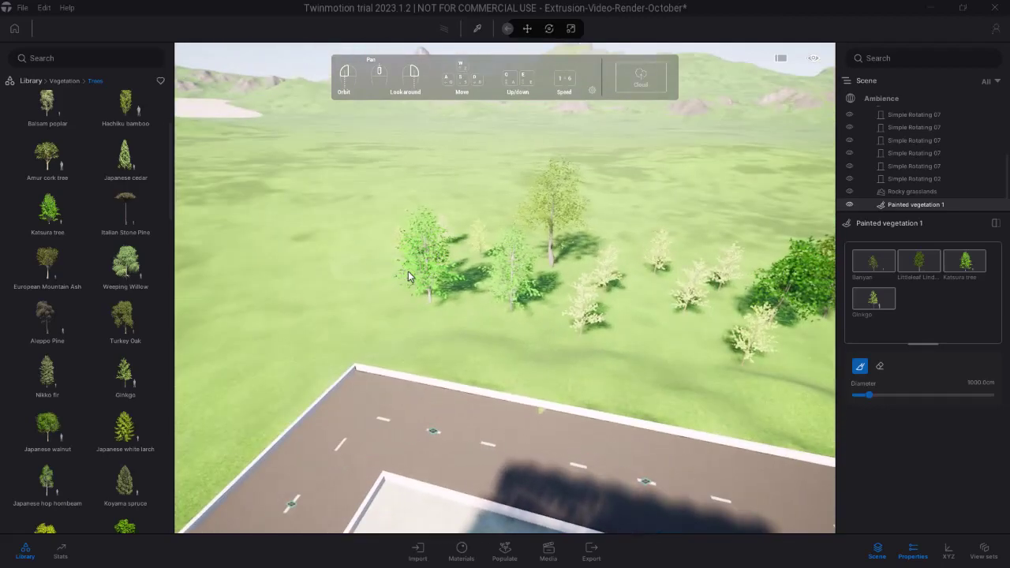
pyautogui.moveTo(334, 280)
pyautogui.mouseDown()
pyautogui.moveTo(325, 265)
pyautogui.moveTo(371, 224)
pyautogui.mouseUp()
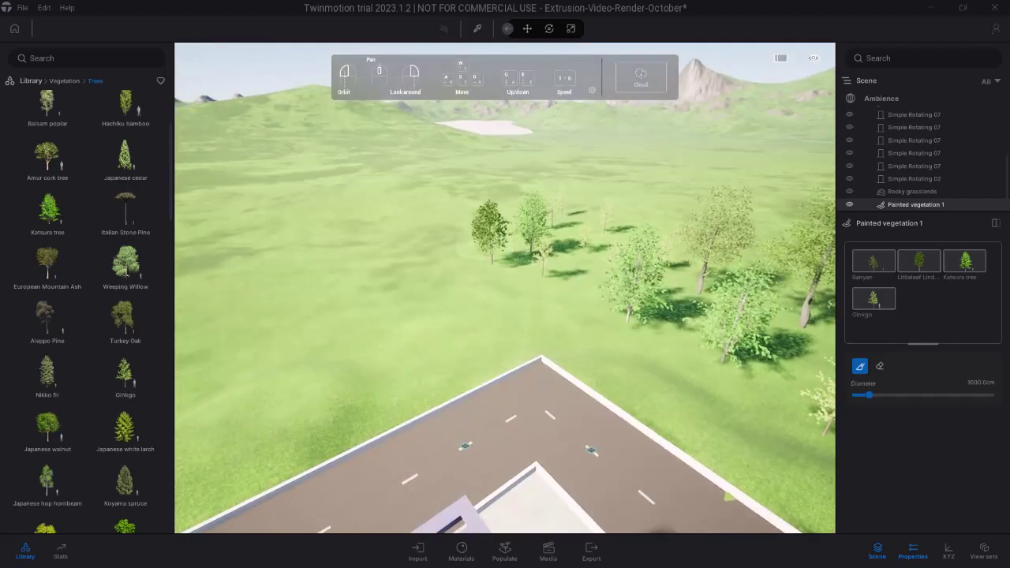
pyautogui.moveTo(474, 245); pyautogui.dragTo(644, 302)
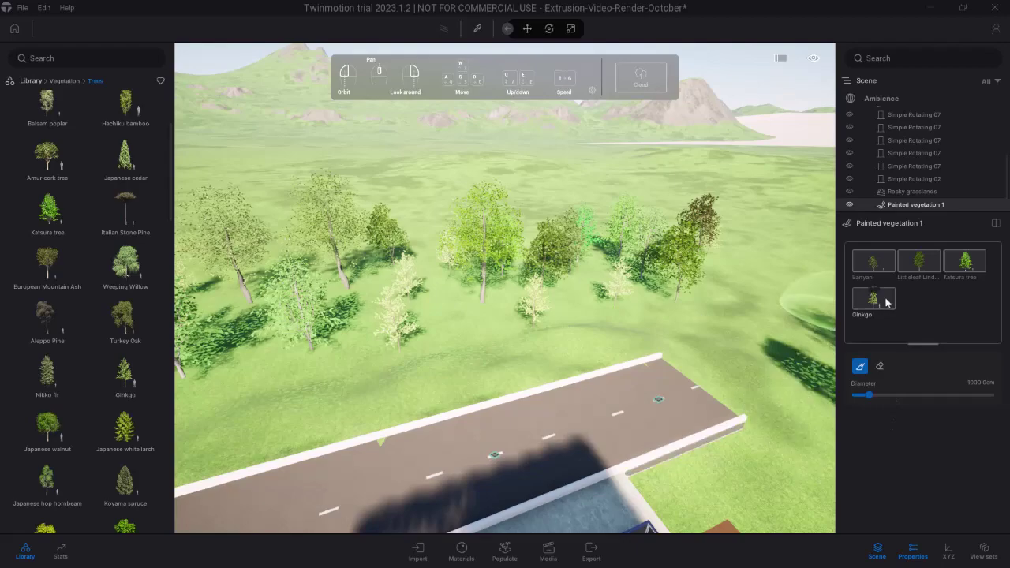
# Adjust the planting density of the Ginkgo within the painted vegetation
pyautogui.click(876, 298)
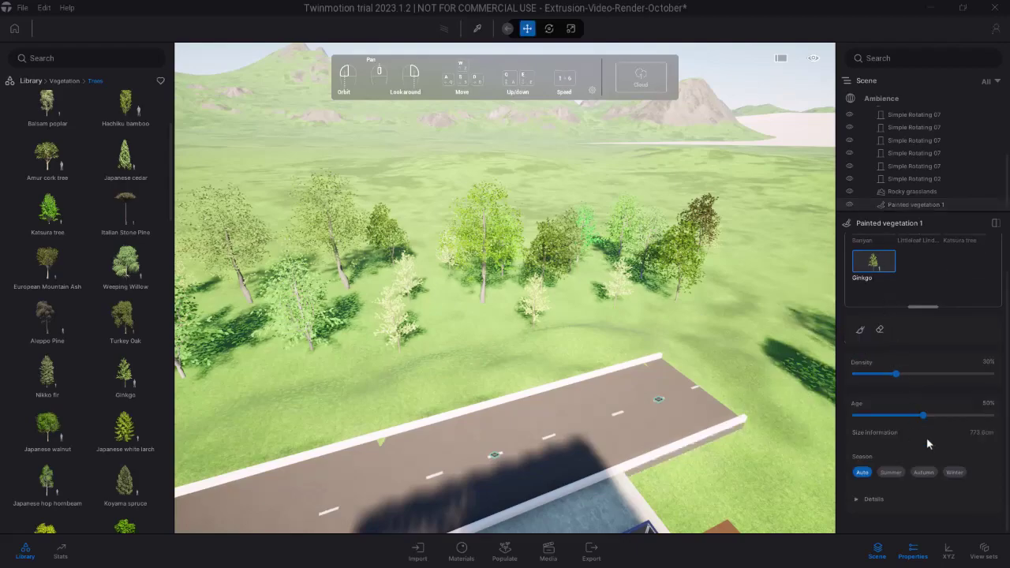
pyautogui.click(898, 374)
pyautogui.moveTo(909, 375)
pyautogui.mouseDown()
pyautogui.moveTo(986, 377)
pyautogui.moveTo(889, 379)
pyautogui.mouseUp()
pyautogui.moveTo(545, 292); pyautogui.dragTo(647, 278, button='right')
pyautogui.click(924, 264)
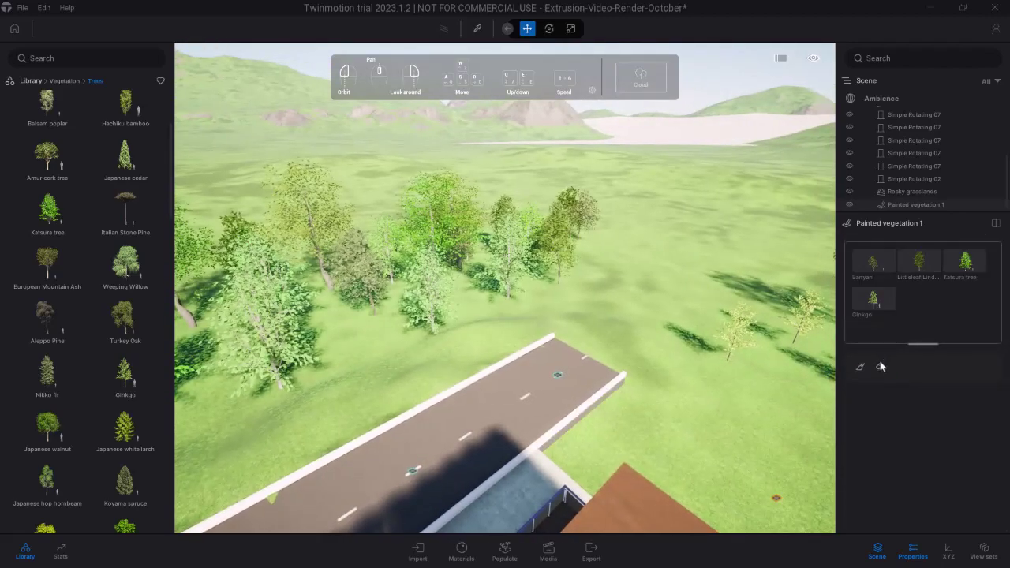
# Paint more trees close behind the house and along the plot's open side, then leave the painting tool with the whole plot in view
pyautogui.click(861, 368)
pyautogui.moveTo(630, 334); pyautogui.dragTo(694, 334, button='right')
pyautogui.moveTo(509, 259); pyautogui.dragTo(530, 275, button='right')
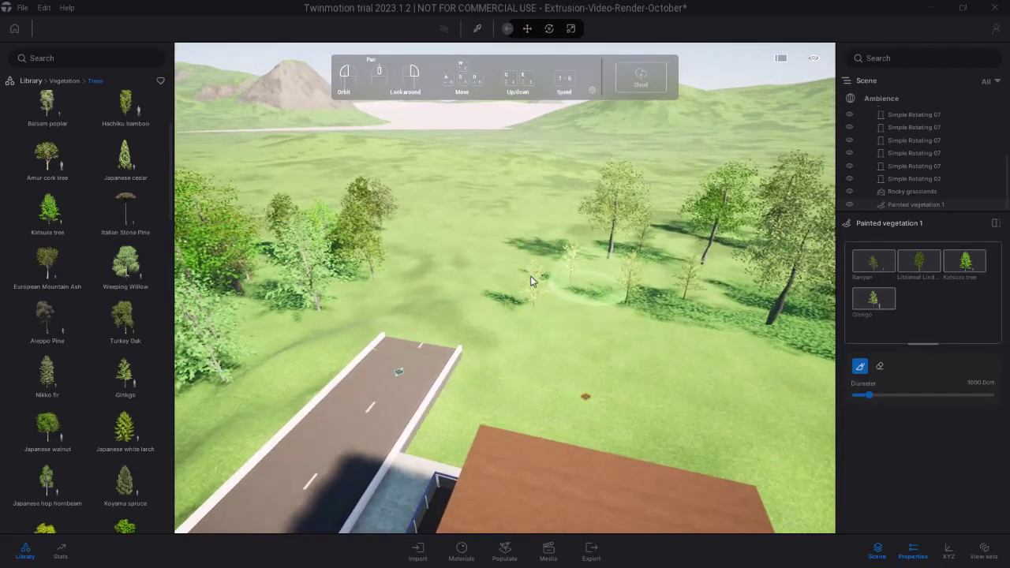
pyautogui.moveTo(561, 317)
pyautogui.mouseDown()
pyautogui.moveTo(726, 371)
pyautogui.moveTo(692, 373)
pyautogui.mouseUp()
pyautogui.moveTo(672, 368); pyautogui.dragTo(880, 376, button='right')
pyautogui.moveTo(505, 355)
pyautogui.mouseDown()
pyautogui.moveTo(490, 364)
pyautogui.moveTo(614, 387)
pyautogui.moveTo(671, 316)
pyautogui.moveTo(477, 277)
pyautogui.moveTo(716, 335)
pyautogui.moveTo(682, 271)
pyautogui.mouseUp()
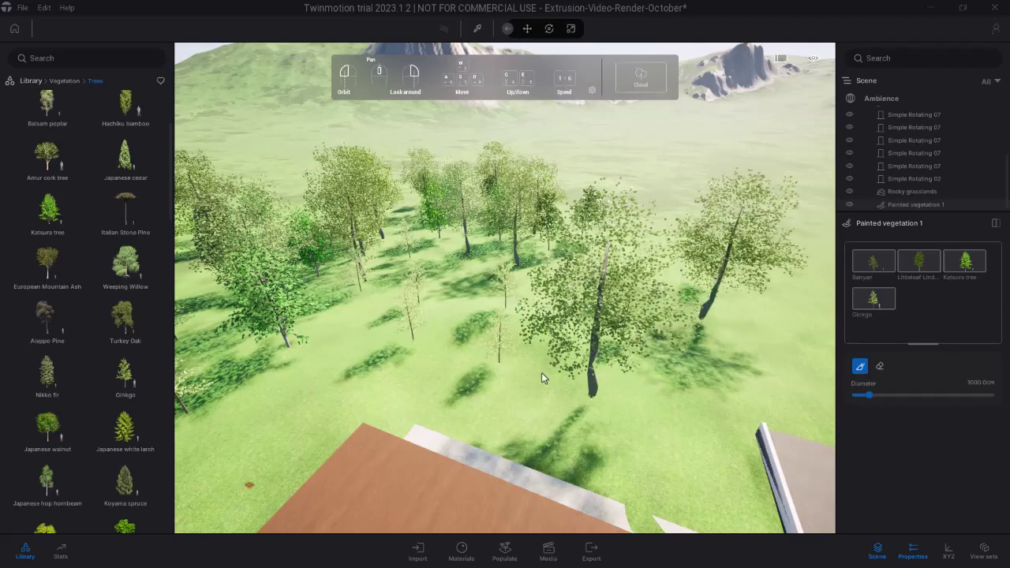
pyautogui.moveTo(541, 372)
pyautogui.mouseDown(button='right')
pyautogui.moveTo(639, 335)
pyautogui.moveTo(608, 330)
pyautogui.mouseUp(button='right')
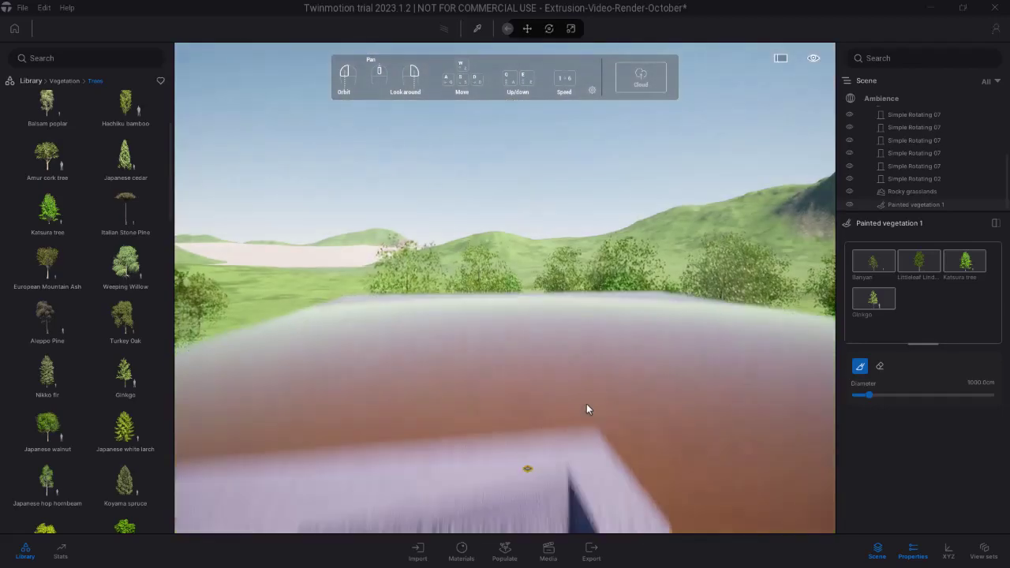
pyautogui.press('e')
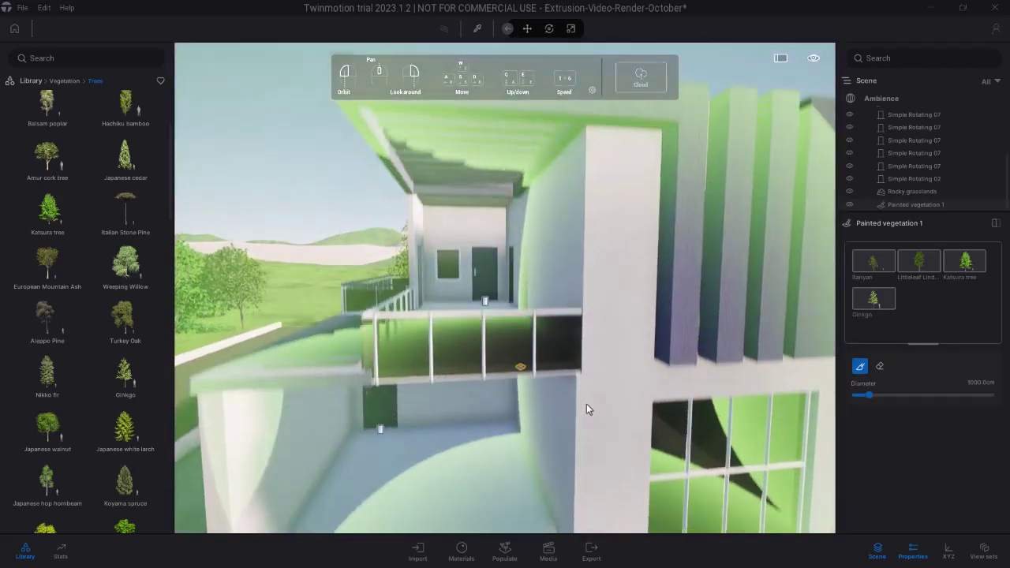
pyautogui.press('s')
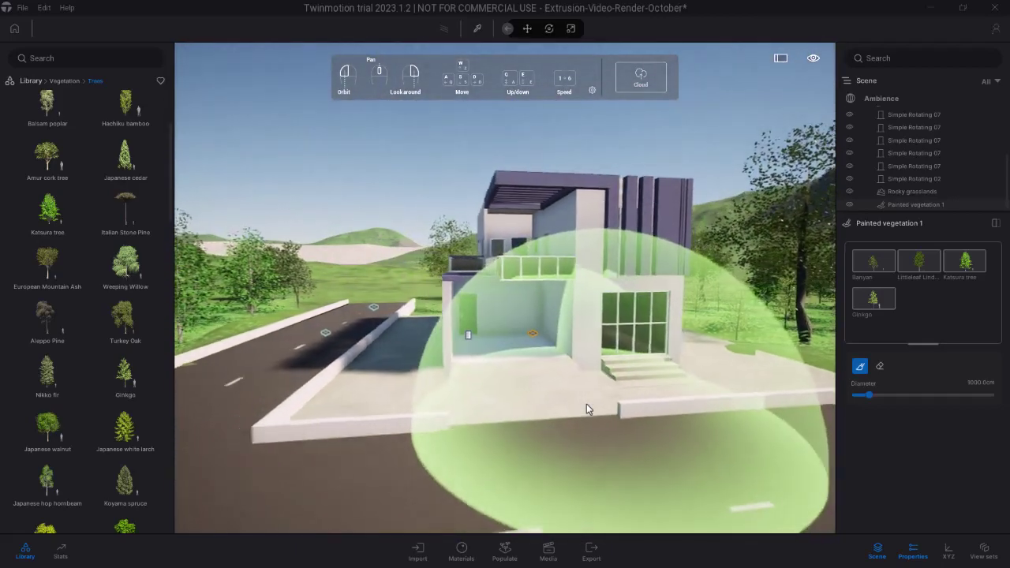
pyautogui.press('Escape')
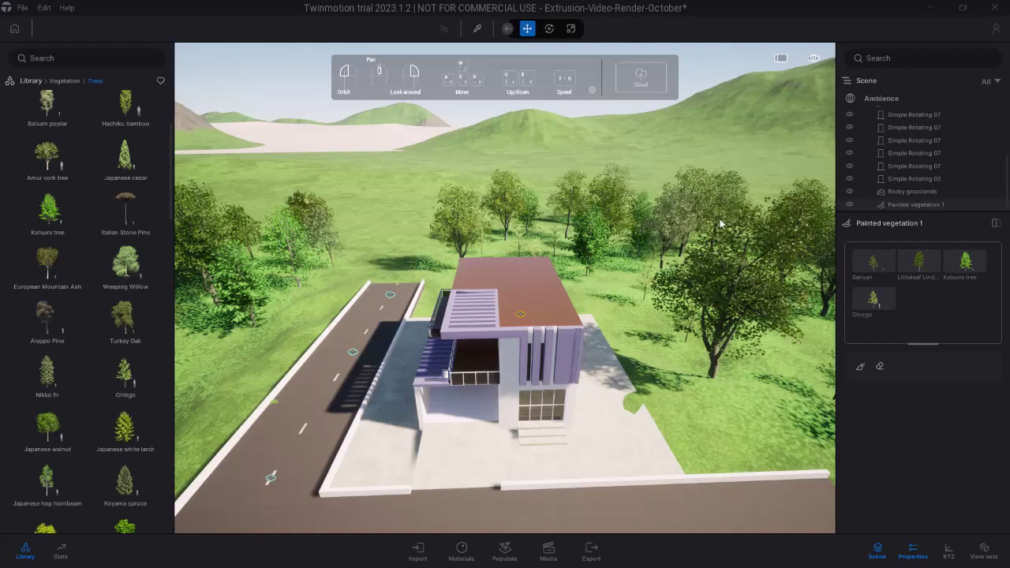
# Delete the painted vegetation and the Rocky grasslands landscape from the scene
pyautogui.click(922, 206)
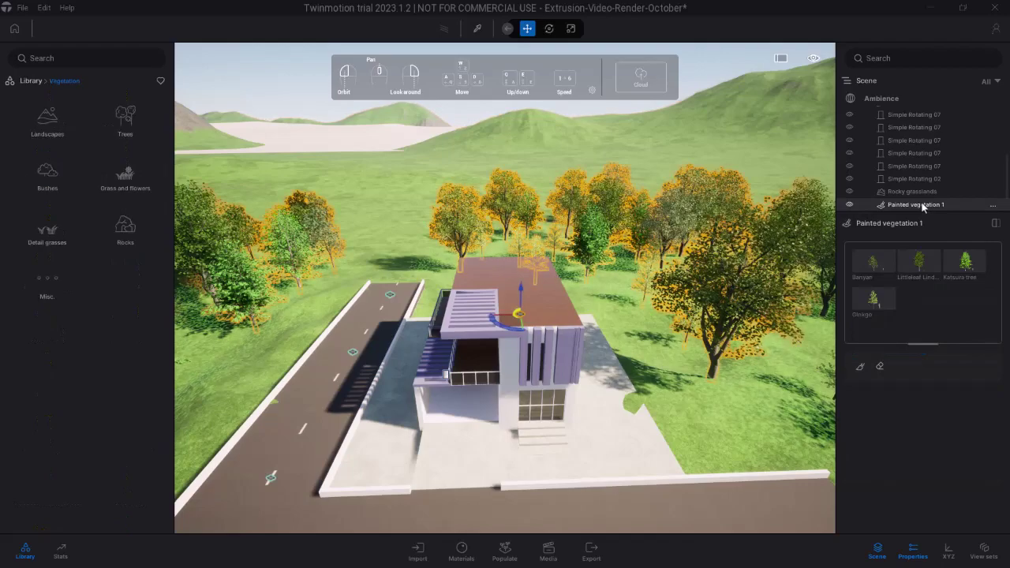
pyautogui.press('Delete')
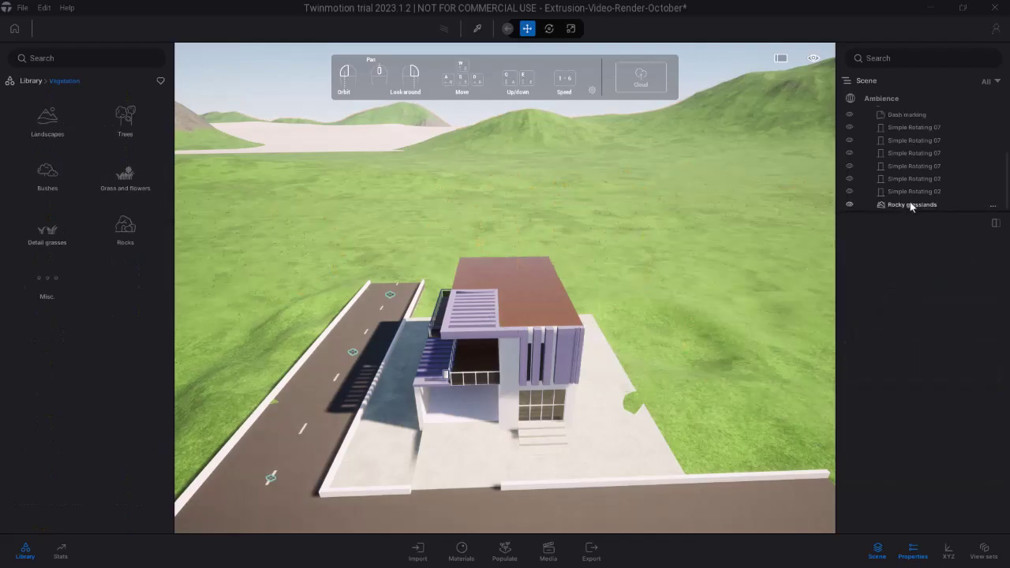
pyautogui.click(922, 206)
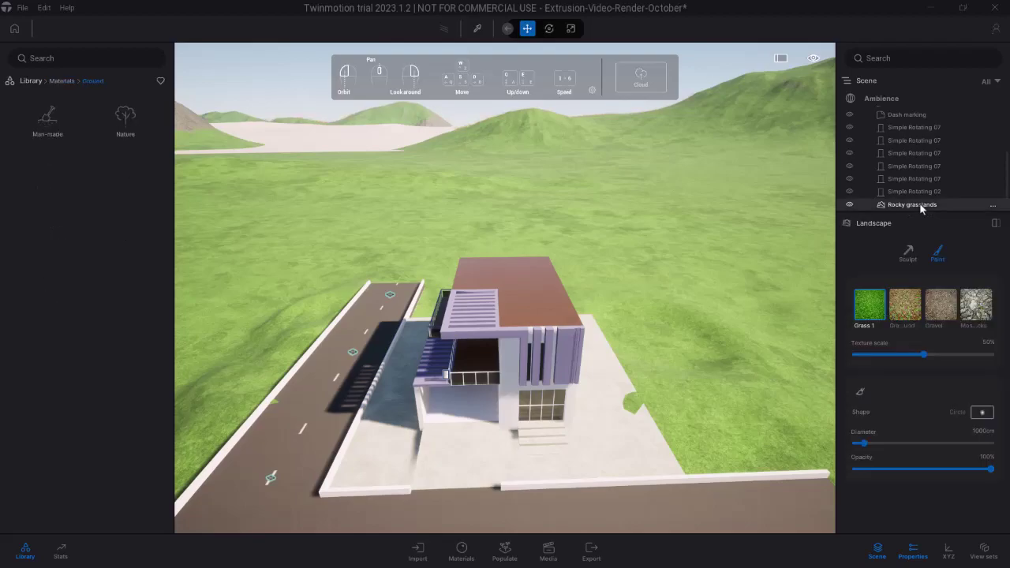
pyautogui.press('Delete')
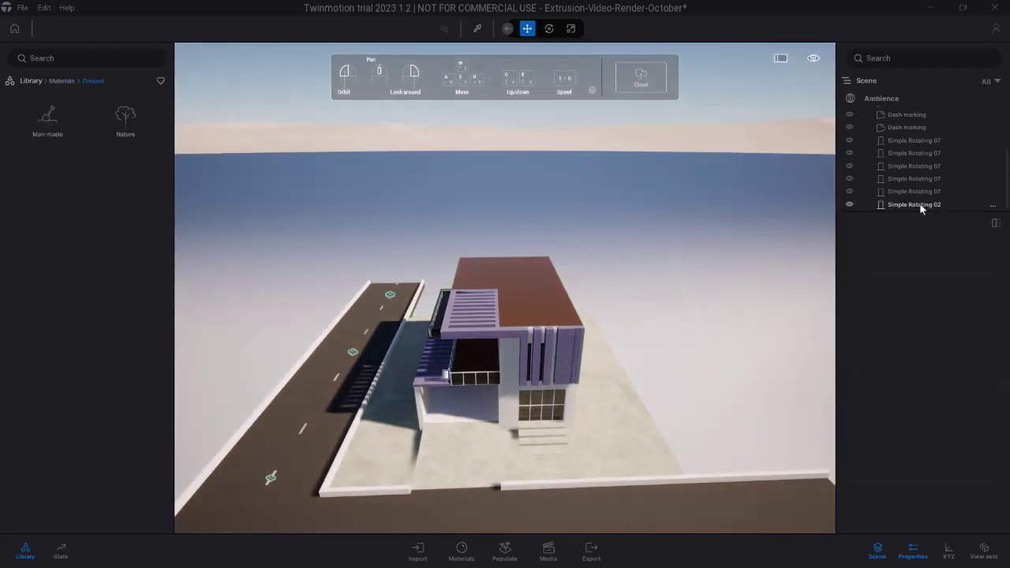
# Enable the HDRI environment in the scene's Ambience settings, with the house and both roads in view
pyautogui.moveTo(505, 316); pyautogui.dragTo(442, 348)
pyautogui.moveTo(778, 272); pyautogui.dragTo(674, 269)
pyautogui.press('e')
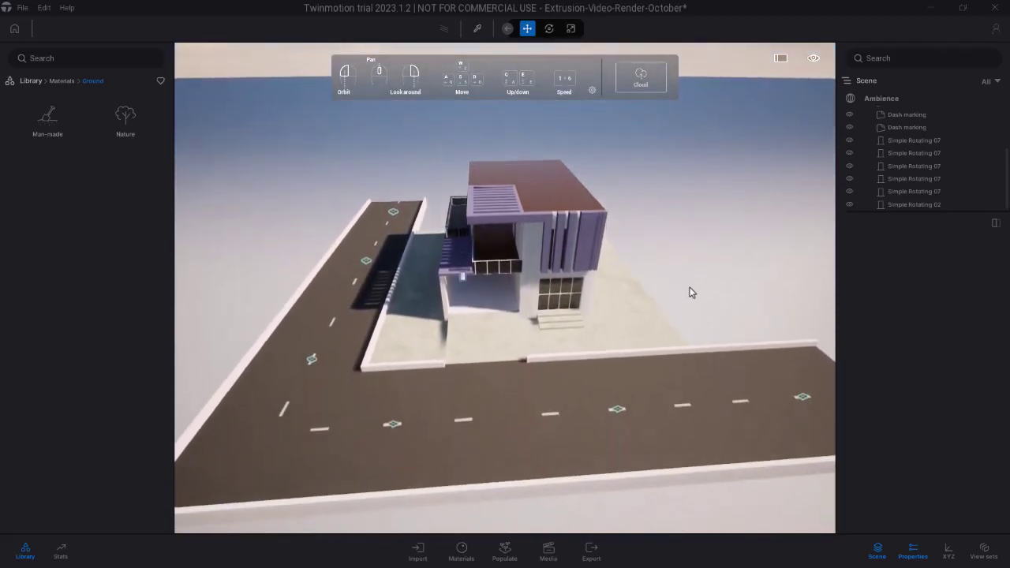
pyautogui.press('a')
pyautogui.scroll(-2, 691, 291)
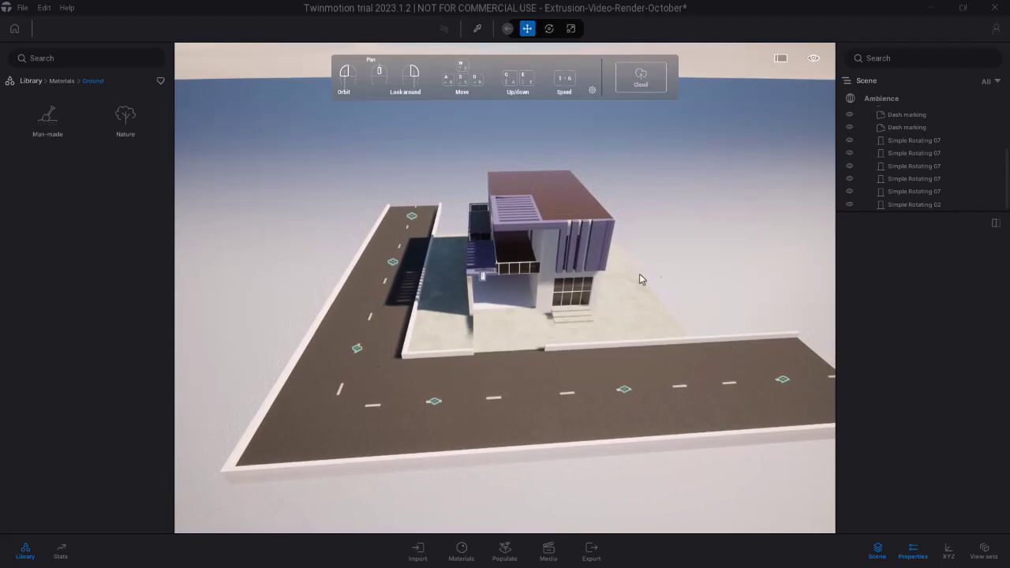
pyautogui.click(892, 99)
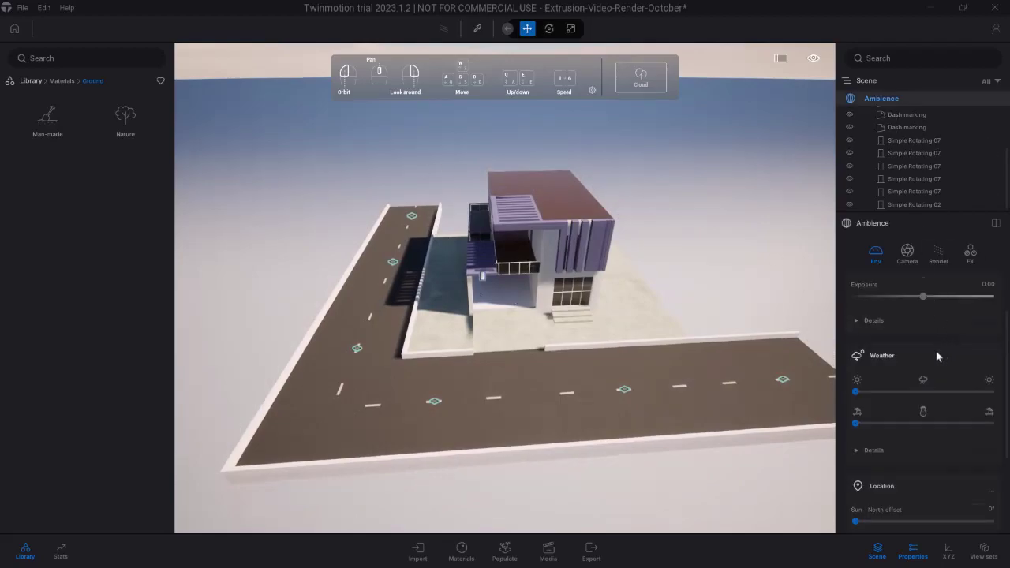
pyautogui.scroll(-3, 937, 357)
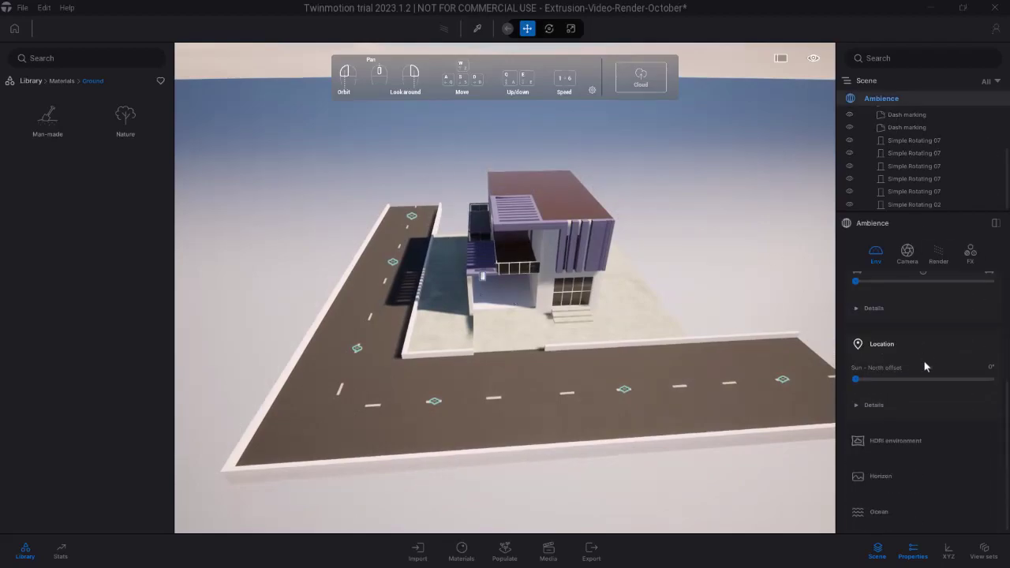
pyautogui.click(889, 438)
pyautogui.scroll(-1, 889, 438)
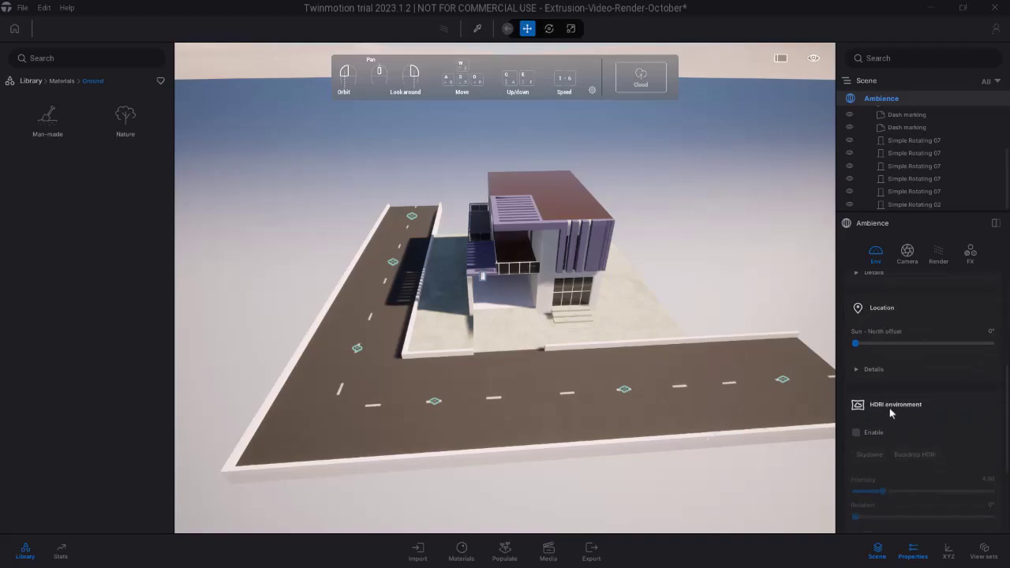
pyautogui.click(855, 433)
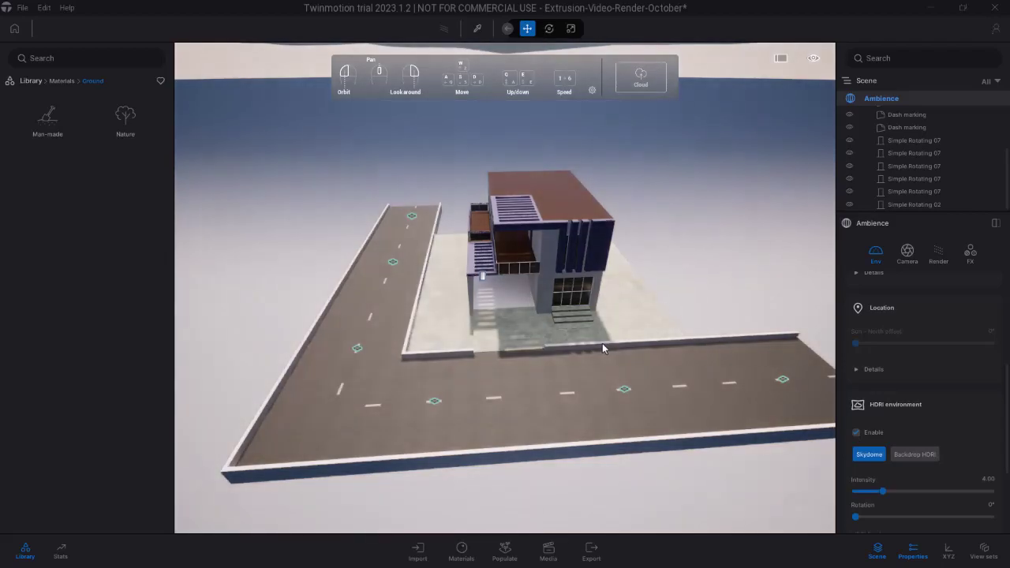
# Switch the HDRI environment from Skydome to Backdrop HDRI, viewing the house from a lower angle
pyautogui.scroll(-3, 920, 435)
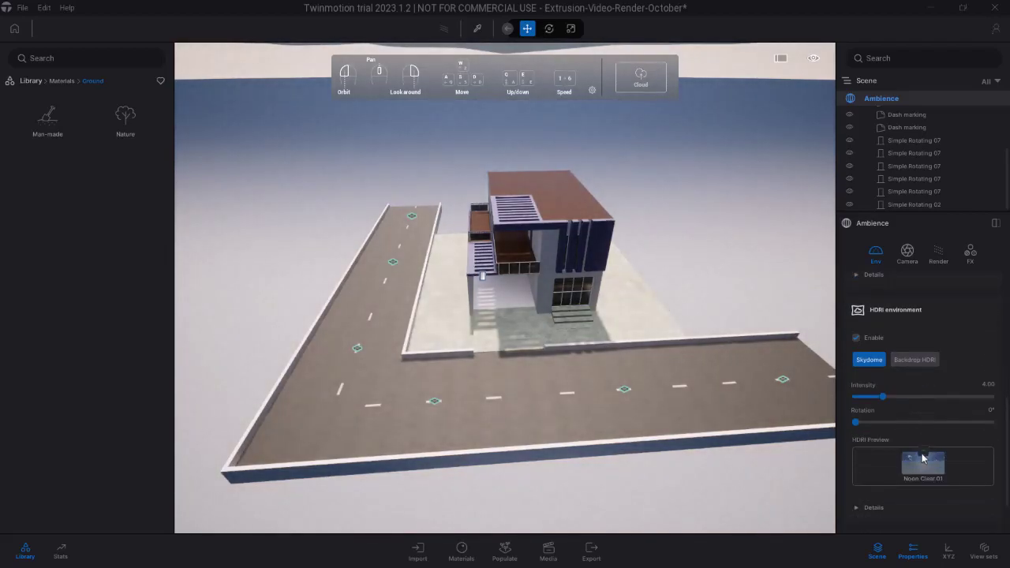
pyautogui.moveTo(711, 423); pyautogui.dragTo(712, 324)
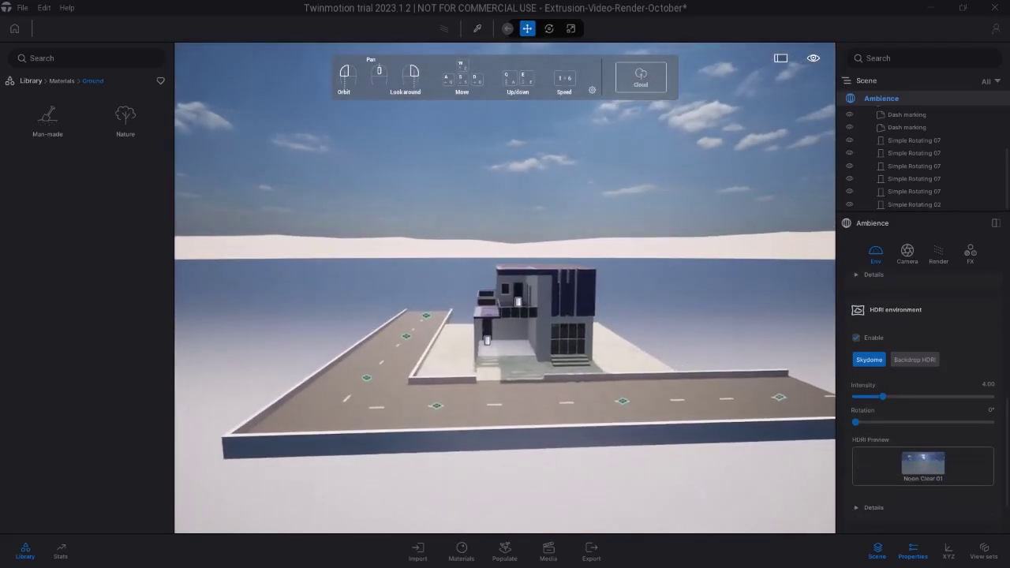
pyautogui.click(914, 359)
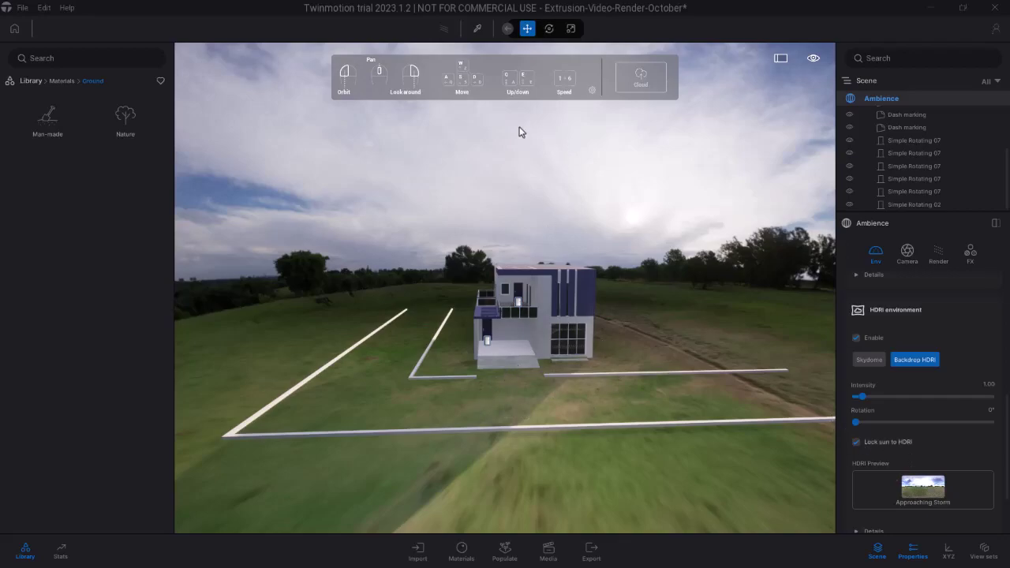
# Select the 2023-September-Project-01 model in the scene graph, with the house and both roads in view
pyautogui.moveTo(652, 174); pyautogui.dragTo(588, 178)
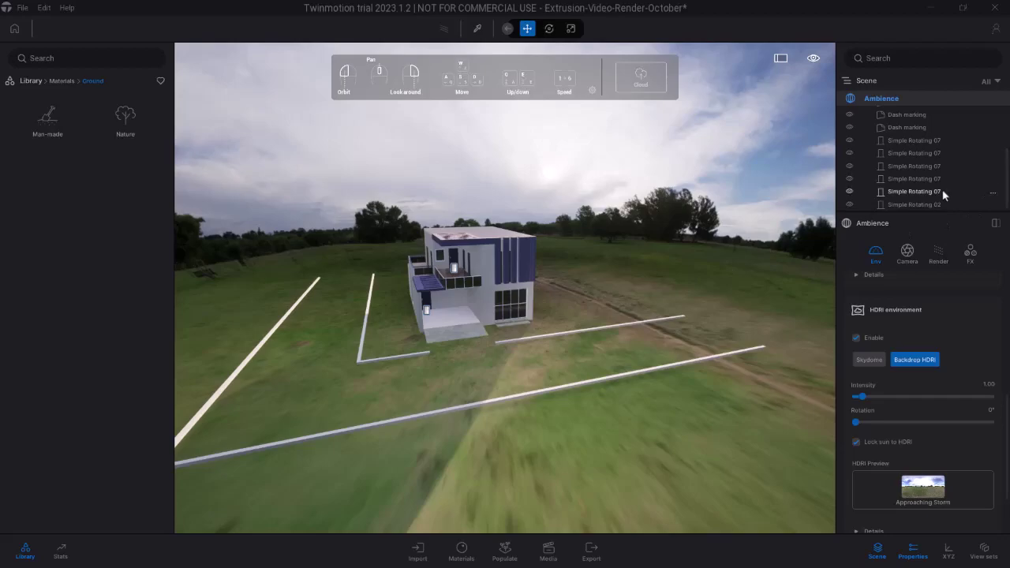
pyautogui.scroll(5, 1007, 179)
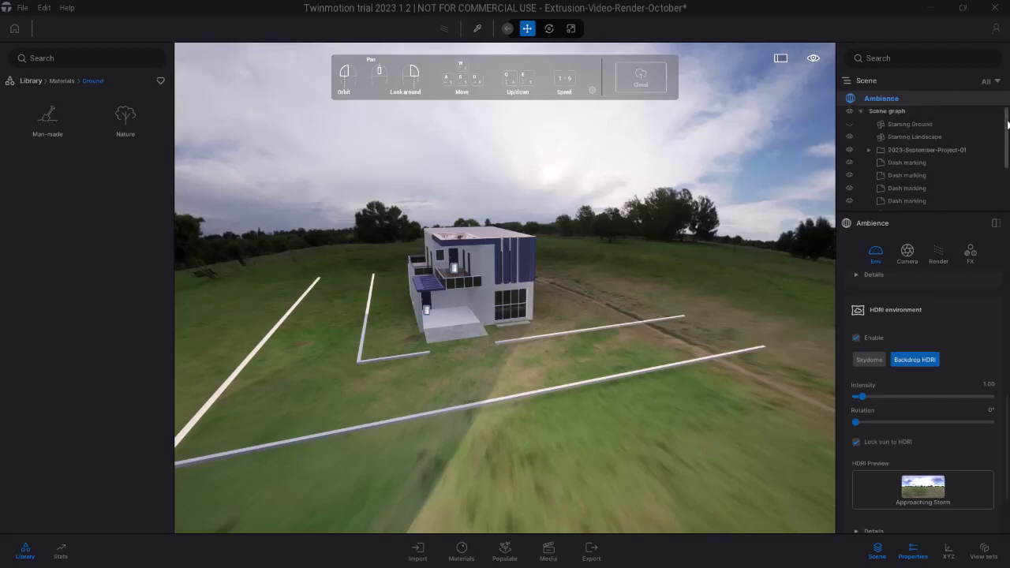
pyautogui.click(921, 150)
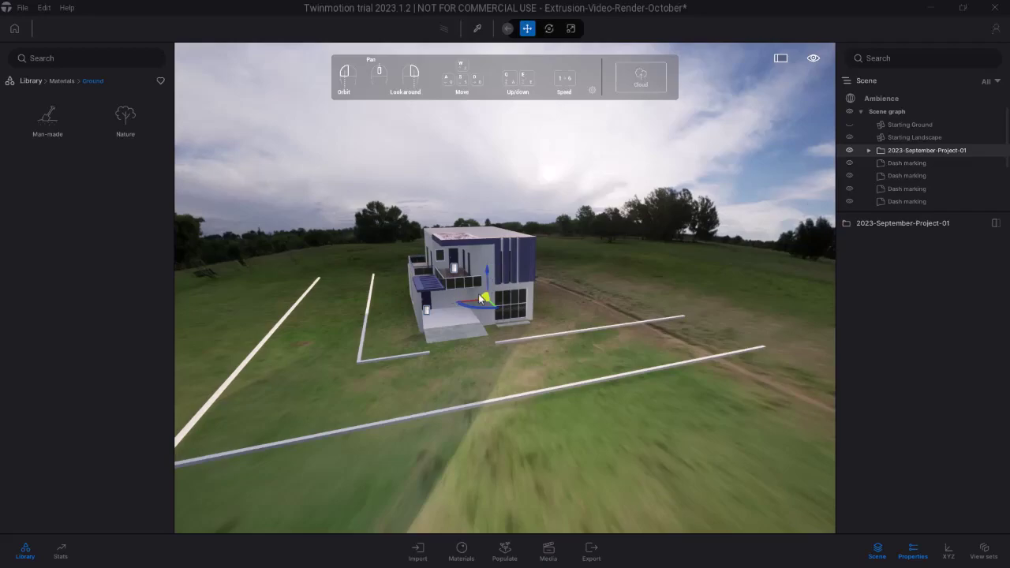
# Set the desktop rendering quality to the Low preset in the preferences
pyautogui.click(43, 8)
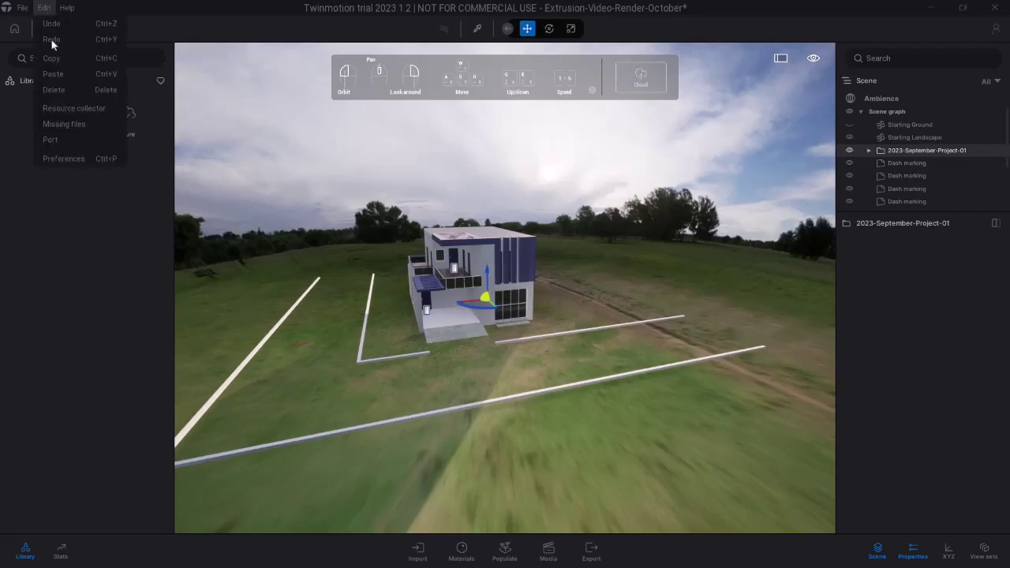
pyautogui.click(60, 157)
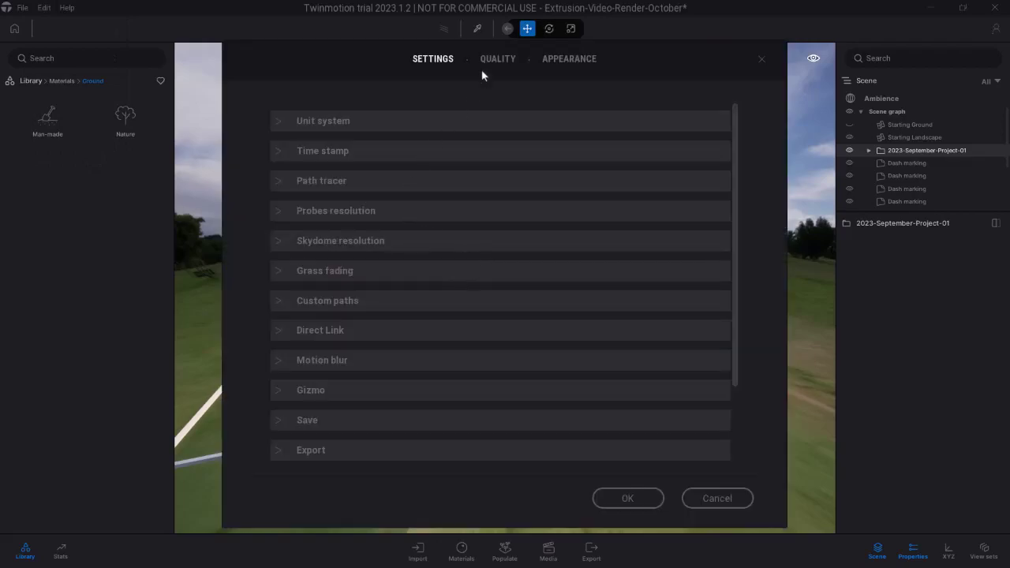
pyautogui.click(493, 61)
pyautogui.click(290, 199)
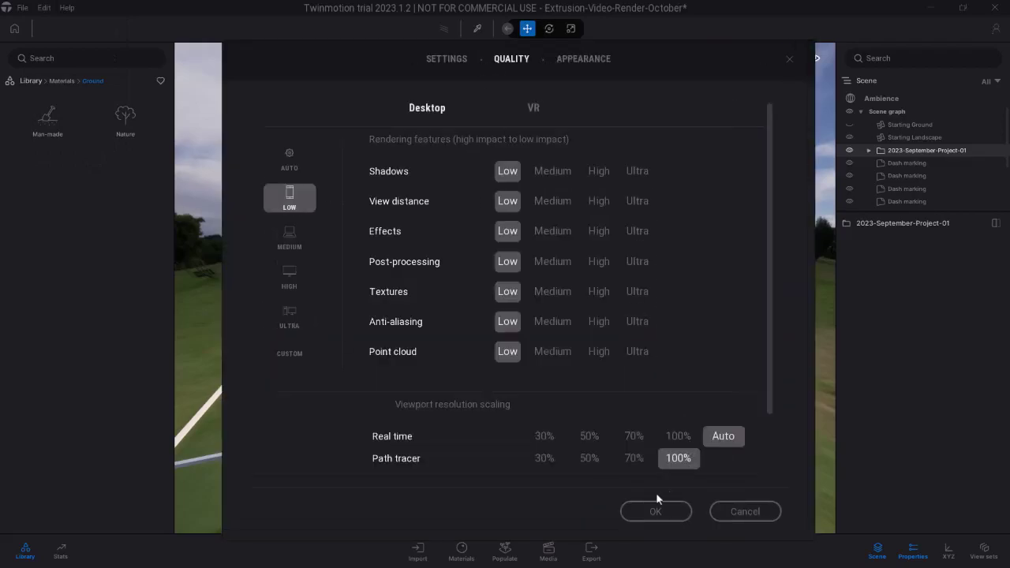
pyautogui.click(652, 511)
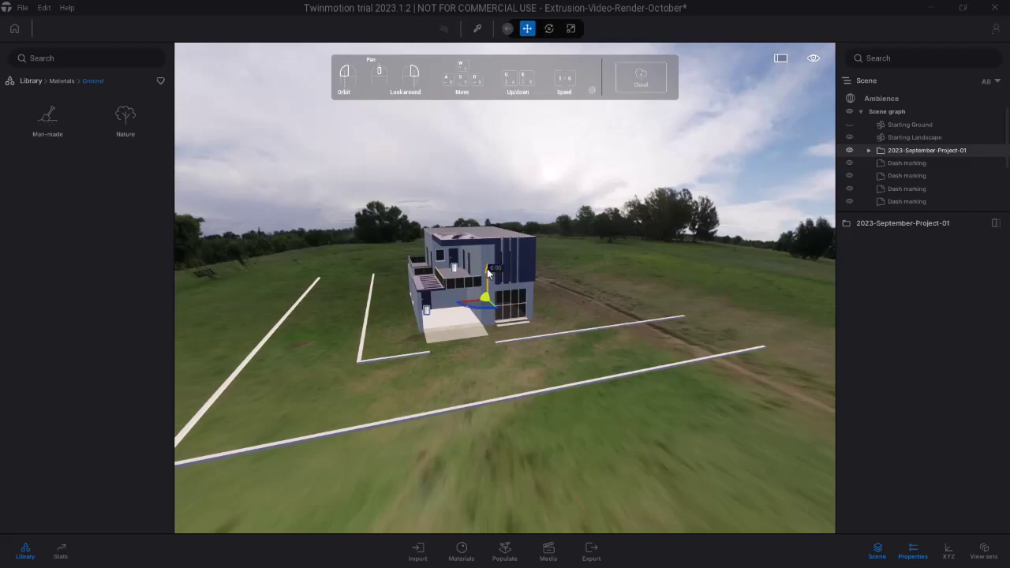
# Try to raise the 2023-September-Project-01 model alone until its roads and paving clear the backdrop ground, and check it from the road
pyautogui.moveTo(486, 268); pyautogui.dragTo(487, 268)
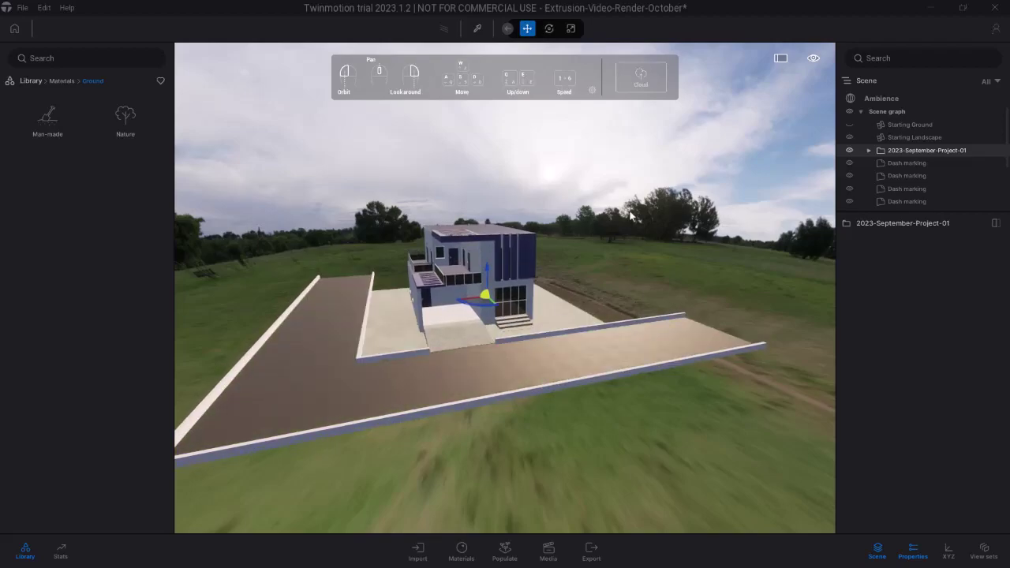
pyautogui.moveTo(573, 339); pyautogui.dragTo(548, 339)
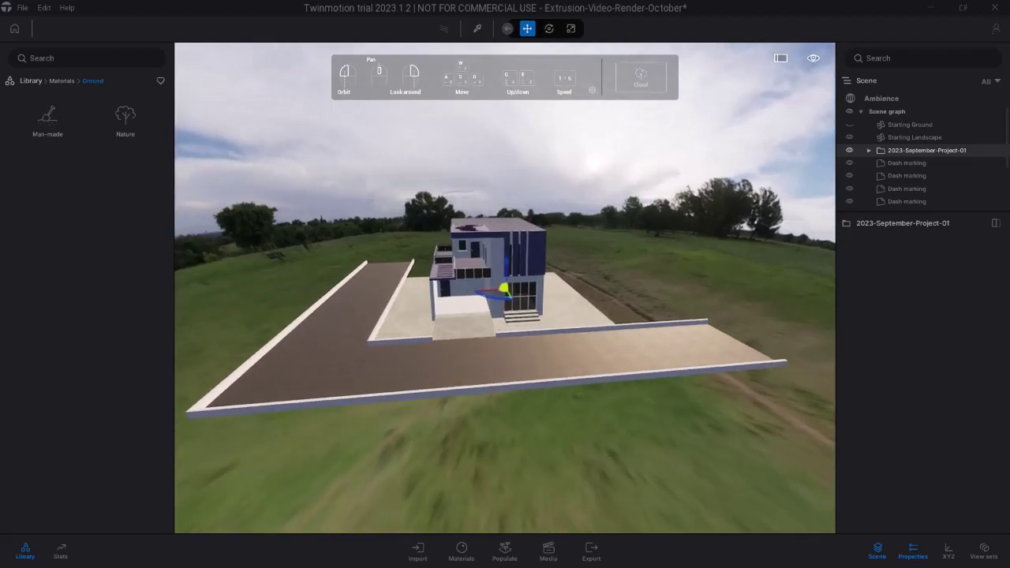
pyautogui.press('w')
pyautogui.press('w')
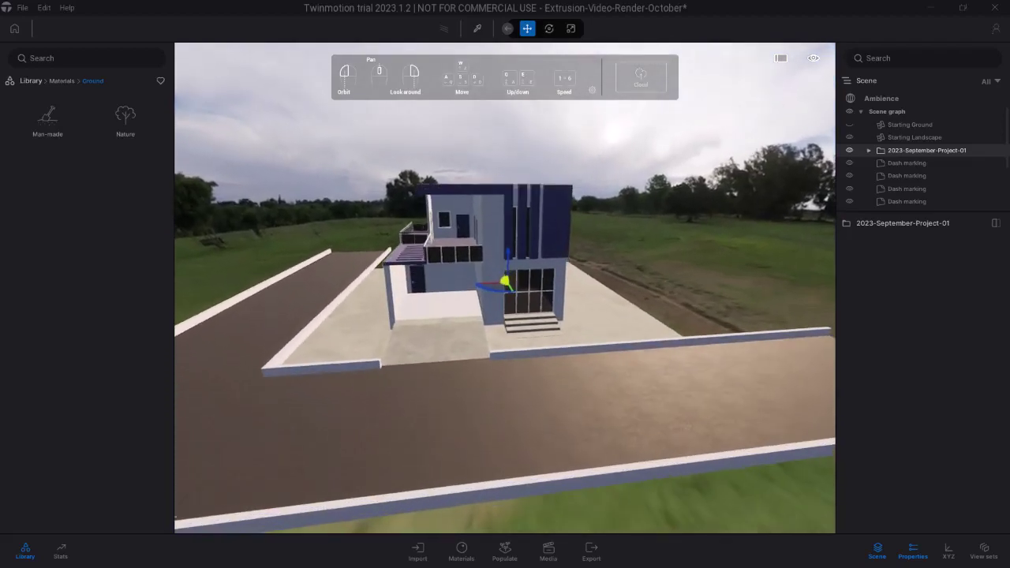
pyautogui.moveTo(574, 356); pyautogui.dragTo(553, 361)
pyautogui.moveTo(555, 360); pyautogui.dragTo(578, 346, button='right')
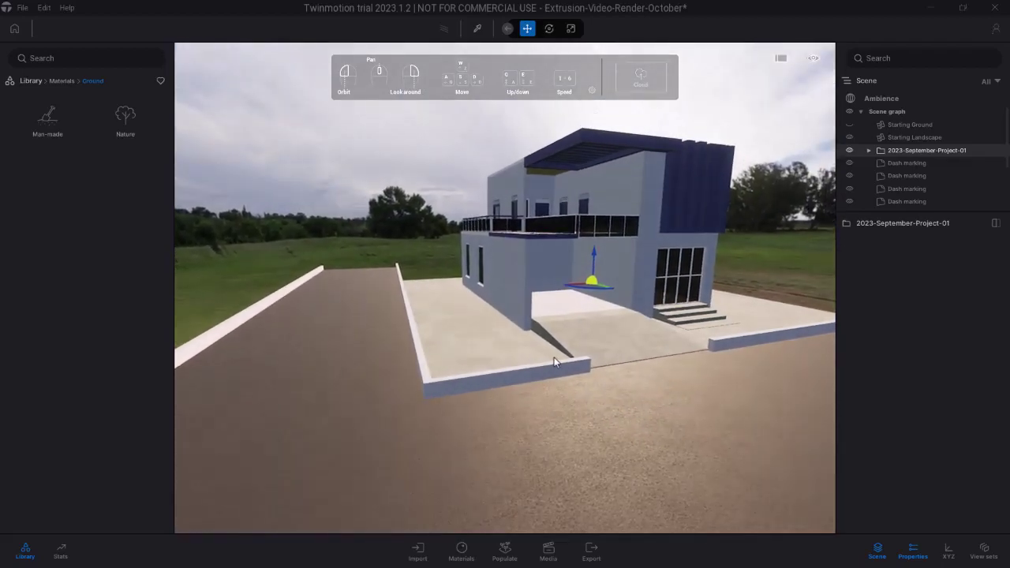
pyautogui.press('d')
pyautogui.moveTo(605, 397); pyautogui.dragTo(588, 324, button='right')
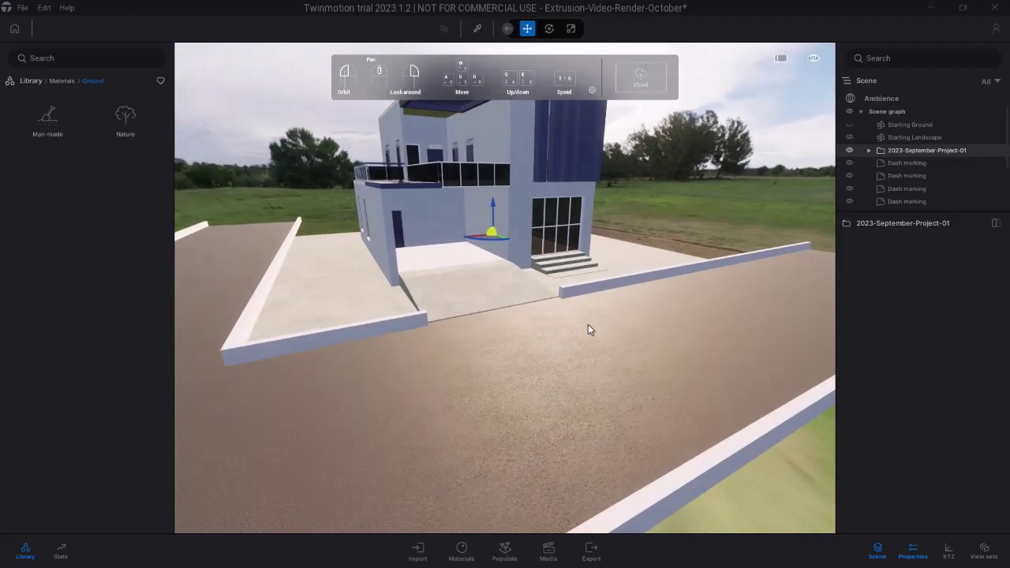
# Undo the upward move of the house model and clear the selection
pyautogui.moveTo(582, 289); pyautogui.dragTo(584, 289)
pyautogui.hotkey('ctrl', 'z')
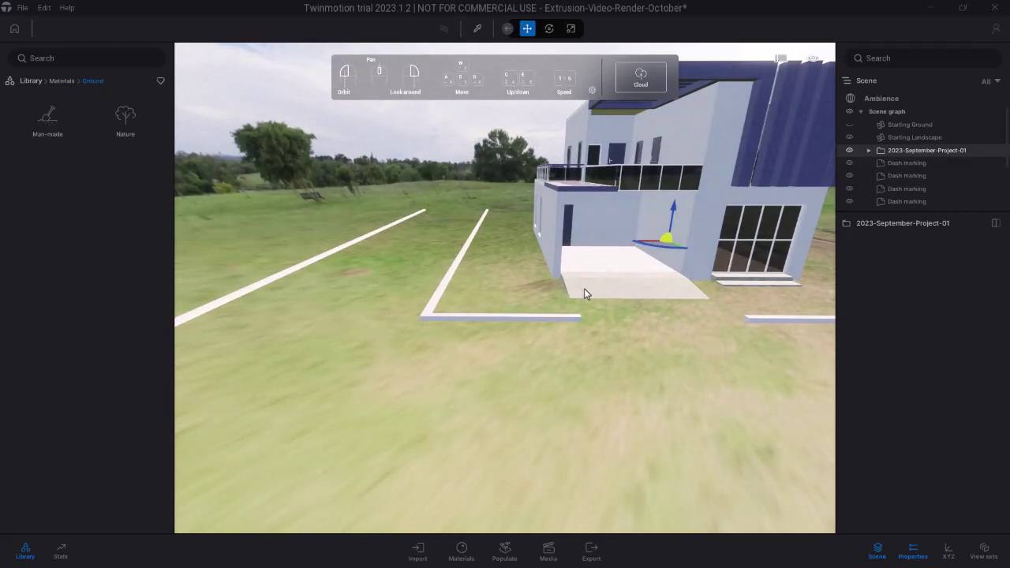
pyautogui.press('Escape')
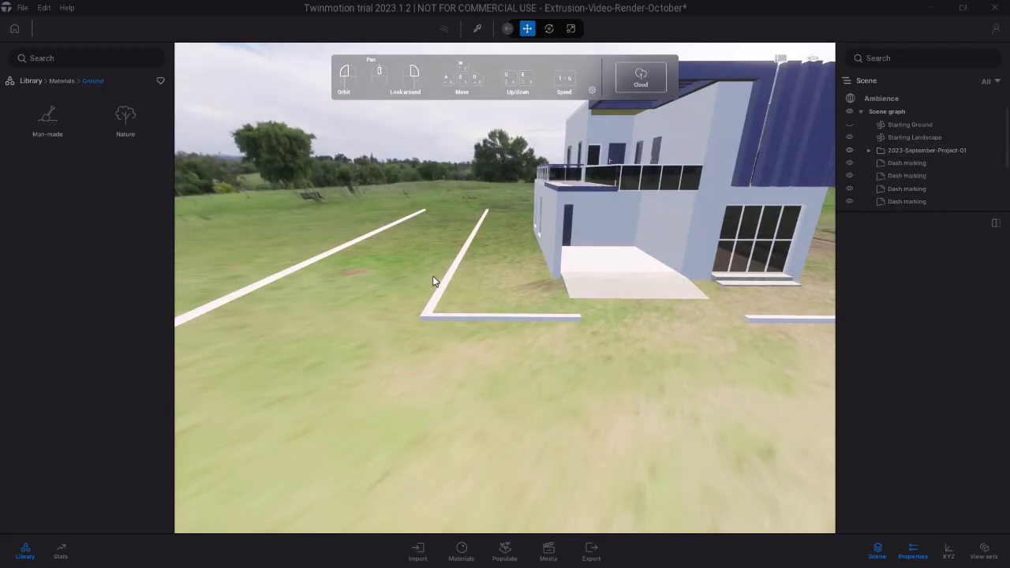
# Select the 2023-September-Project-01 model together with all six Dash marking objects in the scene graph
pyautogui.moveTo(433, 276); pyautogui.dragTo(646, 245, button='right')
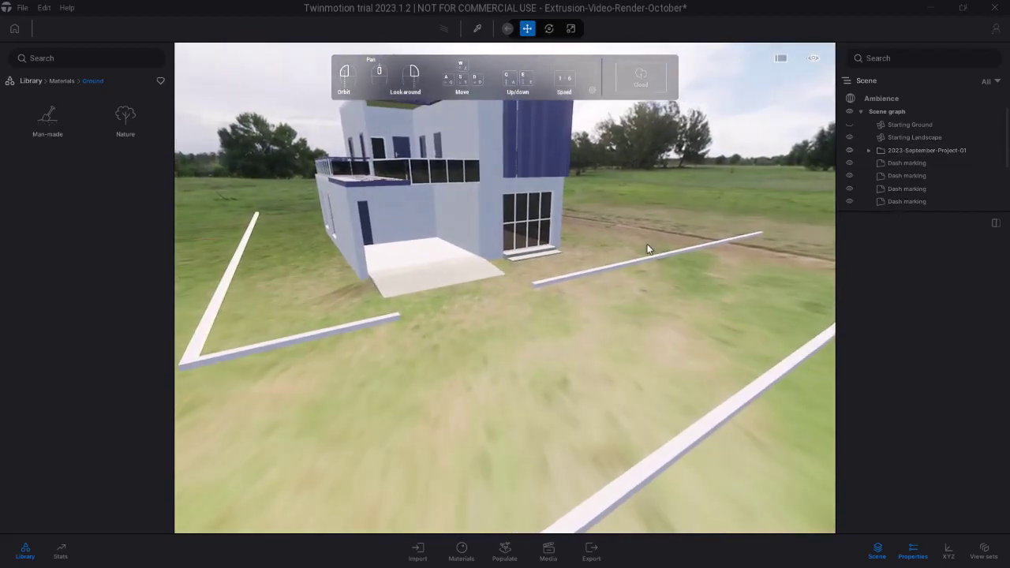
pyautogui.click(942, 150)
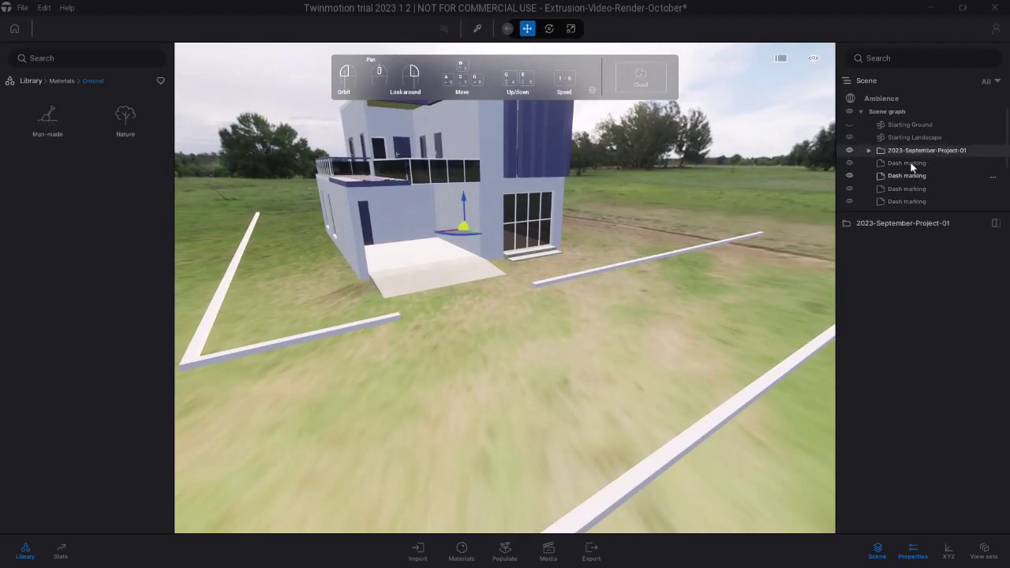
pyautogui.keyDown('ctrl'); pyautogui.click(911, 164); pyautogui.keyUp('ctrl')
pyautogui.keyDown('ctrl'); pyautogui.click(911, 176); pyautogui.keyUp('ctrl')
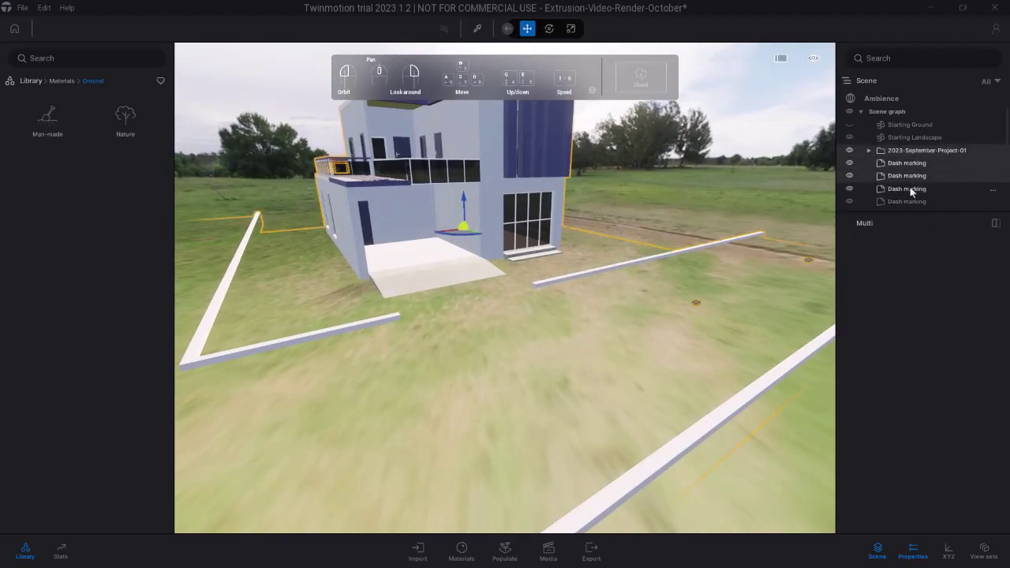
pyautogui.keyDown('ctrl'); pyautogui.click(911, 189); pyautogui.keyUp('ctrl')
pyautogui.keyDown('ctrl'); pyautogui.click(911, 203); pyautogui.keyUp('ctrl')
pyautogui.scroll(-1, 927, 198)
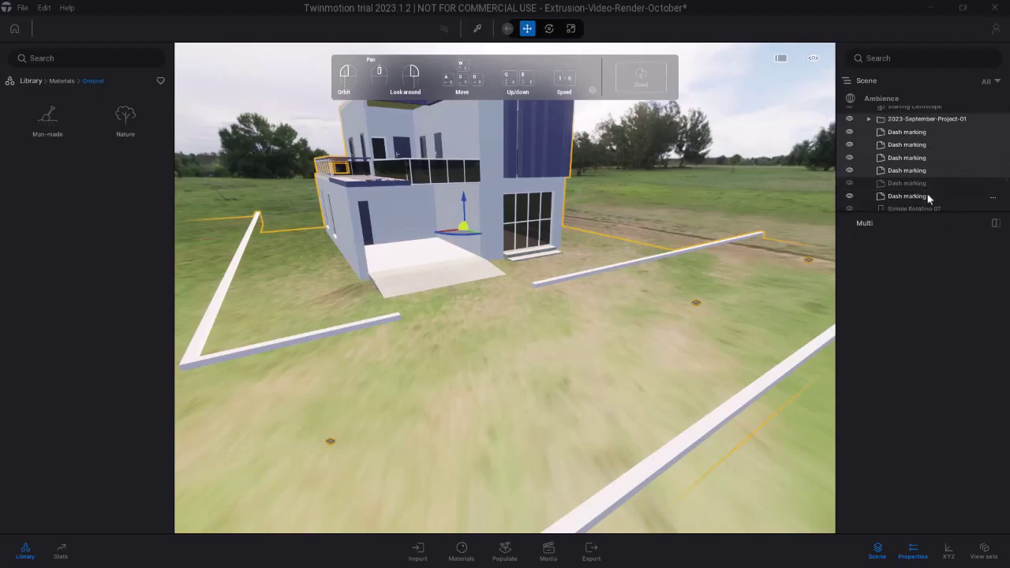
pyautogui.keyDown('ctrl'); pyautogui.click(923, 183); pyautogui.keyUp('ctrl')
pyautogui.keyDown('ctrl'); pyautogui.click(925, 195); pyautogui.keyUp('ctrl')
# Add the five Simple Rotating 07 doors and the Simple Rotating 02 door to the selection
pyautogui.scroll(-1, 925, 196)
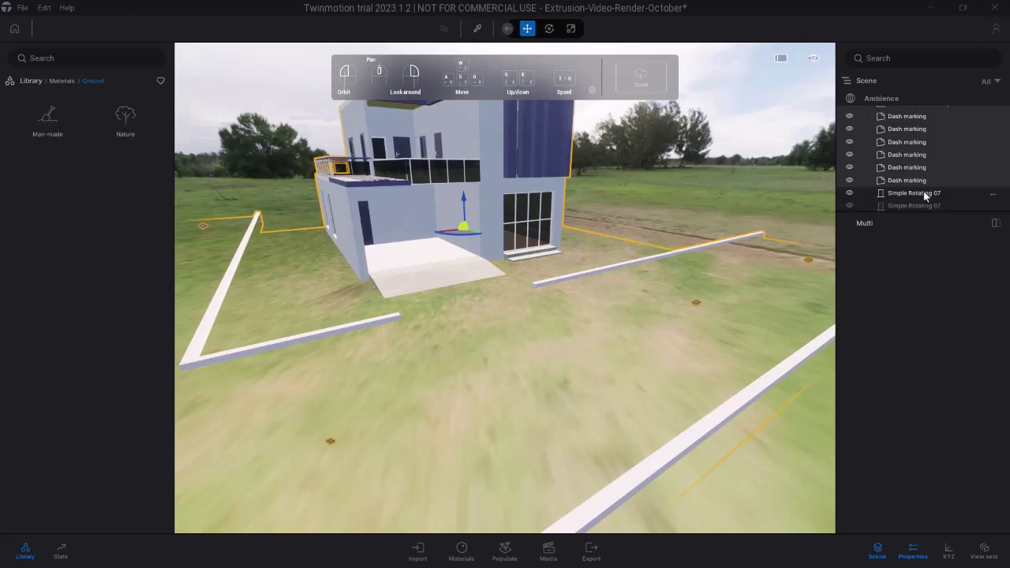
pyautogui.keyDown('ctrl'); pyautogui.click(923, 192); pyautogui.keyUp('ctrl')
pyautogui.keyDown('ctrl'); pyautogui.click(924, 207); pyautogui.keyUp('ctrl')
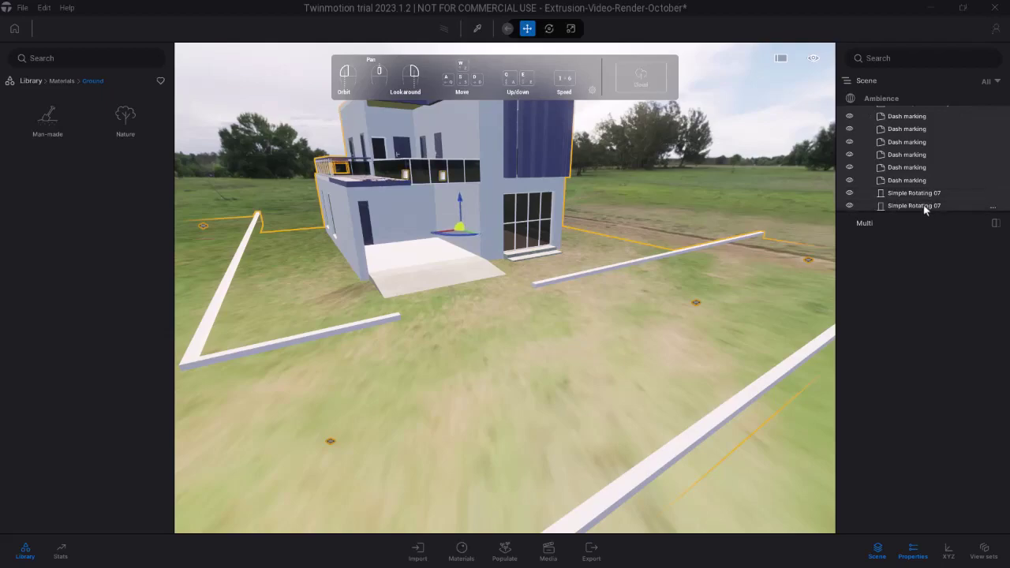
pyautogui.scroll(-2, 924, 205)
pyautogui.keyDown('ctrl'); pyautogui.click(922, 191); pyautogui.keyUp('ctrl')
pyautogui.keyDown('ctrl'); pyautogui.click(919, 199); pyautogui.keyUp('ctrl')
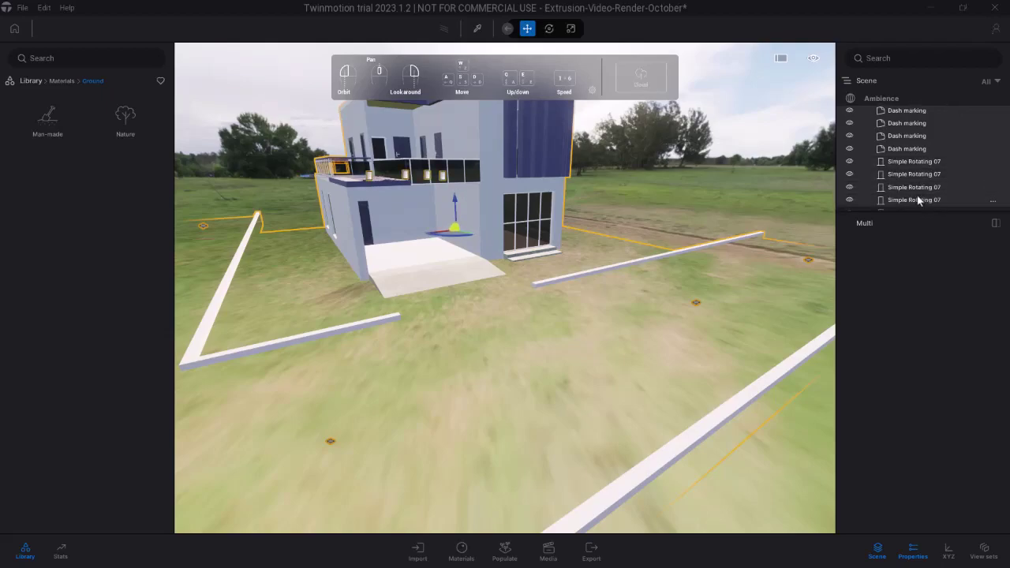
pyautogui.scroll(-2, 919, 199)
pyautogui.keyDown('ctrl'); pyautogui.click(919, 195); pyautogui.keyUp('ctrl')
pyautogui.keyDown('ctrl'); pyautogui.click(920, 205); pyautogui.keyUp('ctrl')
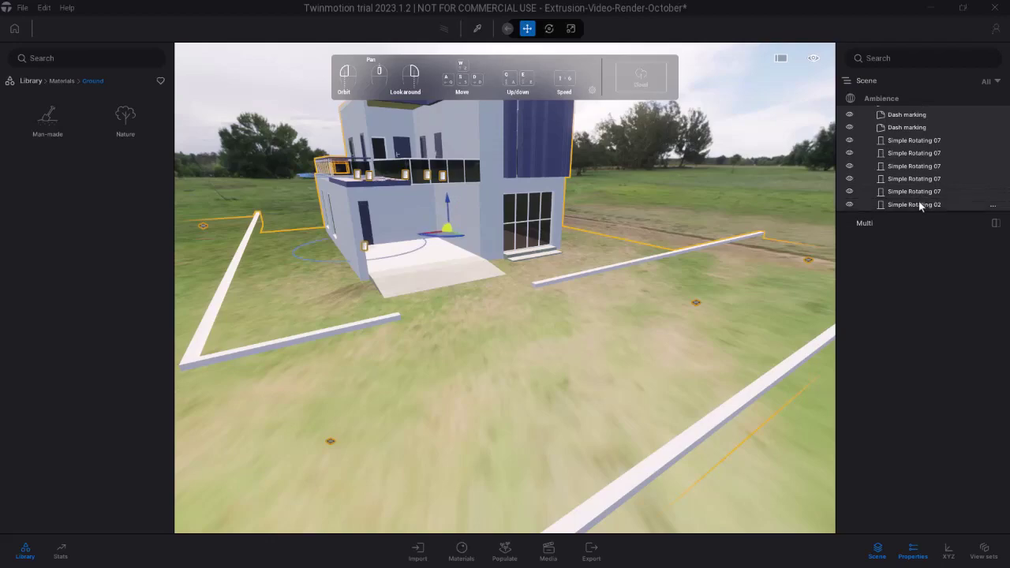
# Raise the selected model, dash markings and doors together until the roads and paving clear the backdrop ground, then deselect them
pyautogui.moveTo(700, 245); pyautogui.dragTo(530, 249, button='right')
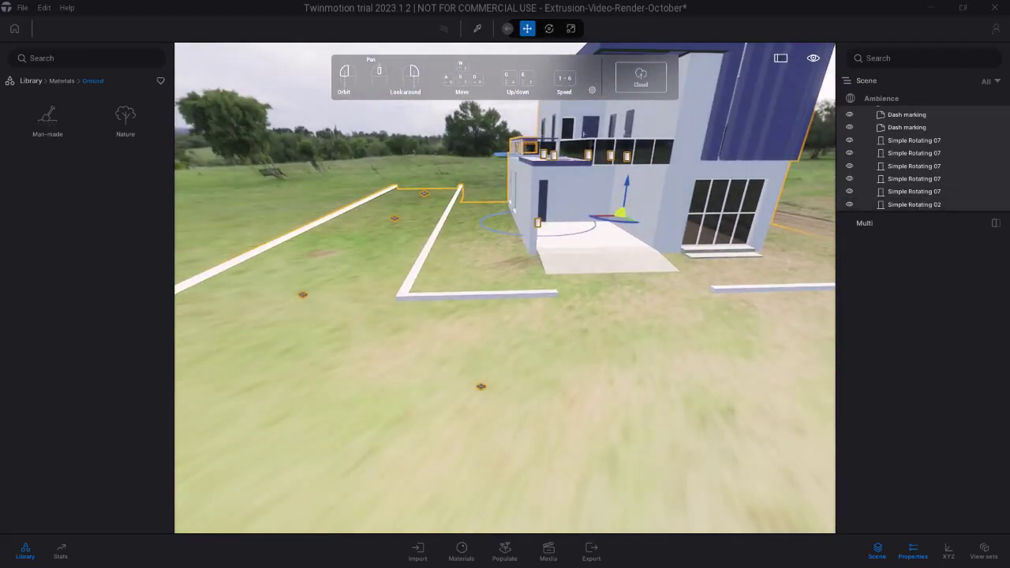
pyautogui.scroll(-4, 699, 245)
pyautogui.scroll(-3, 735, 272)
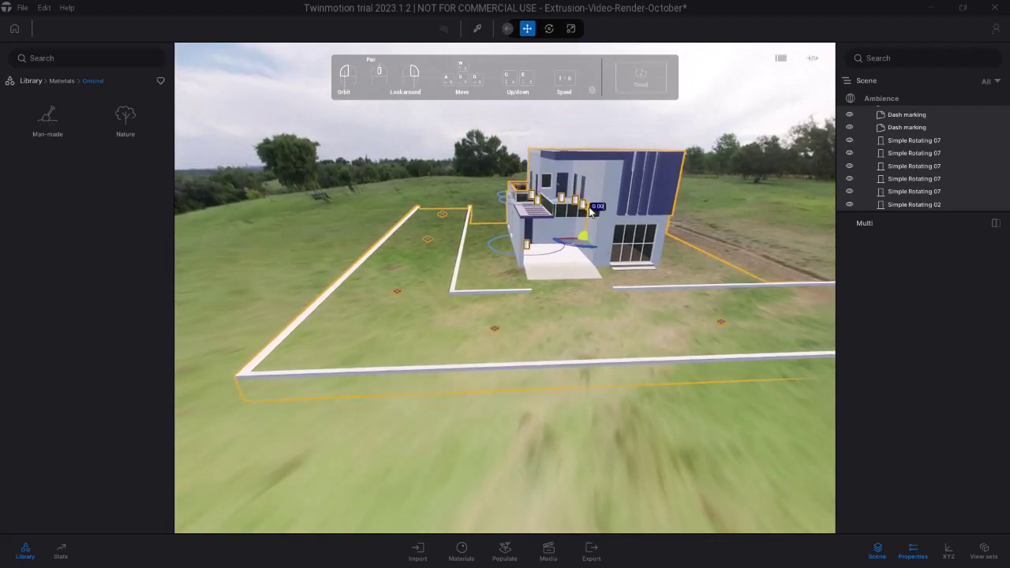
pyautogui.moveTo(590, 211)
pyautogui.mouseDown()
pyautogui.moveTo(590, 201)
pyautogui.moveTo(575, 200)
pyautogui.mouseUp()
pyautogui.click(724, 207)
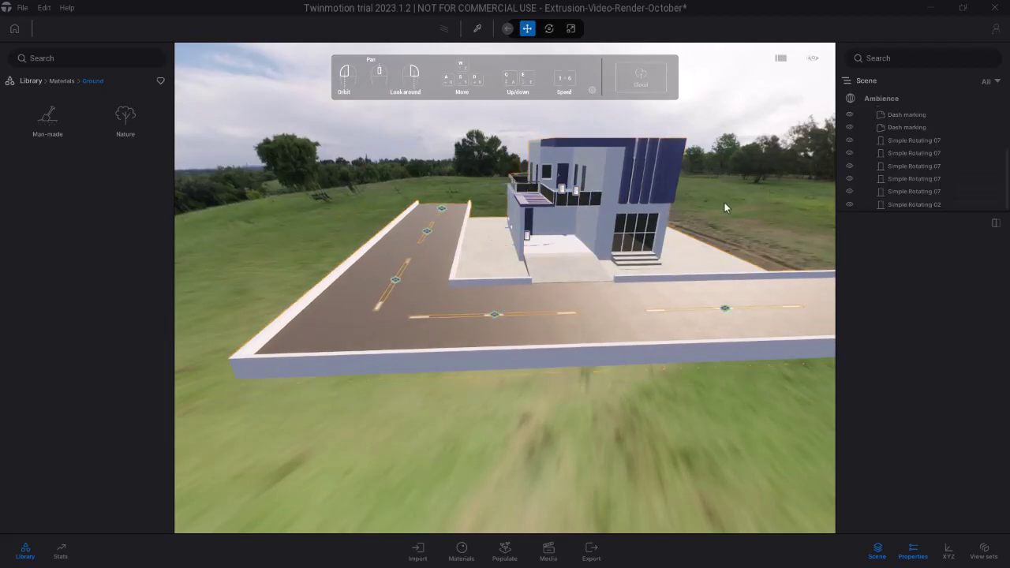
# Examine the raised house, roads and lane markings against the HDRI backdrop from the road corner, the front and the side
pyautogui.moveTo(599, 238); pyautogui.dragTo(703, 224, button='right')
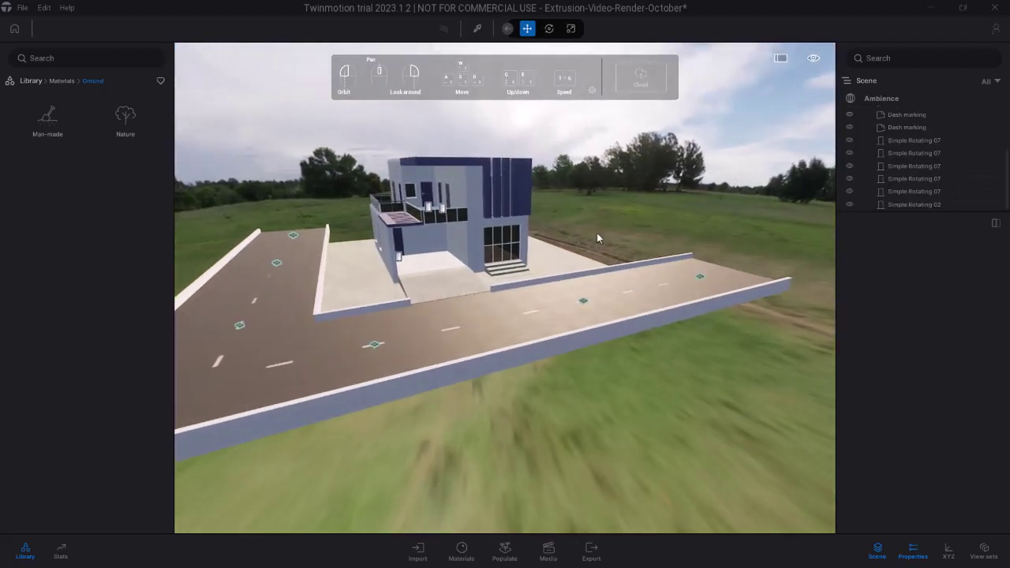
pyautogui.moveTo(598, 238); pyautogui.dragTo(594, 239, button='right')
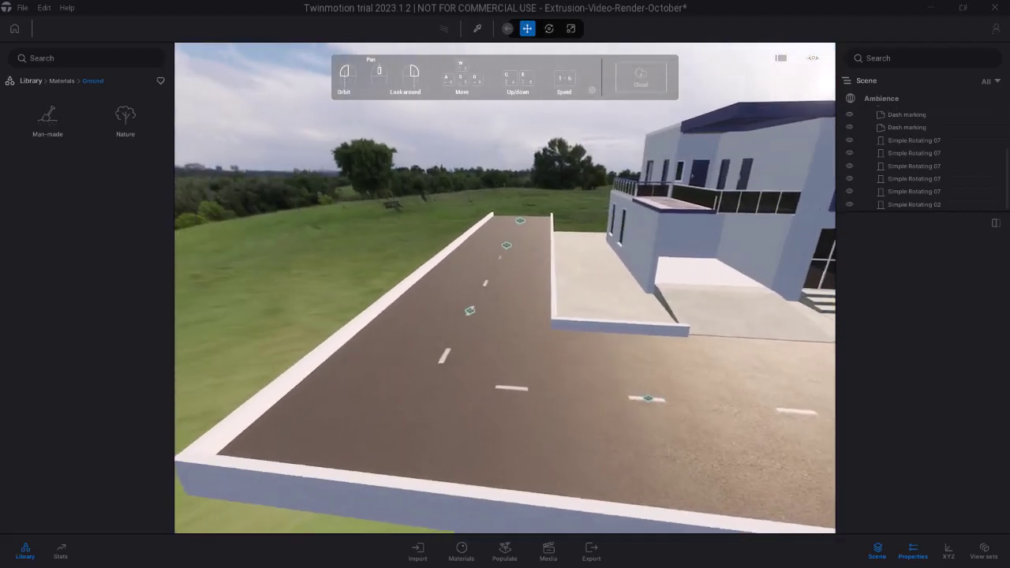
pyautogui.moveTo(505, 288); pyautogui.dragTo(620, 229, button='right')
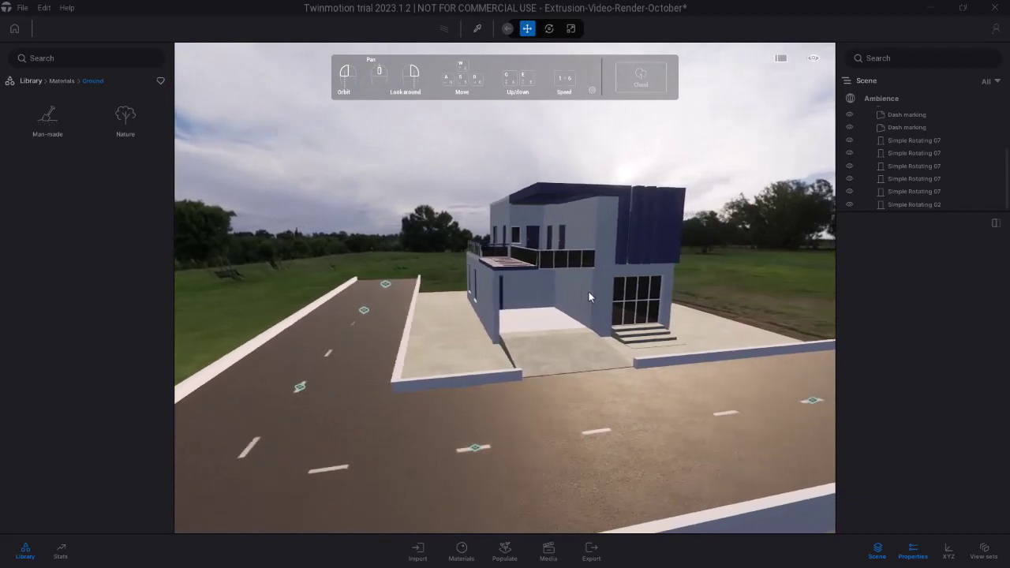
pyautogui.press('w')
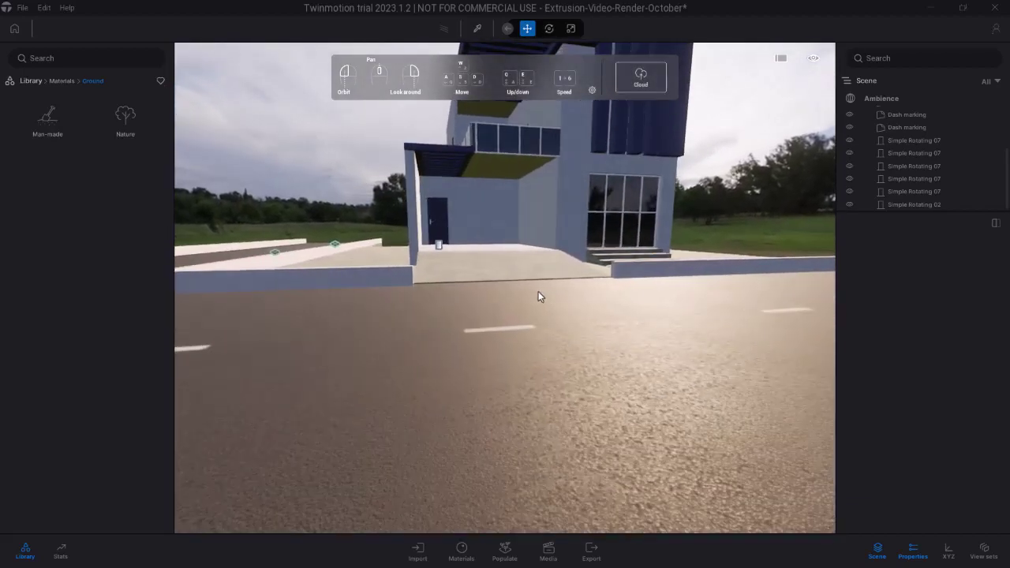
pyautogui.press('d')
pyautogui.press('s')
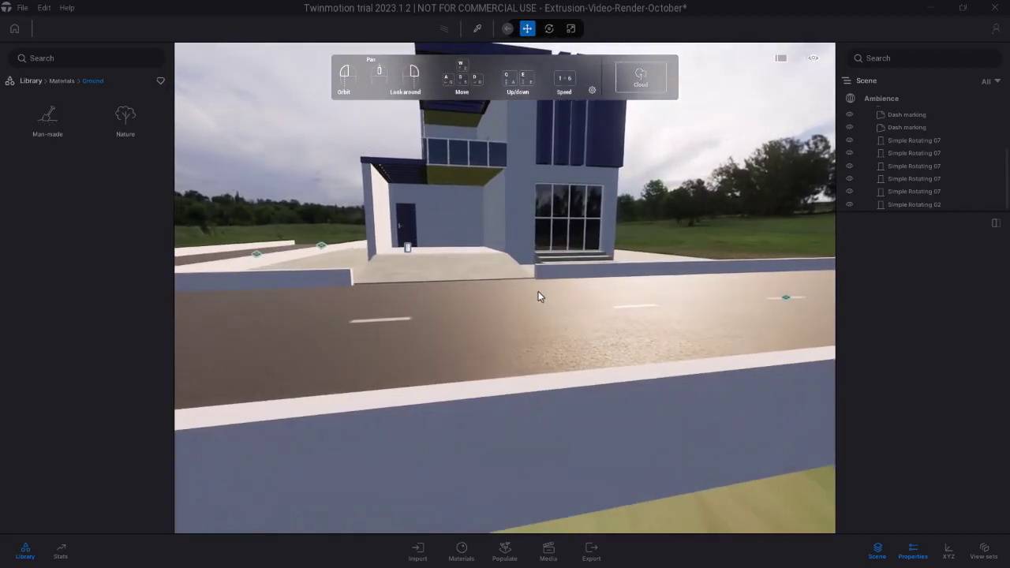
pyautogui.press('e')
pyautogui.moveTo(557, 292); pyautogui.dragTo(517, 276, button='right')
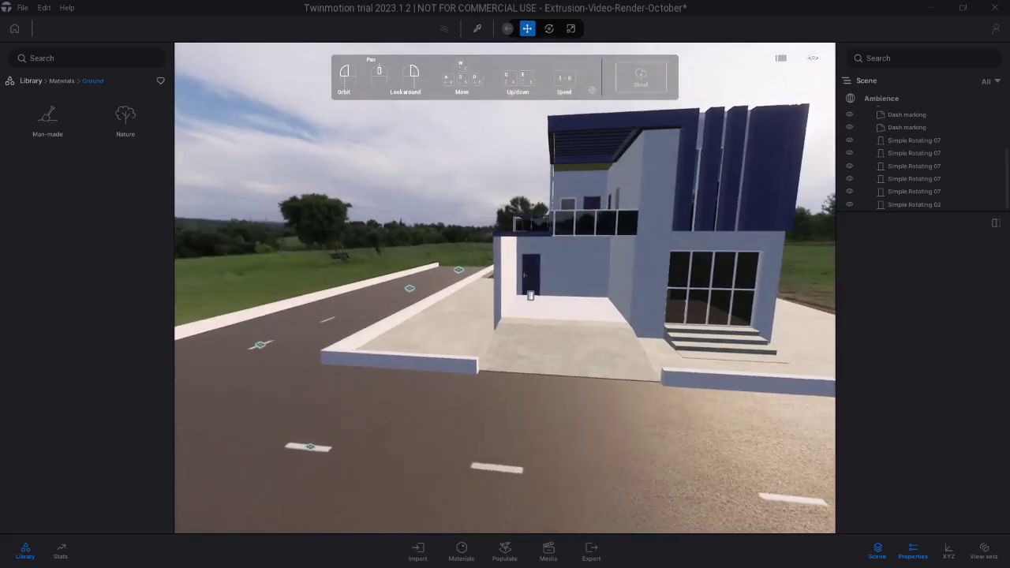
pyautogui.press('d')
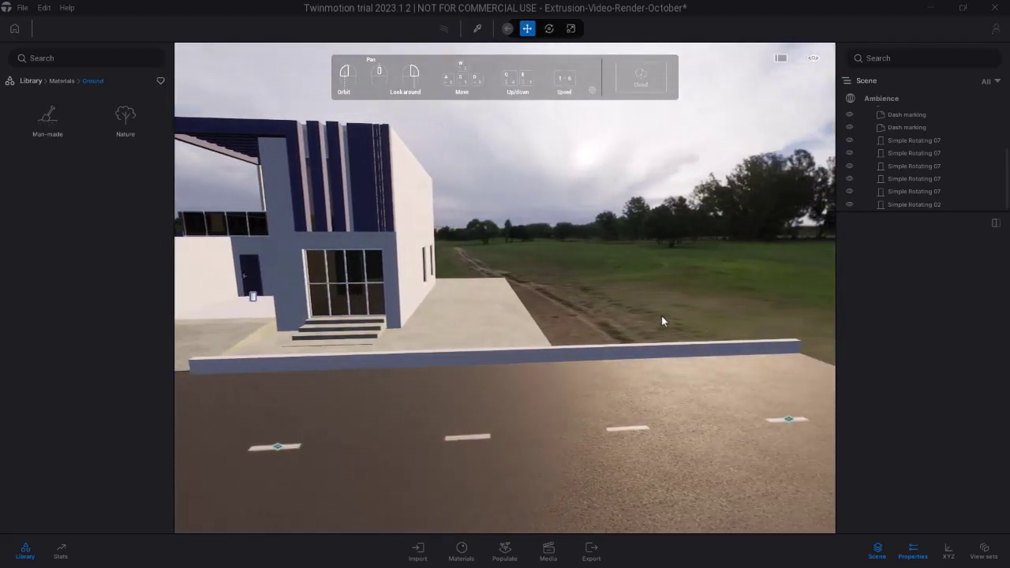
pyautogui.press('d')
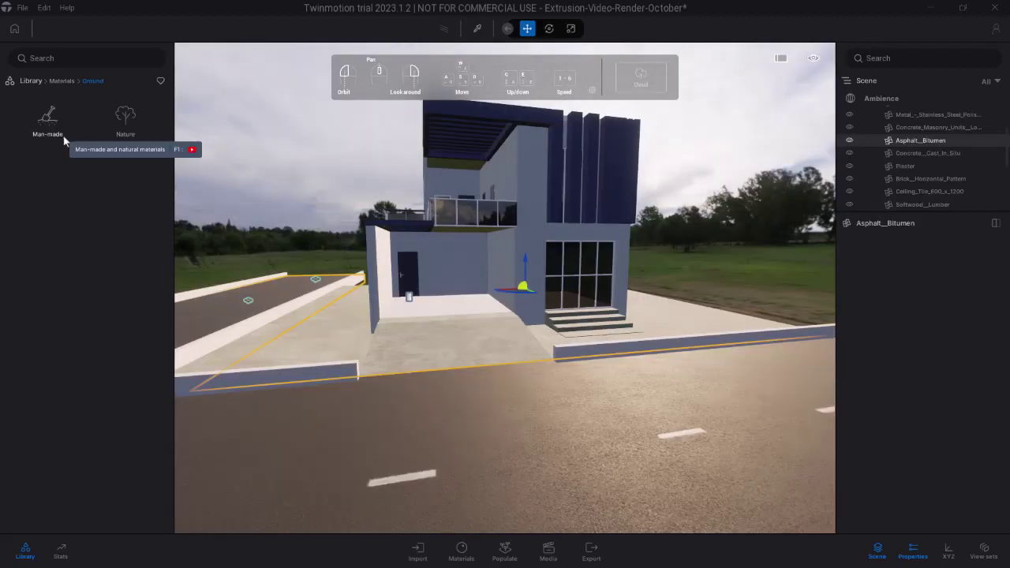
# Place a Sedan 06 from the library's car collection in the house's open carport, facing the road
pyautogui.click(28, 81)
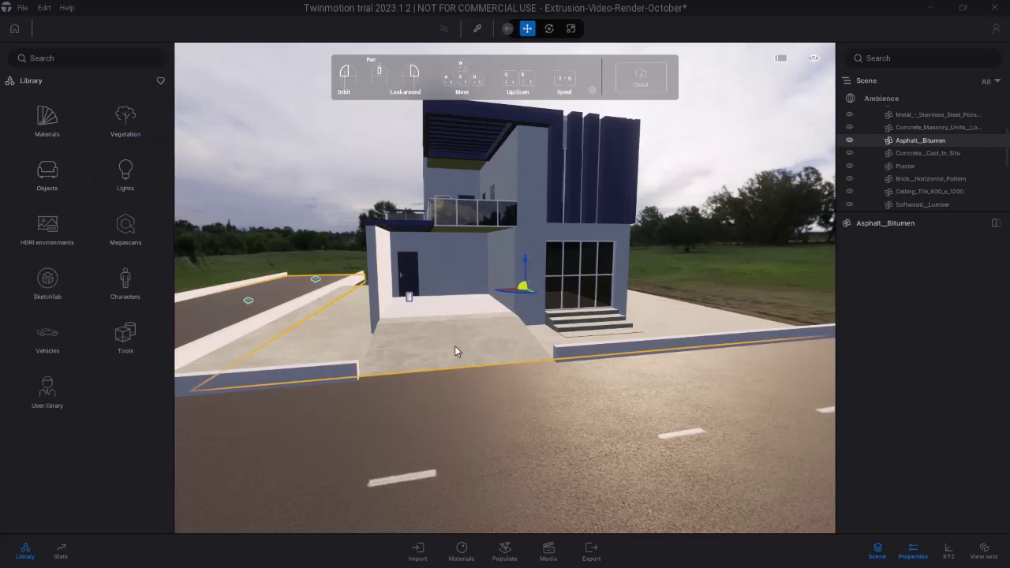
pyautogui.click(58, 168)
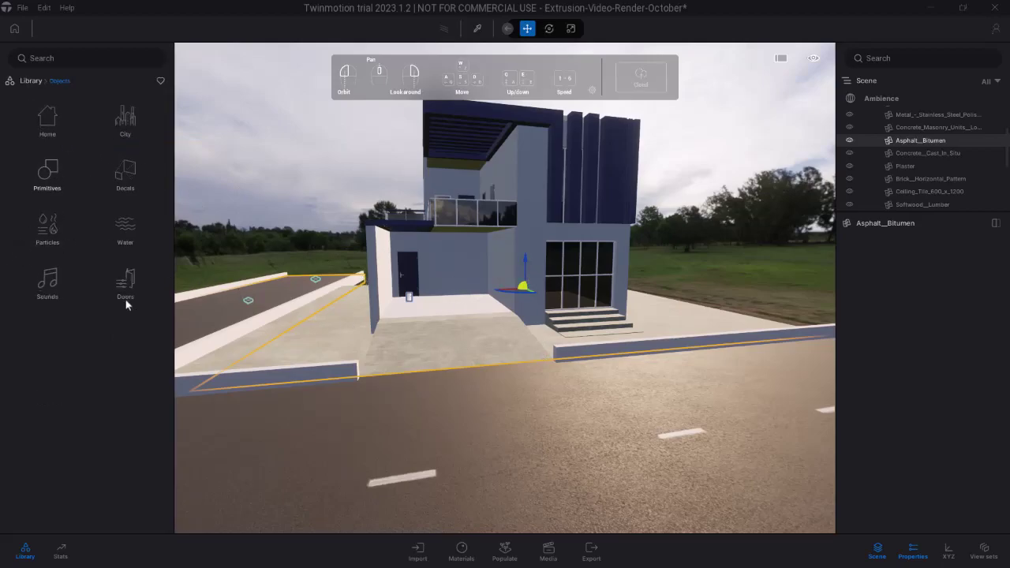
pyautogui.click(31, 82)
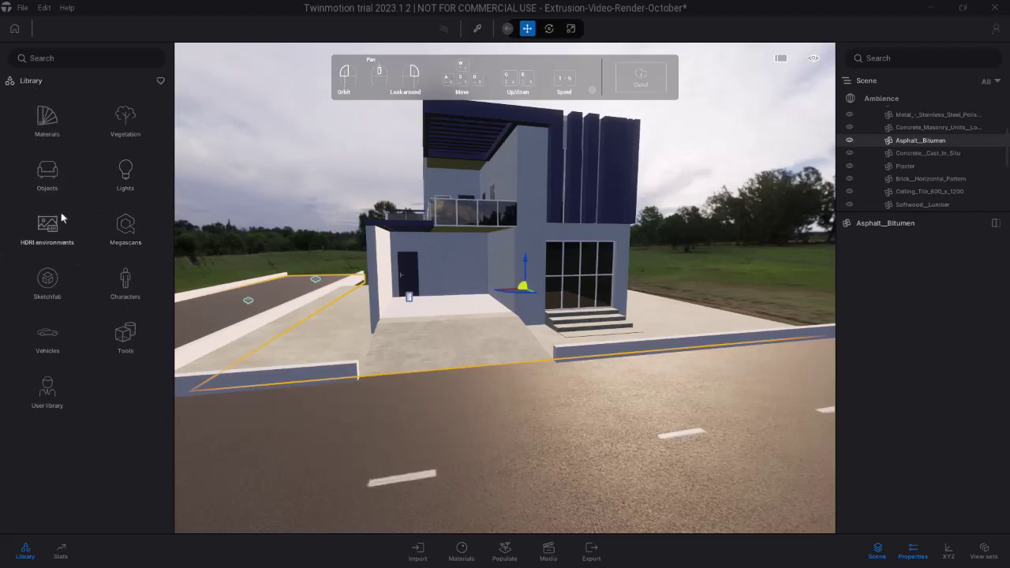
pyautogui.click(67, 339)
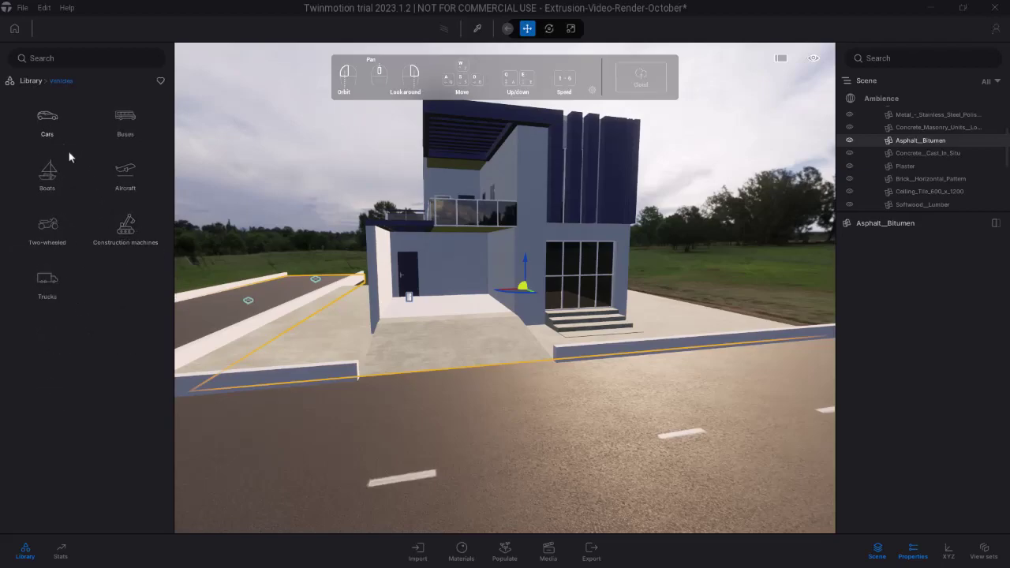
pyautogui.click(48, 118)
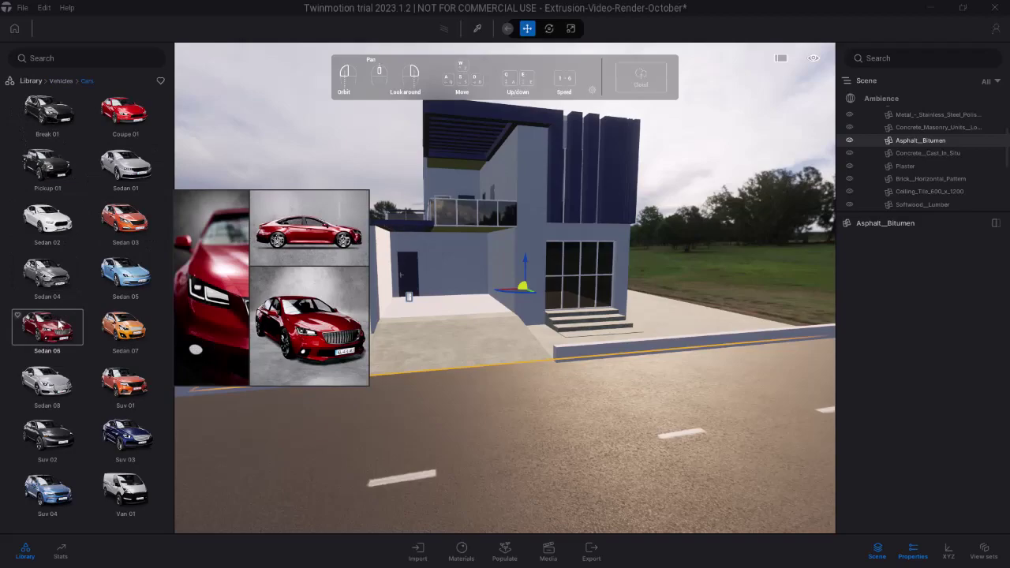
pyautogui.moveTo(59, 324); pyautogui.dragTo(413, 350)
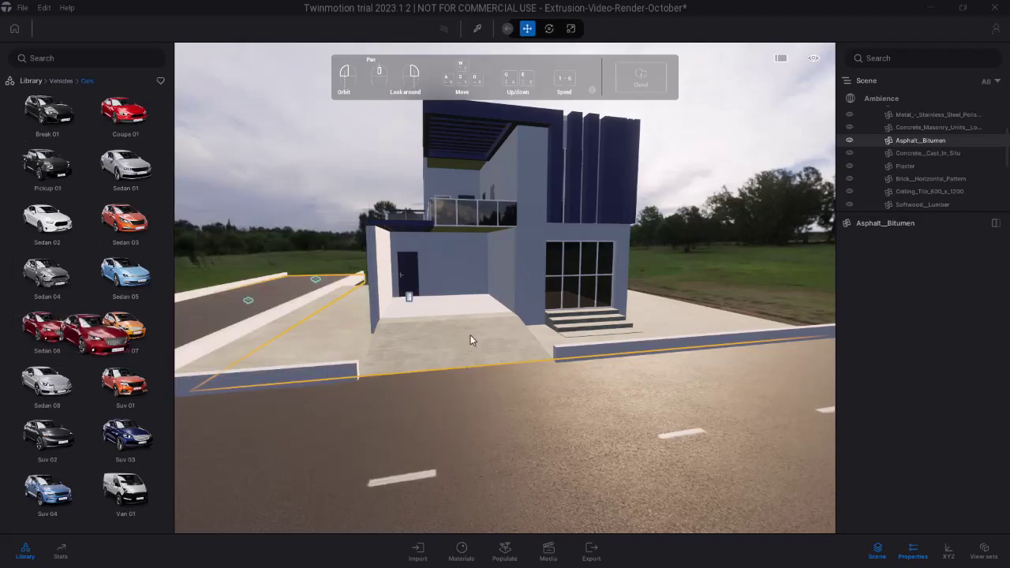
pyautogui.moveTo(448, 307)
pyautogui.mouseDown()
pyautogui.moveTo(458, 341)
pyautogui.moveTo(449, 305)
pyautogui.mouseUp()
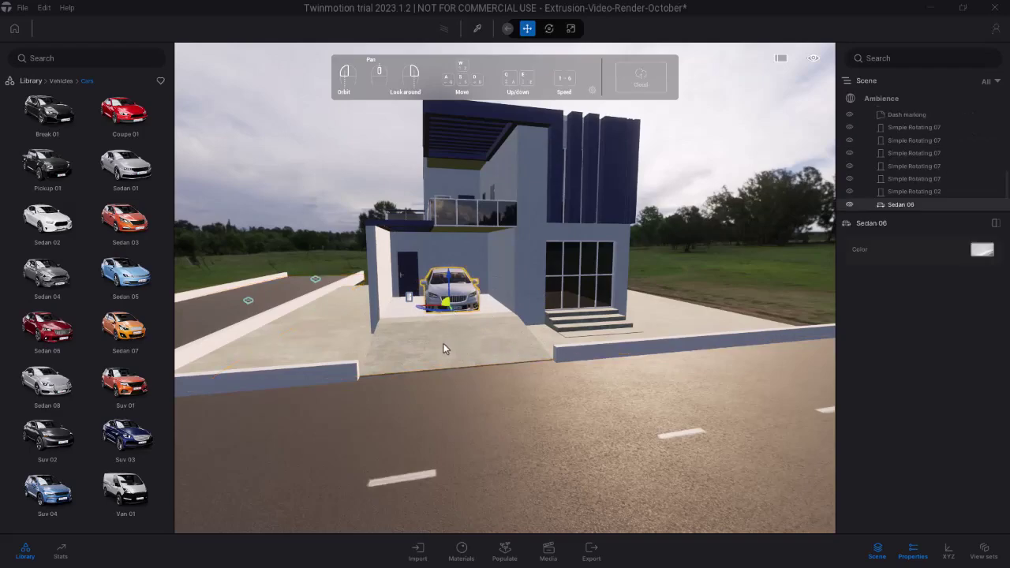
# Try several paint colors on the Sedan 06, finishing with Vivid red
pyautogui.scroll(6, 444, 344)
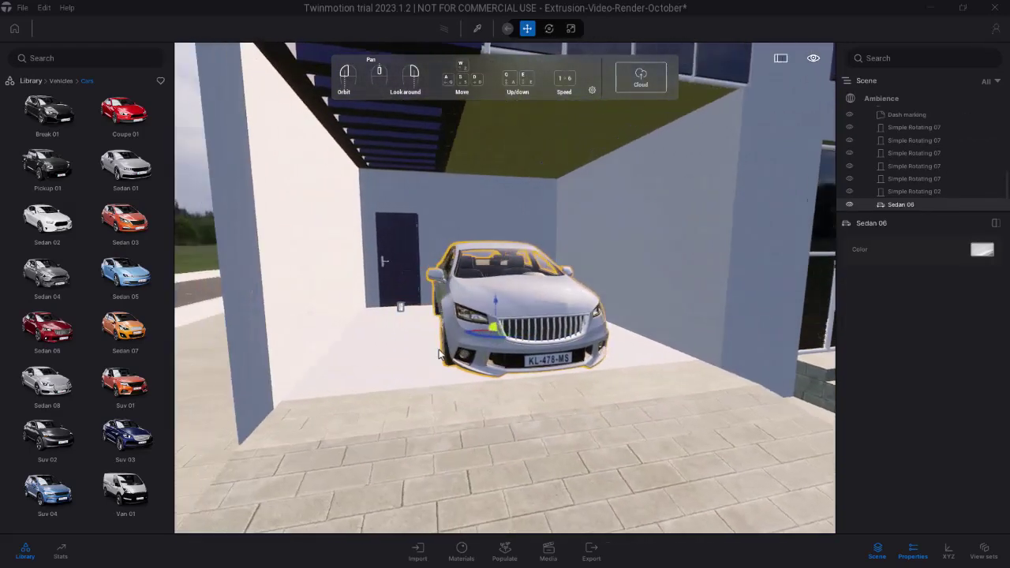
pyautogui.moveTo(440, 352); pyautogui.dragTo(448, 351, button='middle')
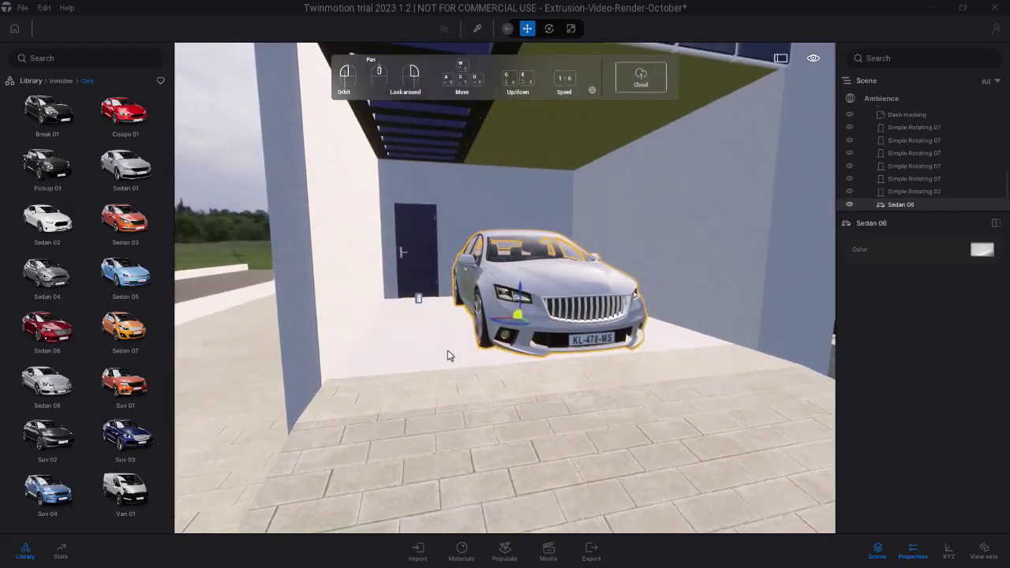
pyautogui.click(516, 318)
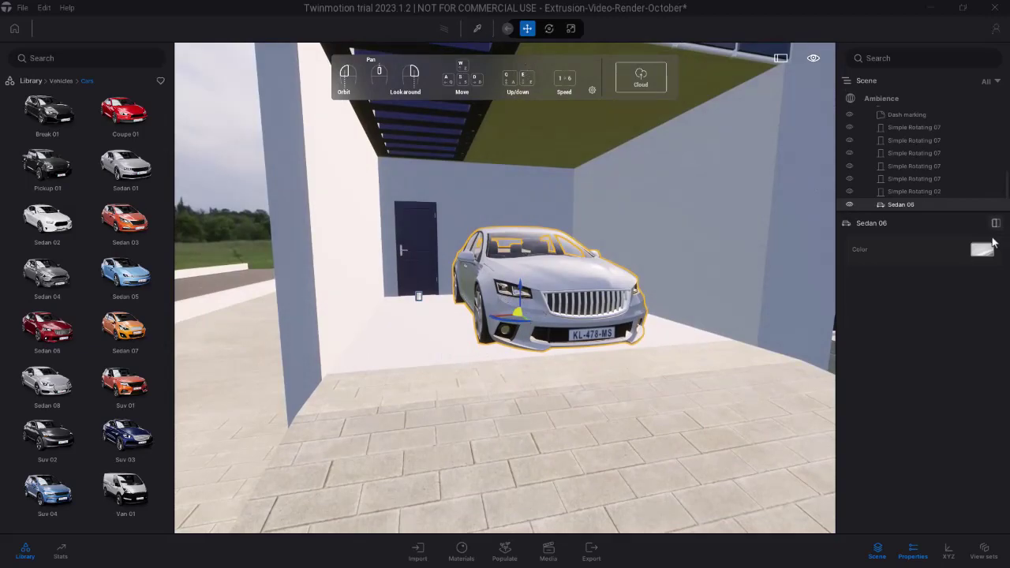
pyautogui.click(982, 249)
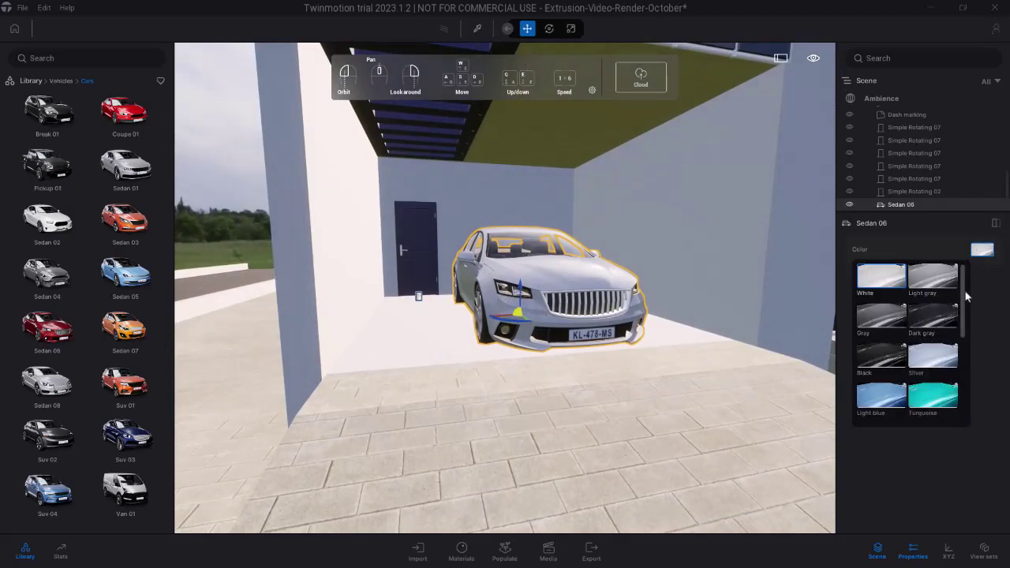
pyautogui.scroll(-5, 907, 371)
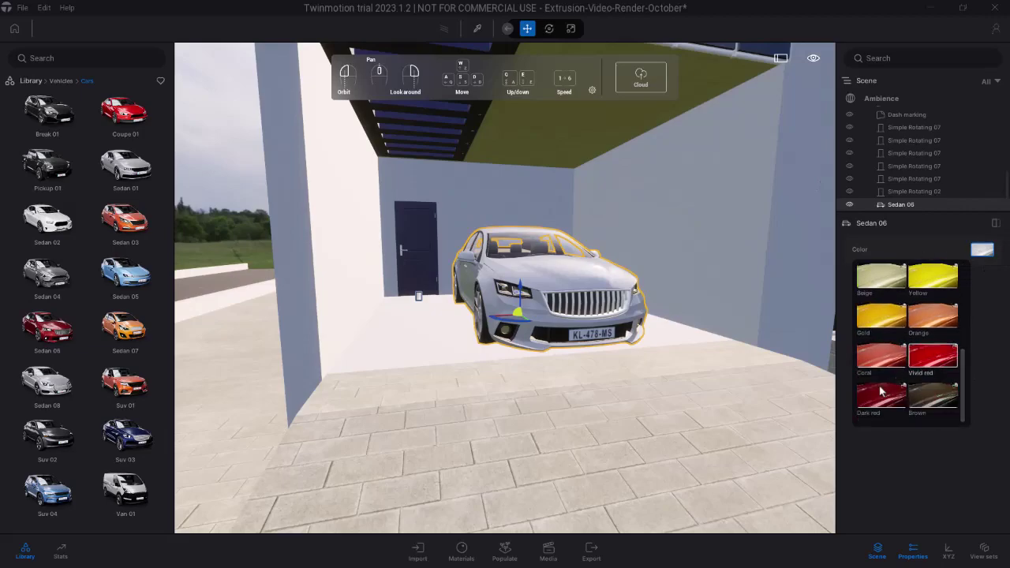
pyautogui.click(882, 392)
pyautogui.click(933, 317)
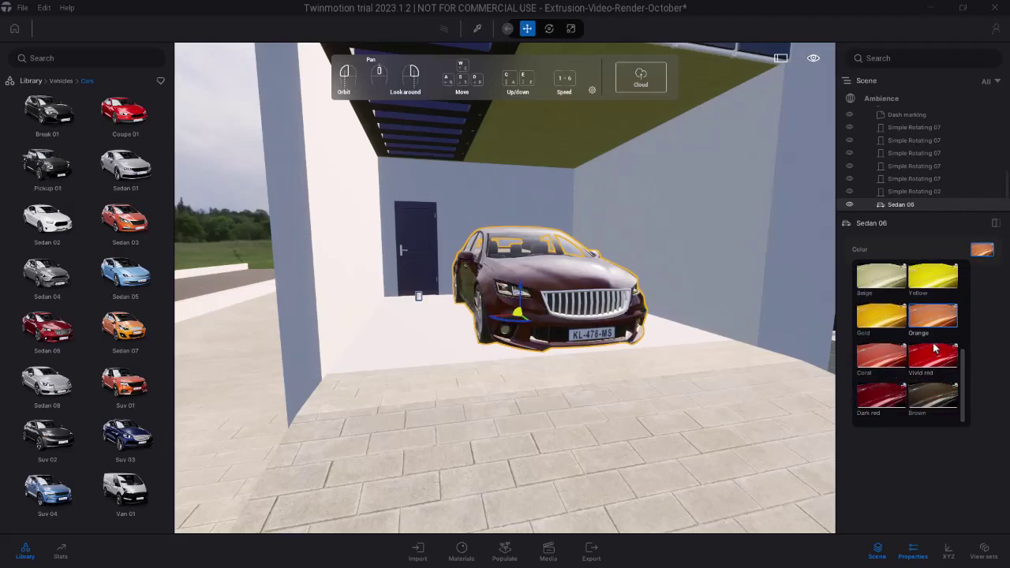
pyautogui.click(933, 356)
pyautogui.moveTo(701, 370); pyautogui.dragTo(873, 354)
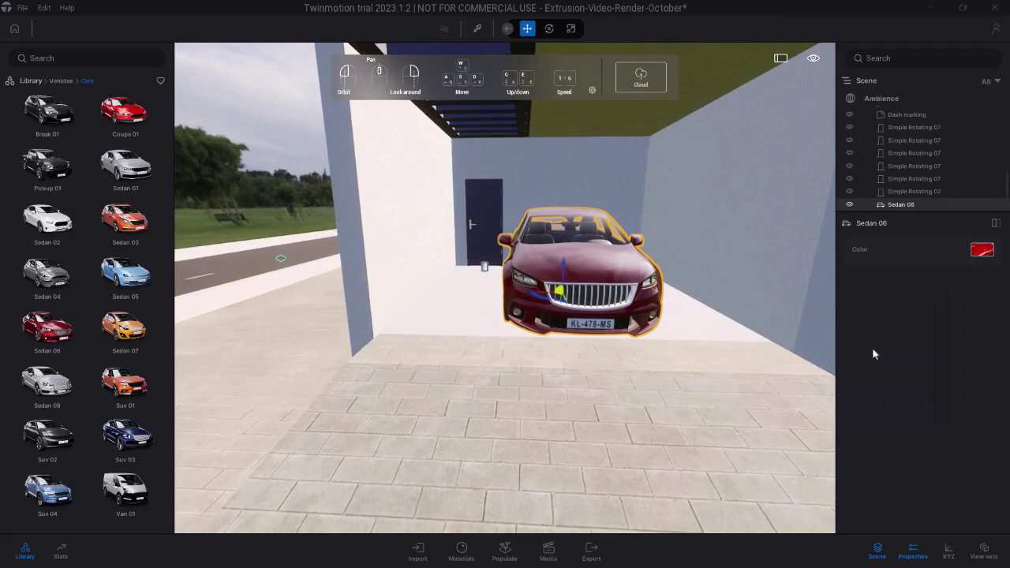
# Deselect the sedan and change the rendering quality level in the preferences
pyautogui.click(788, 163)
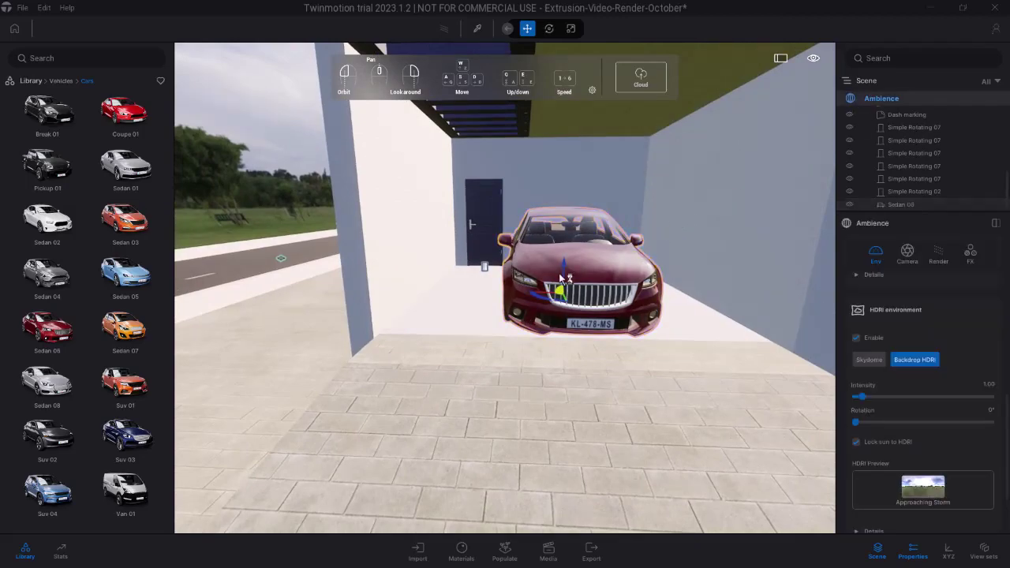
pyautogui.click(45, 8)
pyautogui.click(63, 158)
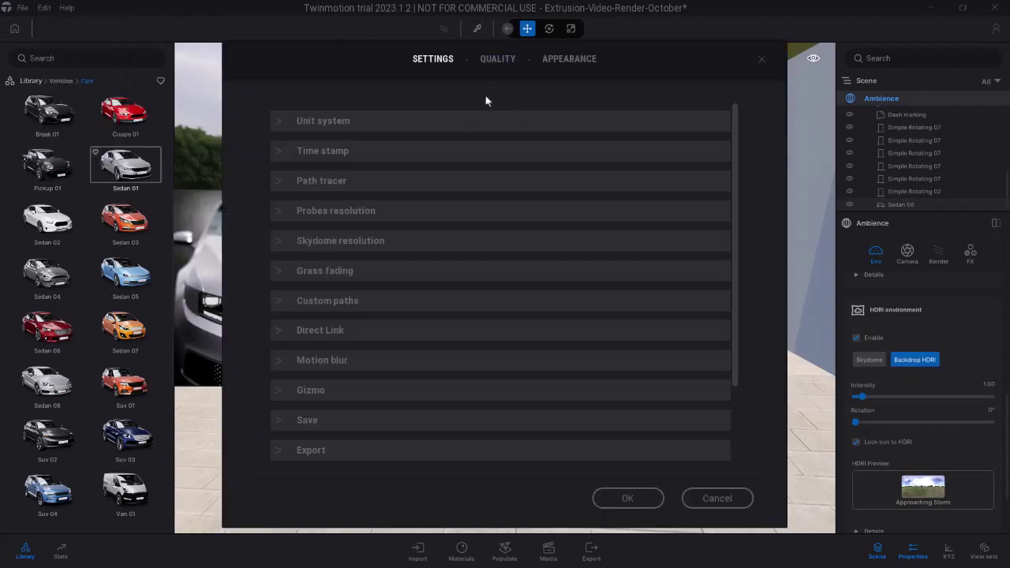
pyautogui.click(498, 60)
pyautogui.click(291, 239)
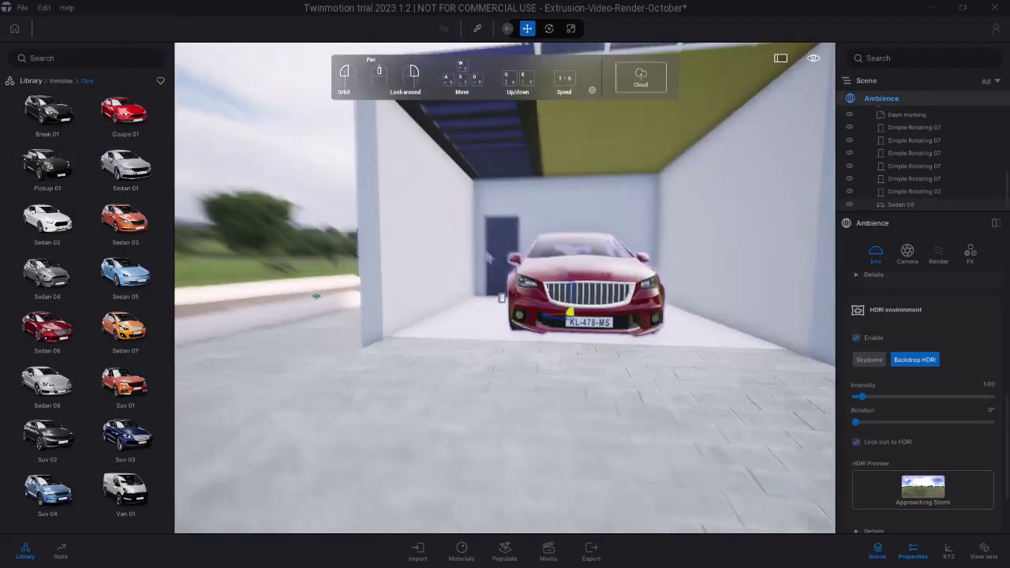
# Expand the HDRI environment's details and rotate the Approaching Storm backdrop to 191° with the sun locked to it
pyautogui.moveTo(505, 288); pyautogui.dragTo(592, 292)
pyautogui.scroll(-5, 658, 349)
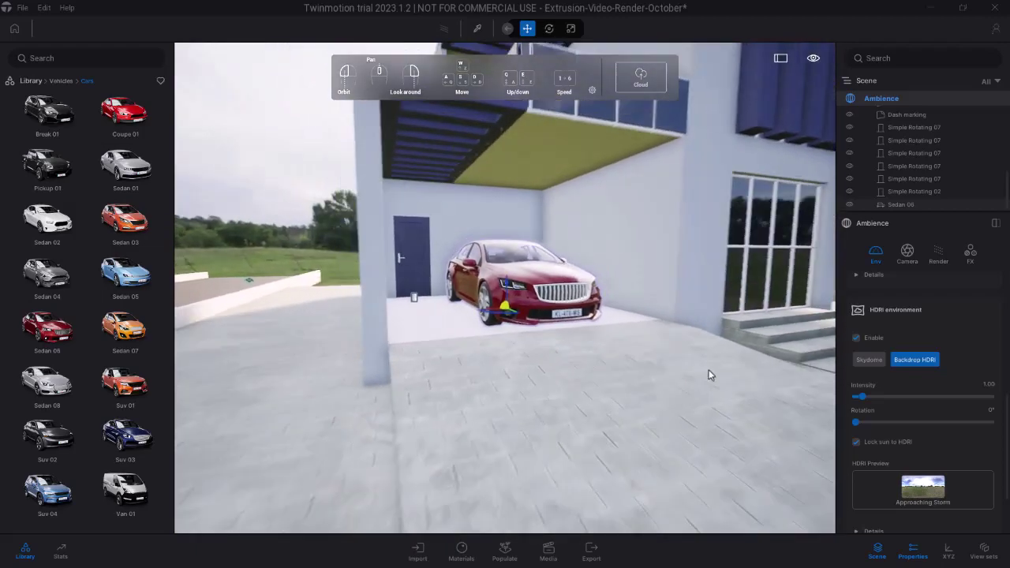
pyautogui.scroll(-2, 943, 446)
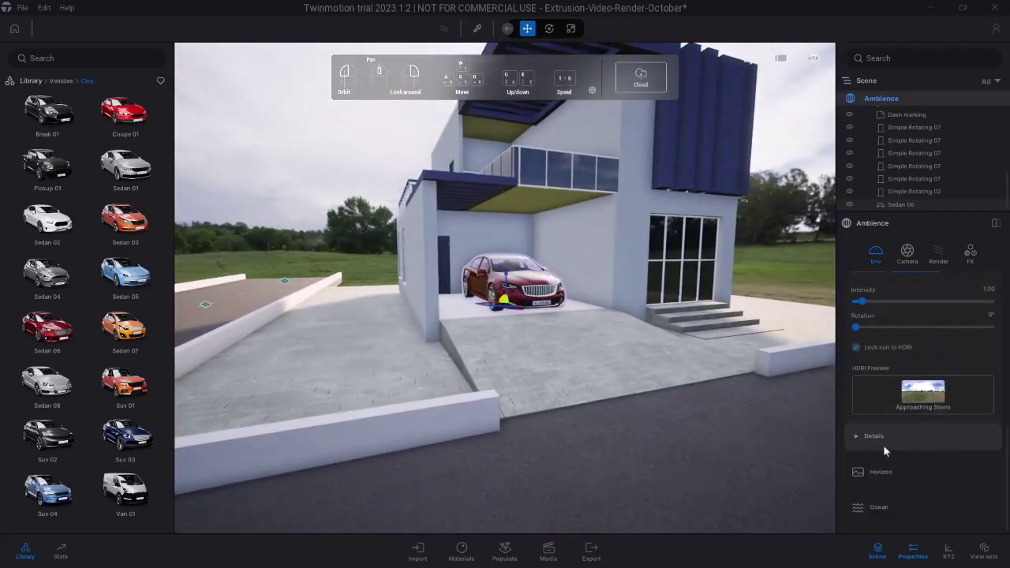
pyautogui.click(908, 436)
pyautogui.scroll(-1, 917, 427)
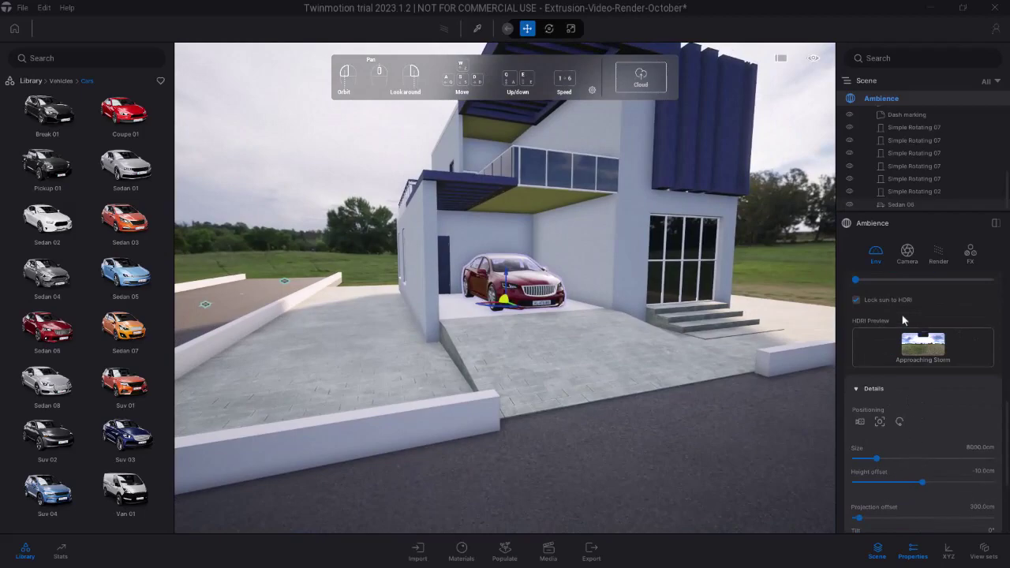
pyautogui.scroll(1, 902, 315)
pyautogui.moveTo(858, 325); pyautogui.dragTo(929, 326)
# Examine the house and its surroundings under the rotated backdrop from the front, the side and above
pyautogui.press('d')
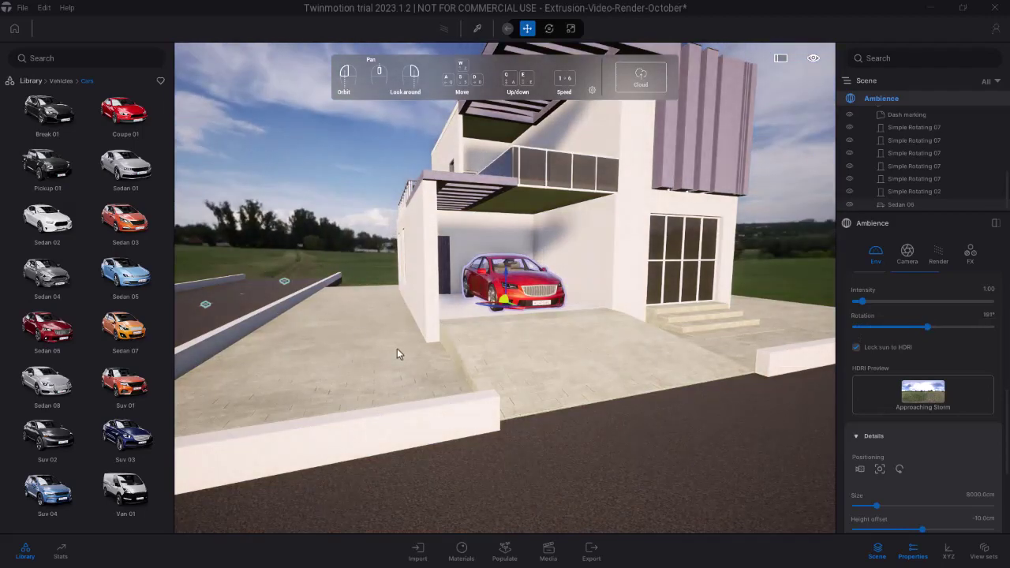
pyautogui.moveTo(567, 391); pyautogui.dragTo(599, 378, button='right')
pyautogui.press('s')
pyautogui.moveTo(548, 334); pyautogui.dragTo(520, 329)
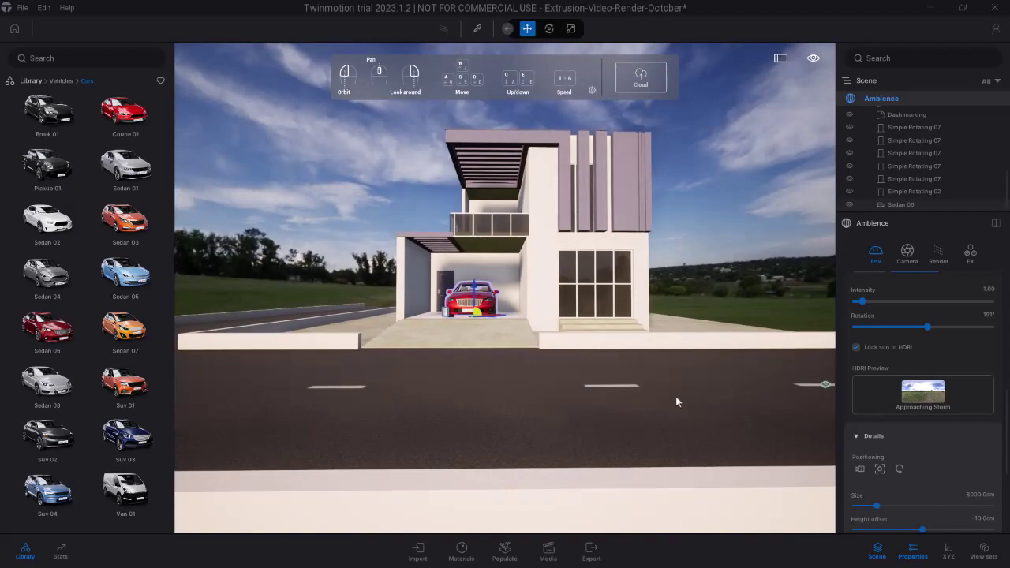
pyautogui.press('d')
pyautogui.press('w')
pyautogui.press('e')
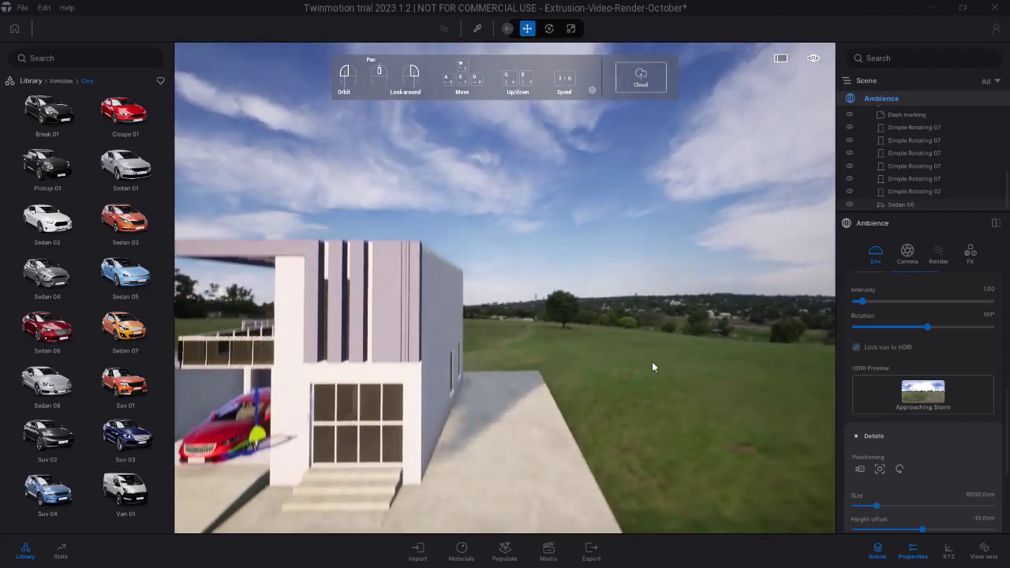
pyautogui.moveTo(652, 361); pyautogui.dragTo(643, 450)
pyautogui.moveTo(652, 360); pyautogui.dragTo(651, 353)
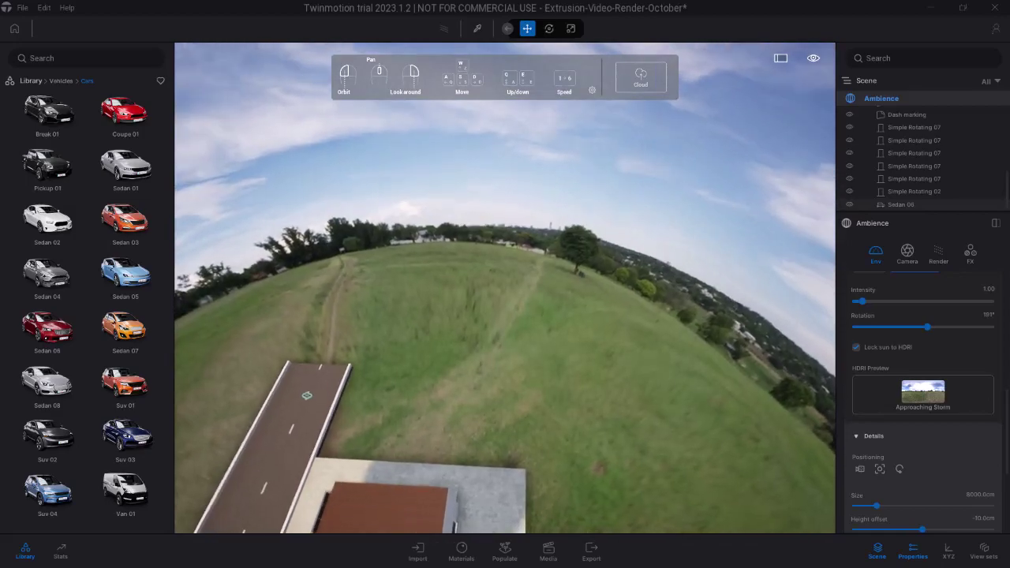
pyautogui.press('q')
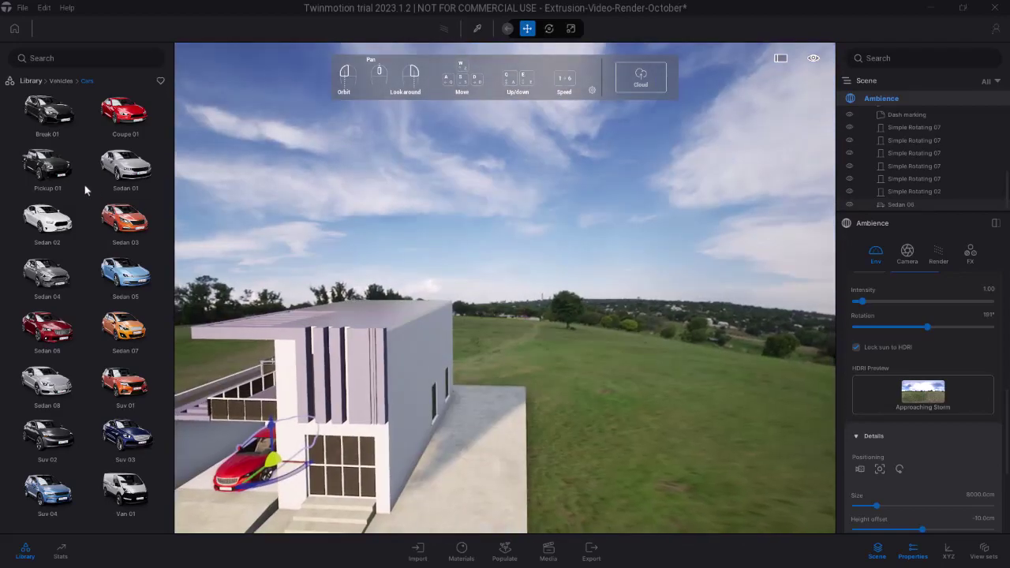
# Place a Laurel hedge from the miscellaneous vegetation along the outer side edge of the paving, near the front curb wall
pyautogui.click(33, 81)
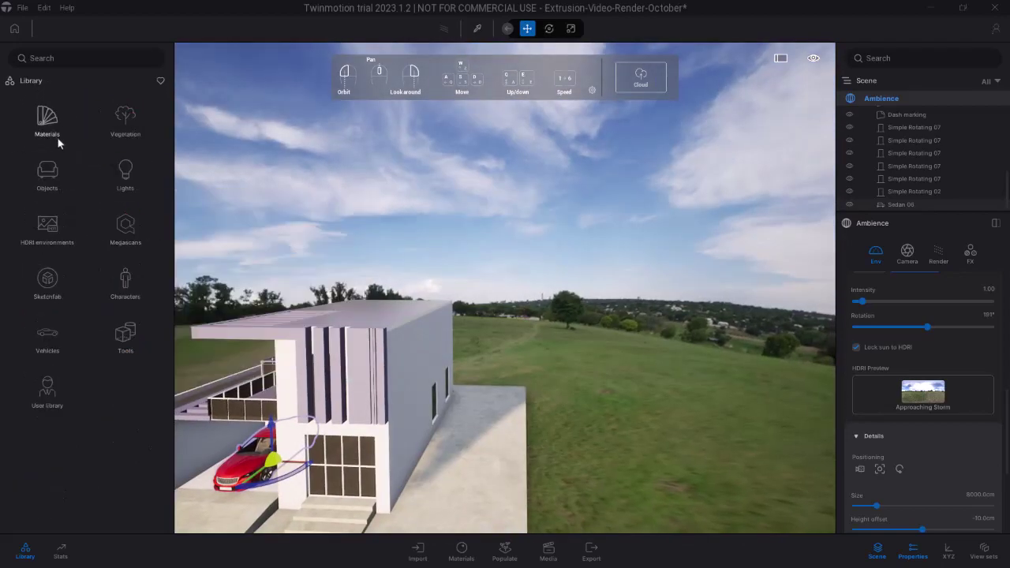
pyautogui.click(49, 178)
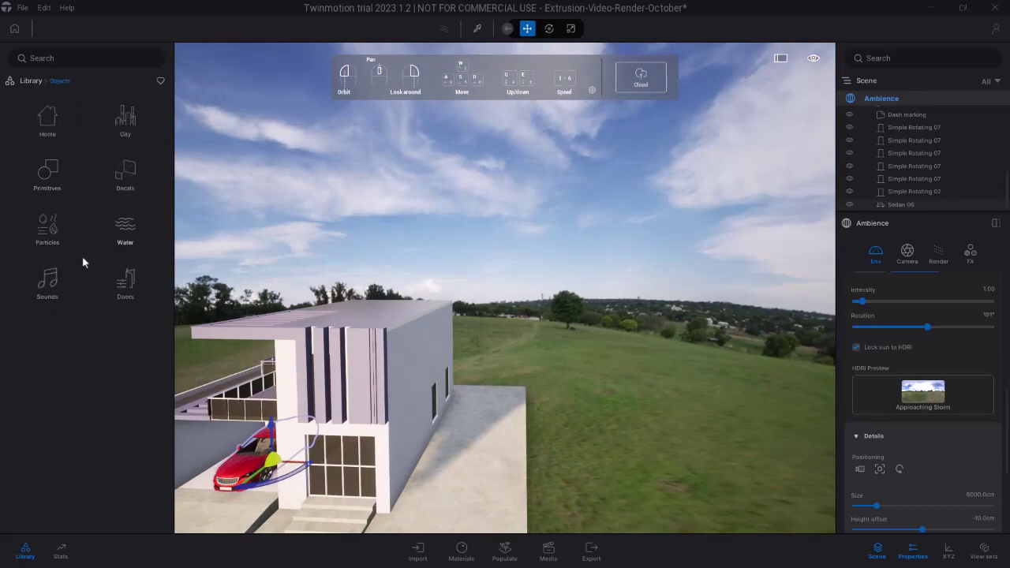
pyautogui.click(46, 119)
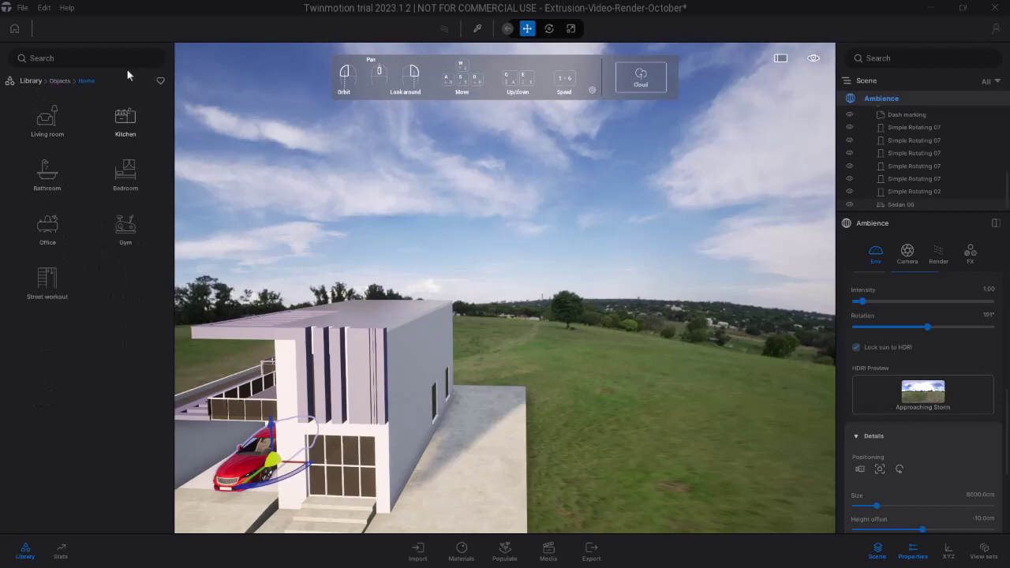
pyautogui.click(31, 80)
pyautogui.click(131, 117)
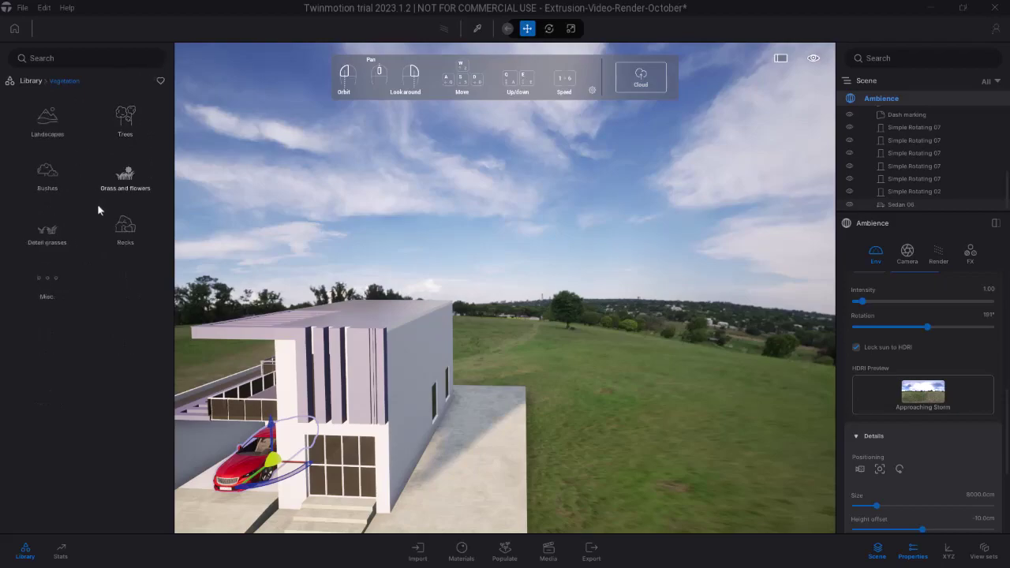
pyautogui.click(52, 272)
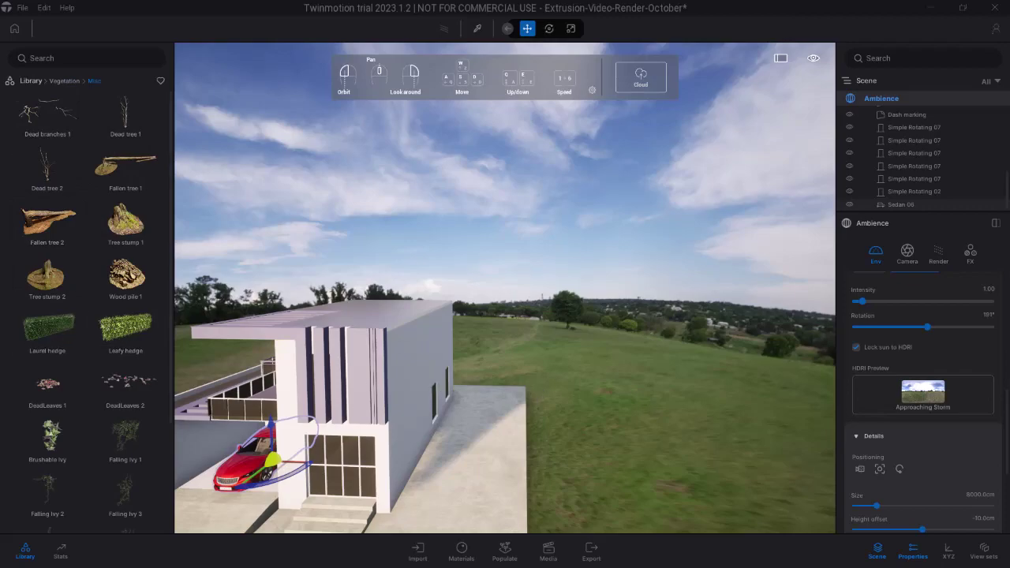
pyautogui.moveTo(545, 398); pyautogui.dragTo(564, 412)
pyautogui.moveTo(564, 412); pyautogui.dragTo(594, 435, button='middle')
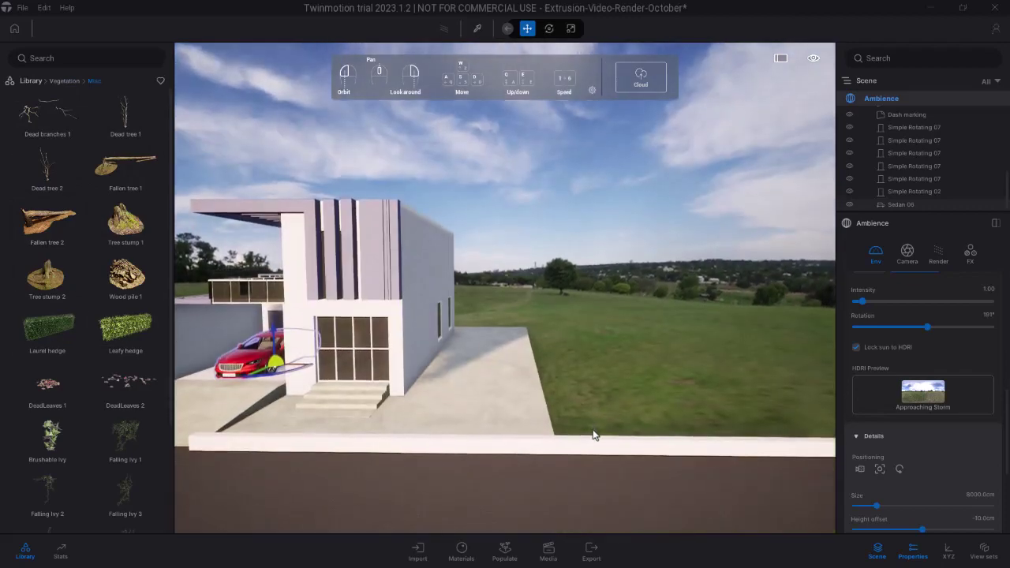
pyautogui.press('e')
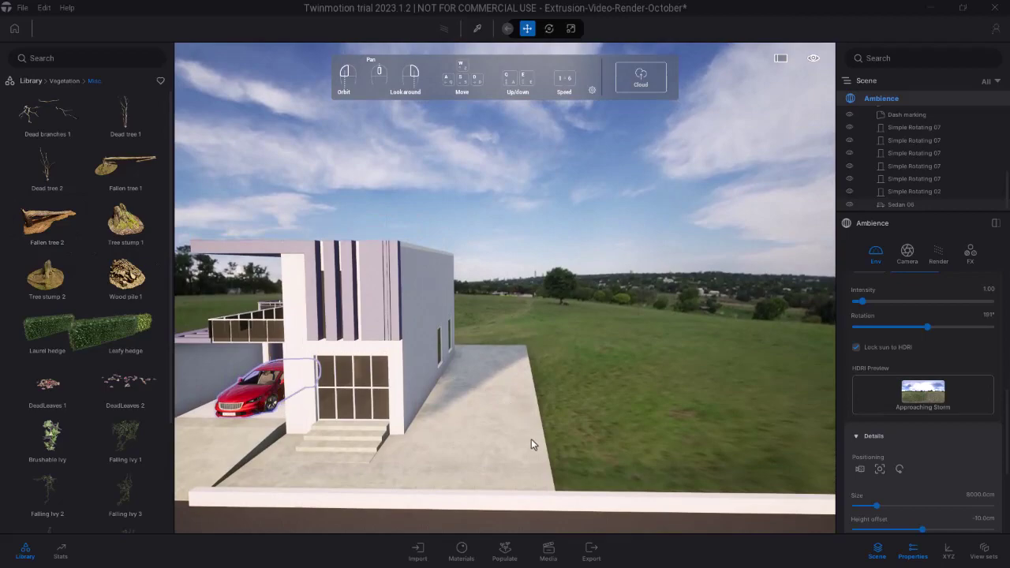
pyautogui.moveTo(531, 439); pyautogui.dragTo(550, 463)
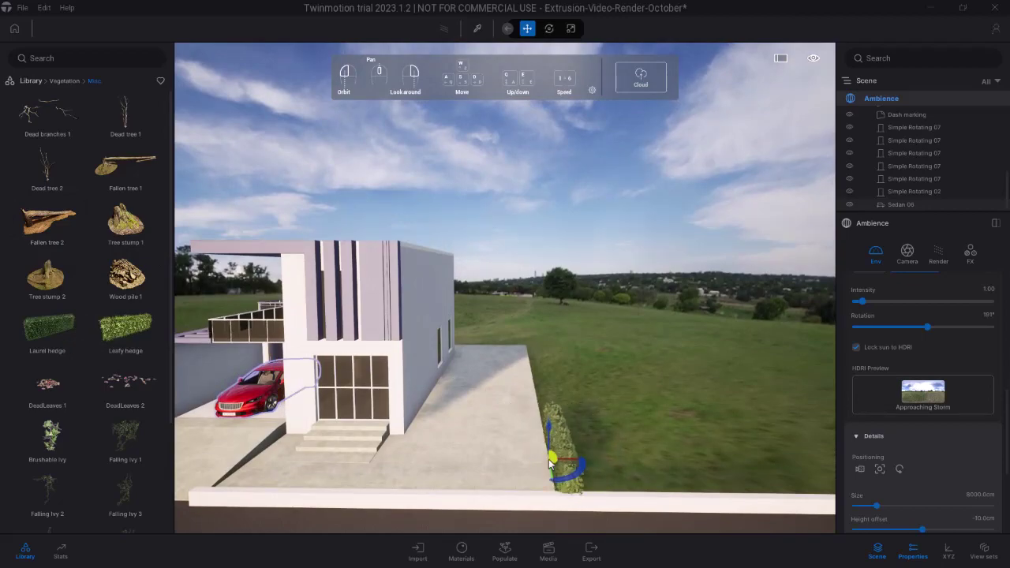
pyautogui.click(551, 461)
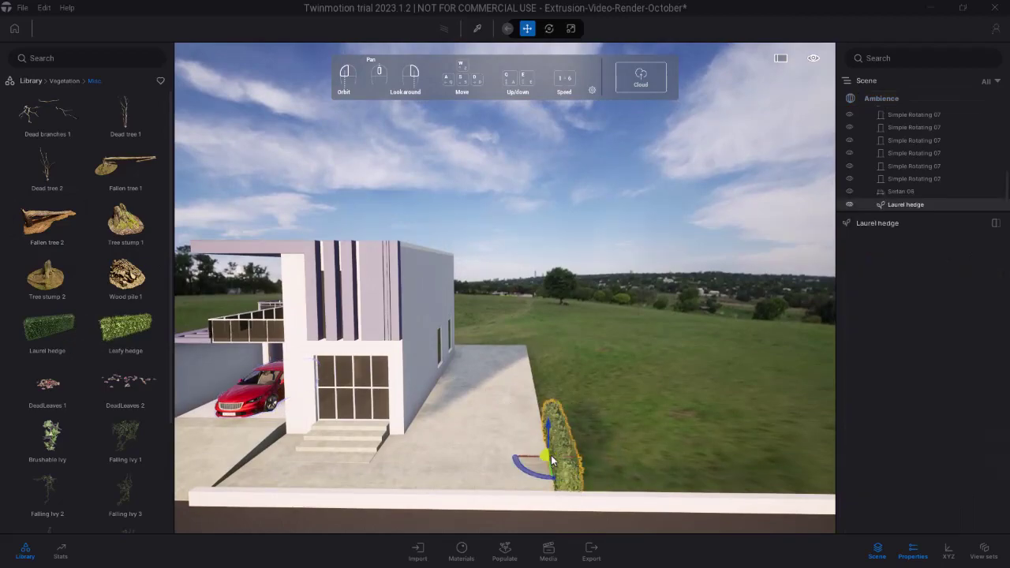
# Make two independent copies of the Laurel hedge in line along the paving's side edge, spaced about 316 cm and 416 cm
pyautogui.keyDown('alt'); pyautogui.moveTo(550, 463); pyautogui.dragTo(544, 429); pyautogui.keyUp('alt')
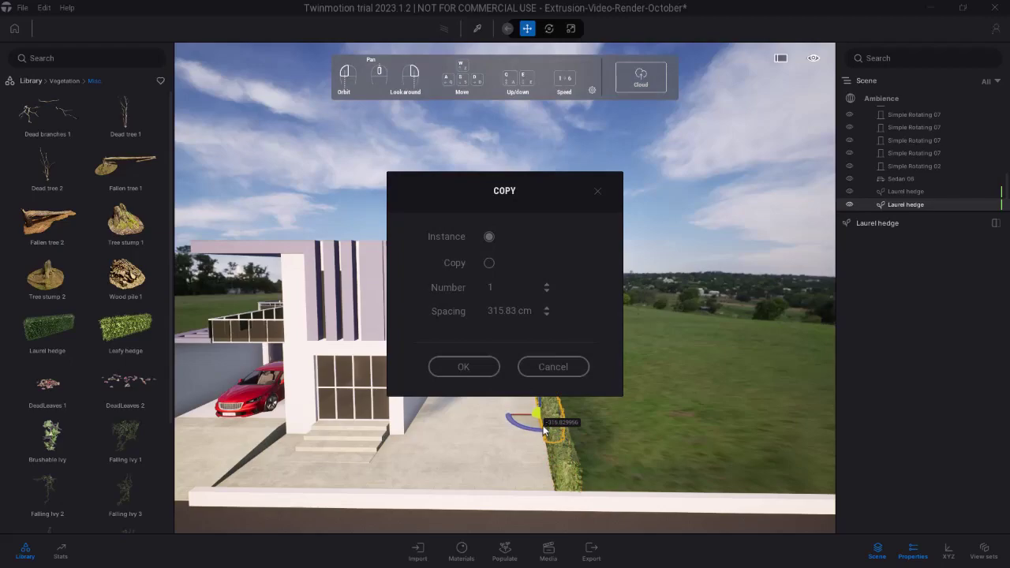
pyautogui.click(489, 262)
pyautogui.click(473, 366)
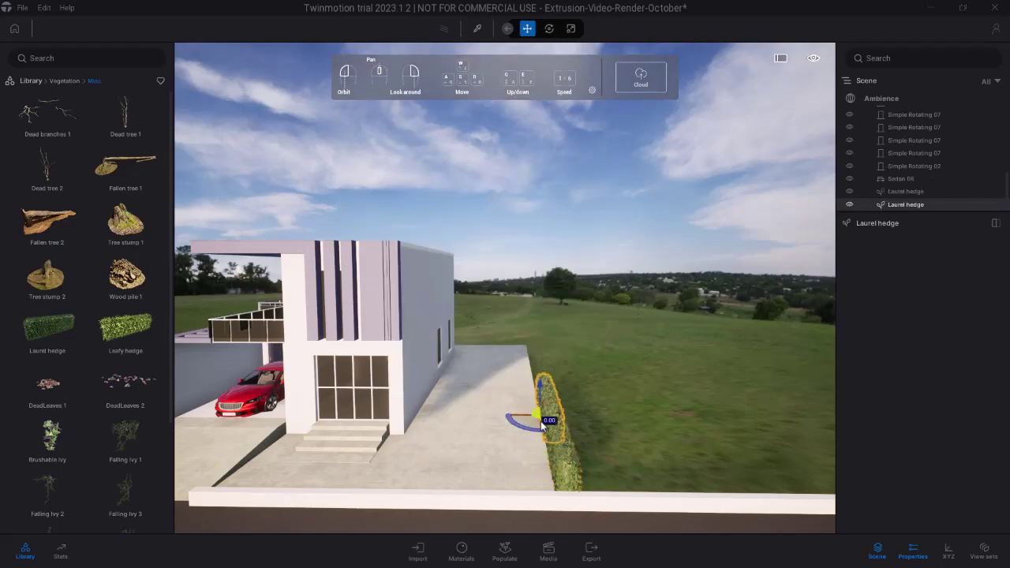
pyautogui.keyDown('alt'); pyautogui.moveTo(542, 426); pyautogui.dragTo(539, 390); pyautogui.keyUp('alt')
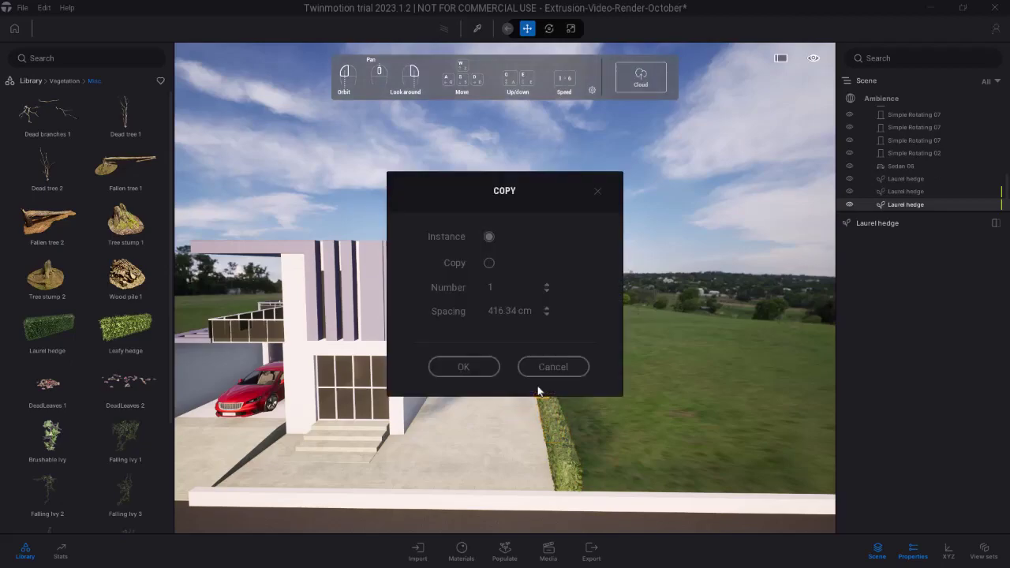
pyautogui.click(490, 263)
pyautogui.click(471, 367)
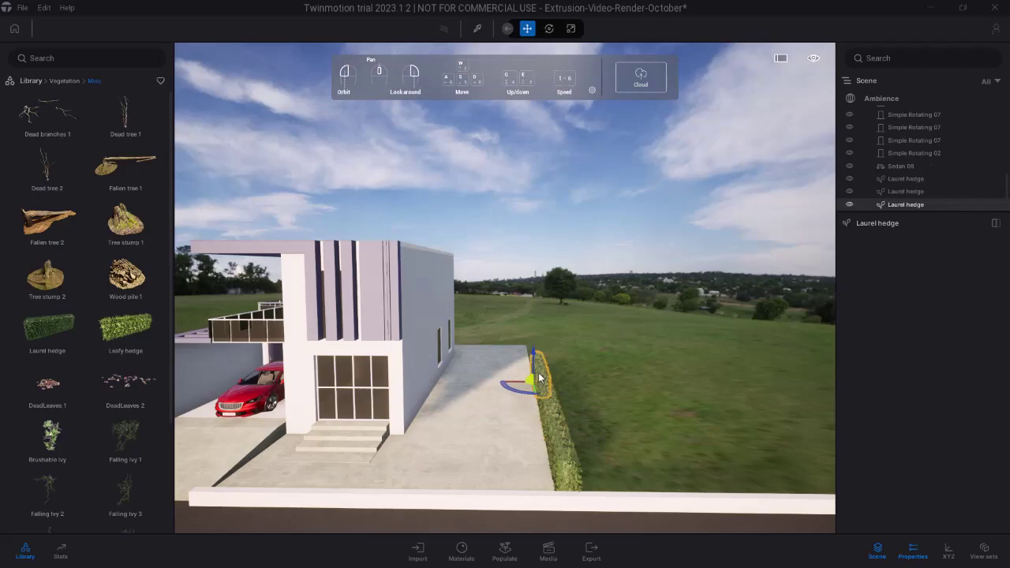
# Copy the rearmost Laurel hedge once more to extend the row to the paving's far corner
pyautogui.keyDown('alt'); pyautogui.moveTo(534, 392); pyautogui.dragTo(531, 363); pyautogui.keyUp('alt')
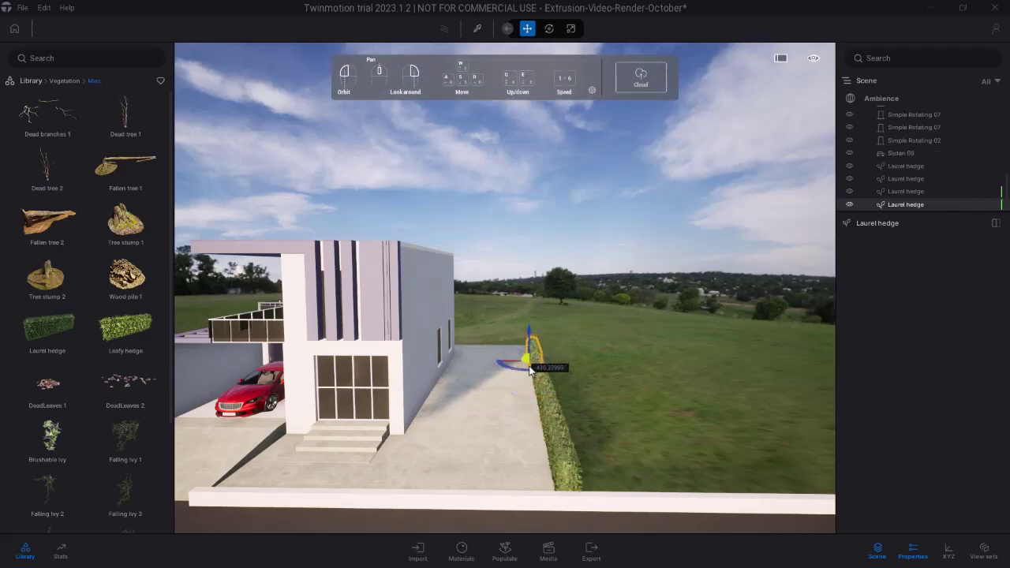
pyautogui.click(463, 365)
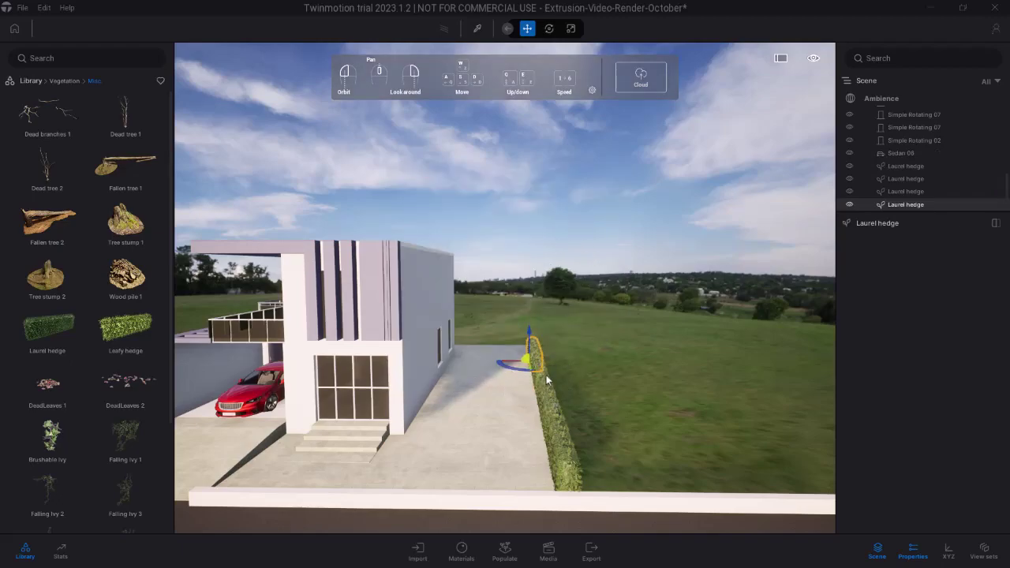
pyautogui.moveTo(530, 365); pyautogui.dragTo(545, 373)
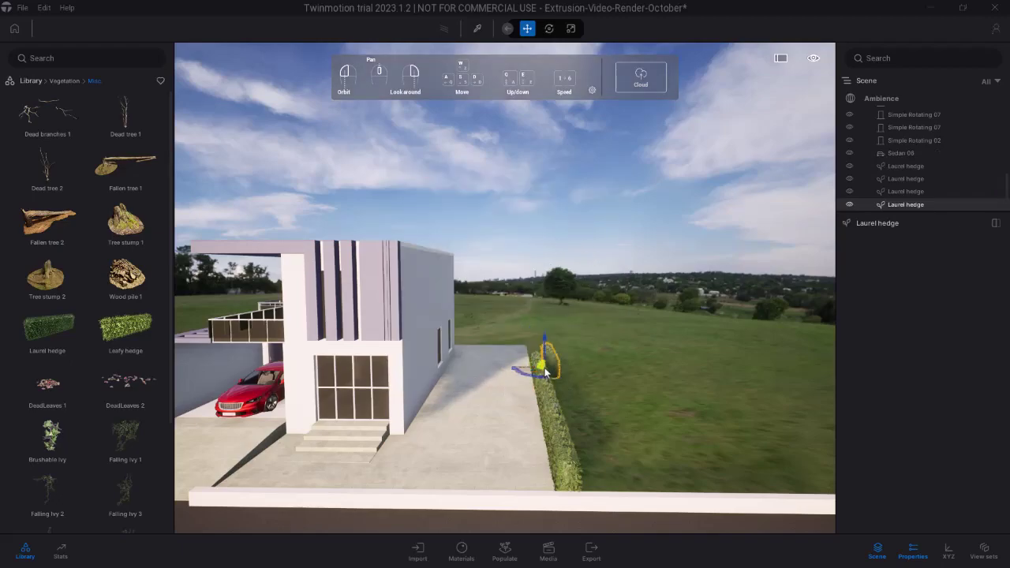
pyautogui.hotkey('ctrl', 'z')
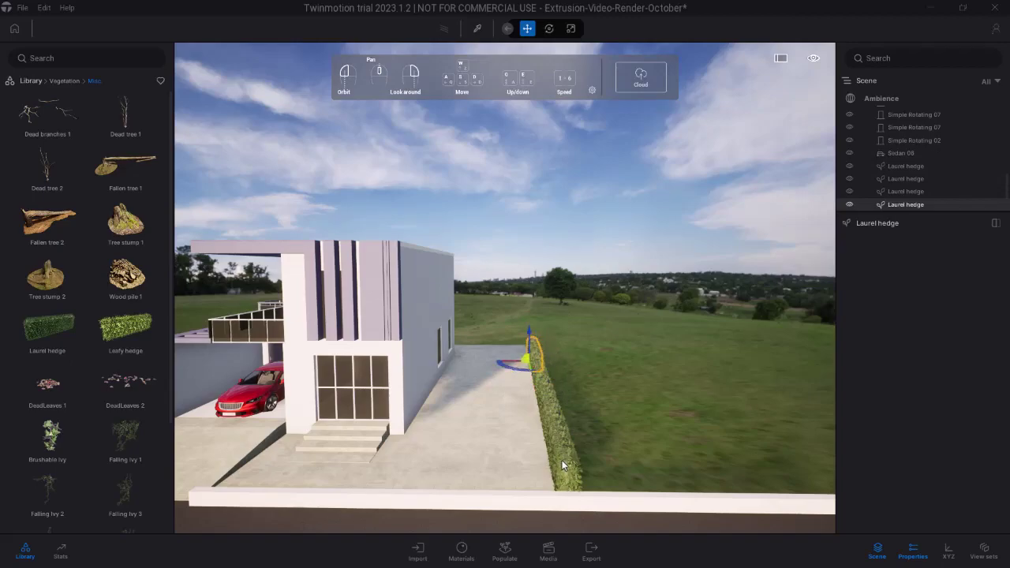
# Select all four Laurel hedges and make one independent copy of the row on the grass, spaced about 583 cm outward
pyautogui.click(564, 430)
pyautogui.moveTo(547, 394); pyautogui.dragTo(557, 424)
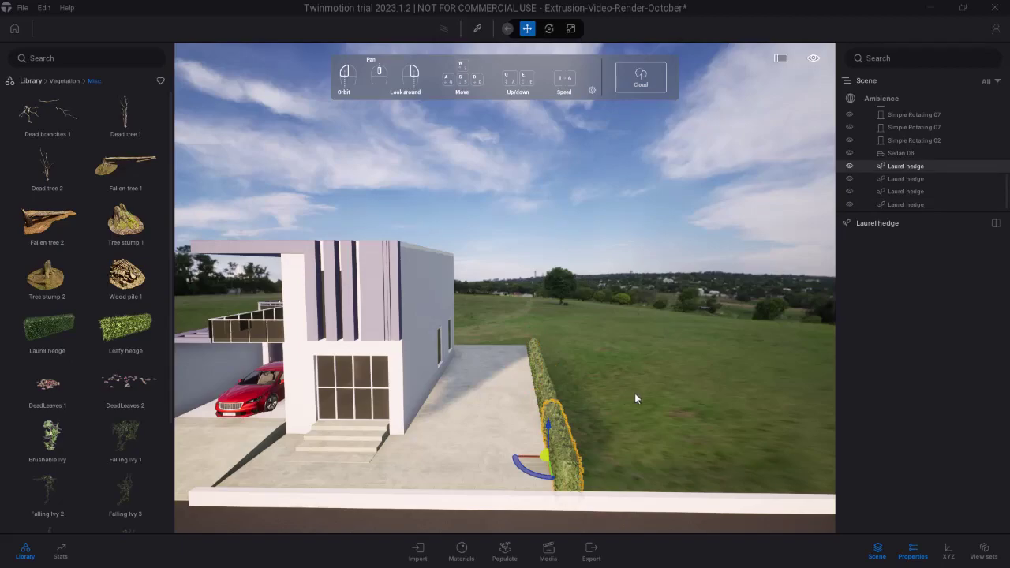
pyautogui.keyDown('ctrl'); pyautogui.click(548, 380); pyautogui.keyUp('ctrl')
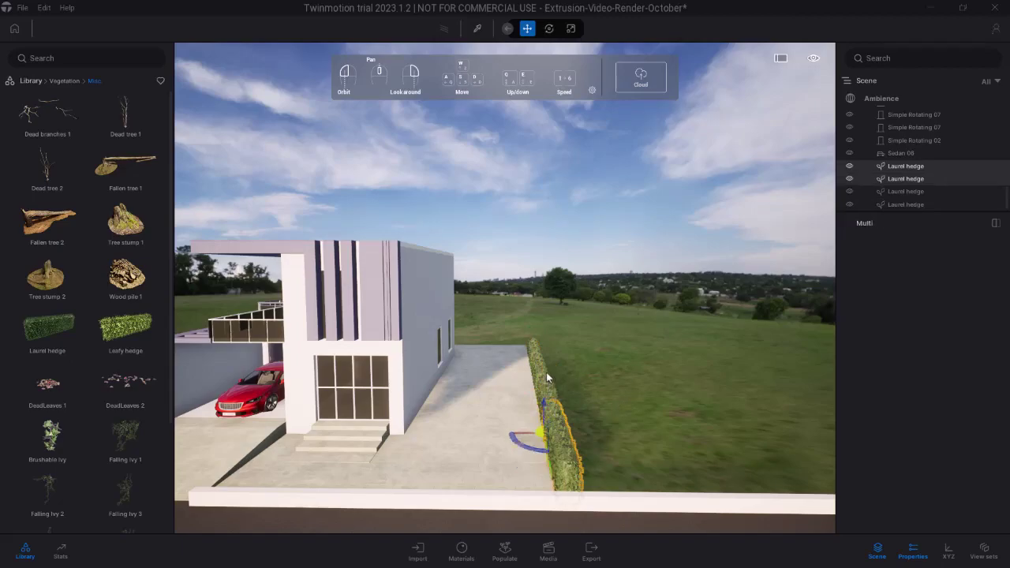
pyautogui.keyDown('ctrl'); pyautogui.click(540, 364); pyautogui.keyUp('ctrl')
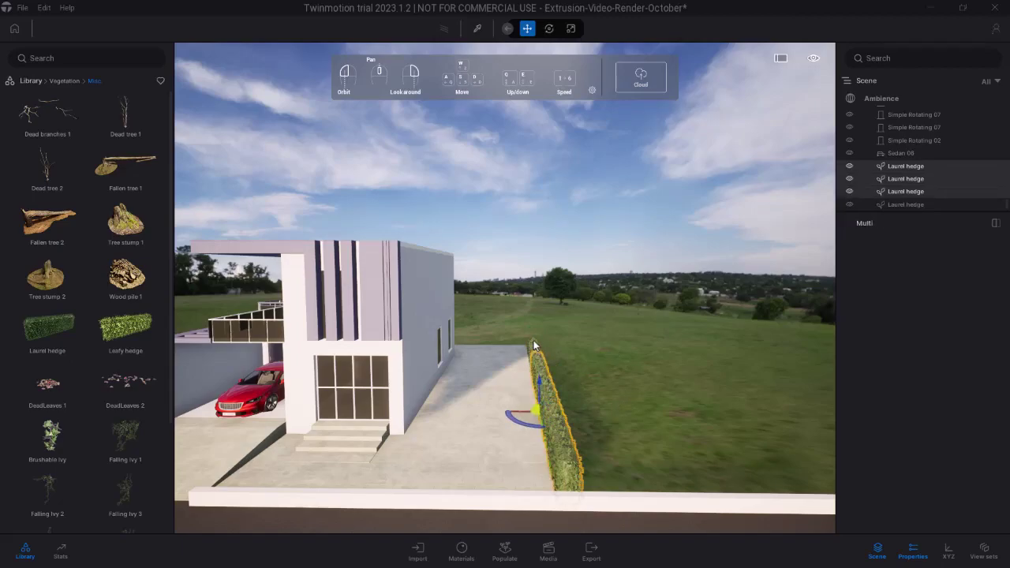
pyautogui.keyDown('ctrl'); pyautogui.click(533, 345); pyautogui.keyUp('ctrl')
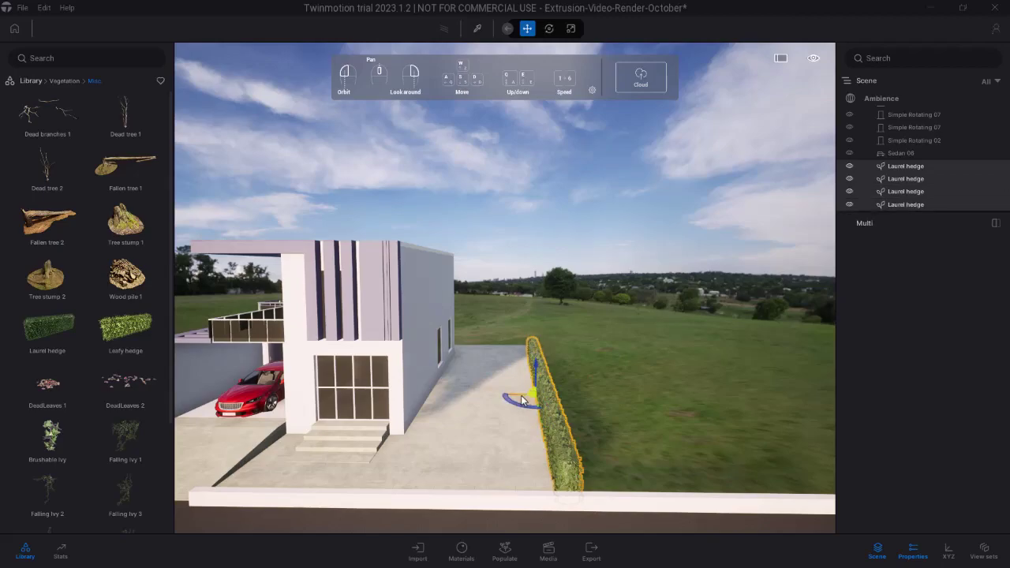
pyautogui.keyDown('alt'); pyautogui.moveTo(521, 400); pyautogui.dragTo(636, 398); pyautogui.keyUp('alt')
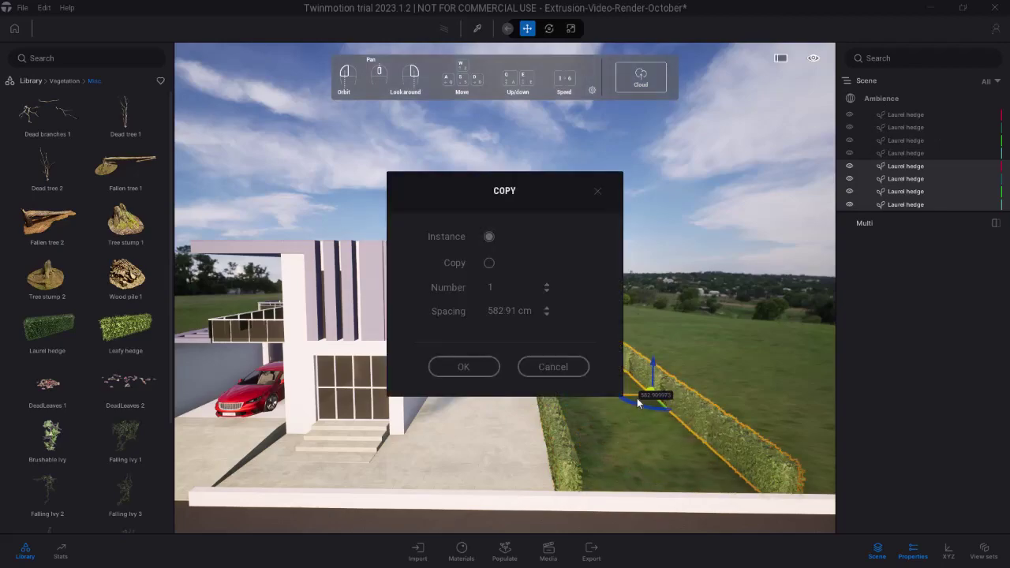
pyautogui.click(492, 264)
pyautogui.click(466, 368)
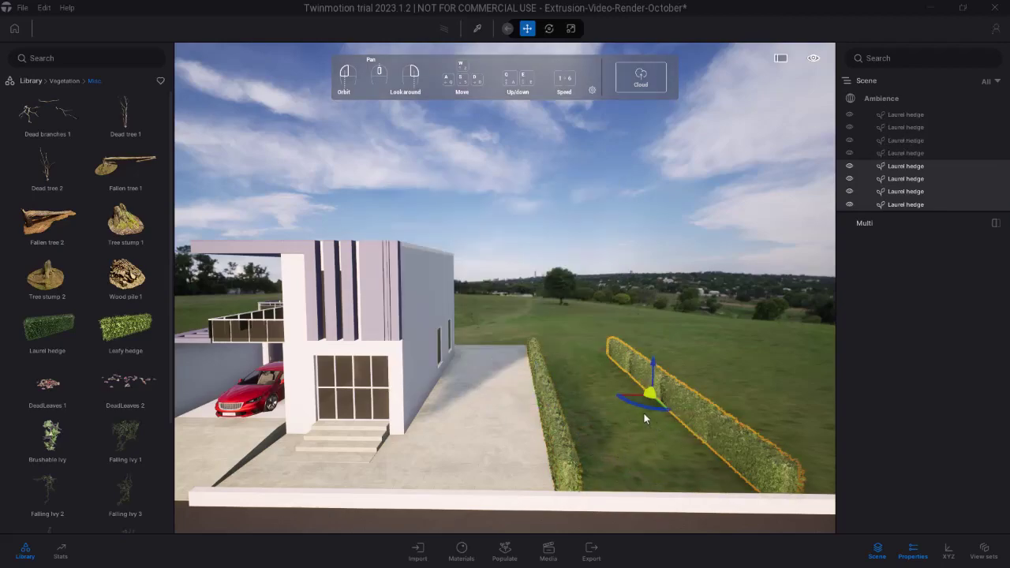
# Rotate the copied hedge row by -90° and move it against the inner side of the front curb wall
pyautogui.moveTo(635, 406); pyautogui.dragTo(700, 422)
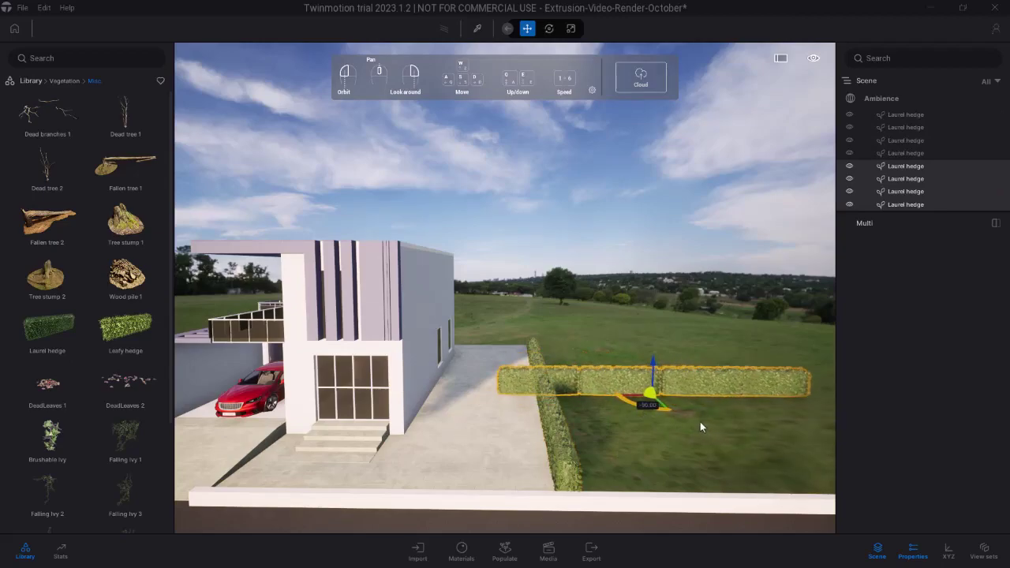
pyautogui.moveTo(557, 387); pyautogui.dragTo(669, 401, button='right')
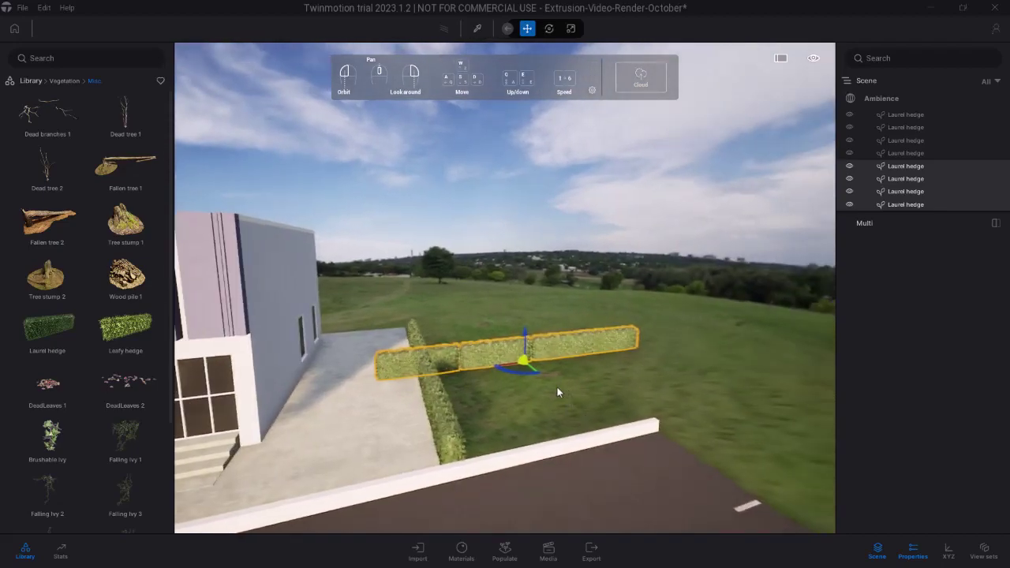
pyautogui.moveTo(533, 368); pyautogui.dragTo(608, 429)
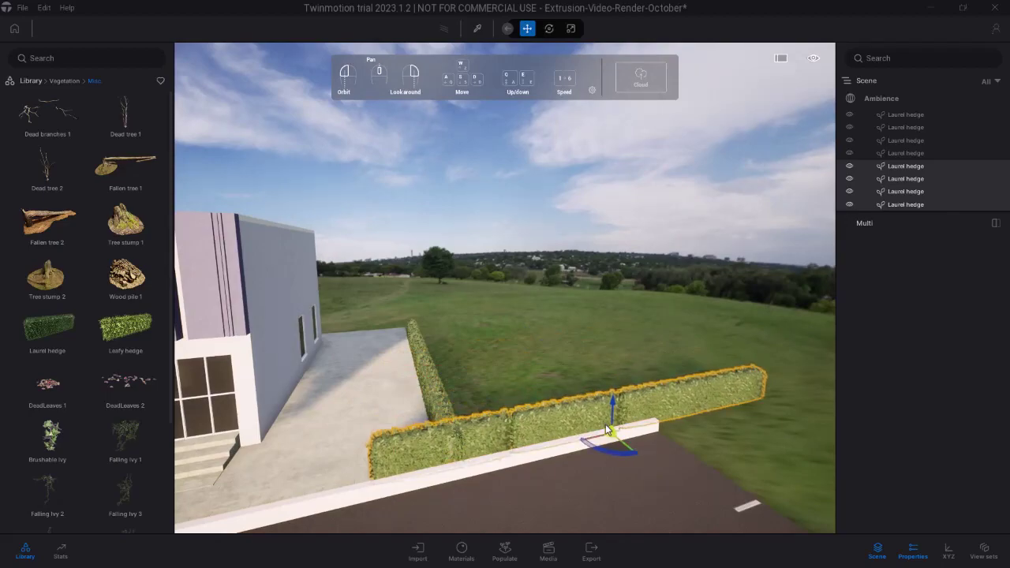
# Delete the front-row hedge overlapping the paving and the one extending past the end of the curb wall
pyautogui.click(415, 441)
pyautogui.press('Delete')
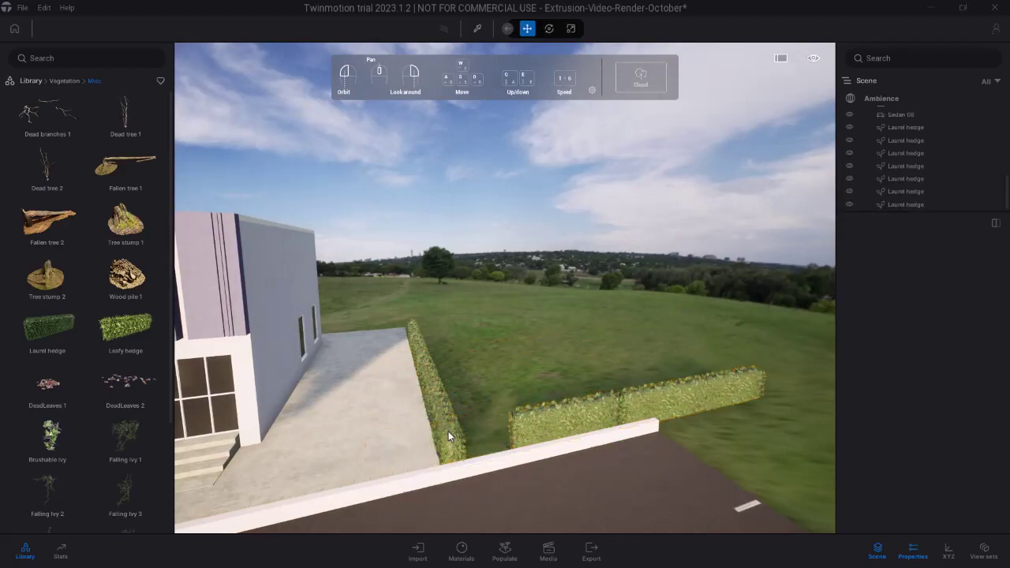
pyautogui.click(536, 422)
pyautogui.click(742, 378)
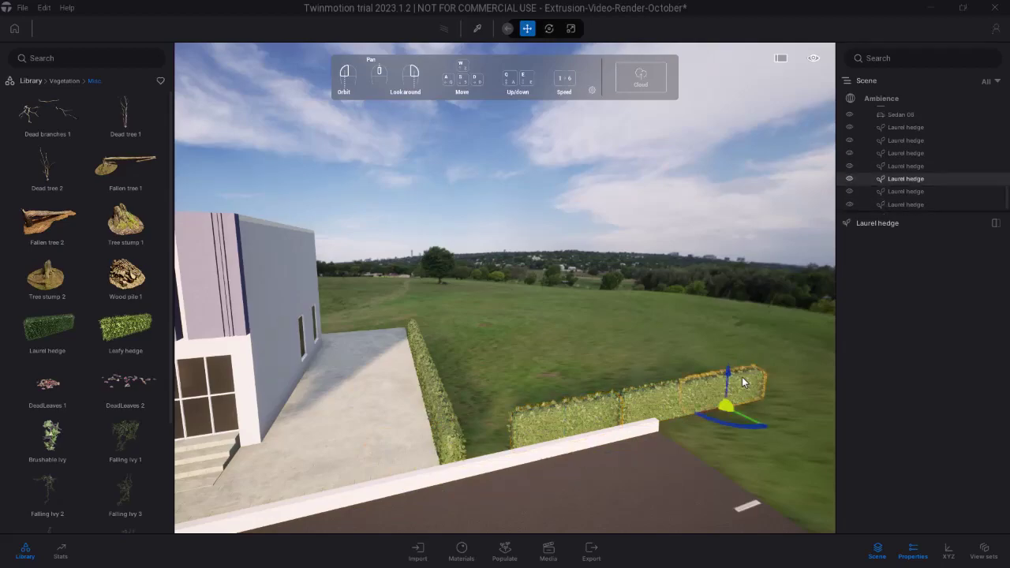
pyautogui.press('Delete')
# Move the two remaining front hedges along the curb wall to meet the side hedge row at the corner, and deselect them
pyautogui.moveTo(663, 411); pyautogui.dragTo(549, 416)
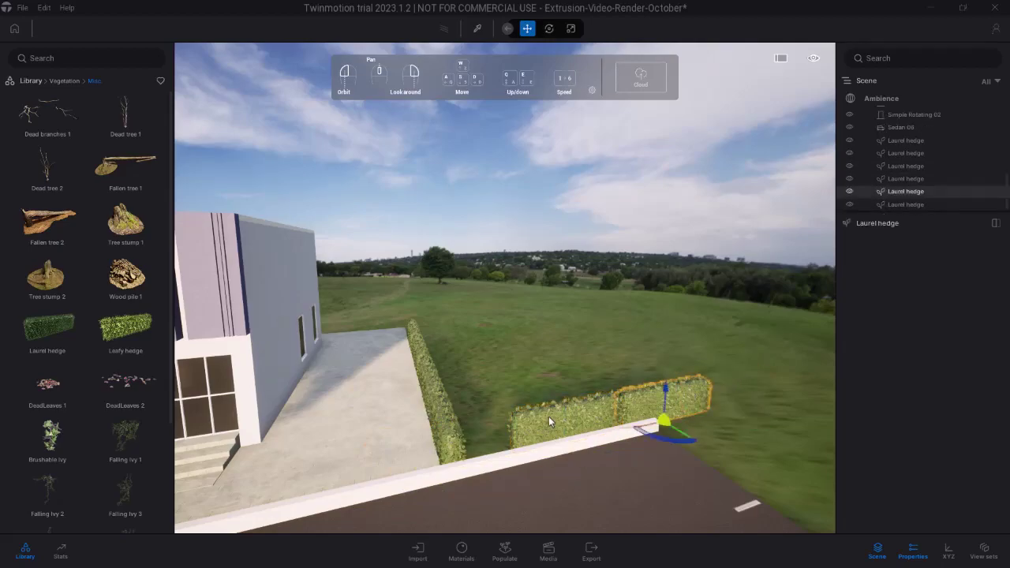
pyautogui.hotkey('ctrl', 'z')
pyautogui.keyDown('ctrl'); pyautogui.click(595, 408); pyautogui.keyUp('ctrl')
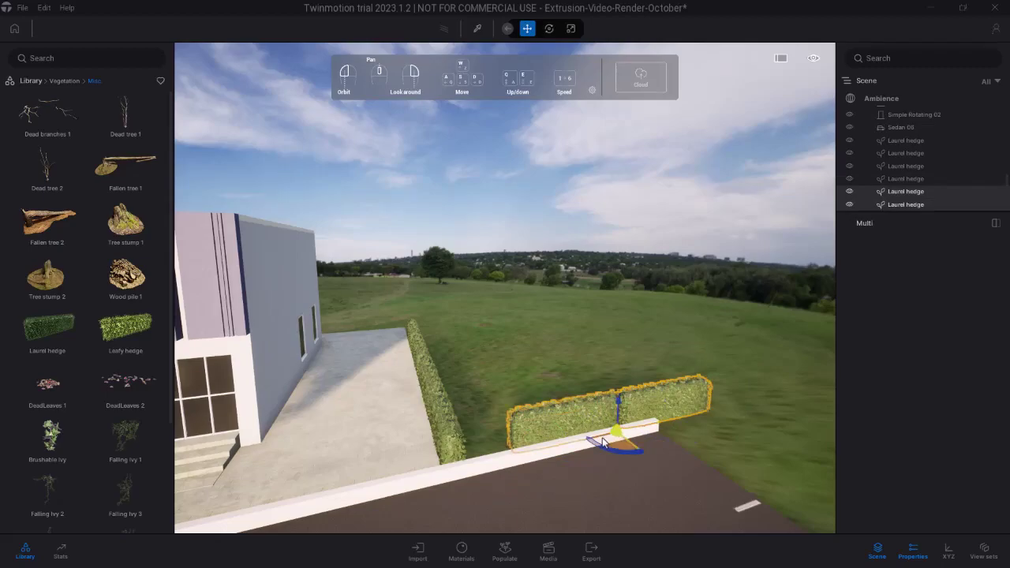
pyautogui.moveTo(603, 443); pyautogui.dragTo(547, 462)
pyautogui.moveTo(549, 460); pyautogui.dragTo(551, 462)
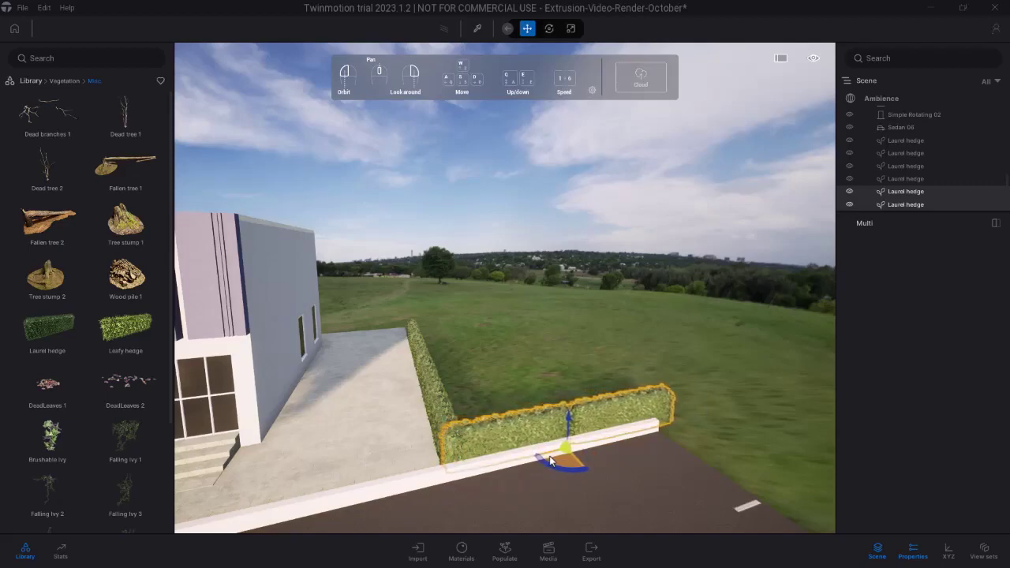
pyautogui.click(719, 440)
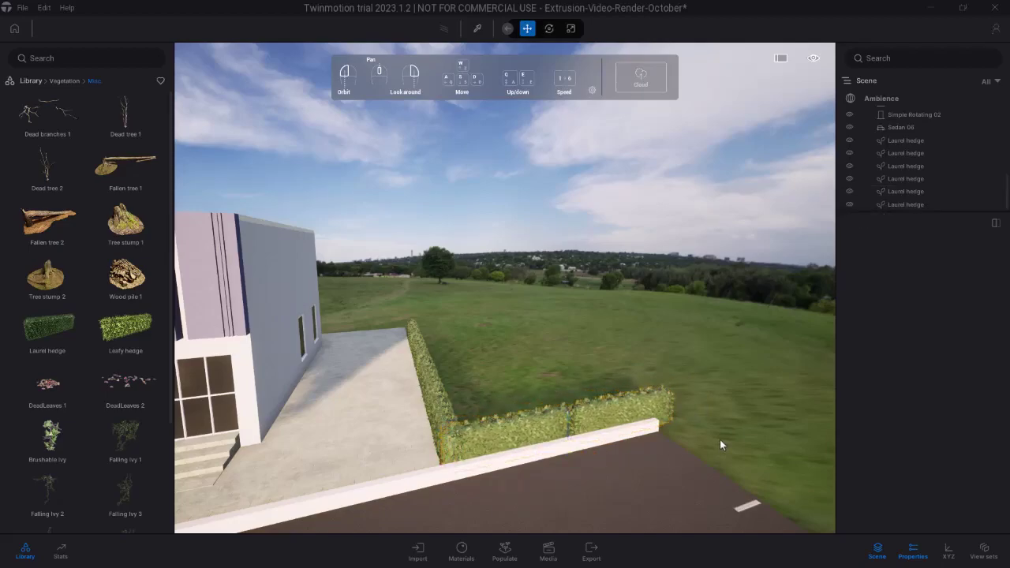
# View the hedge corner up close and open the Trees category of the vegetation library
pyautogui.press('q')
pyautogui.press('q')
pyautogui.press('s')
pyautogui.press('a')
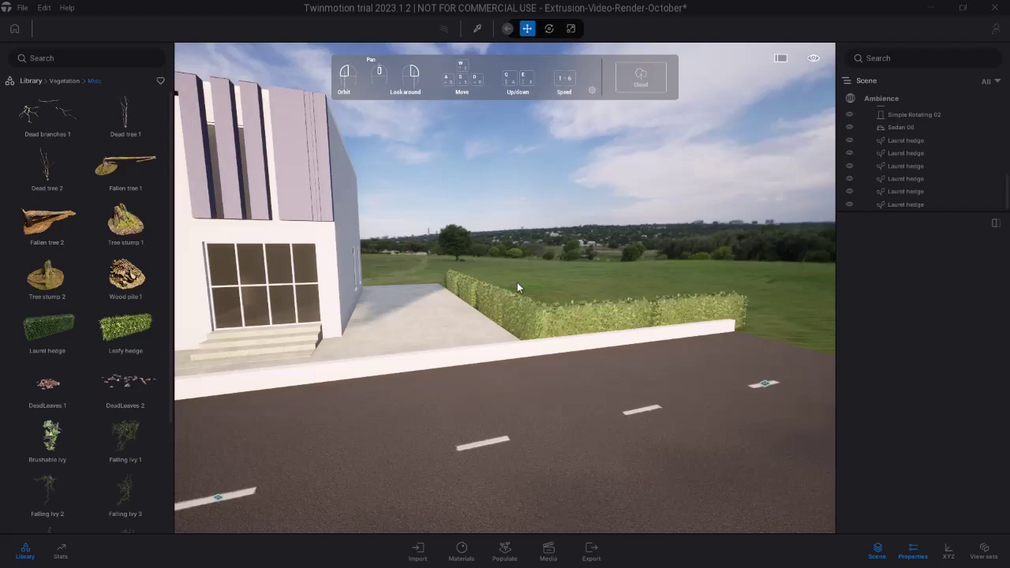
pyautogui.moveTo(564, 296); pyautogui.dragTo(477, 322, button='right')
pyautogui.moveTo(599, 282); pyautogui.dragTo(355, 283)
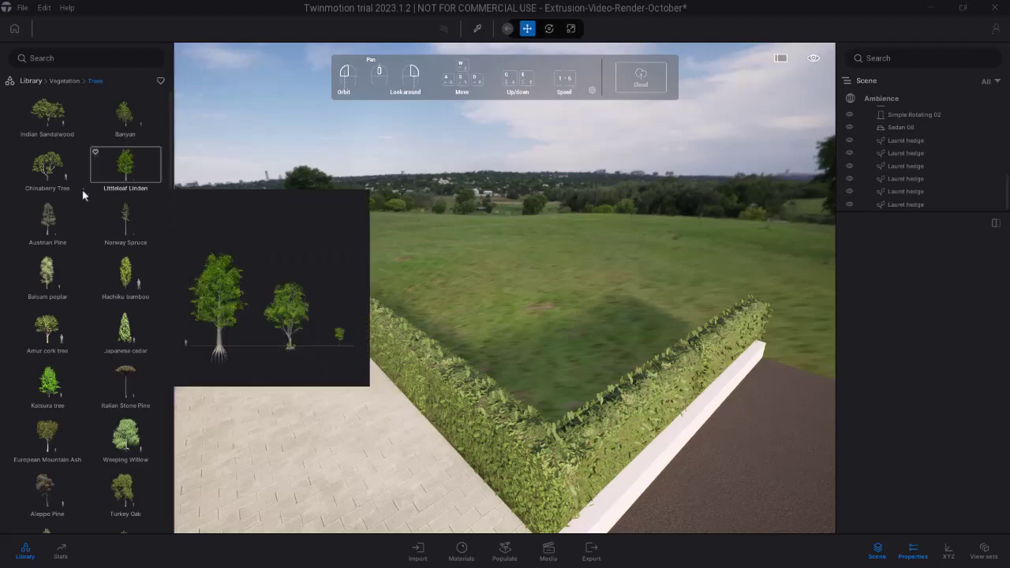
# Try a Banyan tree on the grass behind the hedge corner
pyautogui.moveTo(116, 126)
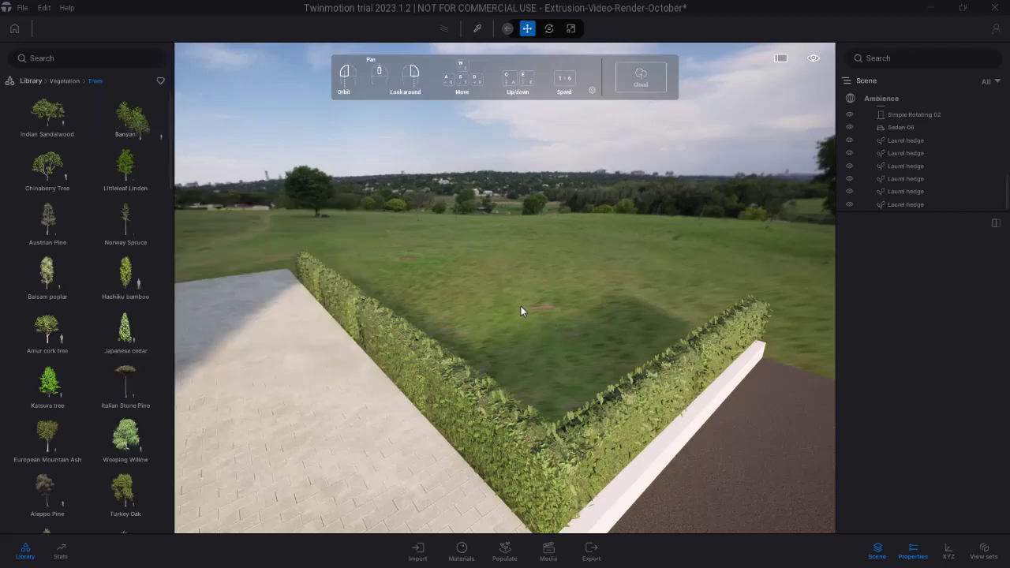
pyautogui.moveTo(527, 303); pyautogui.dragTo(535, 341)
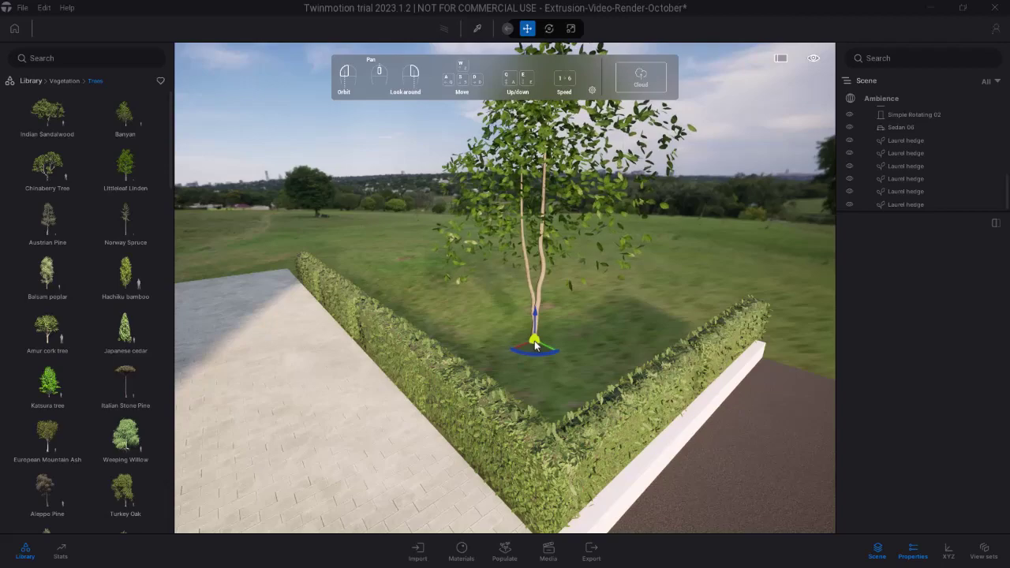
pyautogui.moveTo(534, 342); pyautogui.dragTo(103, 178)
# Place a Ginkgo tree on the grass just behind the hedge corner and deselect it
pyautogui.scroll(-2, 116, 375)
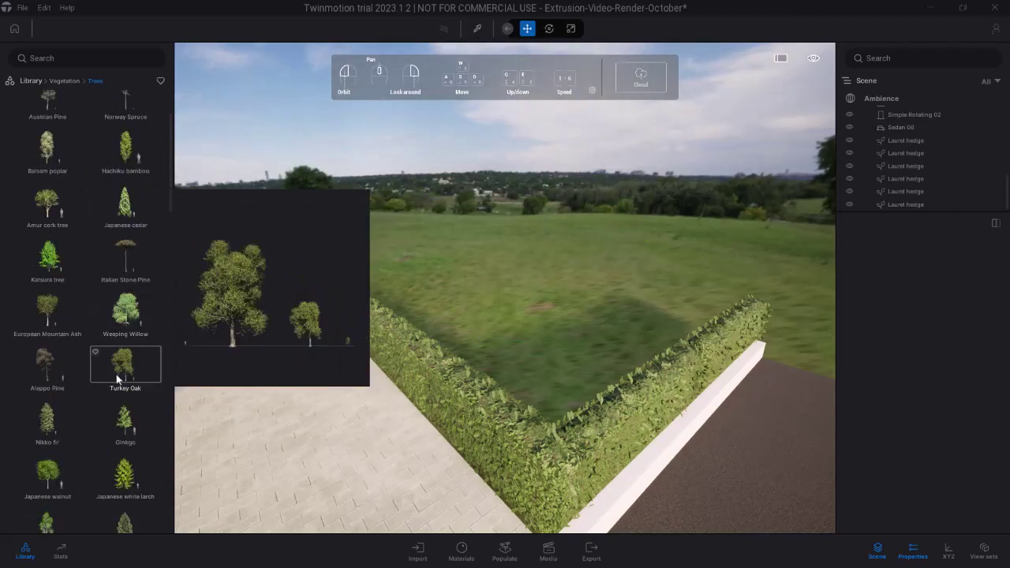
pyautogui.scroll(-2, 131, 411)
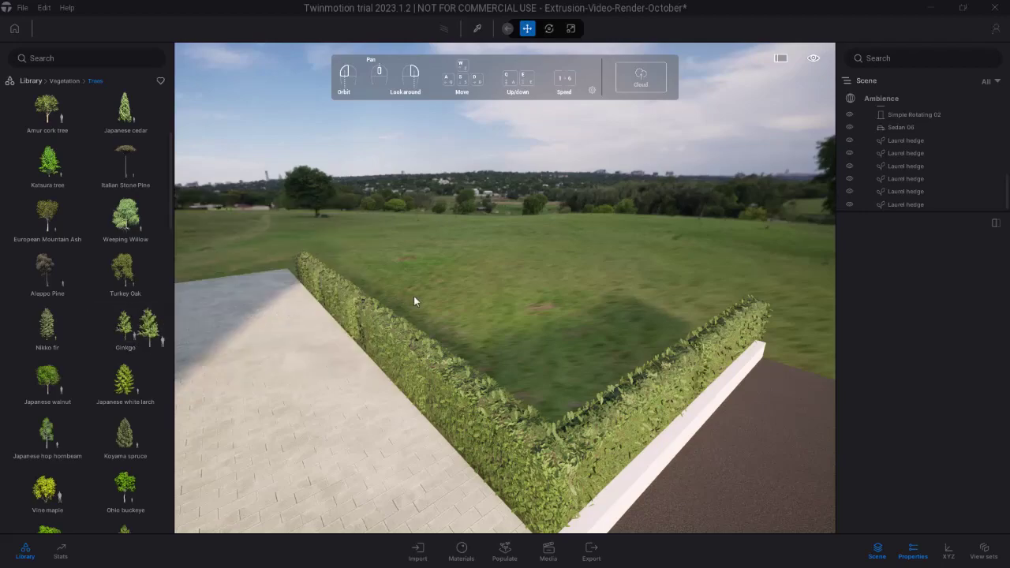
pyautogui.moveTo(180, 274); pyautogui.dragTo(526, 355)
pyautogui.press('e')
pyautogui.press('s')
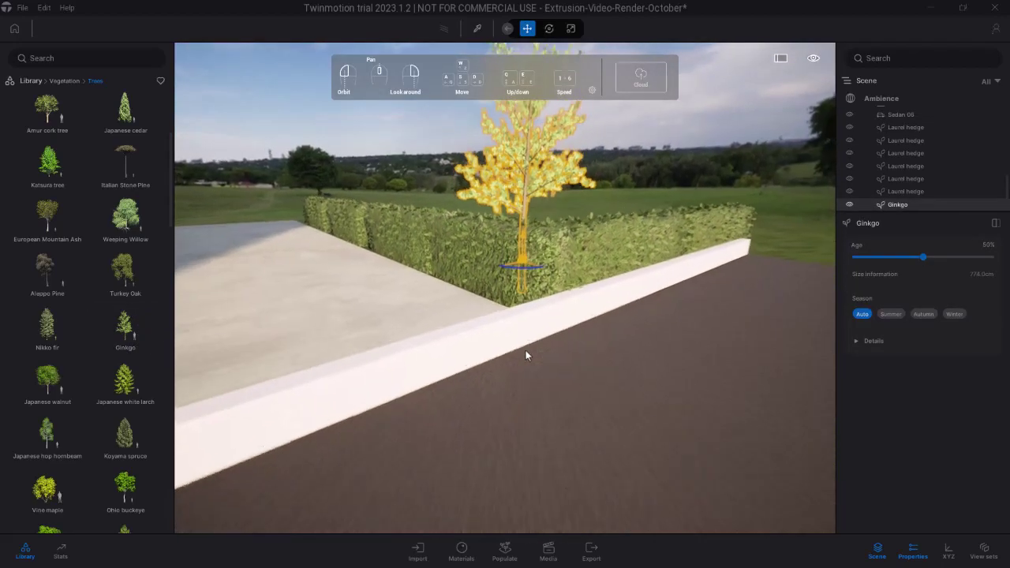
pyautogui.moveTo(576, 340); pyautogui.dragTo(604, 322, button='right')
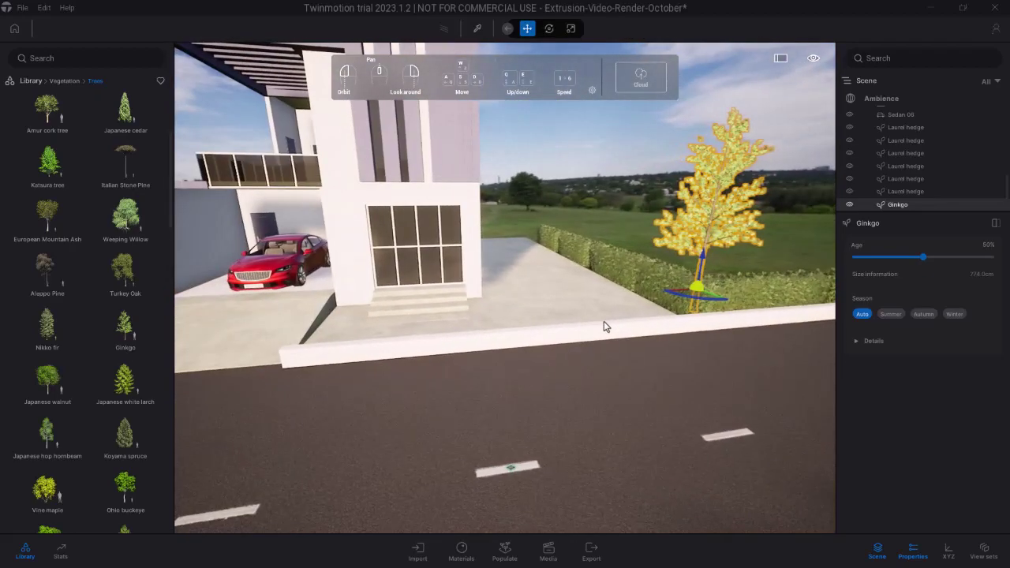
pyautogui.press('a')
pyautogui.press('d')
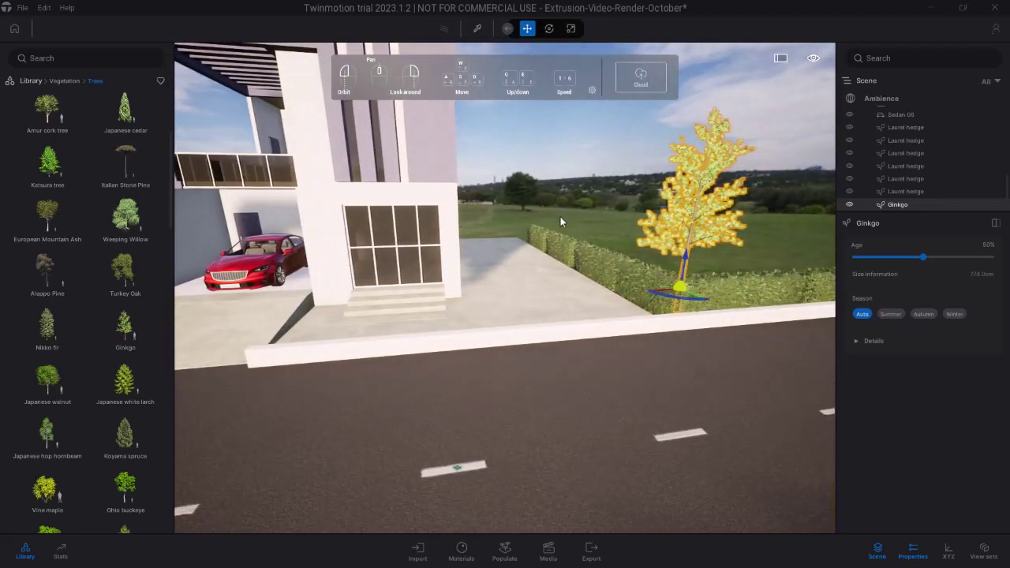
pyautogui.click(560, 216)
# Place a Japanese white larch on the grass beside the Ginkgo, behind the side hedge row
pyautogui.moveTo(120, 386)
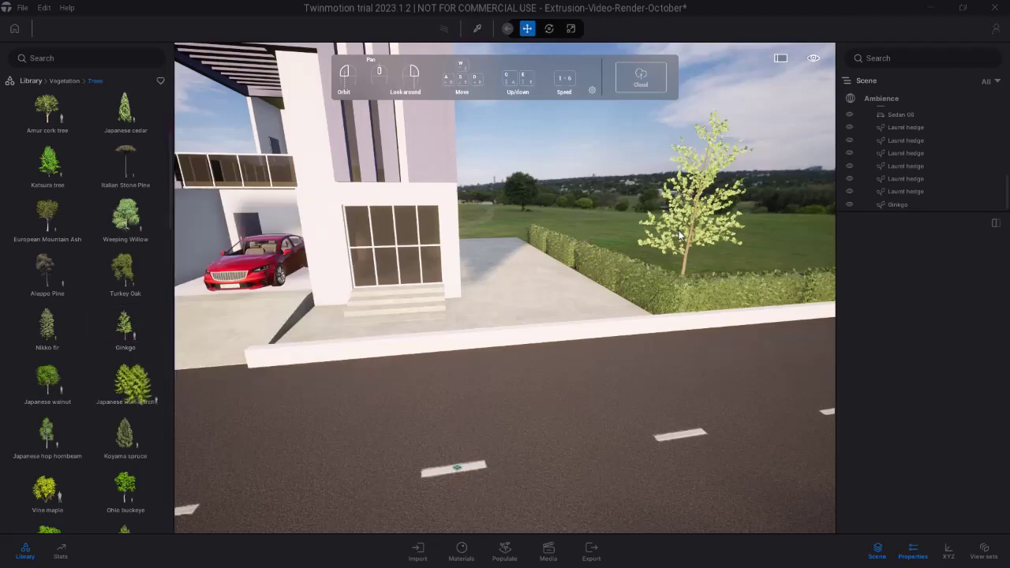
pyautogui.moveTo(628, 245); pyautogui.dragTo(628, 249)
pyautogui.press('d')
pyautogui.press('d')
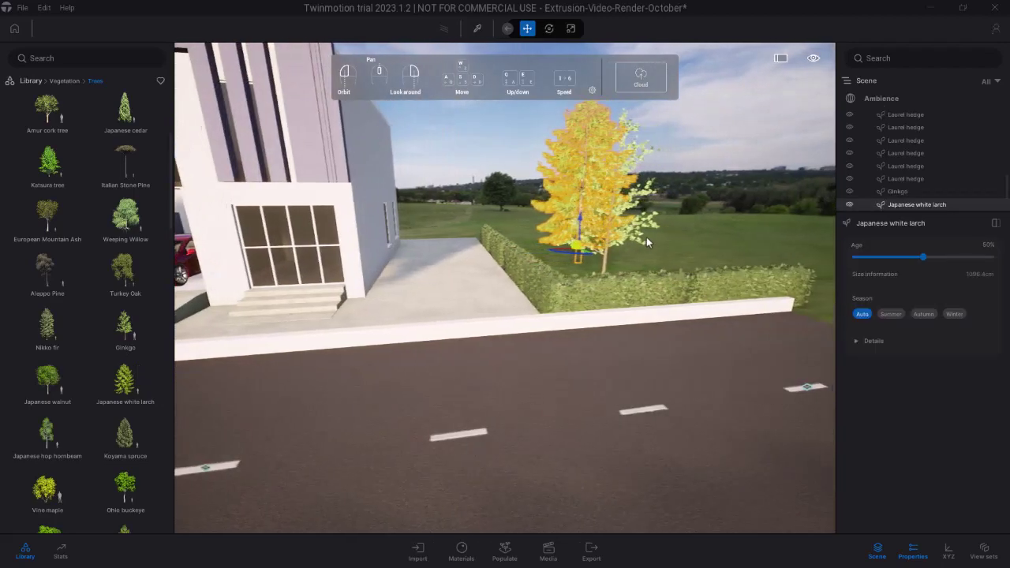
pyautogui.press('a')
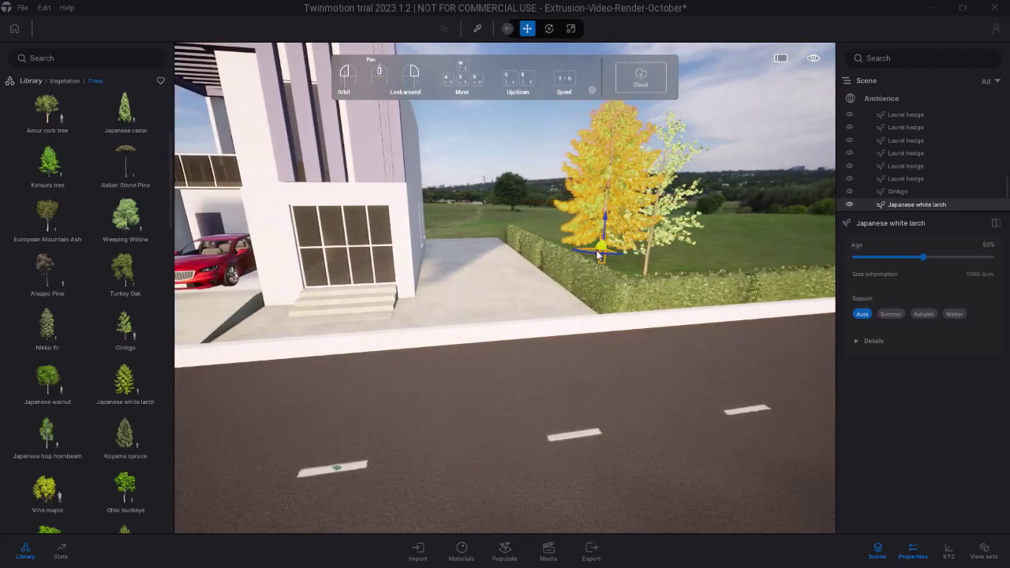
# Move the Japanese white larch farther back along the side hedge row, apart from the Ginkgo
pyautogui.moveTo(598, 254); pyautogui.dragTo(574, 251)
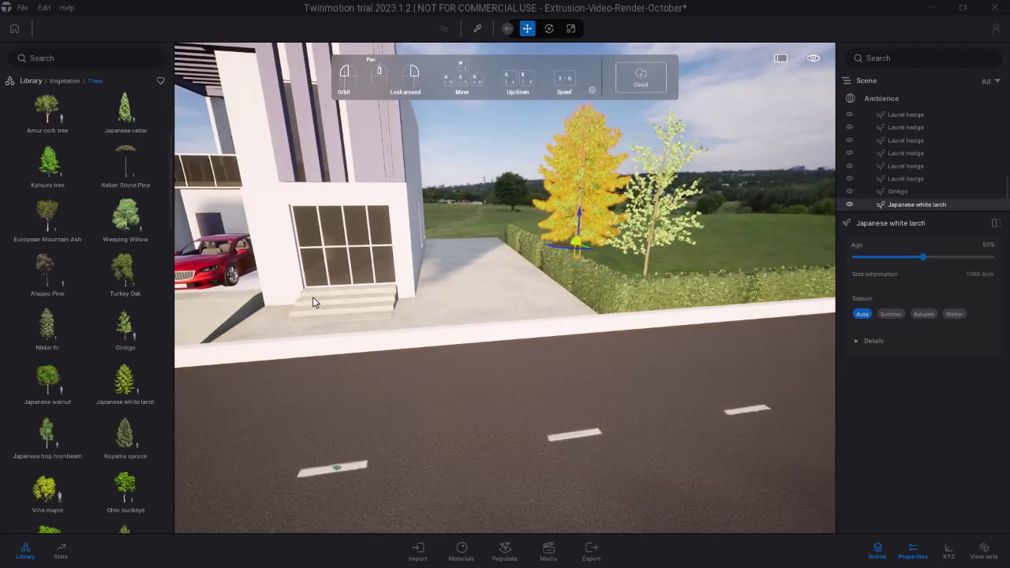
pyautogui.press('s')
pyautogui.press('a')
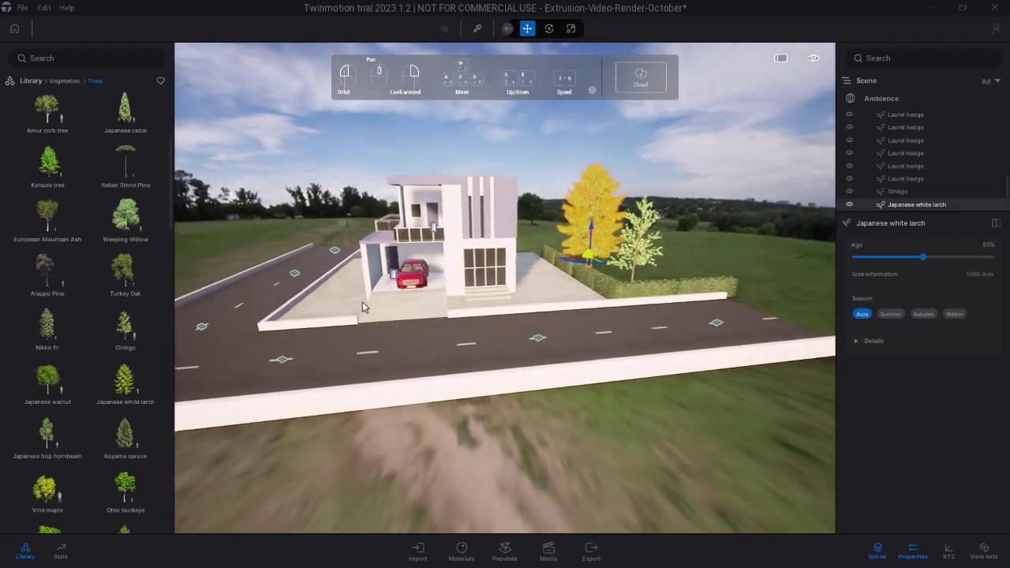
# Place a Japanese walnut on the grass just outside the road corner on the car's side of the house
pyautogui.press('a')
pyautogui.moveTo(362, 301); pyautogui.dragTo(333, 307, button='right')
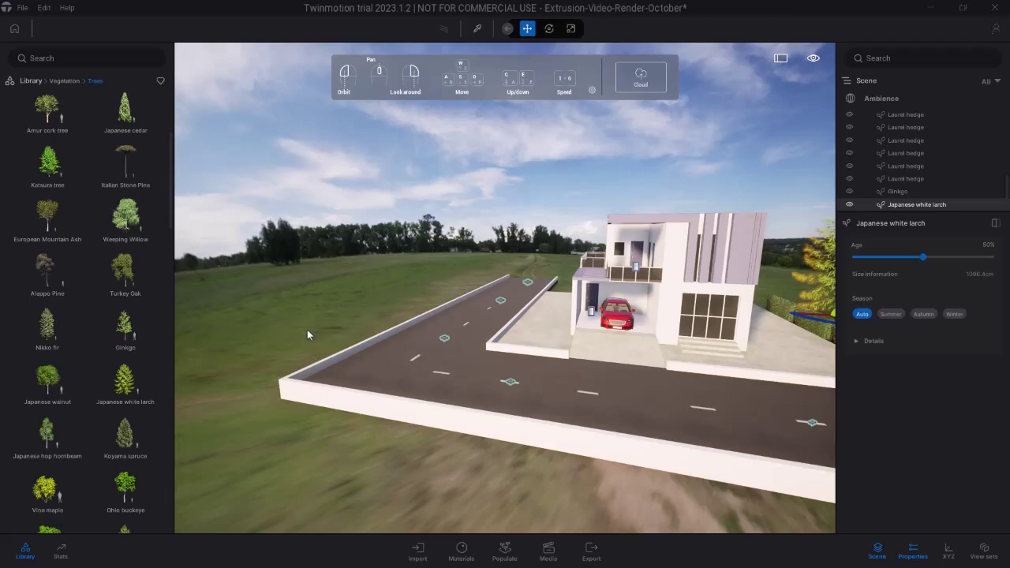
pyautogui.moveTo(52, 386)
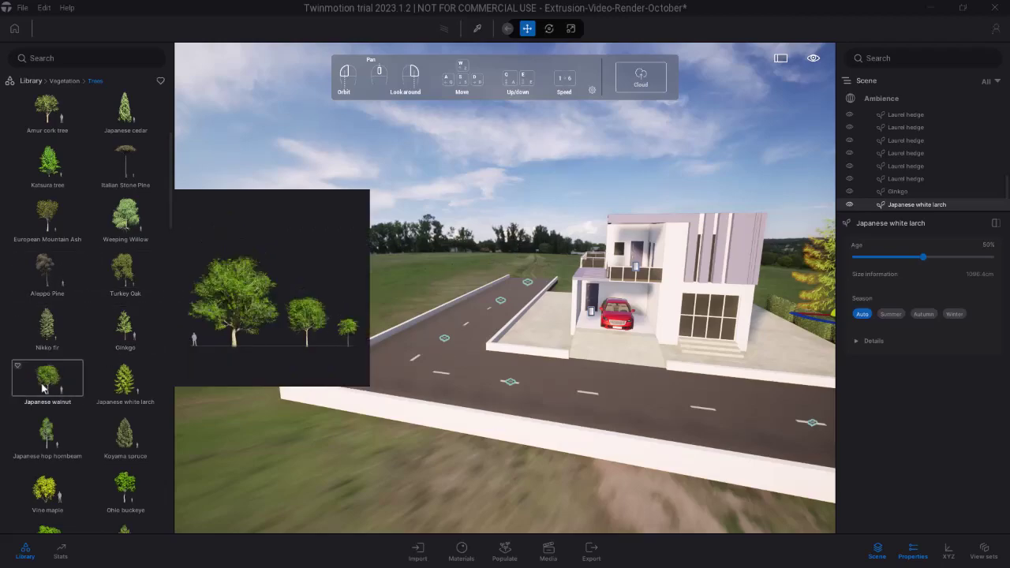
pyautogui.moveTo(120, 359); pyautogui.dragTo(240, 346)
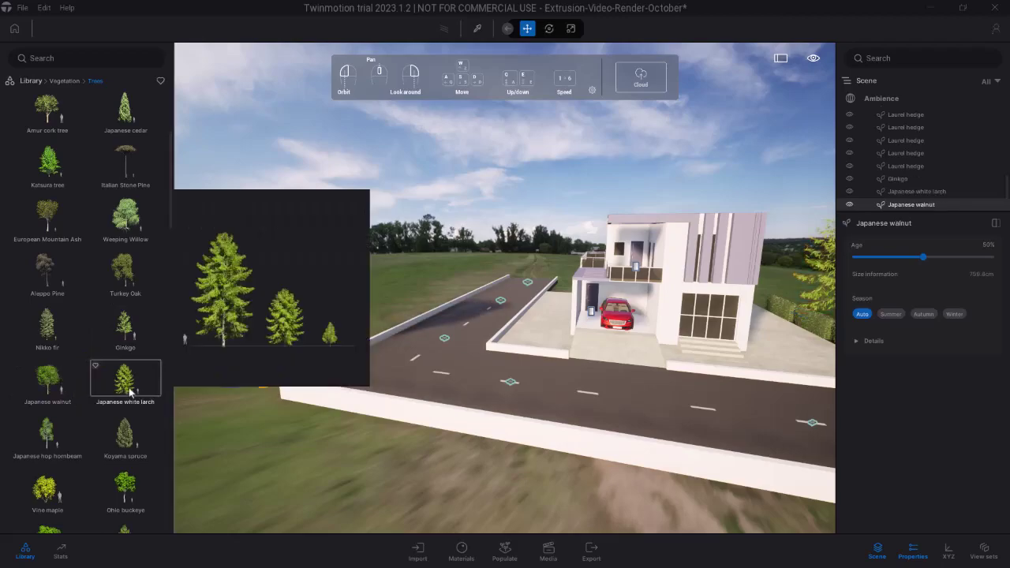
# Place a Sweet gum on the grass beside the side road, behind the Japanese walnut
pyautogui.scroll(-1, 128, 407)
pyautogui.scroll(-4, 129, 407)
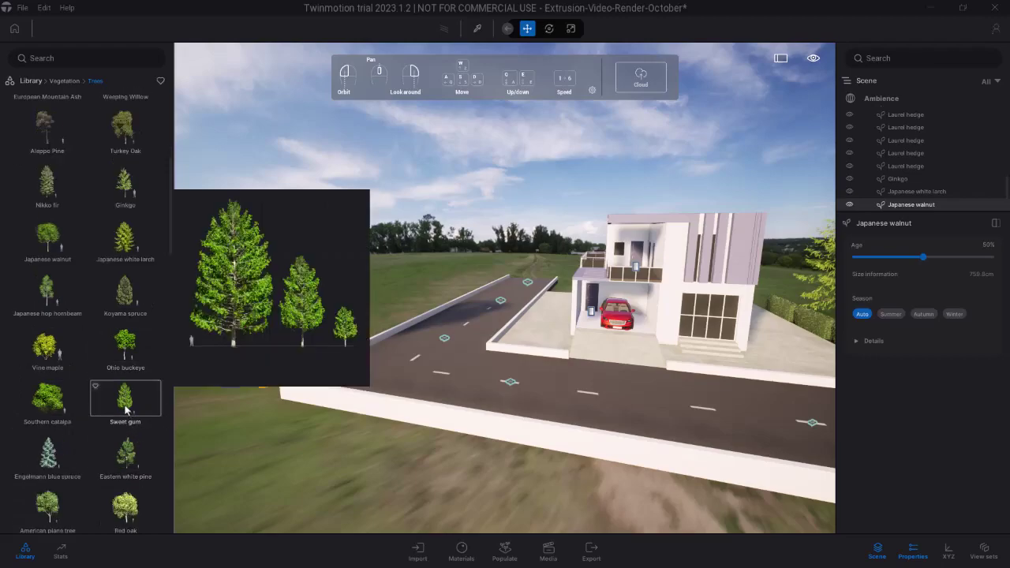
pyautogui.moveTo(150, 401); pyautogui.dragTo(334, 316)
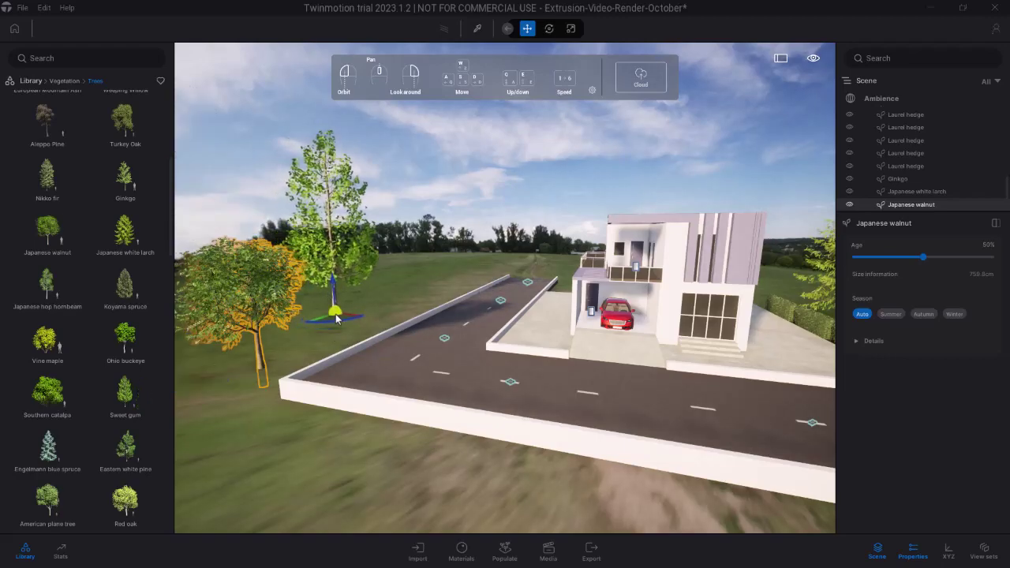
# Place an Eastern white pine by the side road, between the Sweet gum and the house, and deselect it
pyautogui.scroll(-1, 127, 419)
pyautogui.moveTo(127, 419); pyautogui.dragTo(444, 365)
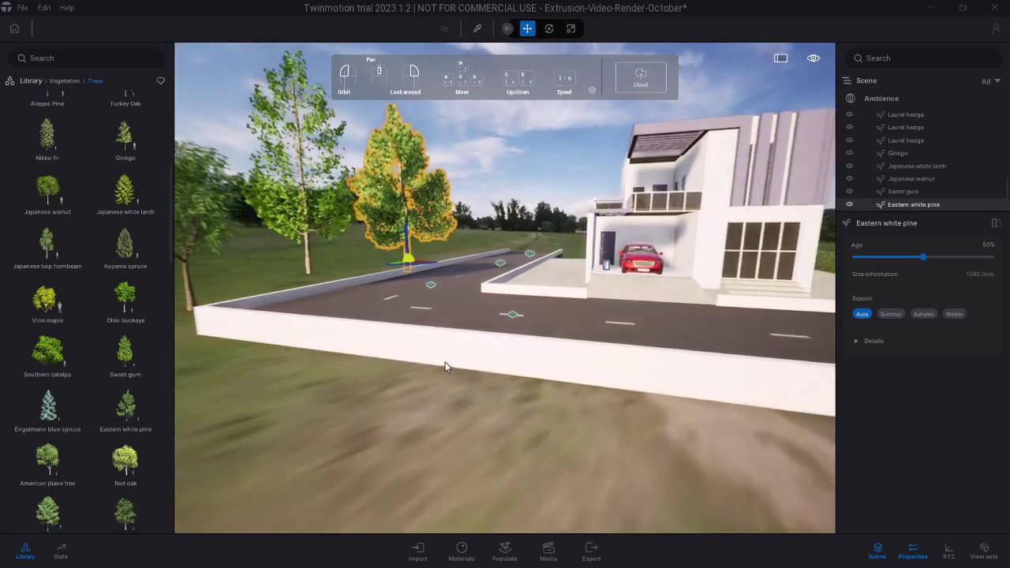
pyautogui.press('d')
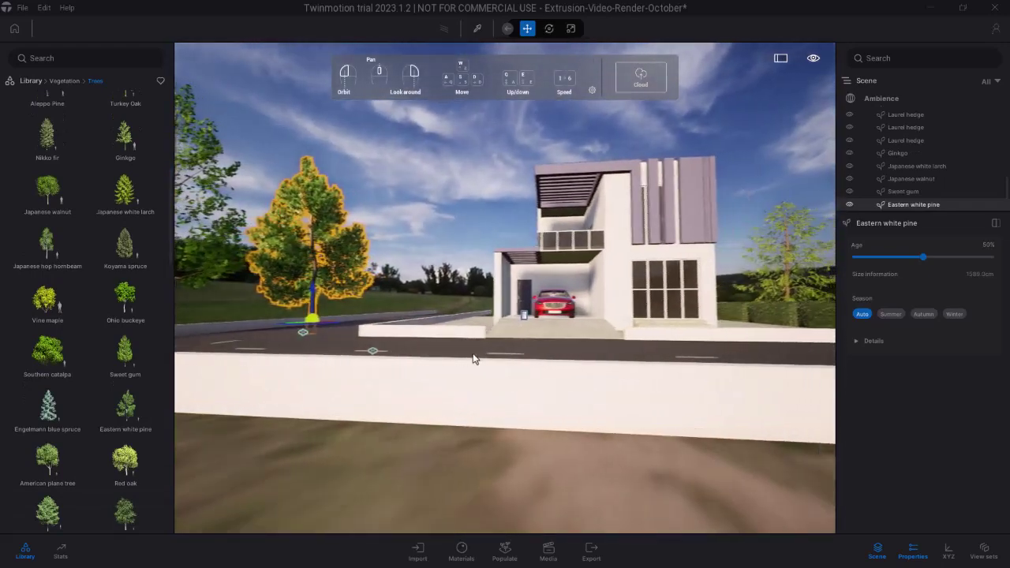
pyautogui.scroll(2, 483, 358)
pyautogui.moveTo(483, 357)
pyautogui.mouseDown()
pyautogui.moveTo(476, 325)
pyautogui.moveTo(475, 361)
pyautogui.mouseUp()
pyautogui.click(352, 178)
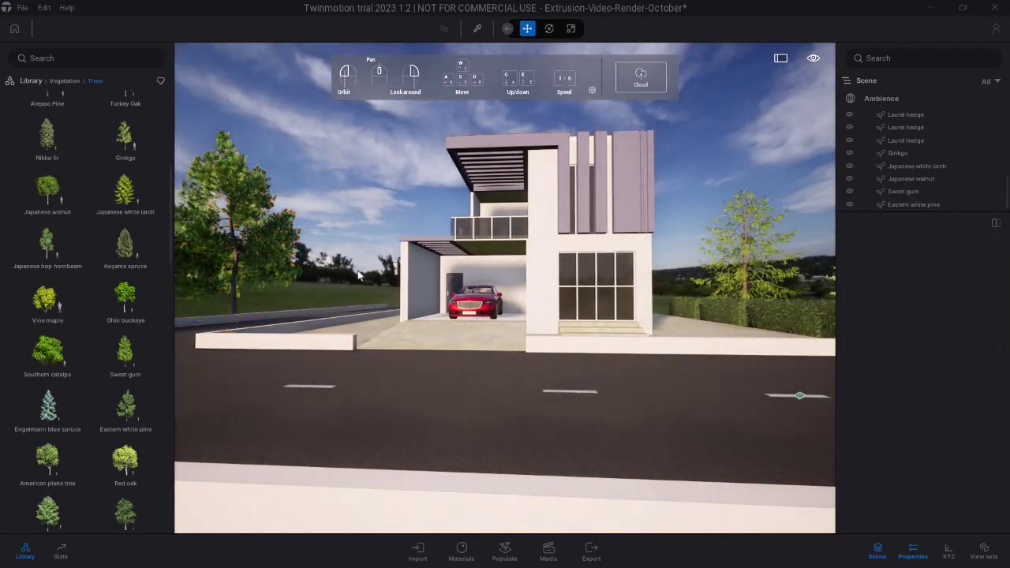
# View the house front from across the road with the trees on both sides
pyautogui.press('a')
pyautogui.moveTo(465, 325); pyautogui.dragTo(461, 330)
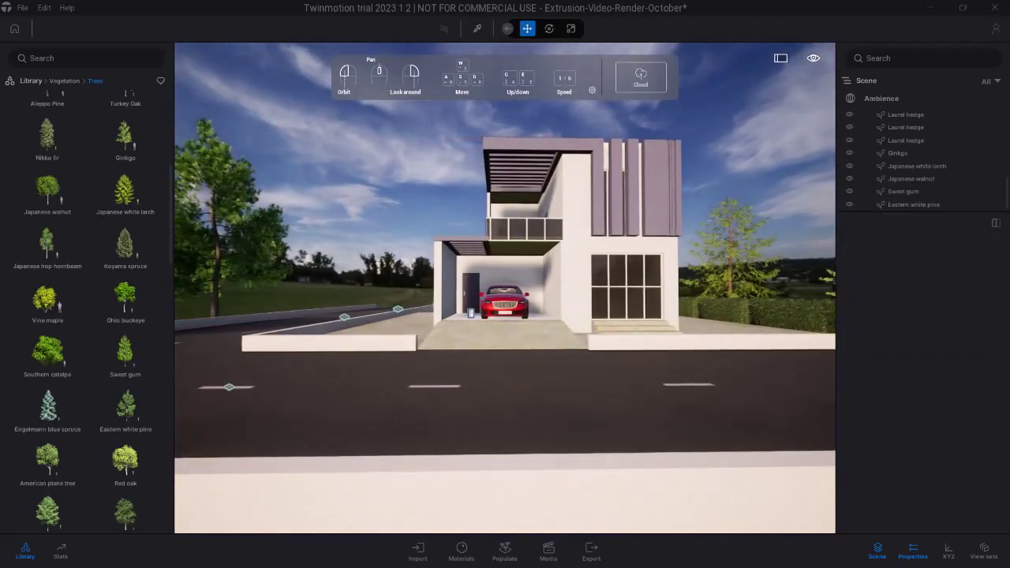
pyautogui.scroll(1, 461, 329)
pyautogui.scroll(-3, 459, 330)
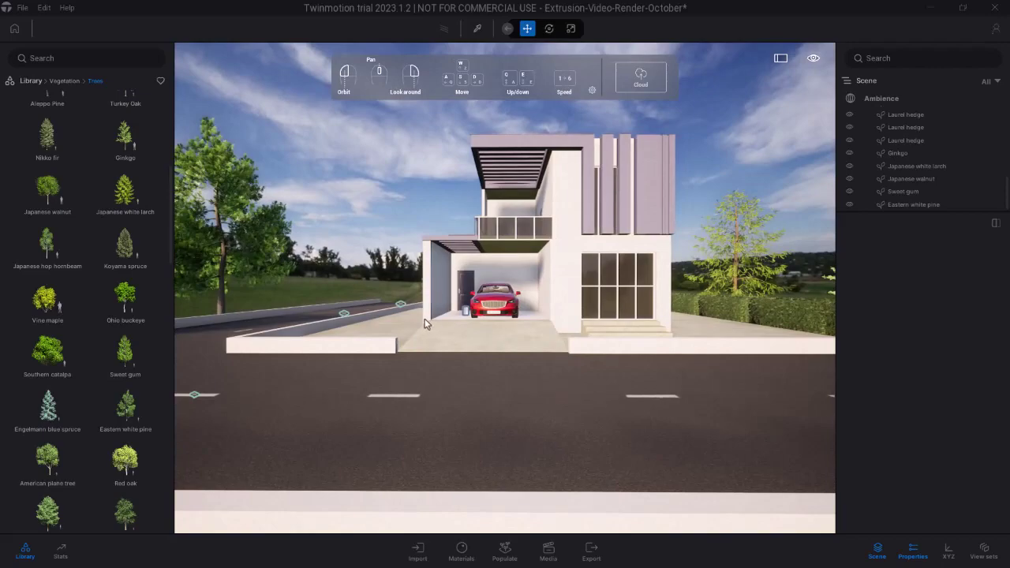
pyautogui.scroll(3, 402, 345)
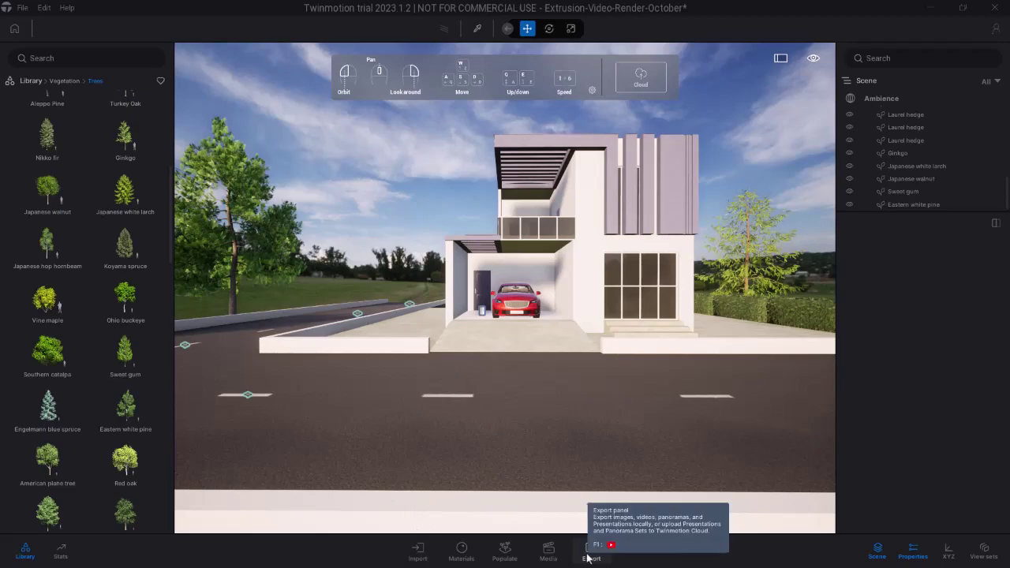
pyautogui.click(416, 549)
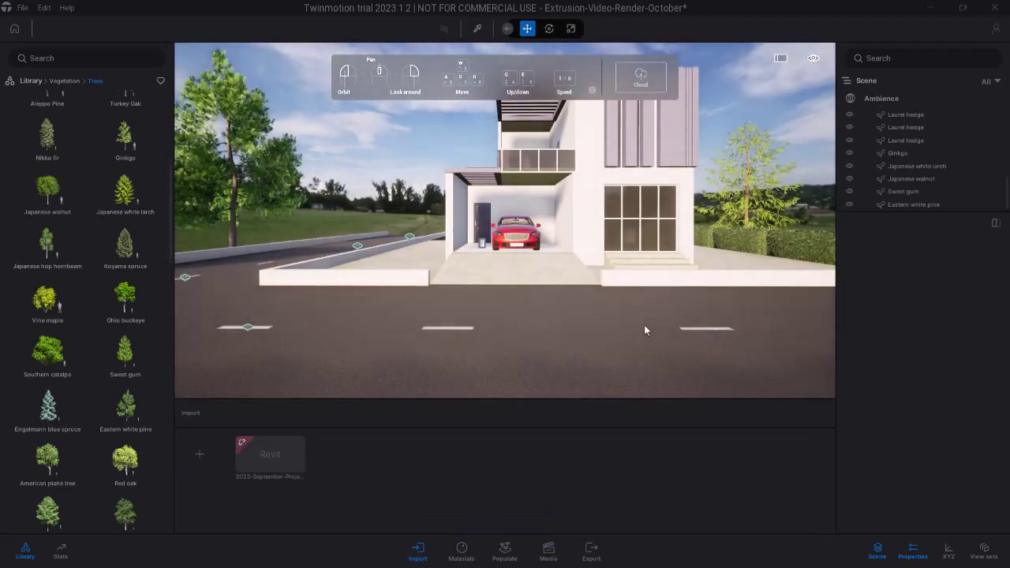
pyautogui.moveTo(650, 326); pyautogui.dragTo(607, 293)
pyautogui.press('e')
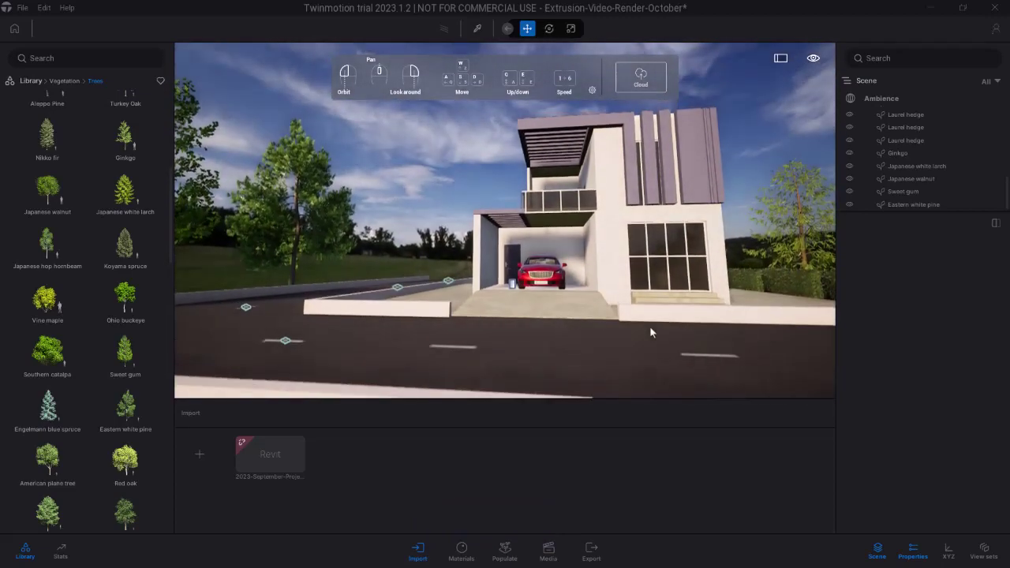
# Open the media images, frame the house frontally from across the road, and create the first image from this view
pyautogui.click(547, 550)
pyautogui.moveTo(537, 352); pyautogui.dragTo(561, 343)
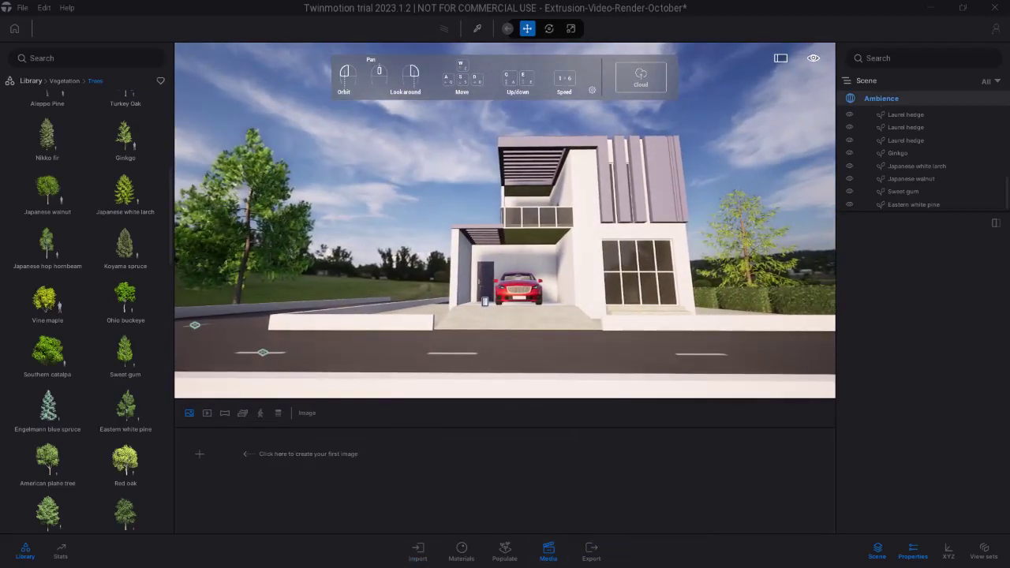
pyautogui.press('d')
pyautogui.moveTo(569, 352); pyautogui.dragTo(564, 357)
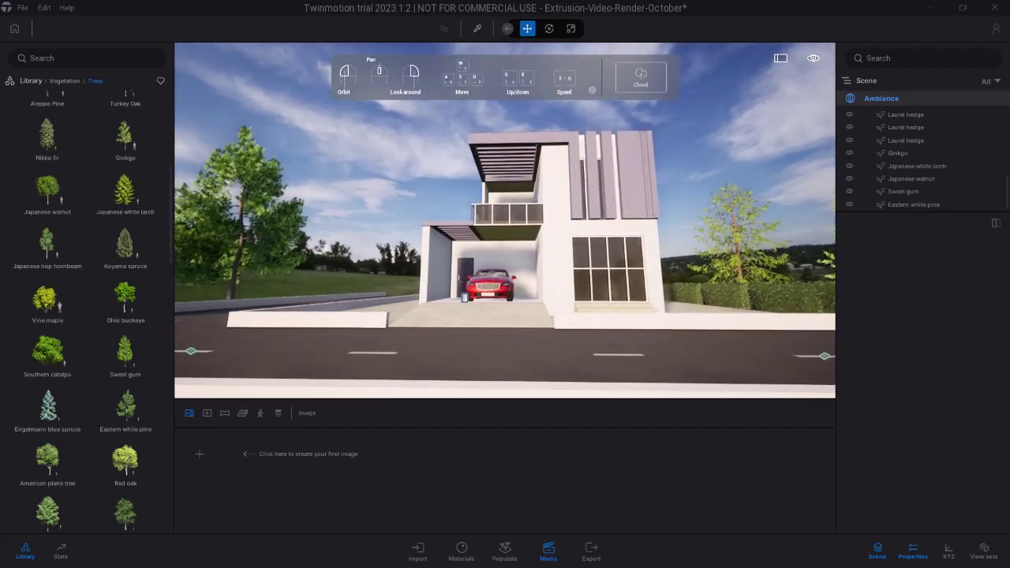
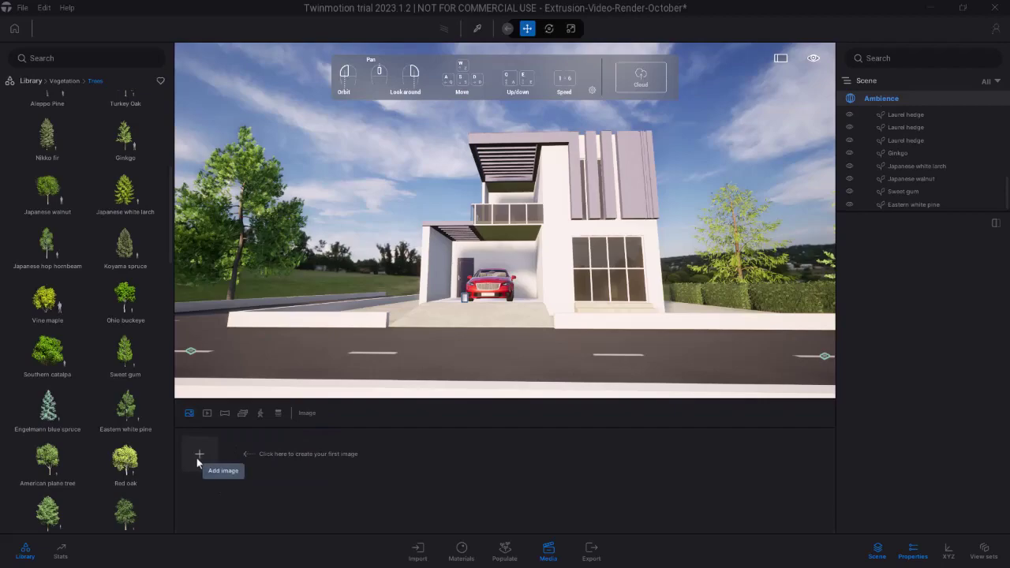
pyautogui.click(198, 456)
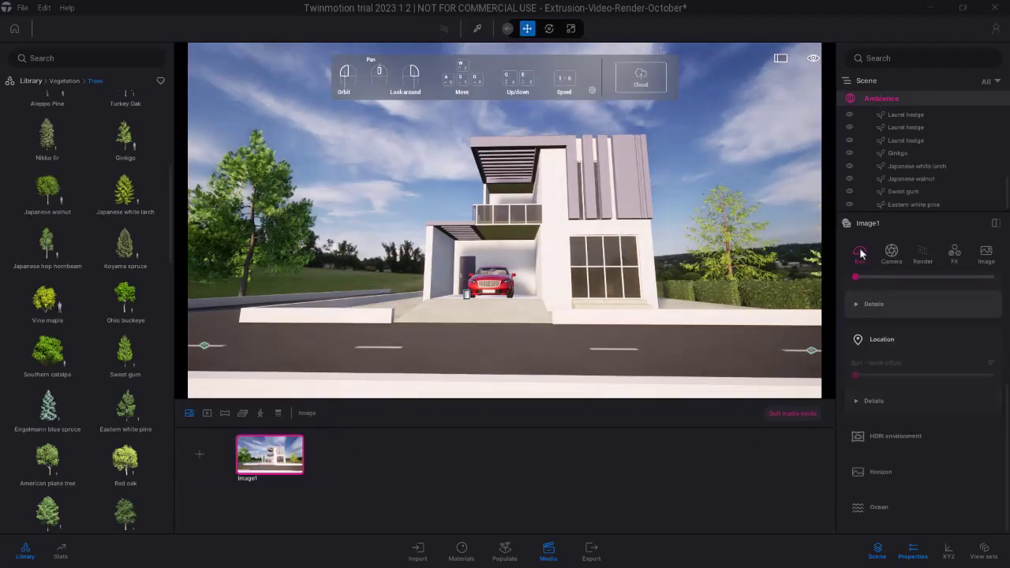
# Try out the weather sliders in the new image's environment settings
pyautogui.moveTo(868, 275)
pyautogui.mouseDown()
pyautogui.moveTo(955, 277)
pyautogui.moveTo(856, 277)
pyautogui.mouseUp()
pyautogui.click(907, 309)
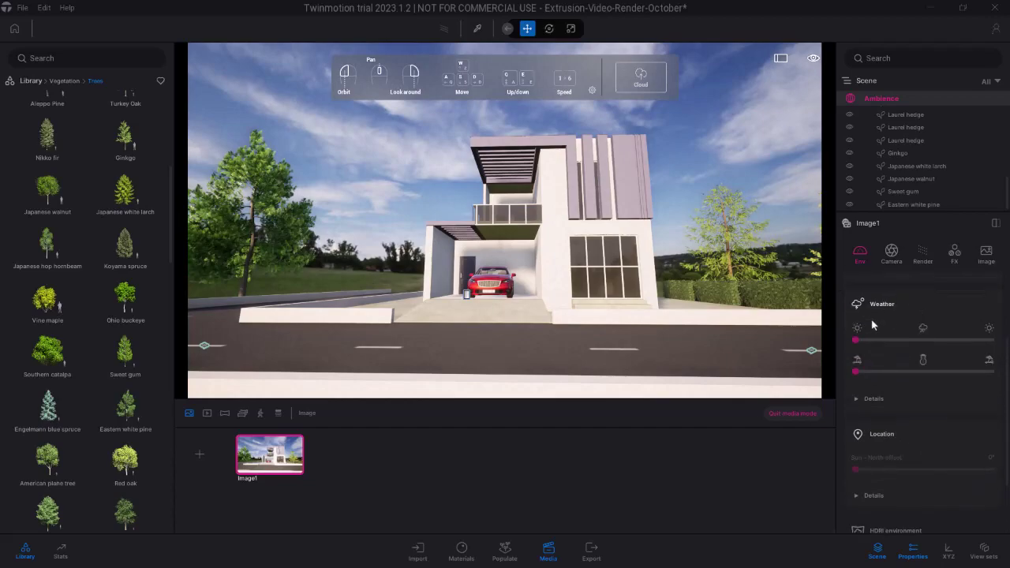
pyautogui.moveTo(885, 340); pyautogui.dragTo(845, 359)
pyautogui.scroll(-3, 889, 406)
pyautogui.scroll(3, 891, 410)
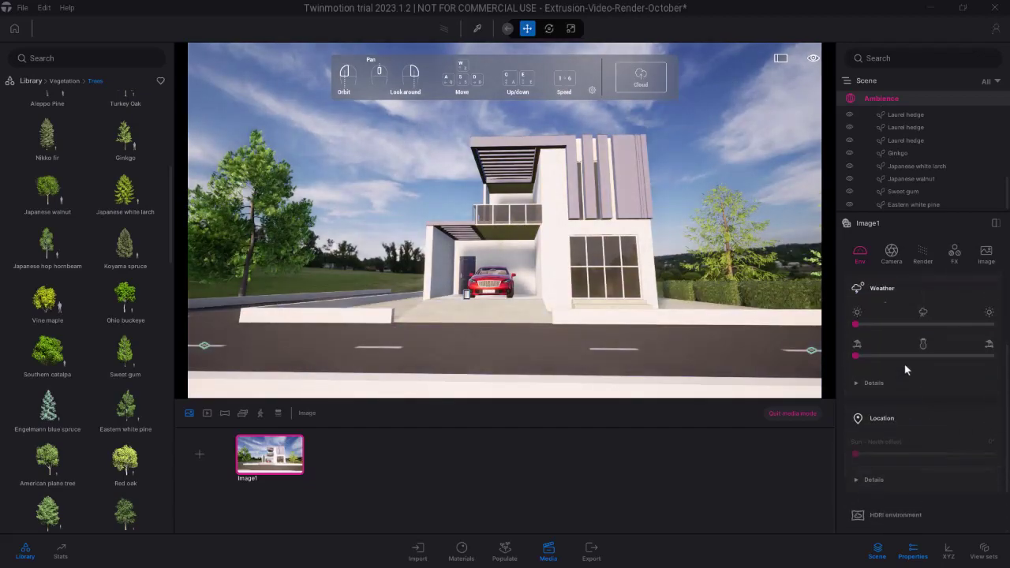
# Set the image's global lighting exposure to -0.95 and adjust the view of the house front
pyautogui.scroll(1, 915, 340)
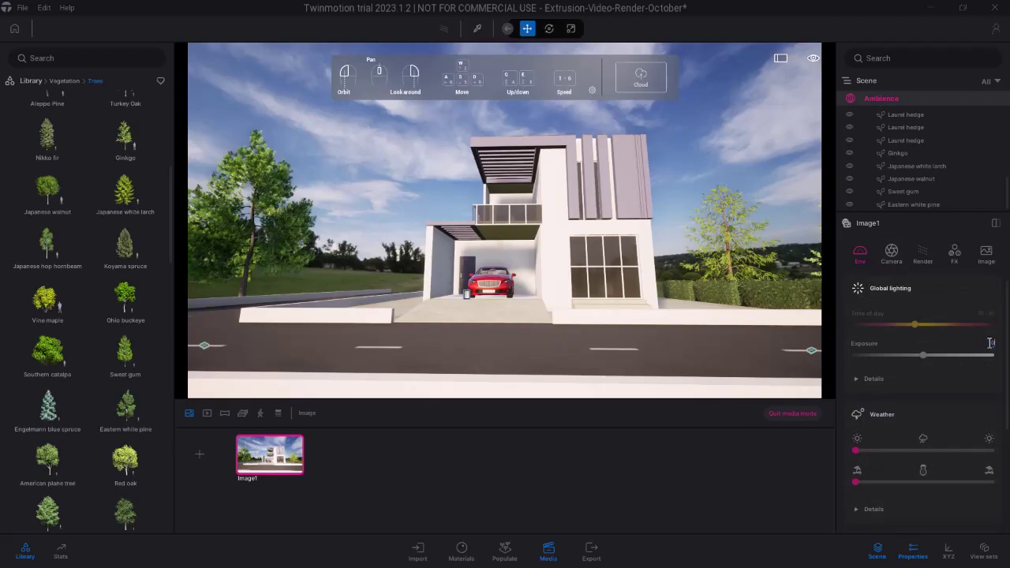
pyautogui.click(989, 343)
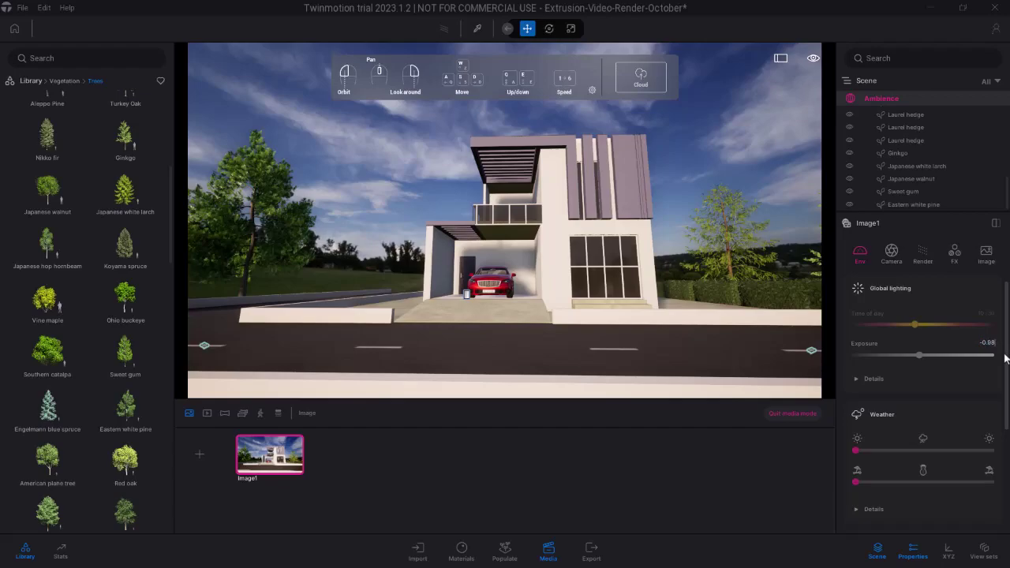
pyautogui.press('Return')
pyautogui.moveTo(671, 336)
pyautogui.mouseDown()
pyautogui.moveTo(676, 299)
pyautogui.moveTo(687, 338)
pyautogui.moveTo(677, 335)
pyautogui.mouseUp()
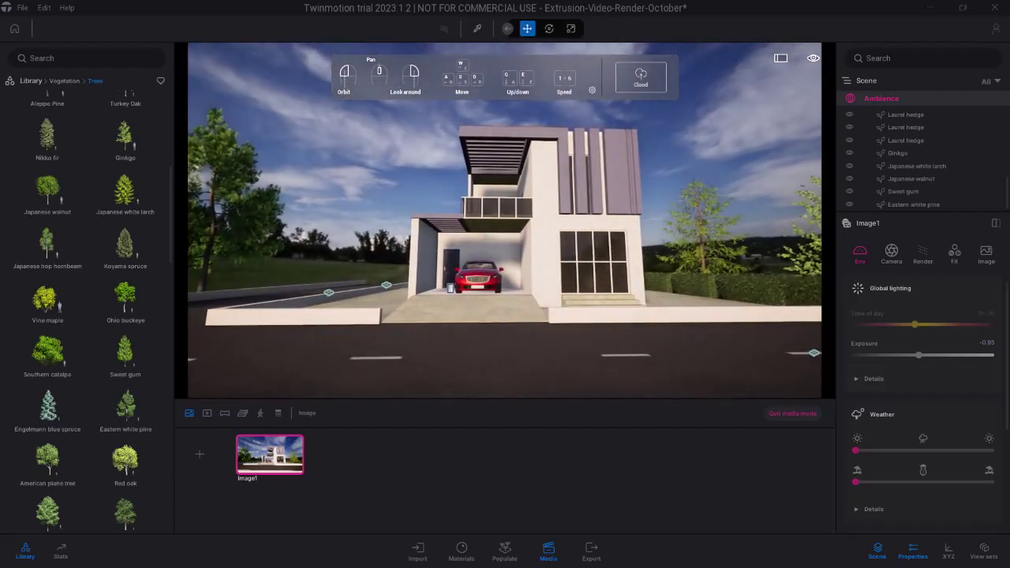
# Set the image's camera focal length to 19 mm and open its output format settings
pyautogui.click(896, 257)
pyautogui.moveTo(917, 329); pyautogui.dragTo(921, 327)
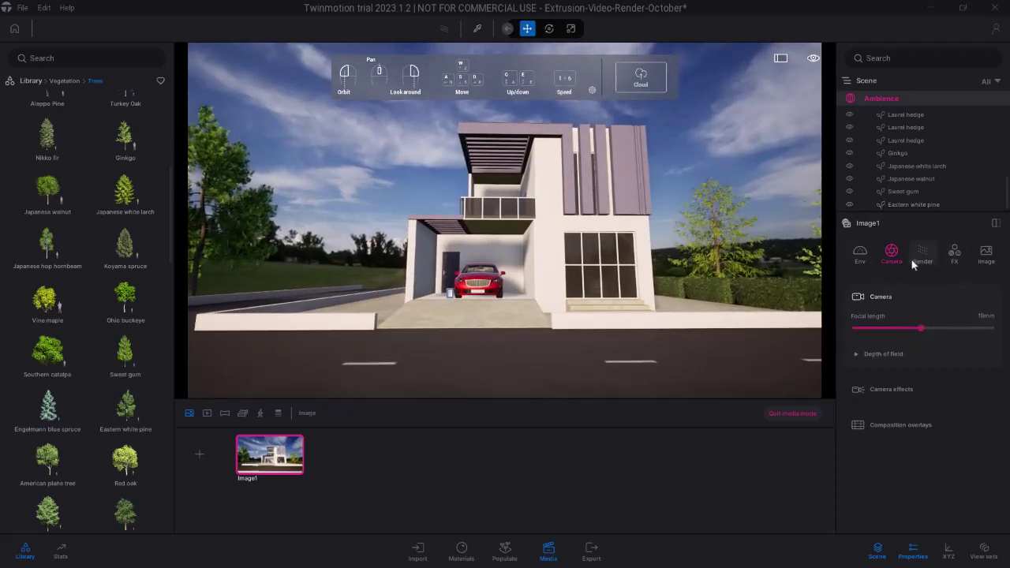
pyautogui.click(984, 260)
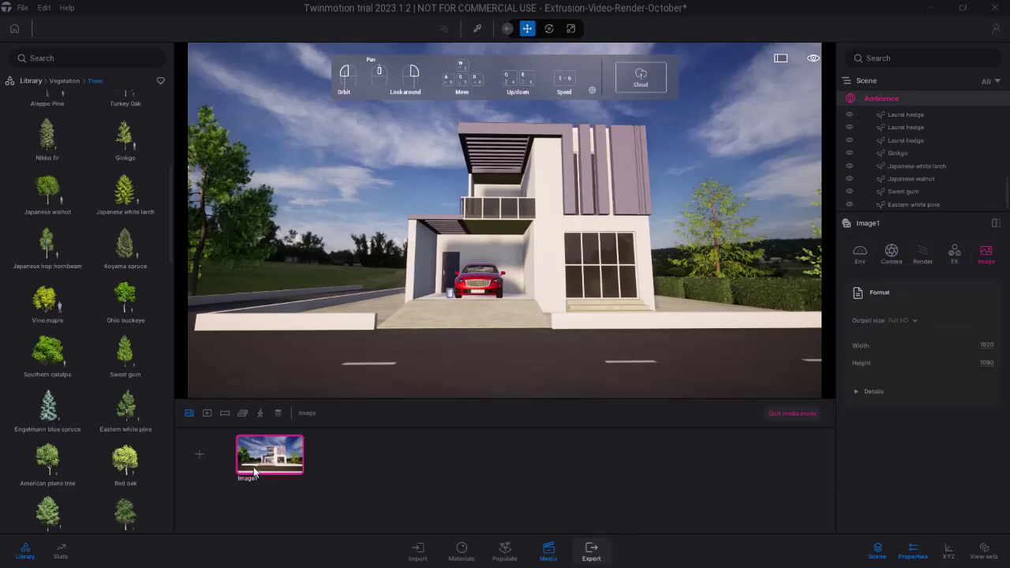
# Select Image1 for local image export as PNG, start the export, and move the progress dialog aside
pyautogui.click(981, 281)
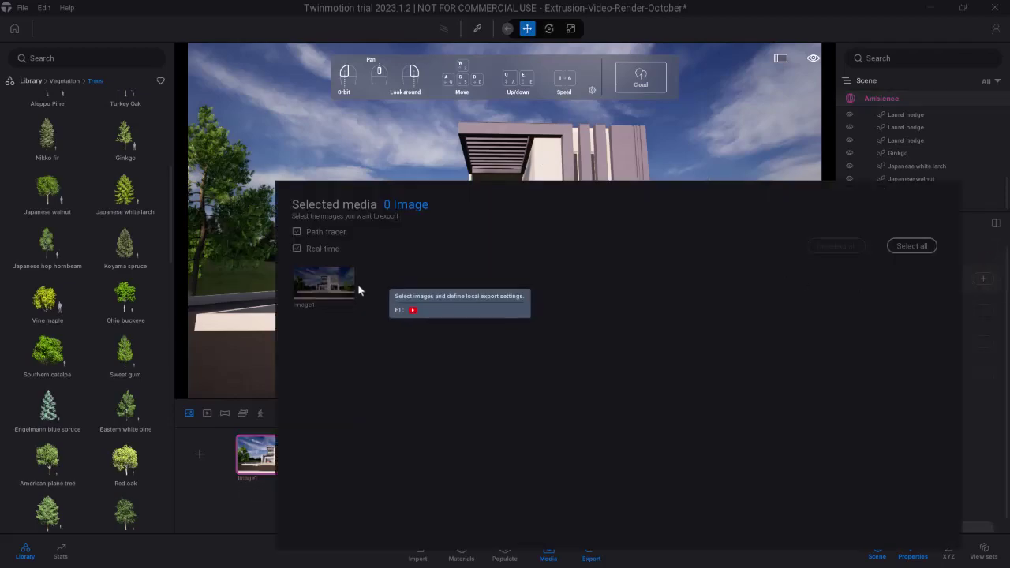
pyautogui.click(282, 252)
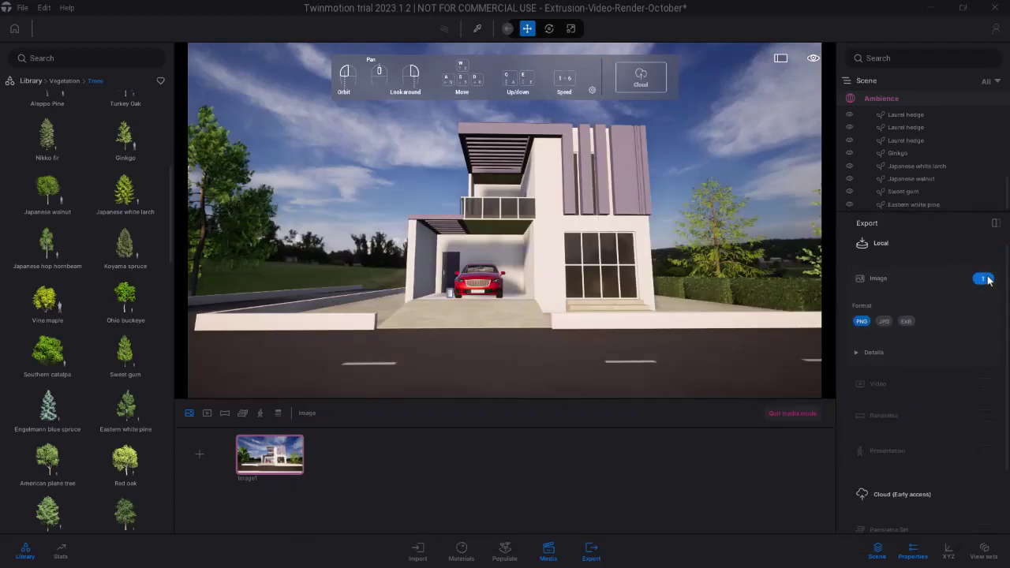
pyautogui.click(983, 279)
pyautogui.click(992, 410)
pyautogui.scroll(-2, 969, 439)
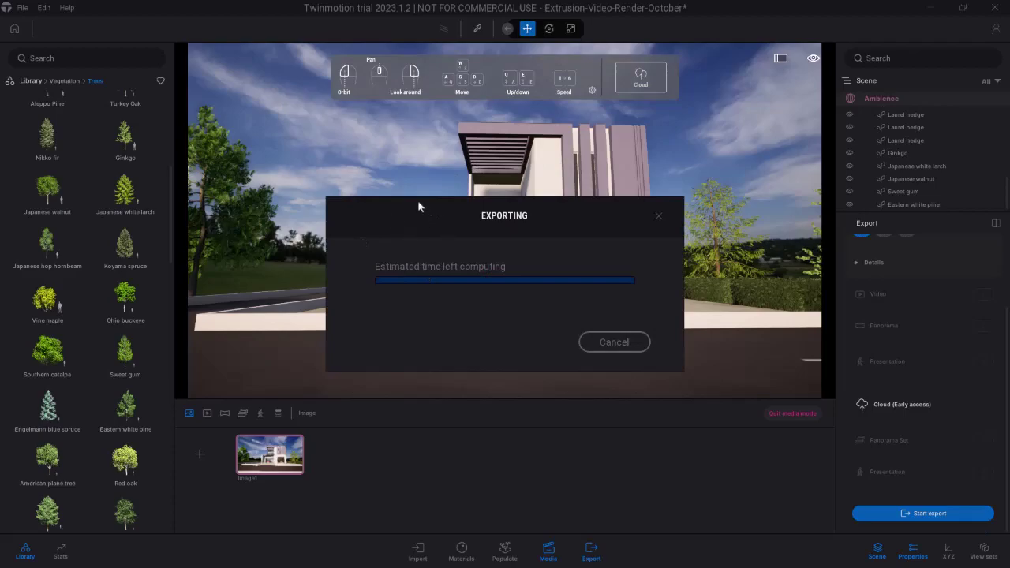
pyautogui.moveTo(445, 219); pyautogui.dragTo(493, 210)
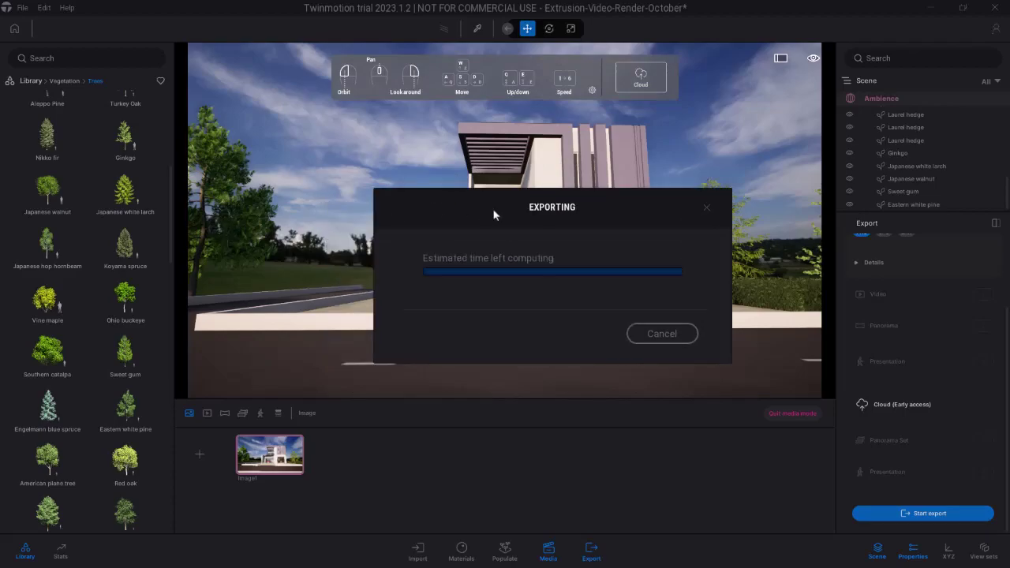